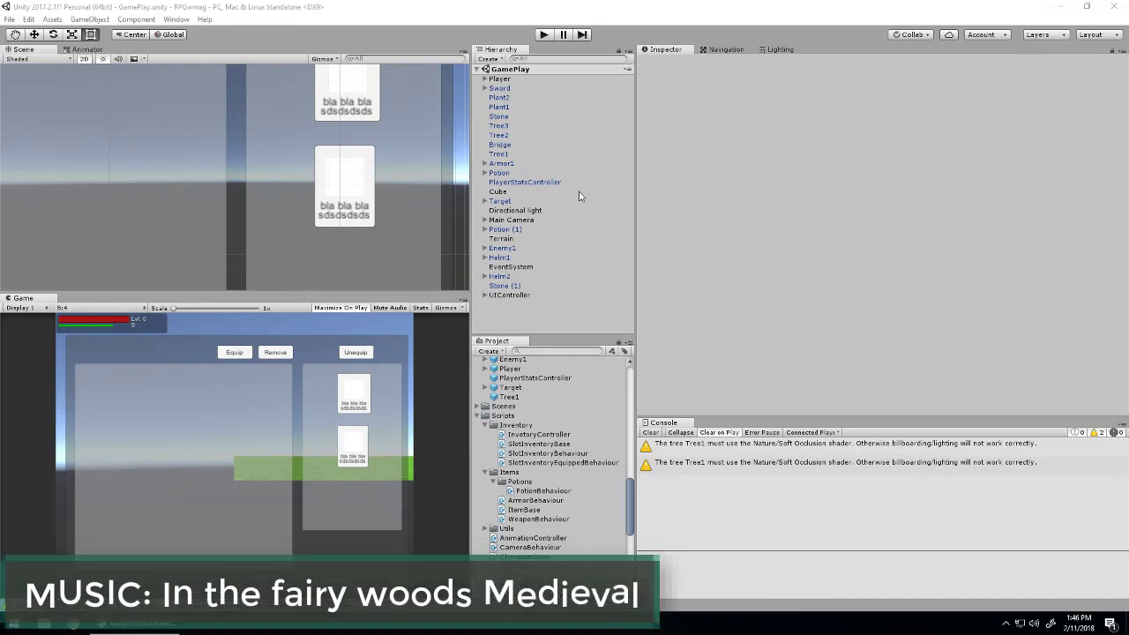
Start play mode, pick up the Short sword and select it in the inventory.
click(541, 37)
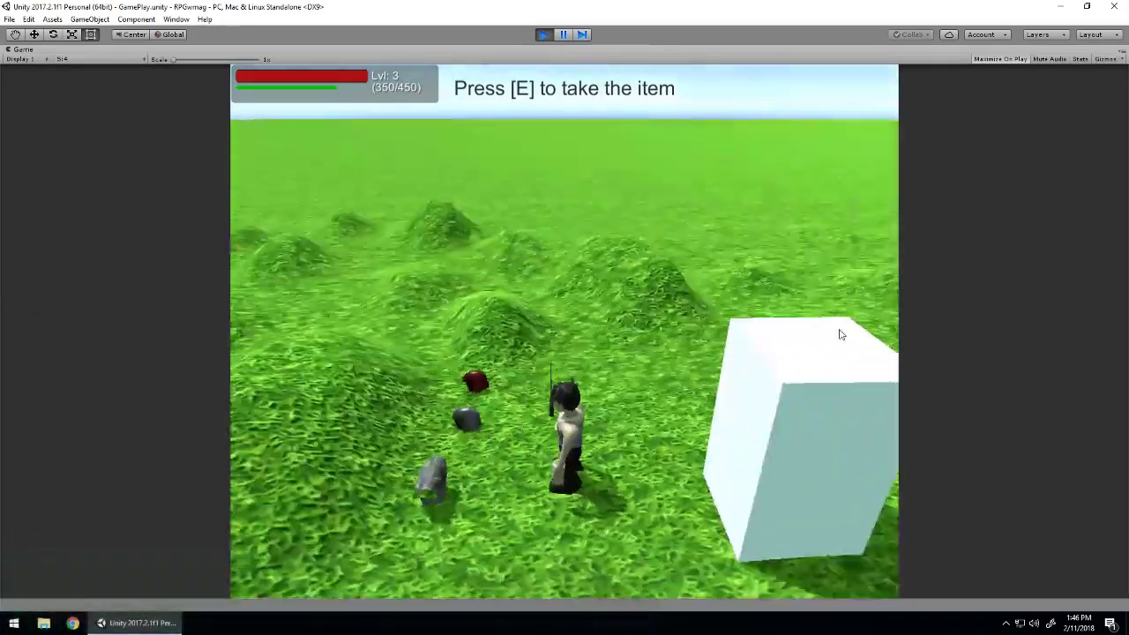
key(e)
key(i)
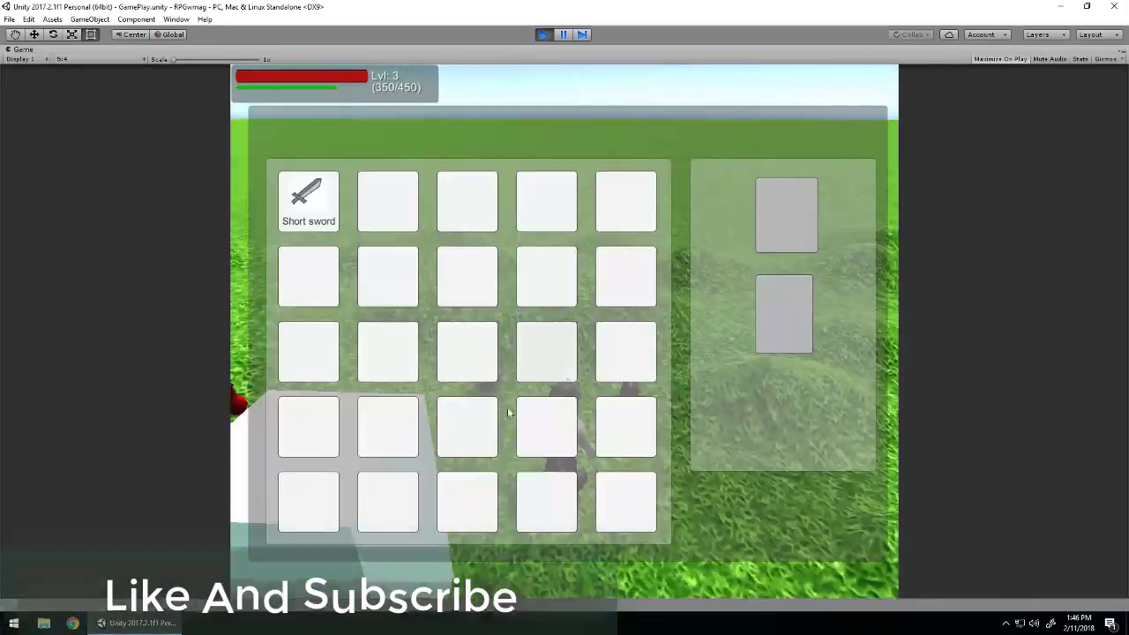
click(311, 202)
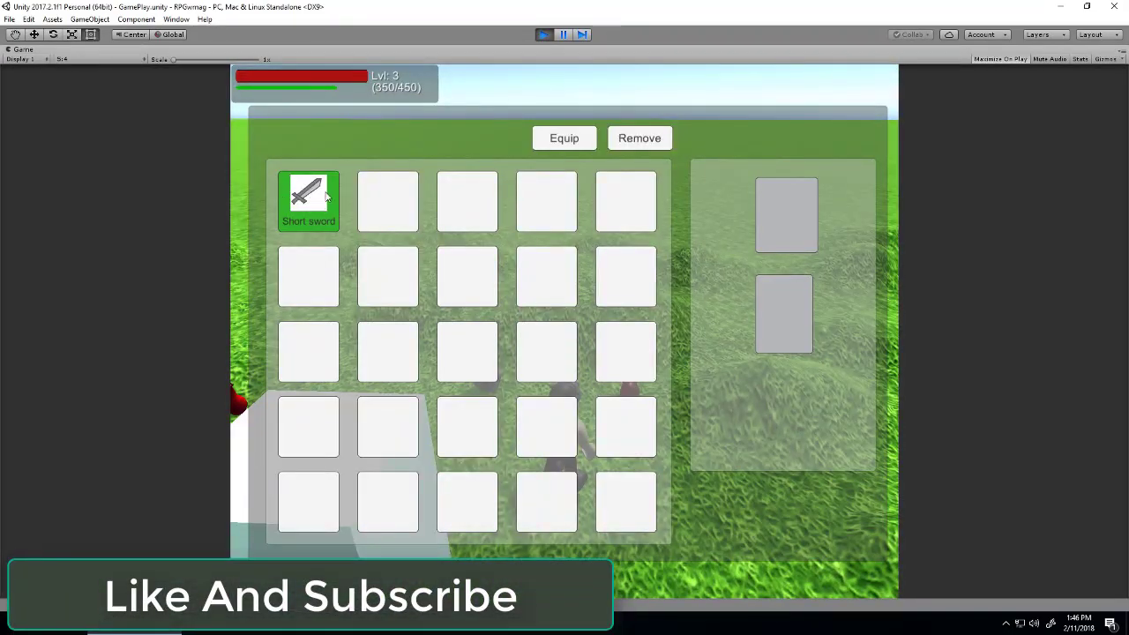
key(i)
Collect the armor, the helms and the Life Potion, checking each in the inventory.
key(w)
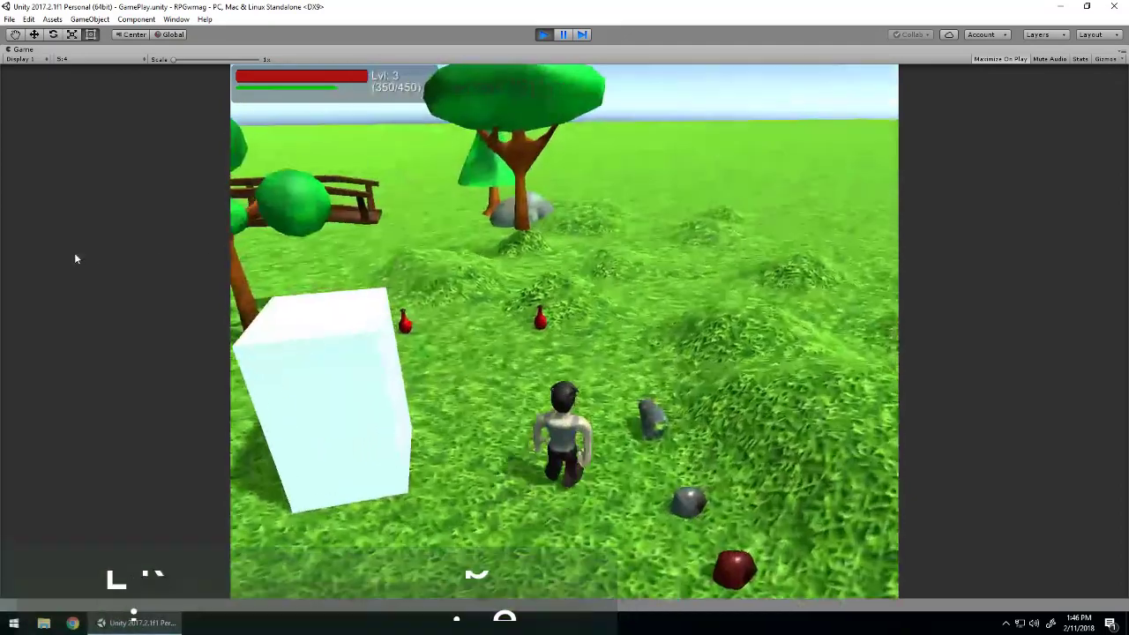
key(e)
key(e)
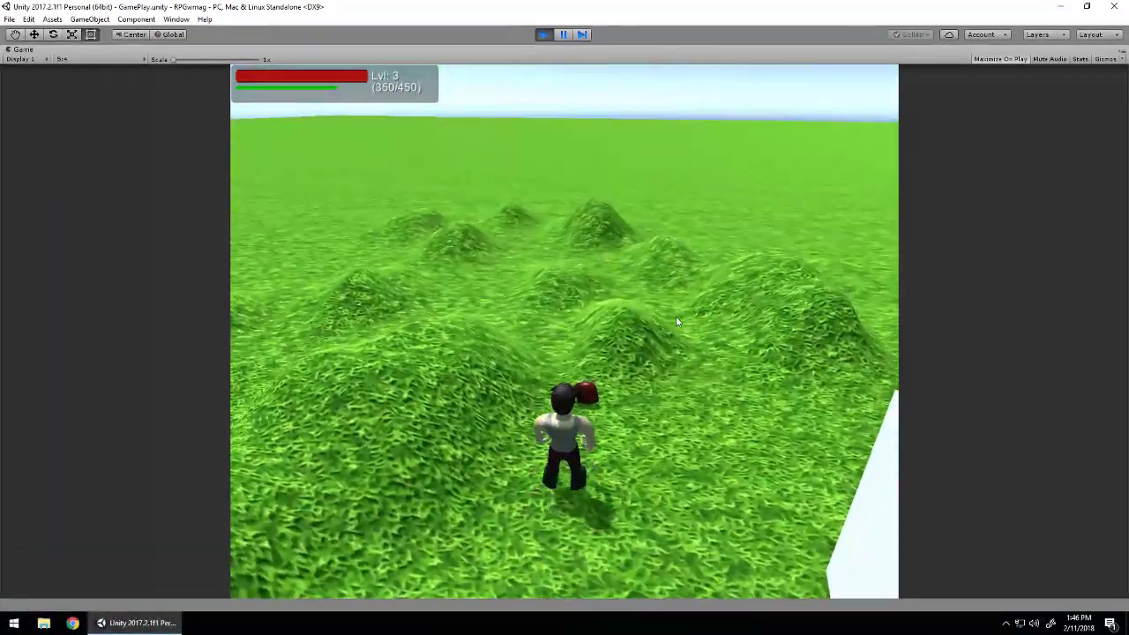
key(i)
key(i)
key(w)
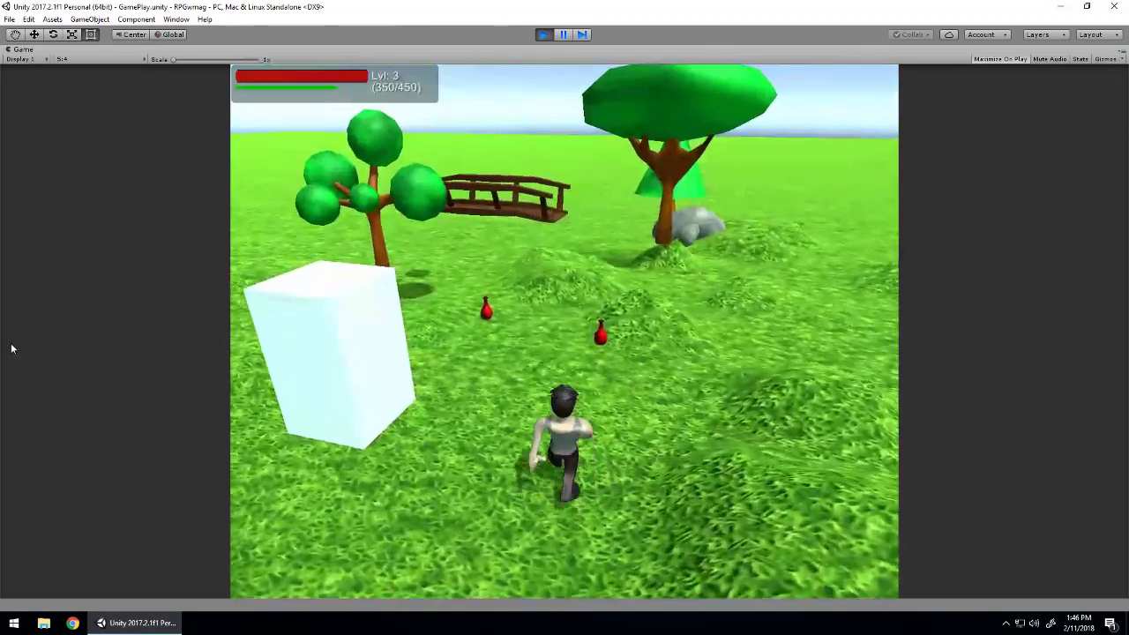
key(w)
key(e)
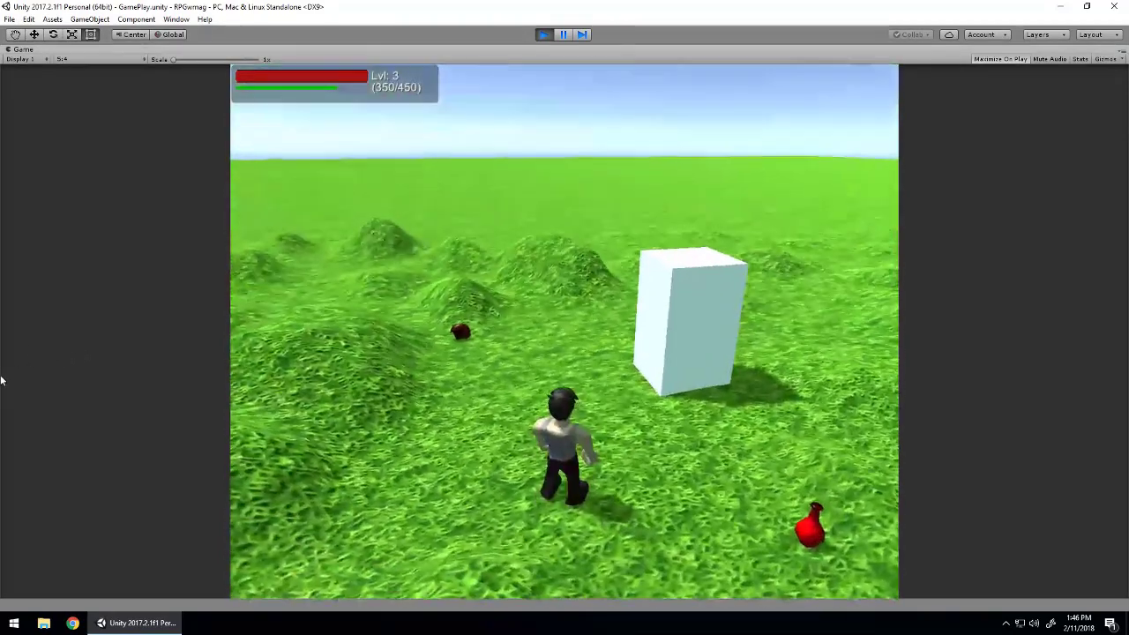
key(i)
key(i)
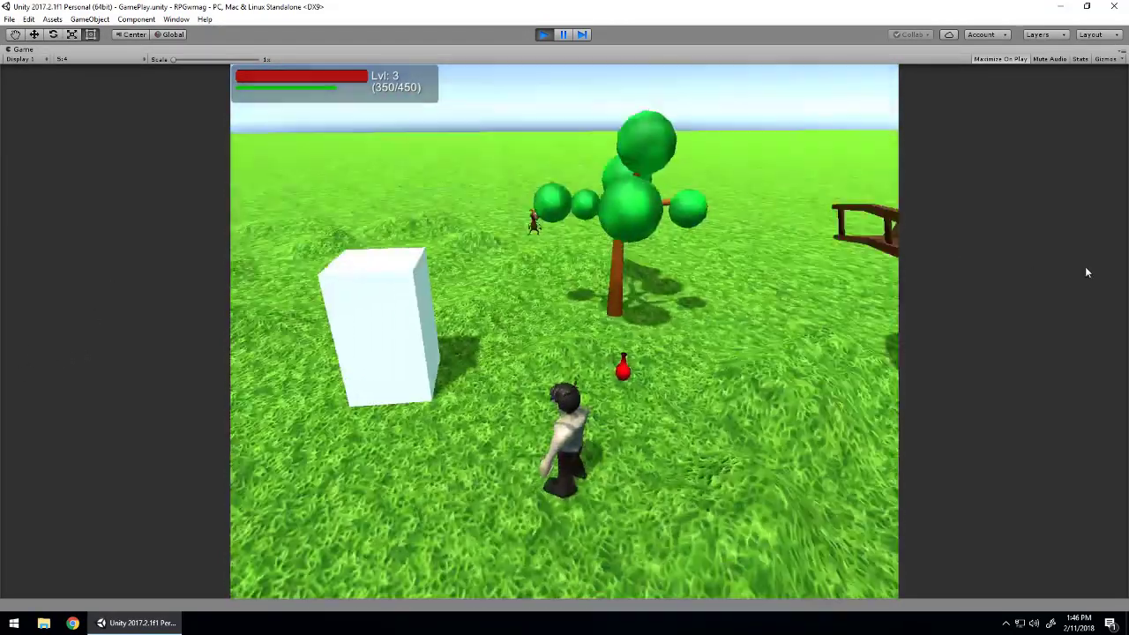
key(w)
Run past the white cube and tree to the bridge, then stop play mode.
key(w)
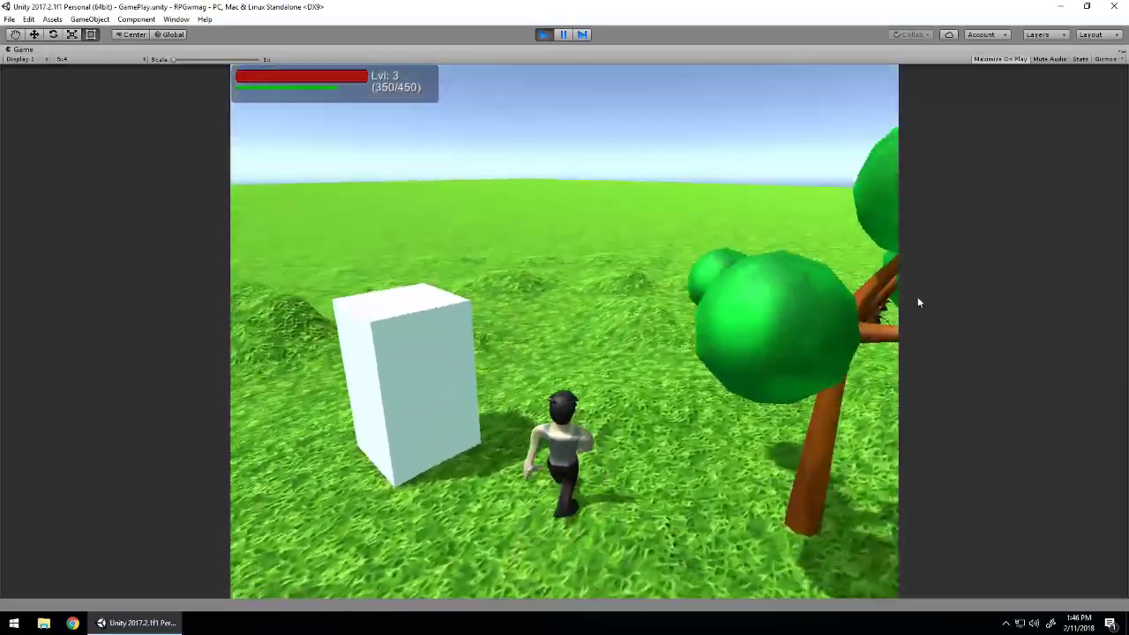
key(w)
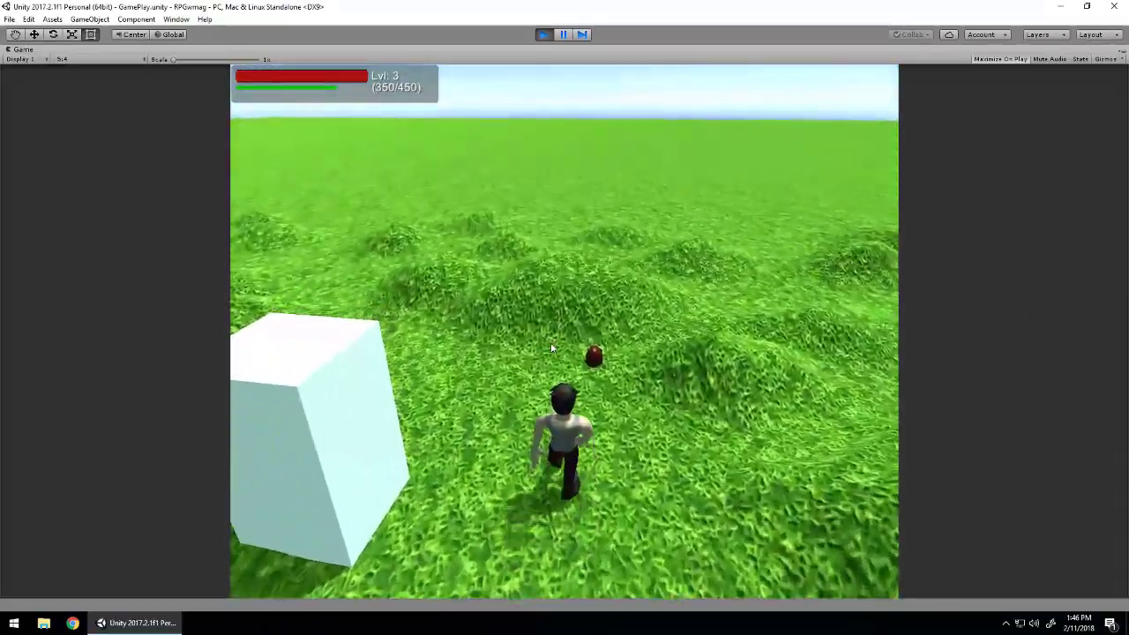
key(i)
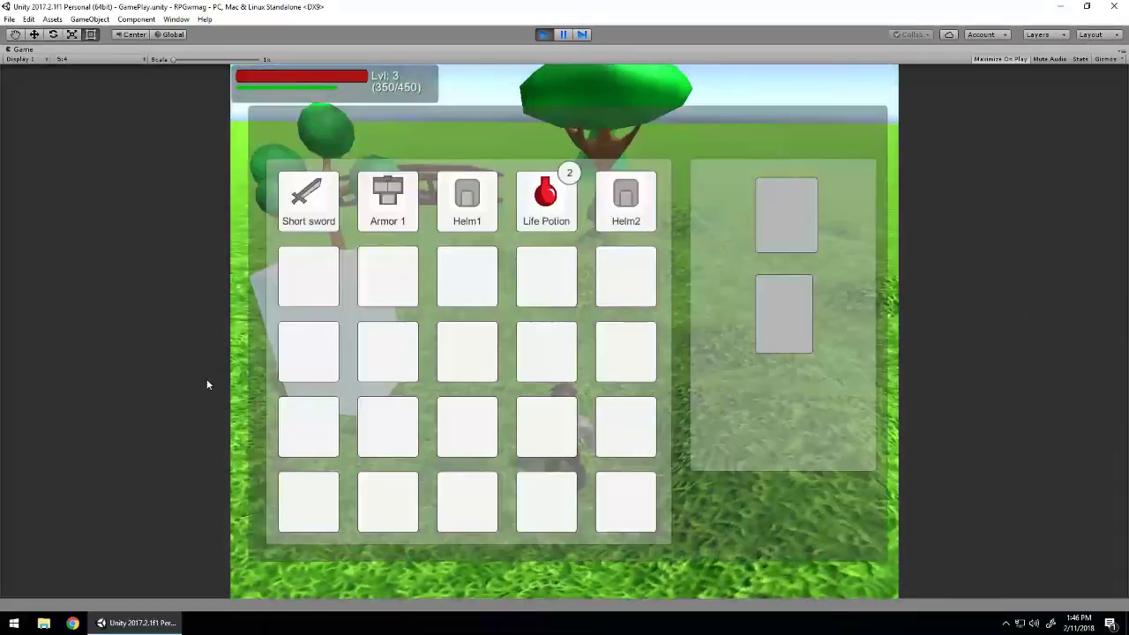
key(i)
key(w)
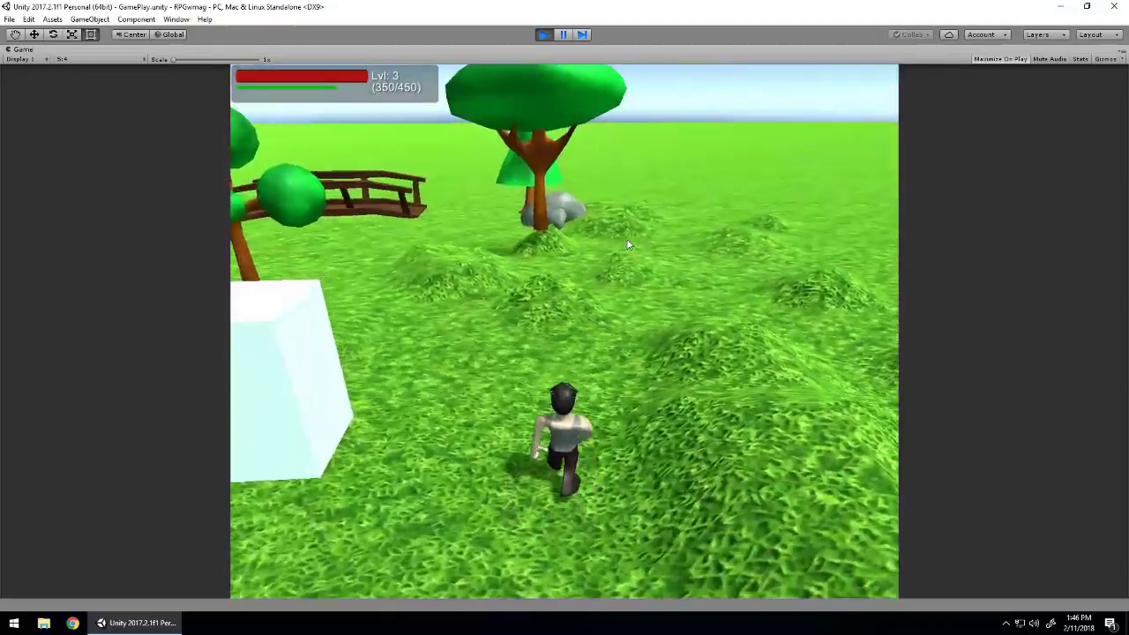
key(w)
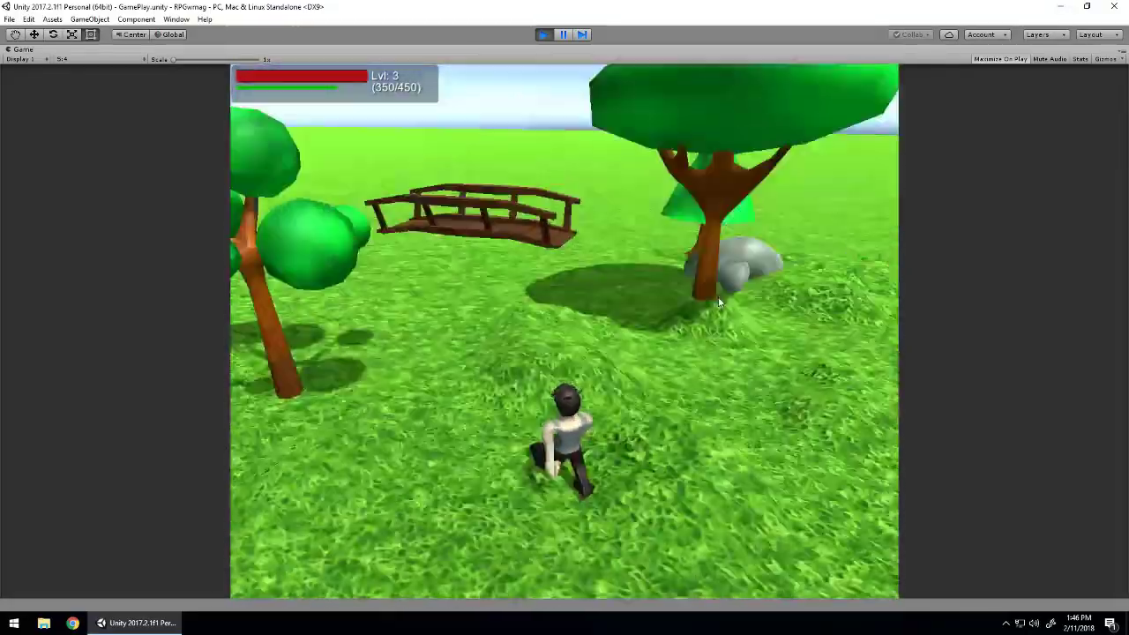
key(w)
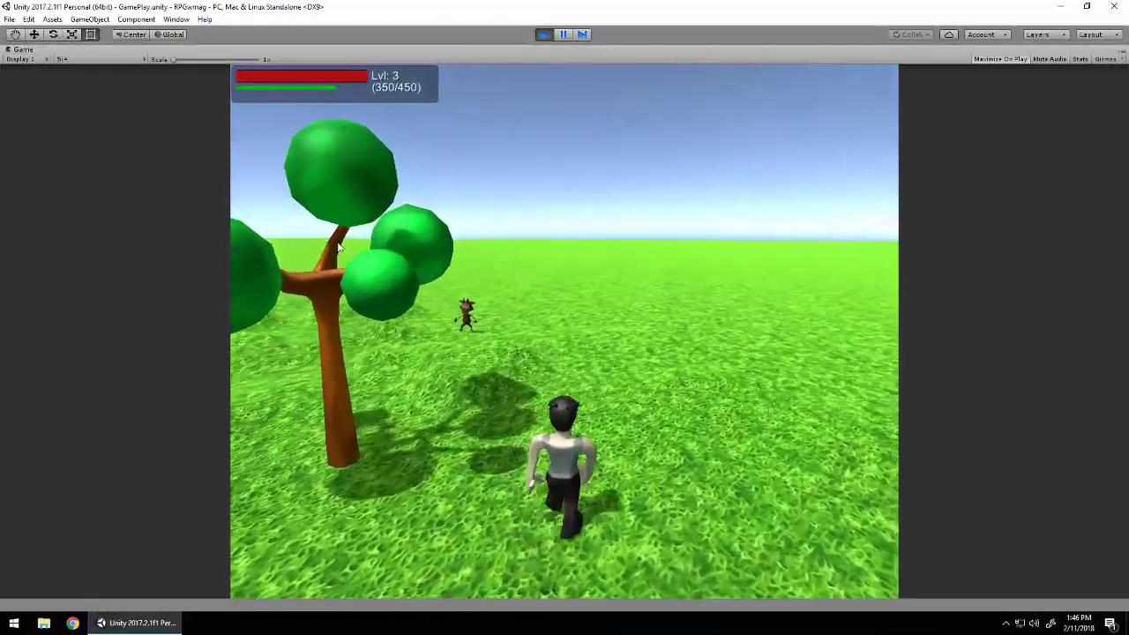
key(w)
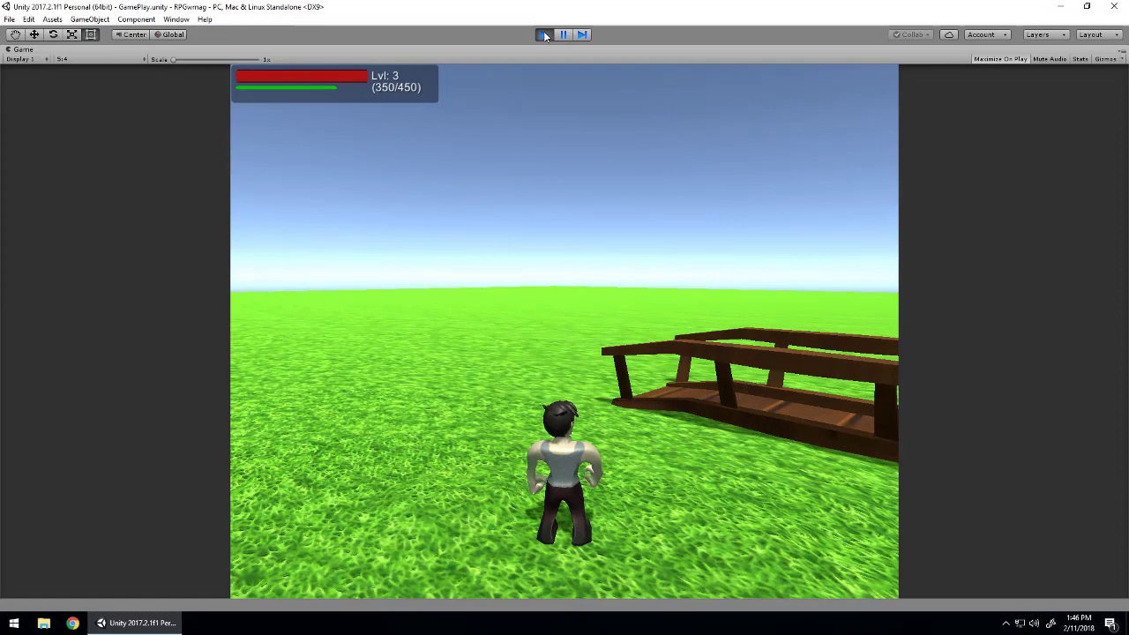
click(545, 35)
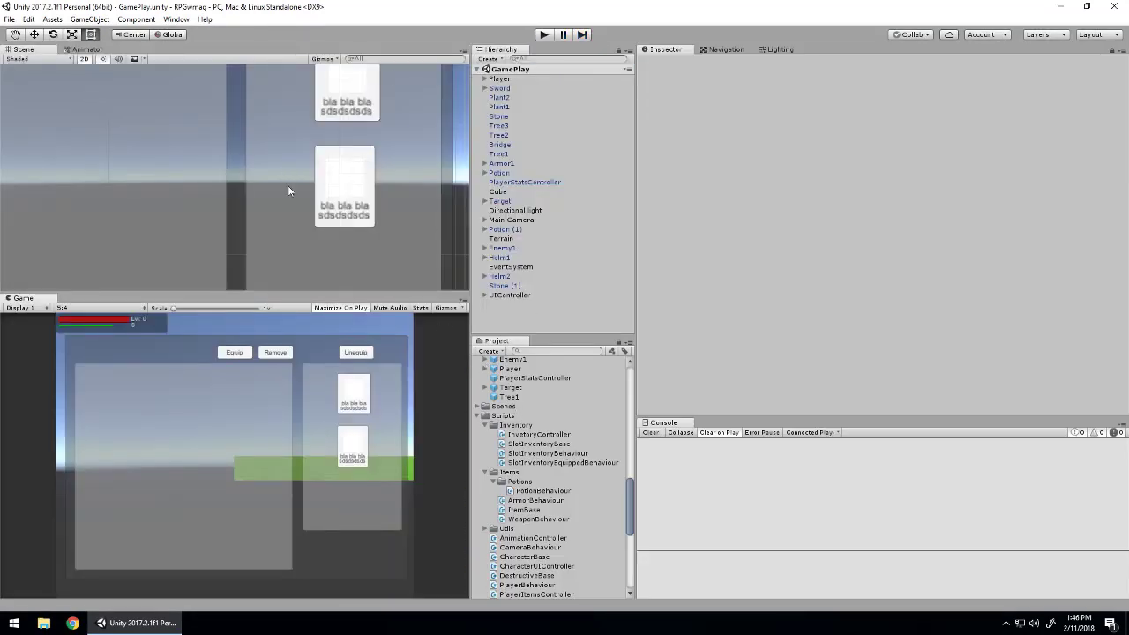
Bring the equipment slot cards into the Scene view and select SlotEquippedInventoryArmor.
scroll(290, 196, down, 2)
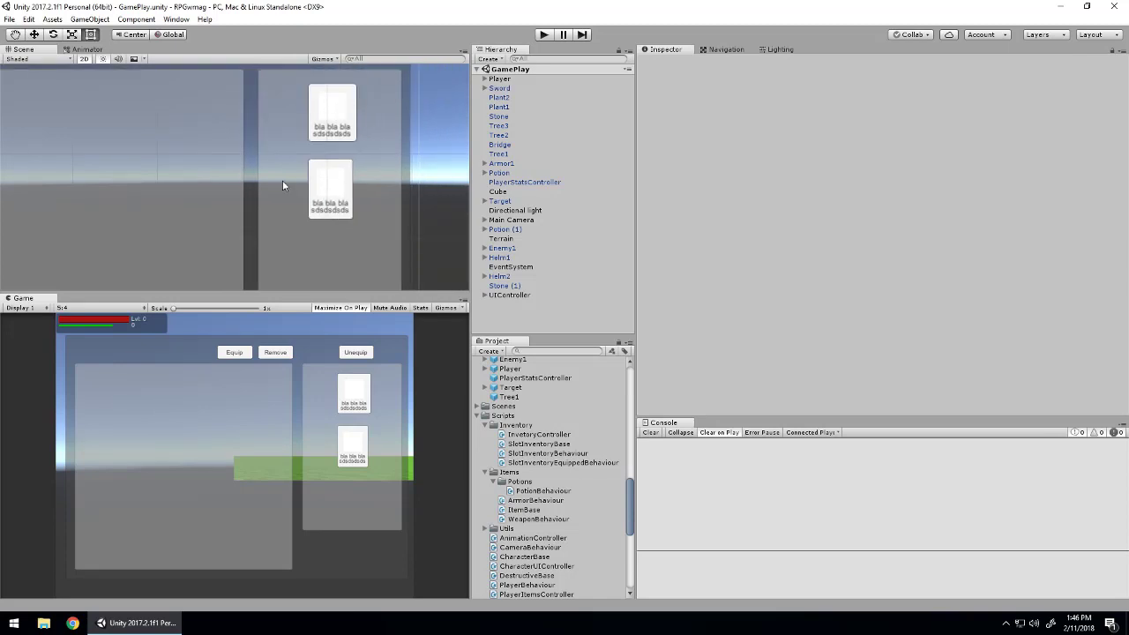
mouse_move(282, 185)
middle_down()
mouse_move(316, 194)
mouse_move(297, 173)
middle_up()
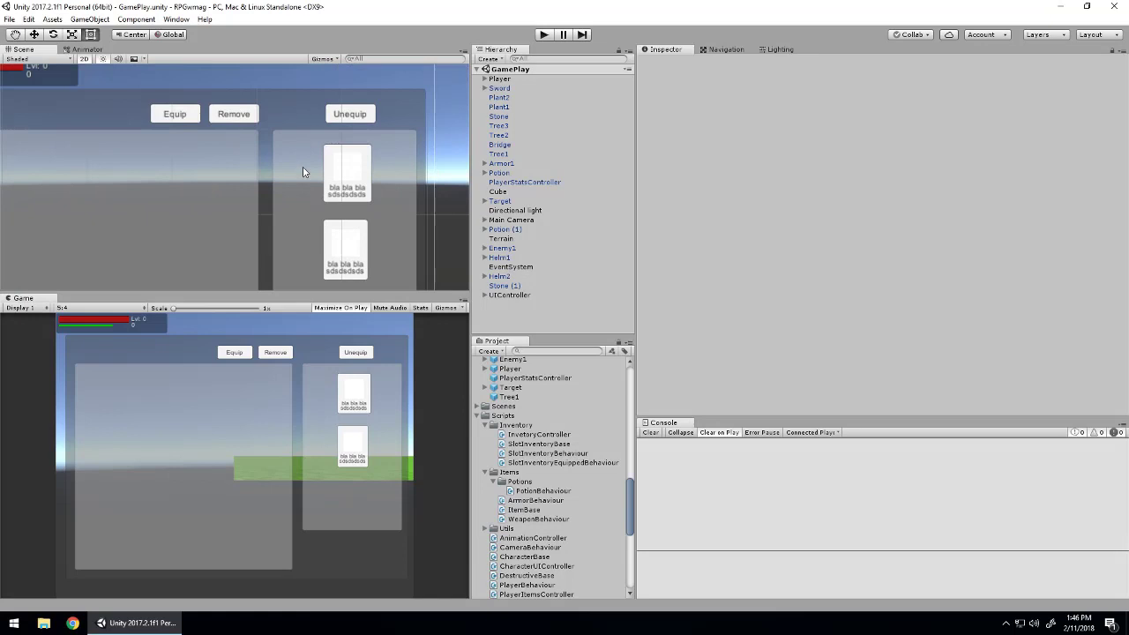
middle_drag(364, 203, 379, 157)
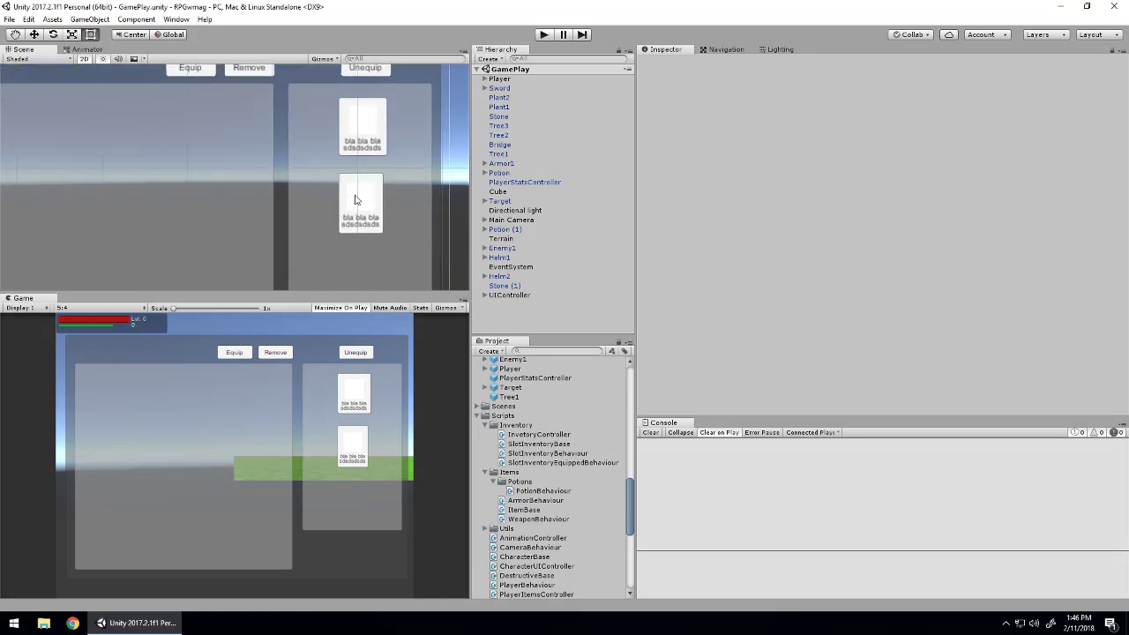
click(372, 197)
scroll(291, 137, up, 2)
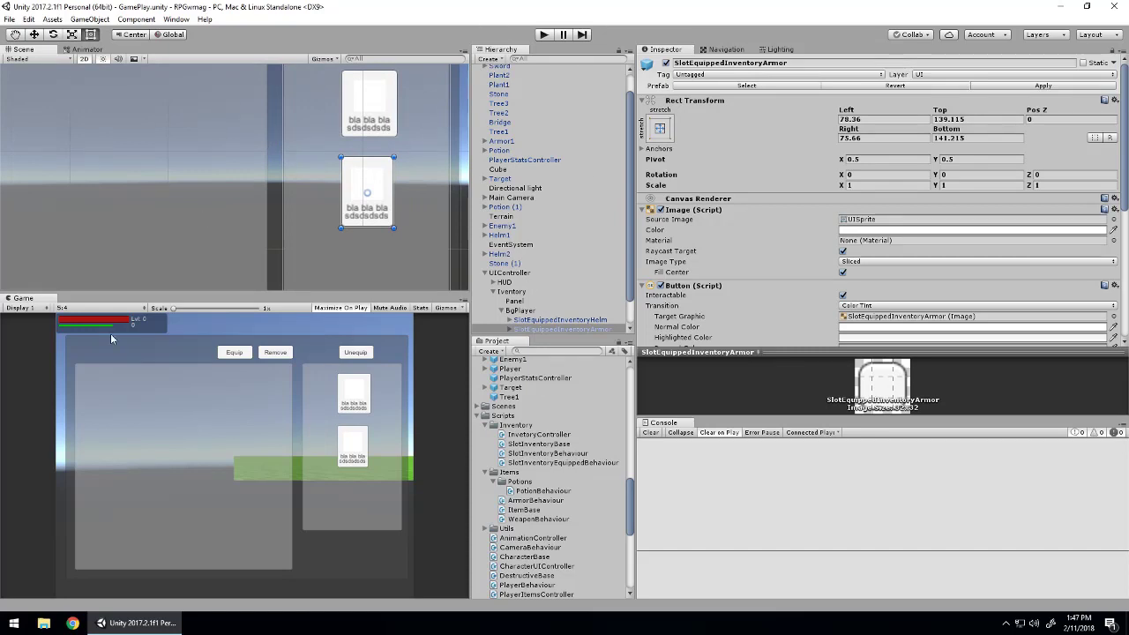
Frame the inventory panel in the Scene view and reselect the armor slot card.
scroll(302, 198, down, 2)
scroll(286, 256, down, 1)
middle_drag(308, 189, 223, 162)
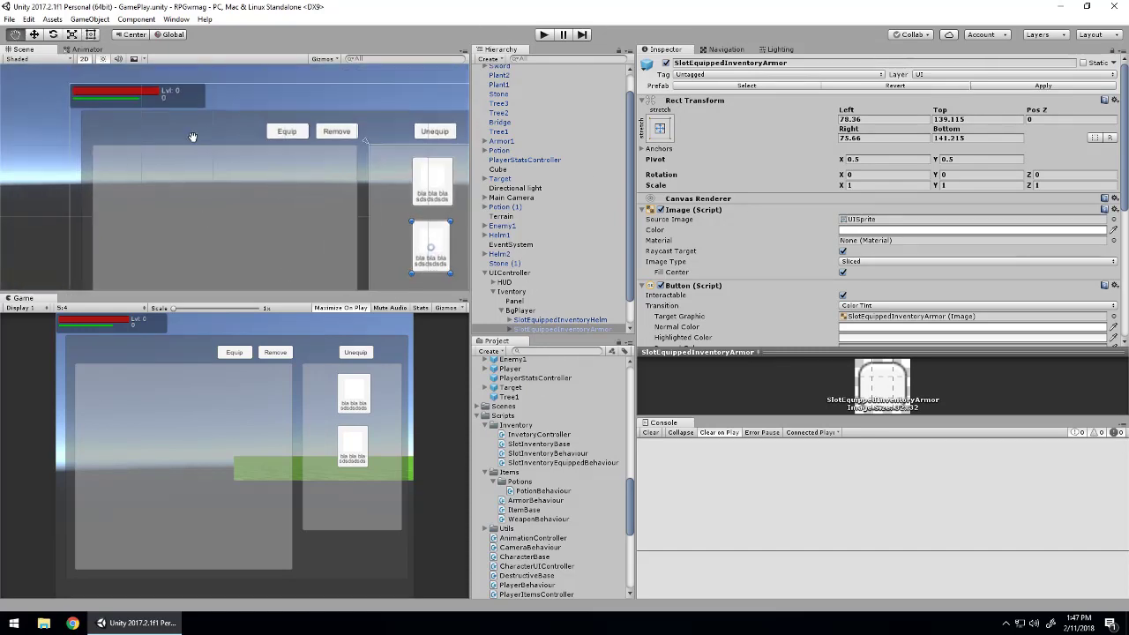
click(189, 107)
middle_drag(189, 106, 128, 106)
scroll(234, 185, up, 2)
click(235, 186)
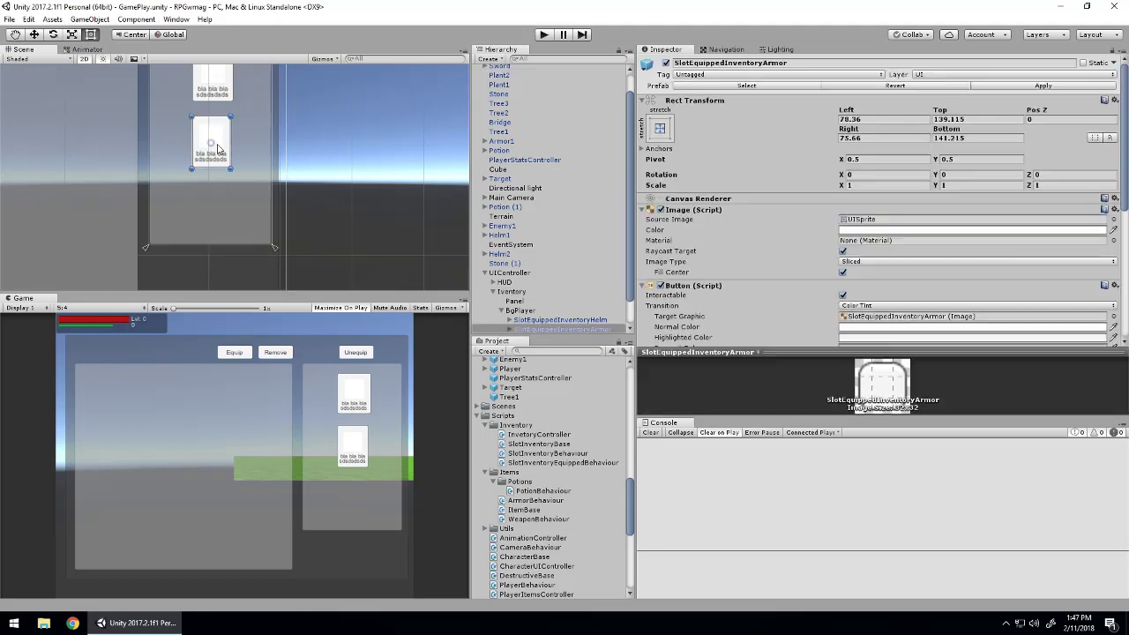
middle_drag(235, 185, 391, 194)
scroll(332, 195, up, 2)
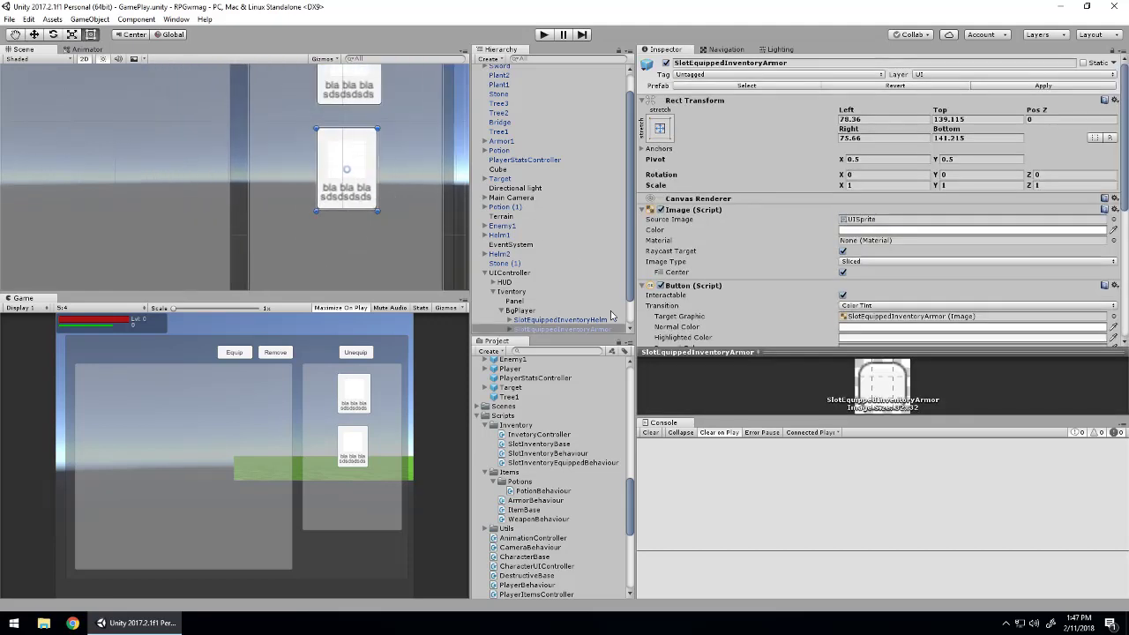
scroll(586, 303, down, 2)
Duplicate the armor slot and rename the copy SlotEquippedInventoryLeftHand.
key(ctrl+d)
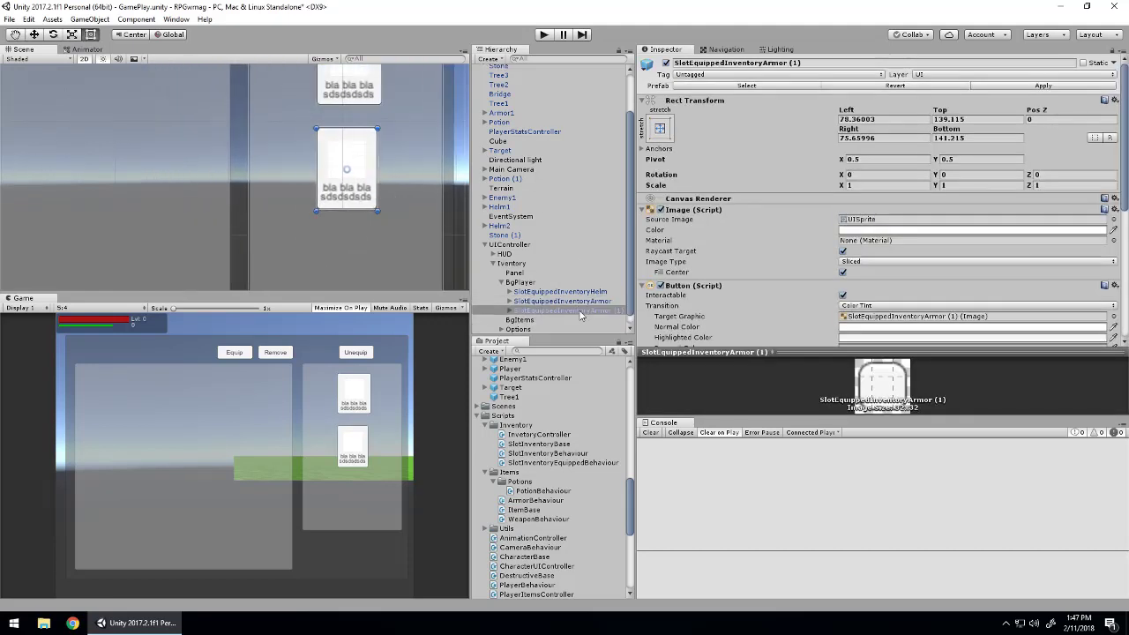
click(574, 312)
click(553, 312)
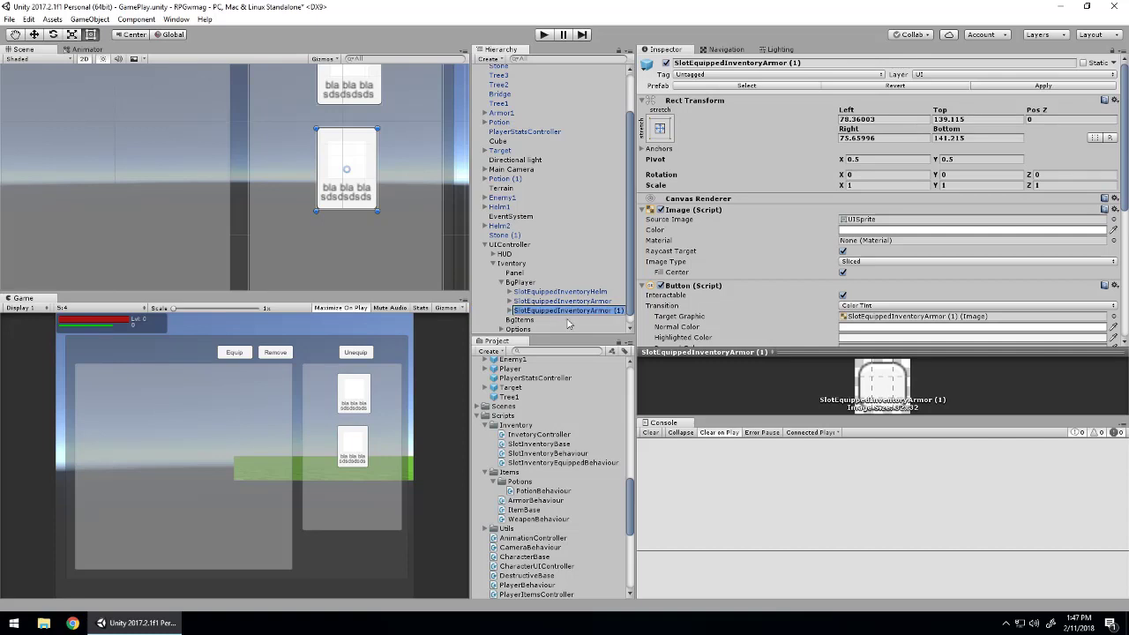
drag(583, 310, 668, 310)
text(LeftHa)
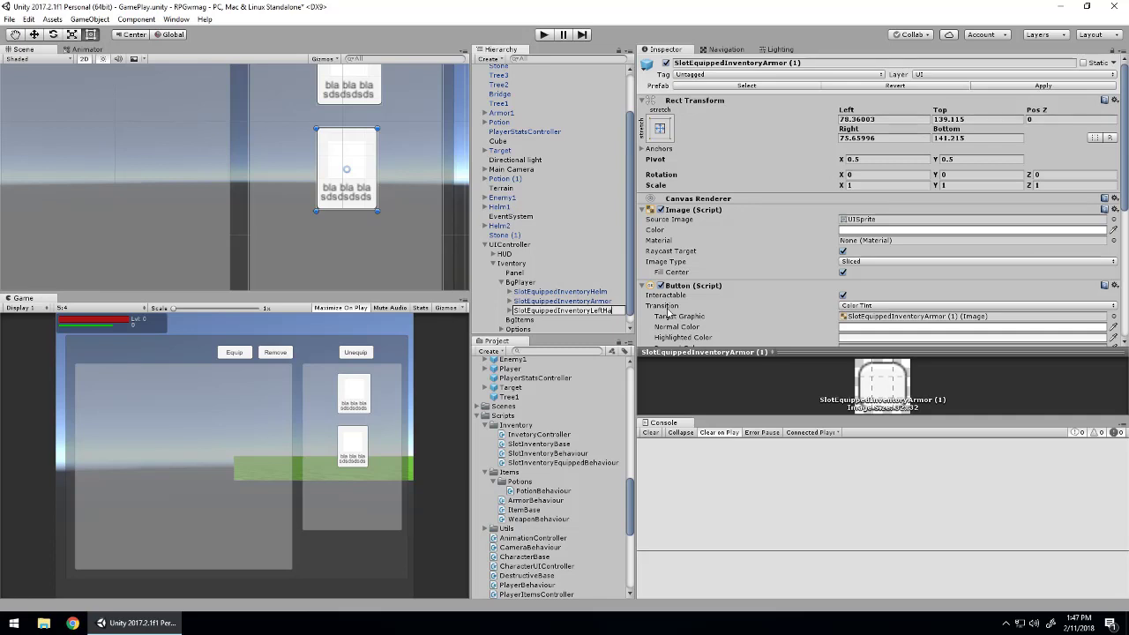
text(nd)
key(Return)
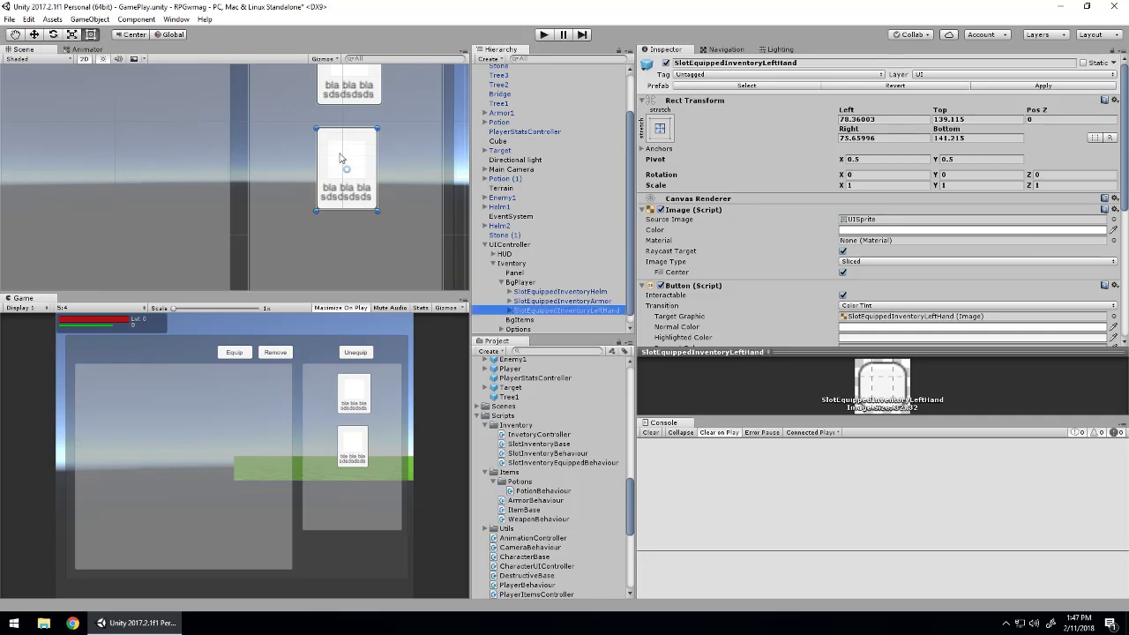
Move the left-hand slot to the left with the armor slot beside it.
drag(340, 157, 281, 157)
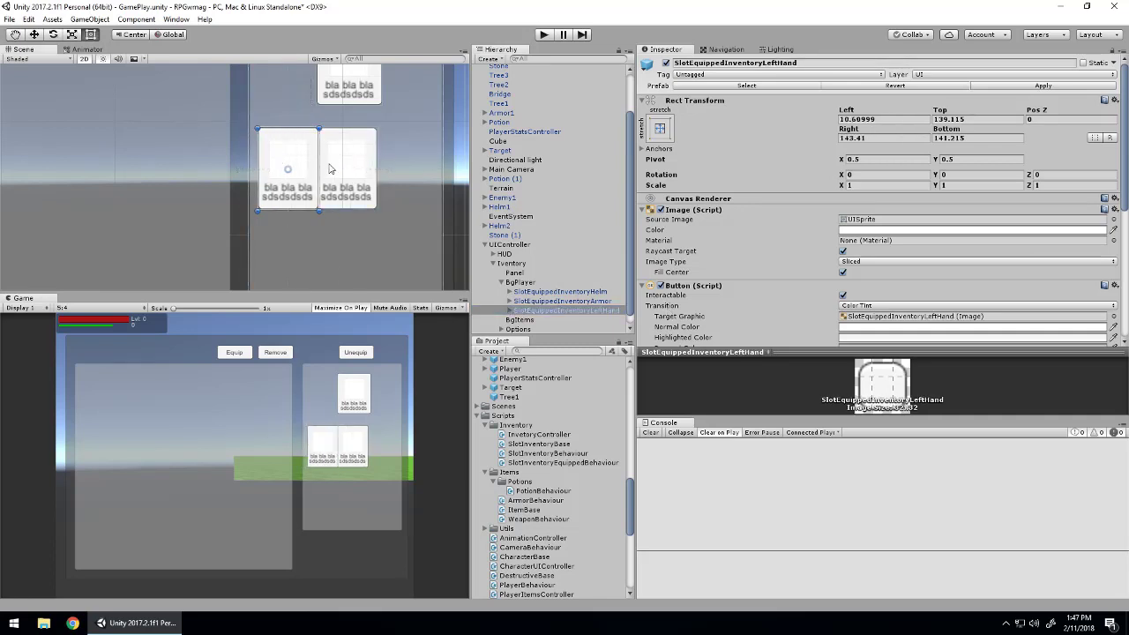
drag(347, 166, 353, 167)
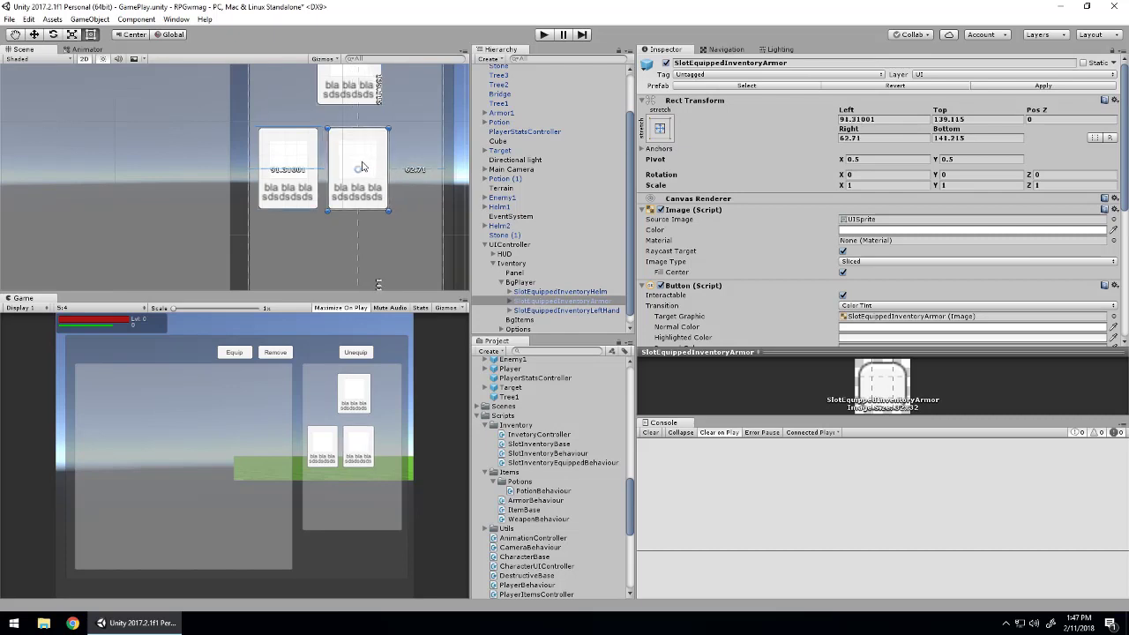
click(300, 168)
Duplicate the left-hand slot as SlotEquippedInventoryRightHand and place it in the third position.
key(ctrl+d)
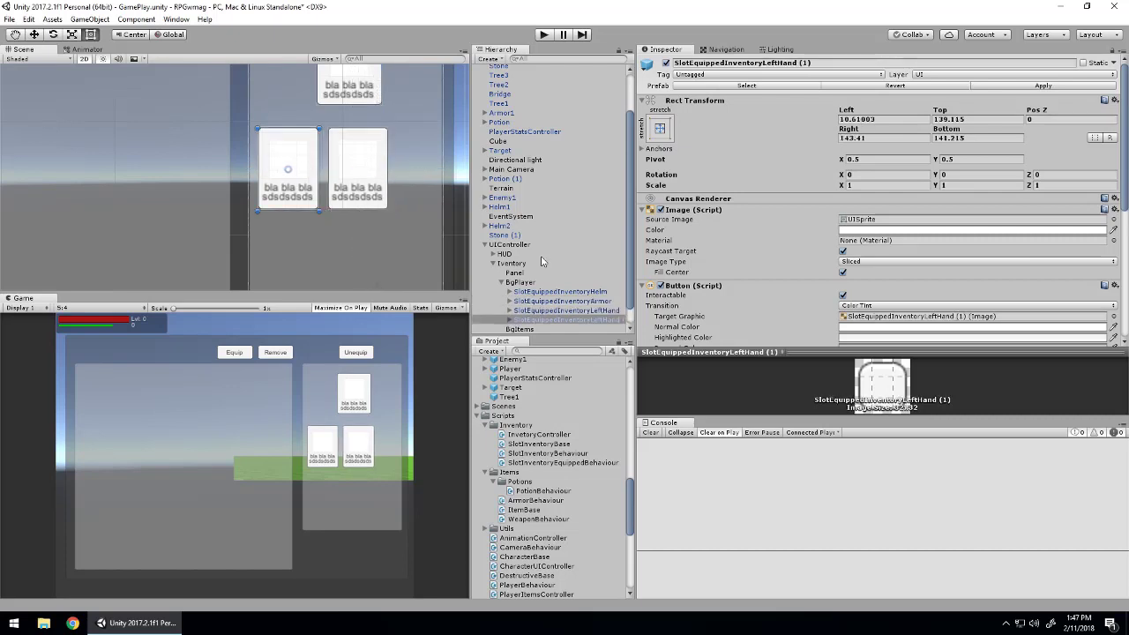
click(601, 322)
click(593, 325)
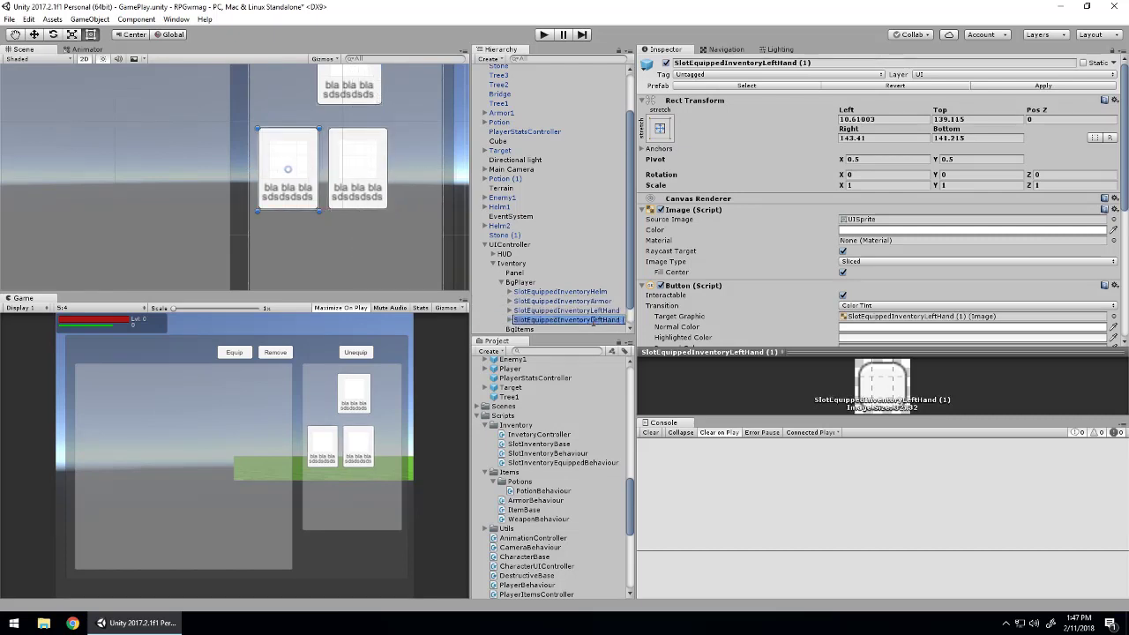
key(BackSpace)
text(Righ)
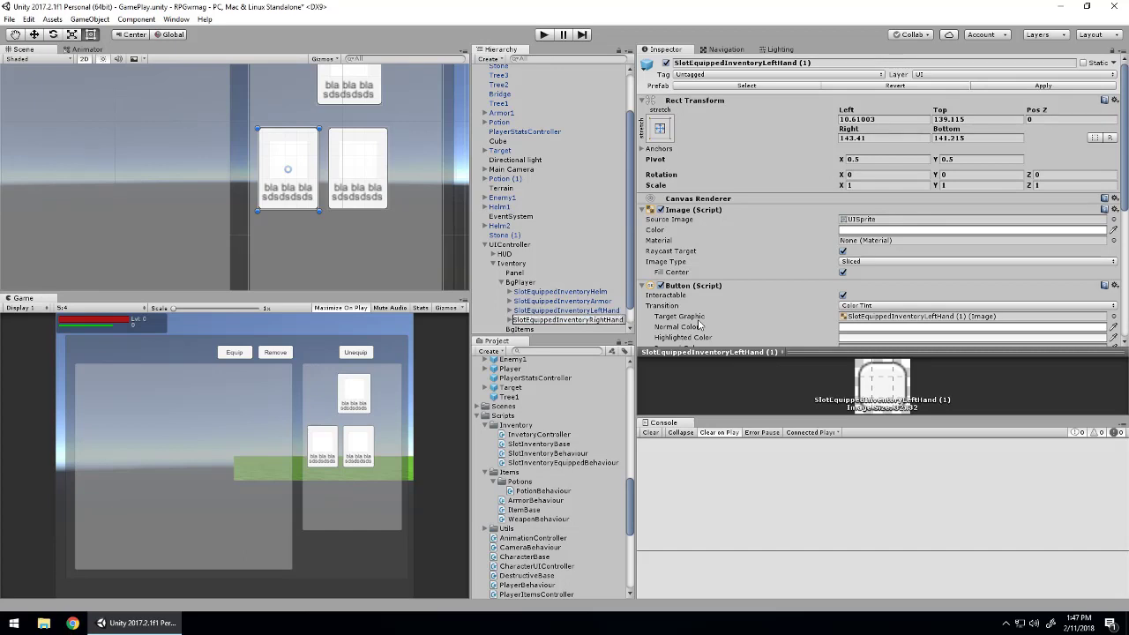
key(Return)
drag(288, 169, 424, 170)
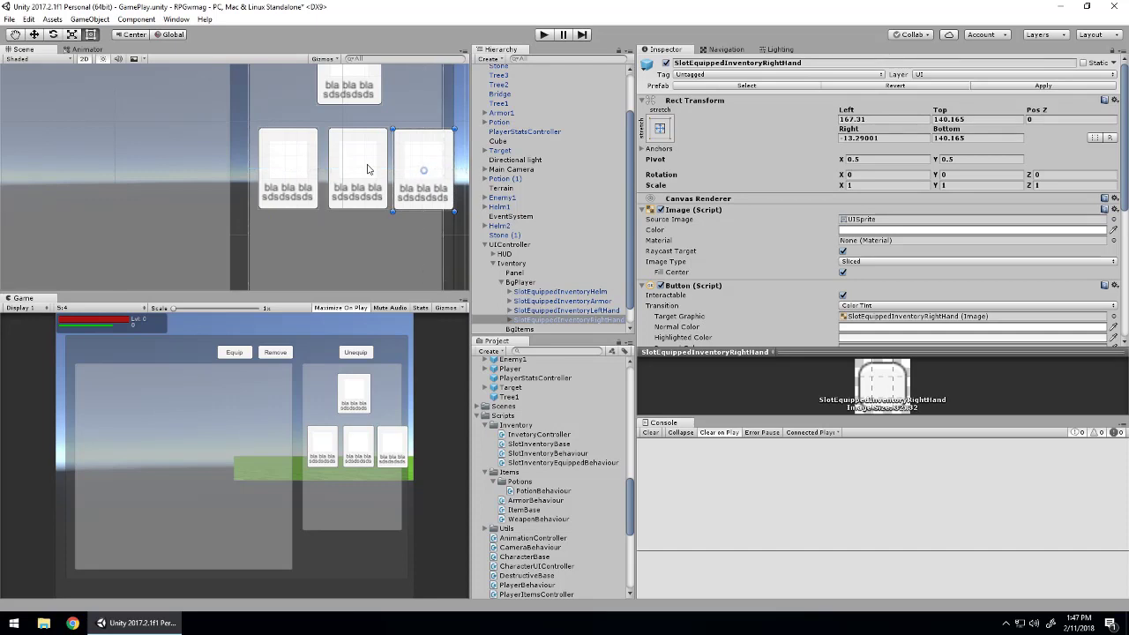
mouse_move(259, 213)
middle_down()
mouse_move(310, 220)
mouse_move(330, 256)
middle_up()
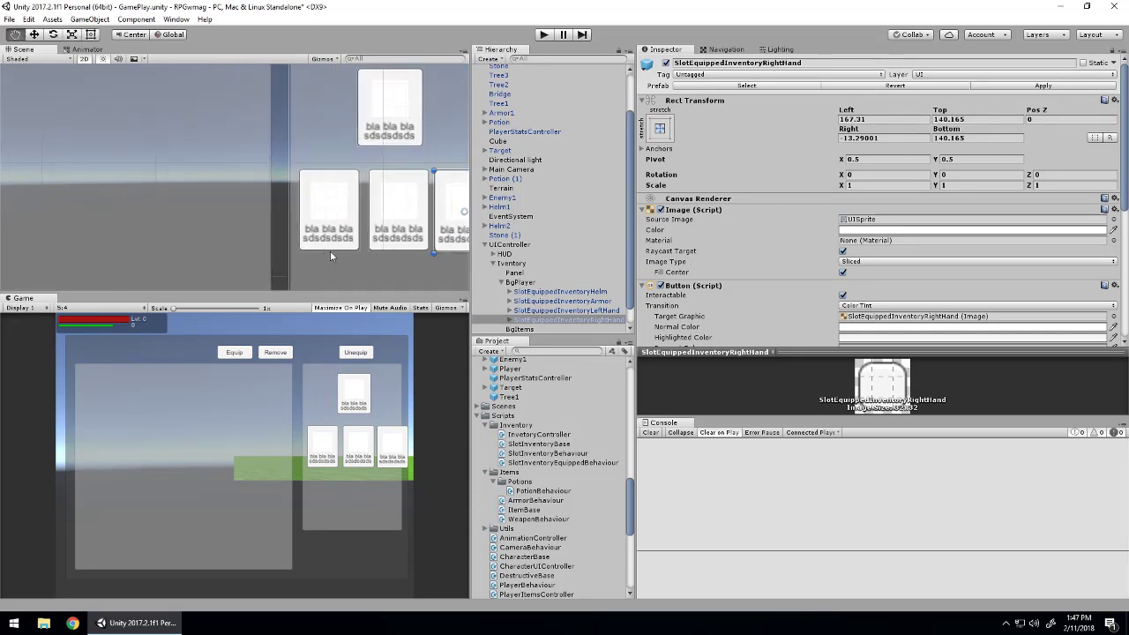
Anchor the lower equipped slots and the helm slot to middle-center.
shift+click(396, 184)
shift+click(335, 188)
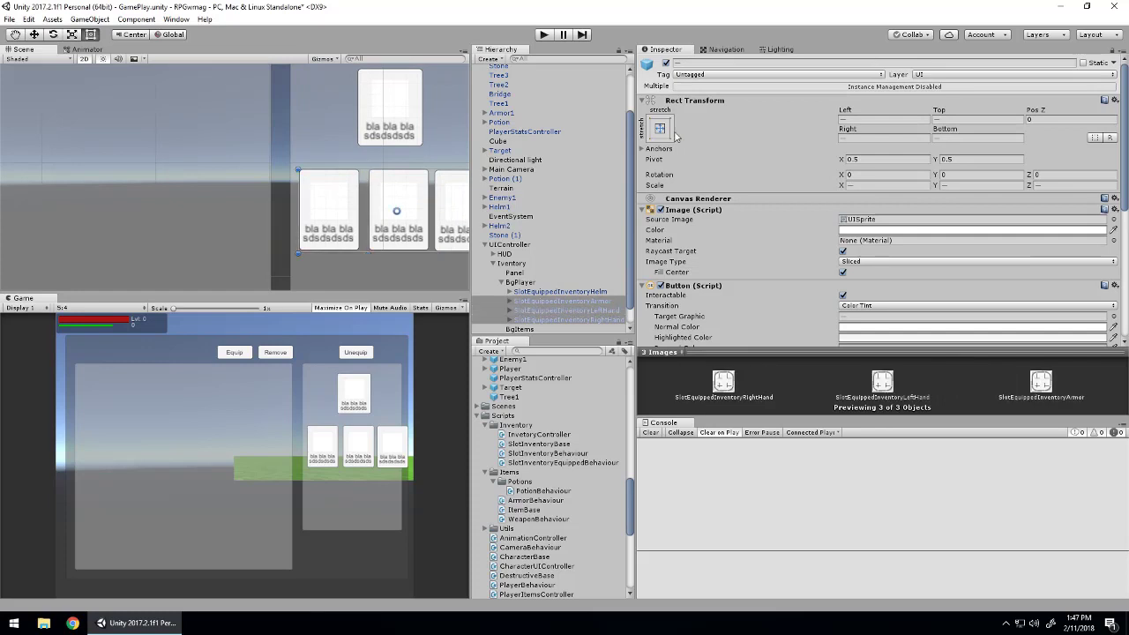
click(660, 128)
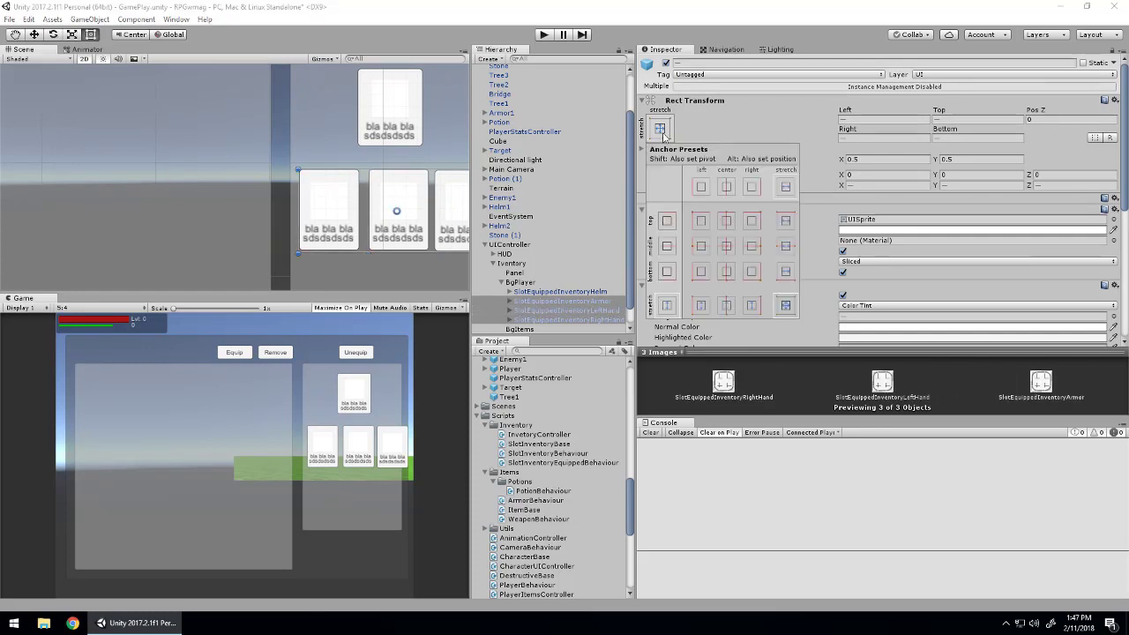
click(726, 250)
click(405, 121)
click(391, 104)
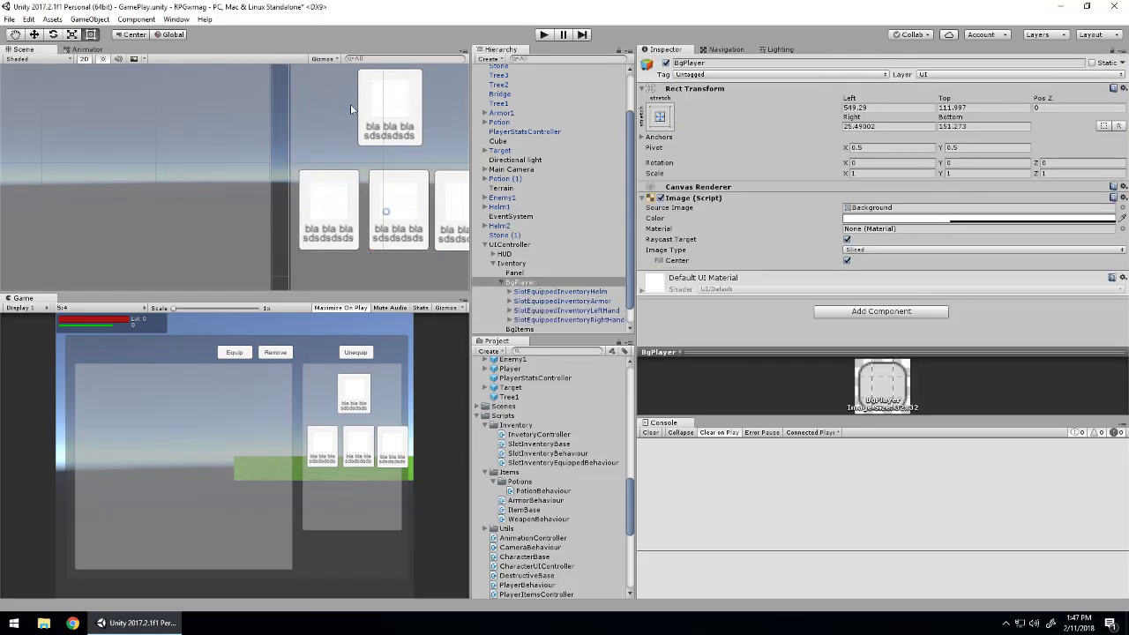
click(663, 130)
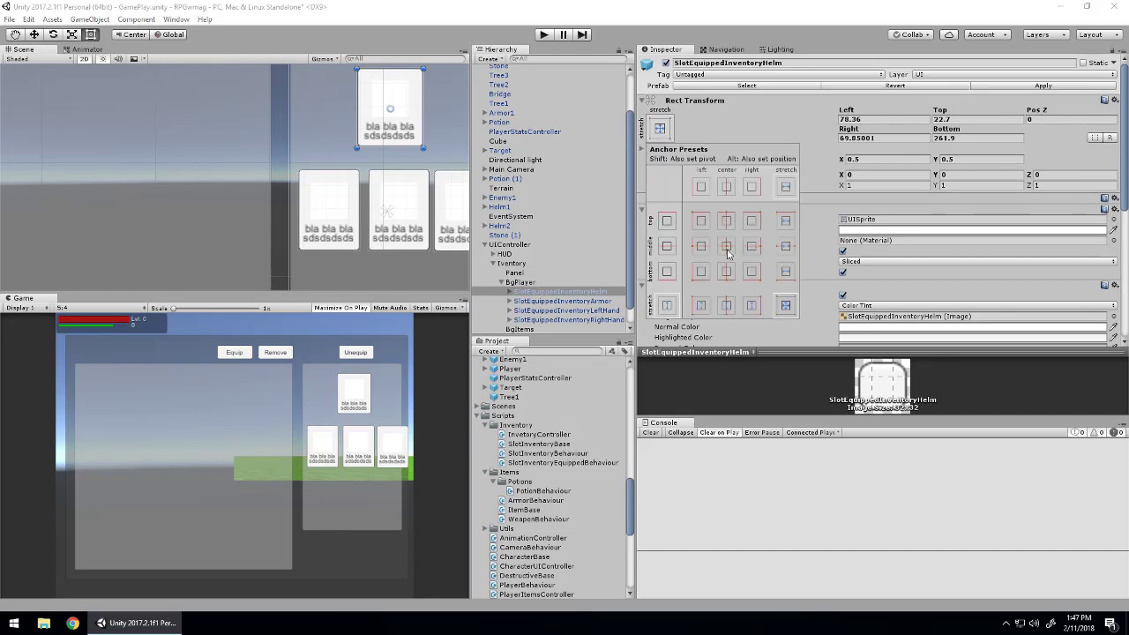
click(728, 250)
Widen the BgPlayer panel by pulling its left edge outward.
scroll(295, 147, down, 2)
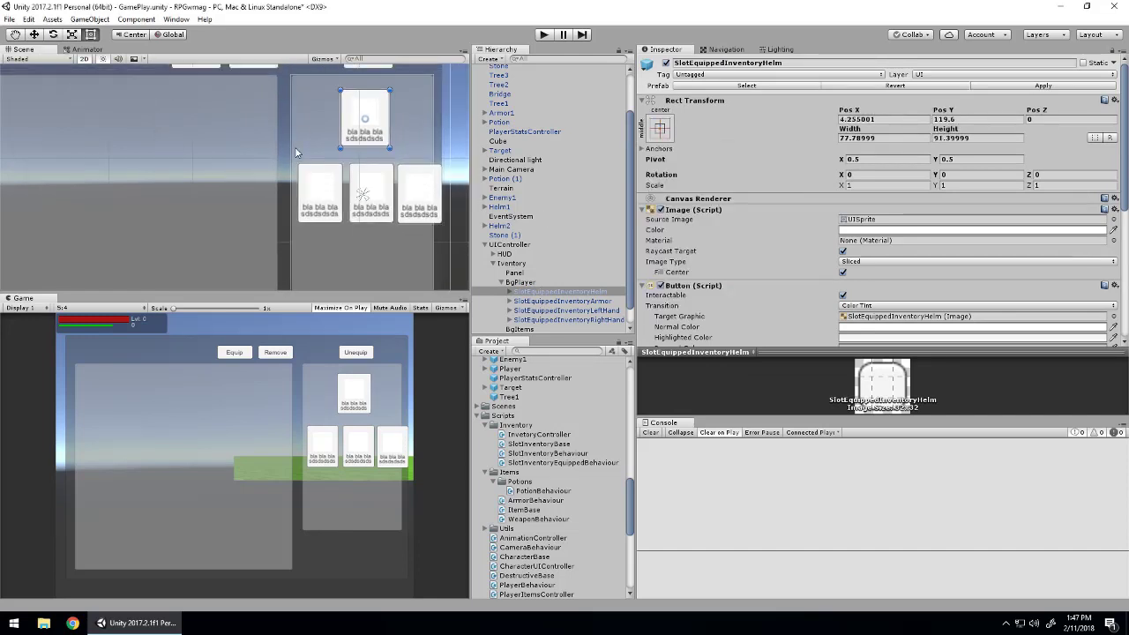
scroll(294, 146, up, 2)
click(339, 147)
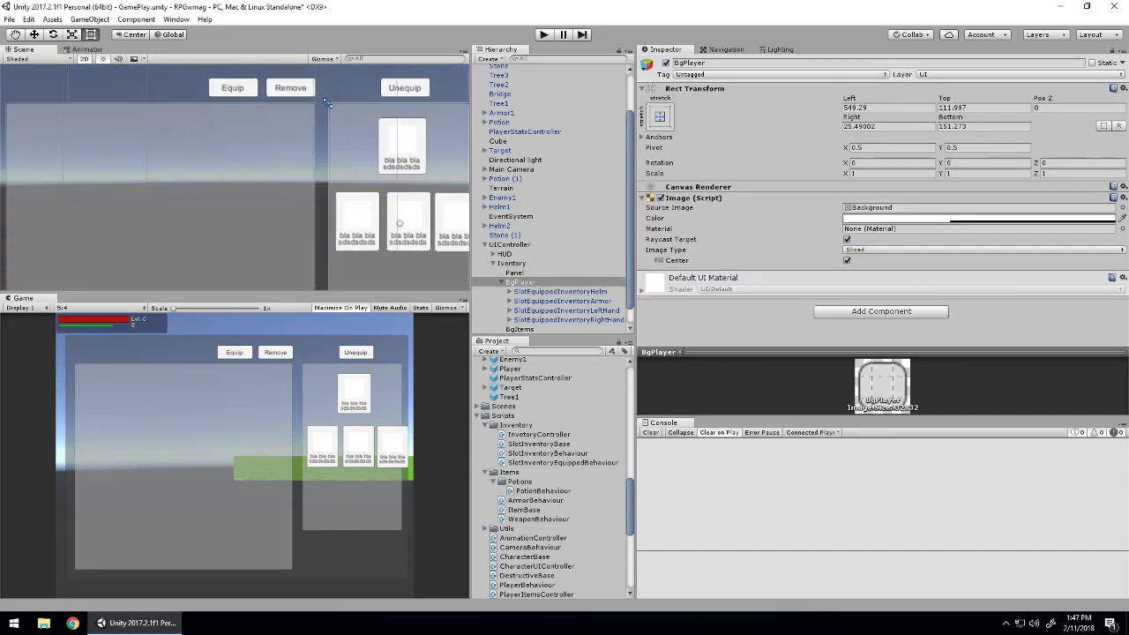
mouse_move(325, 102)
mouse_down()
mouse_move(304, 104)
mouse_move(314, 104)
mouse_up()
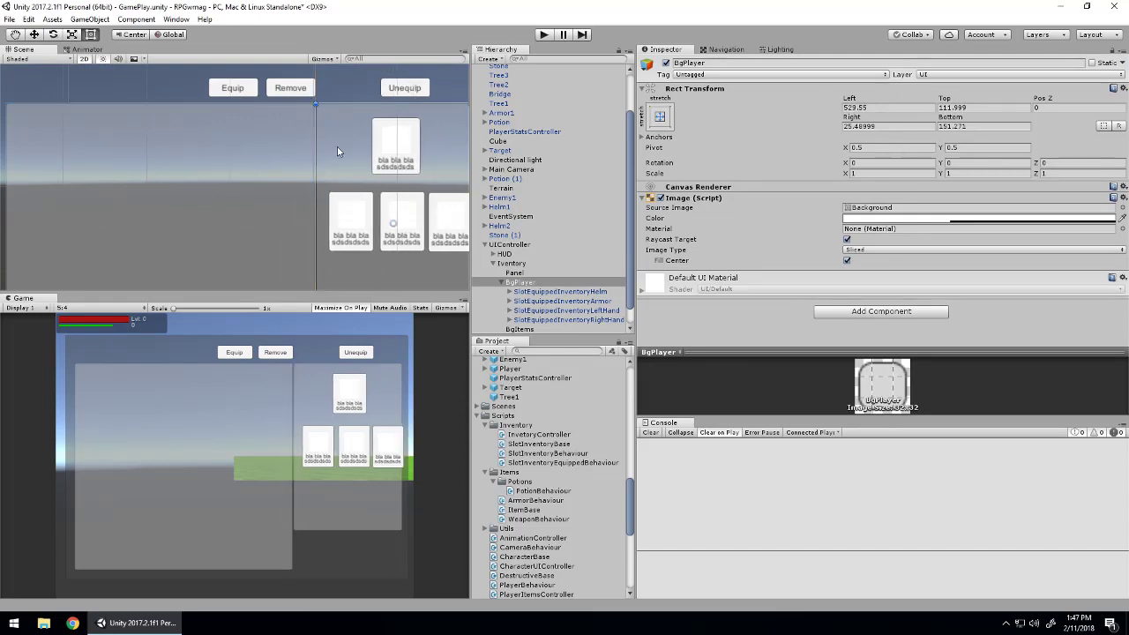
Shift the three lower slots left, centre the helm above them, and select Inventory.
middle_drag(337, 152, 305, 129)
click(379, 203)
shift+click(432, 201)
shift+click(323, 197)
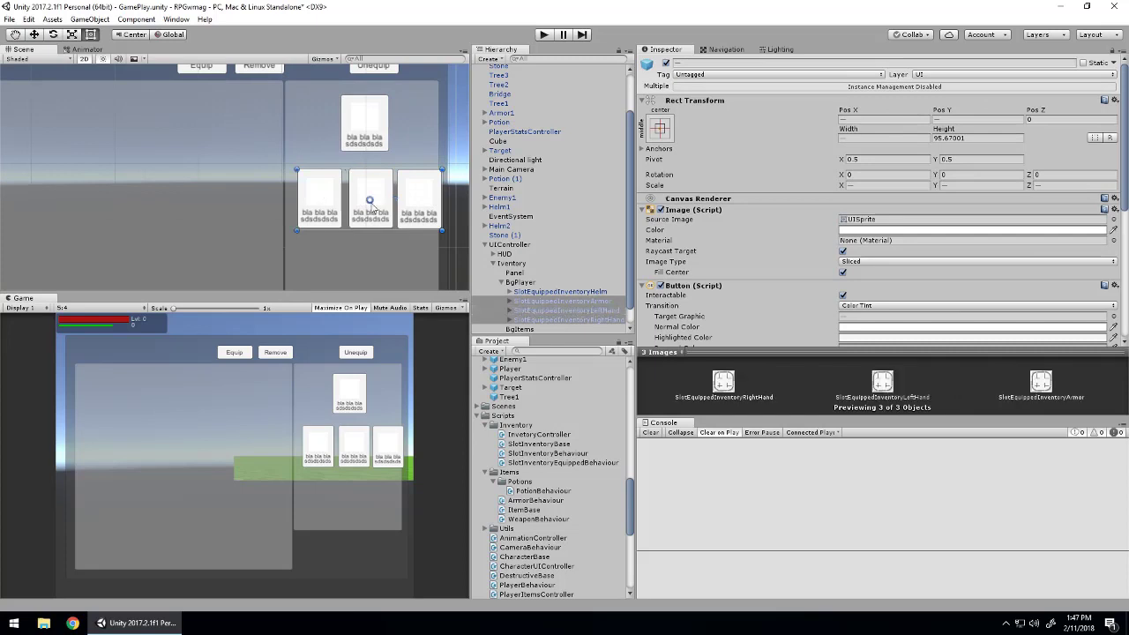
drag(371, 204, 367, 188)
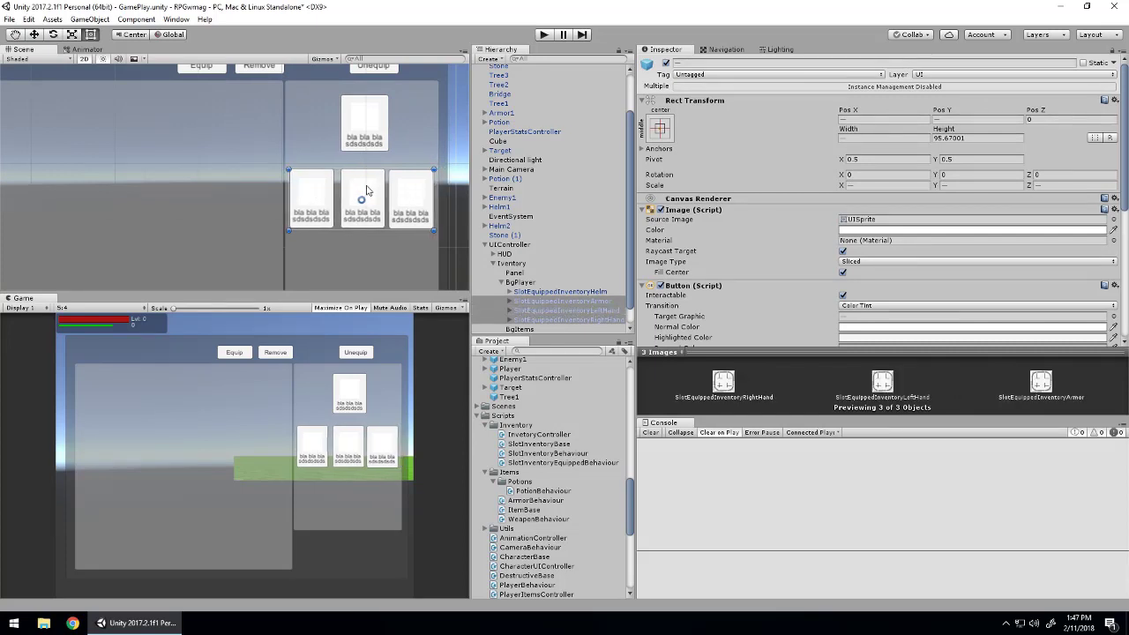
drag(386, 119, 380, 119)
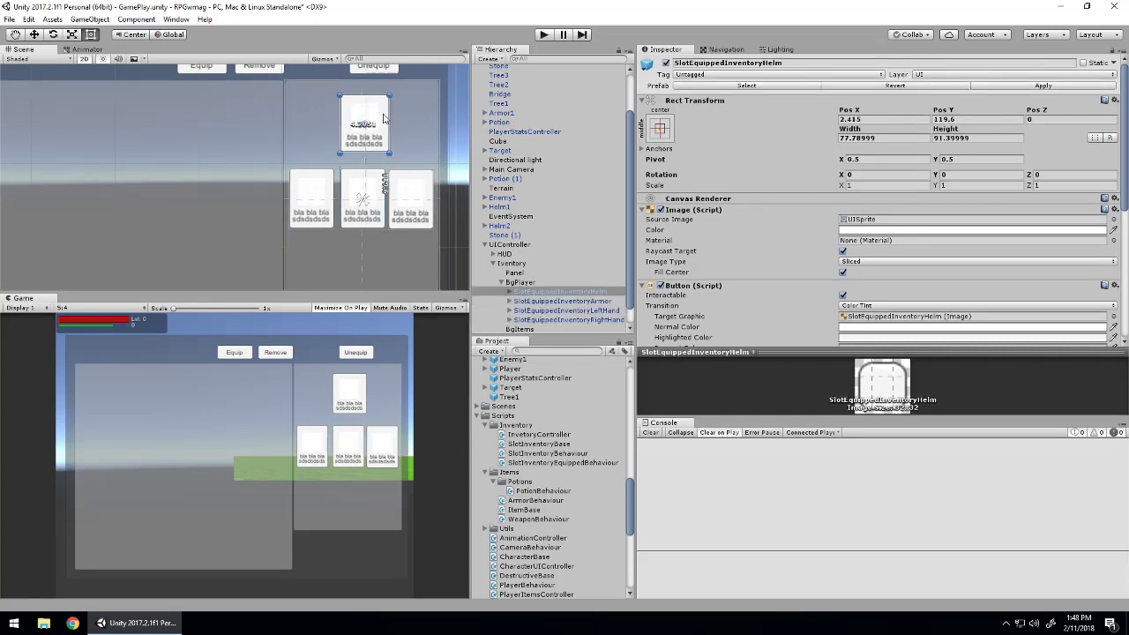
middle_drag(376, 203, 385, 141)
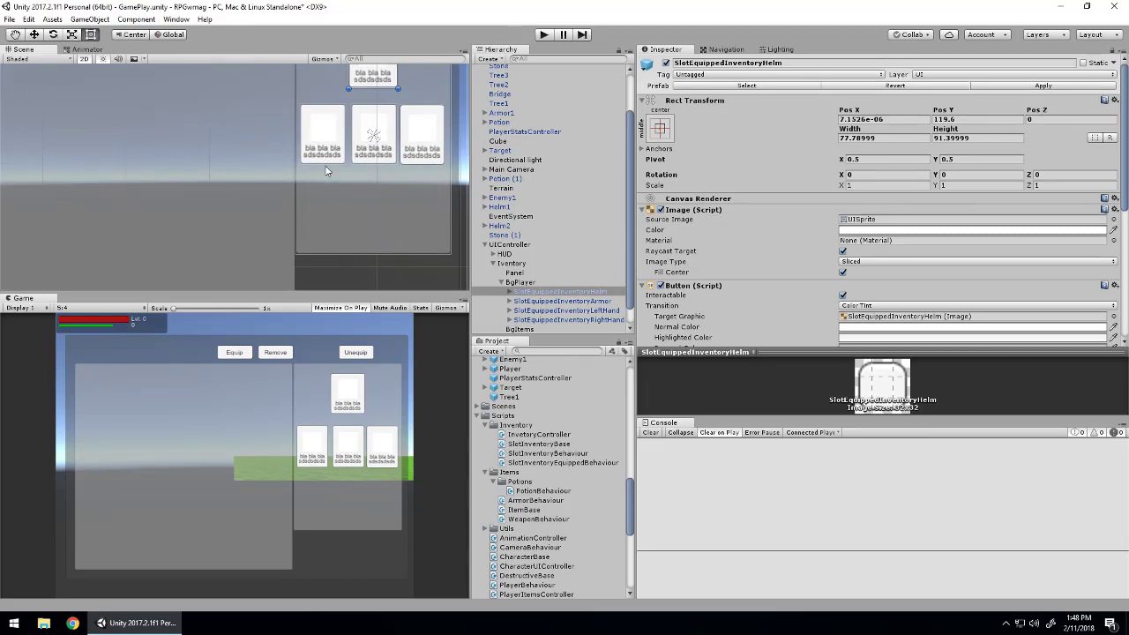
middle_drag(325, 170, 255, 183)
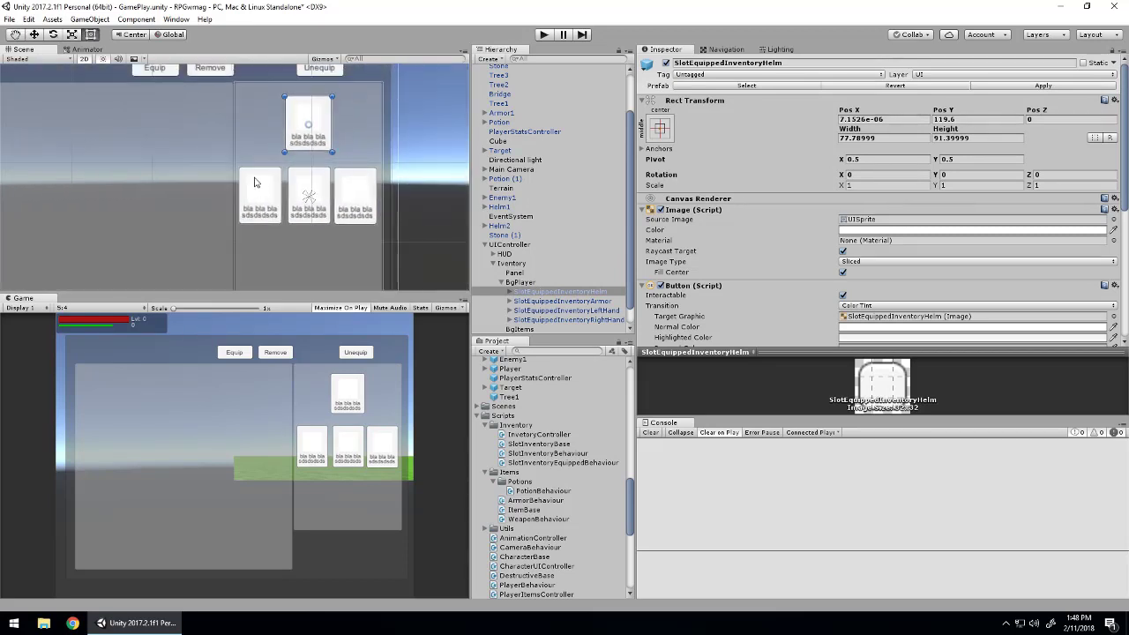
middle_drag(300, 238, 361, 185)
click(347, 176)
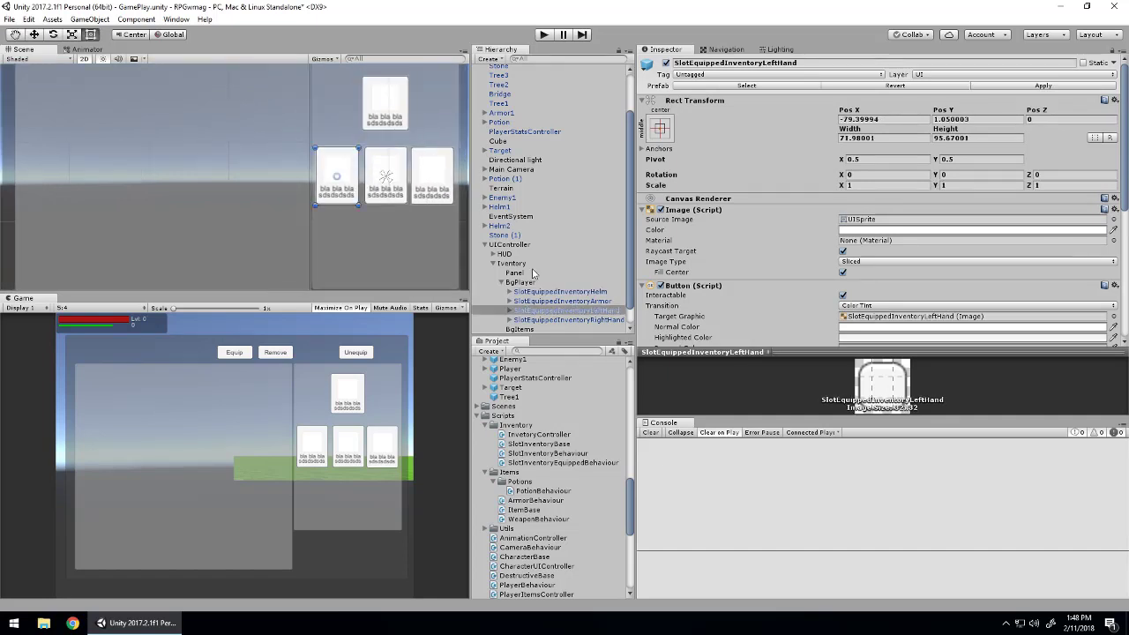
click(523, 264)
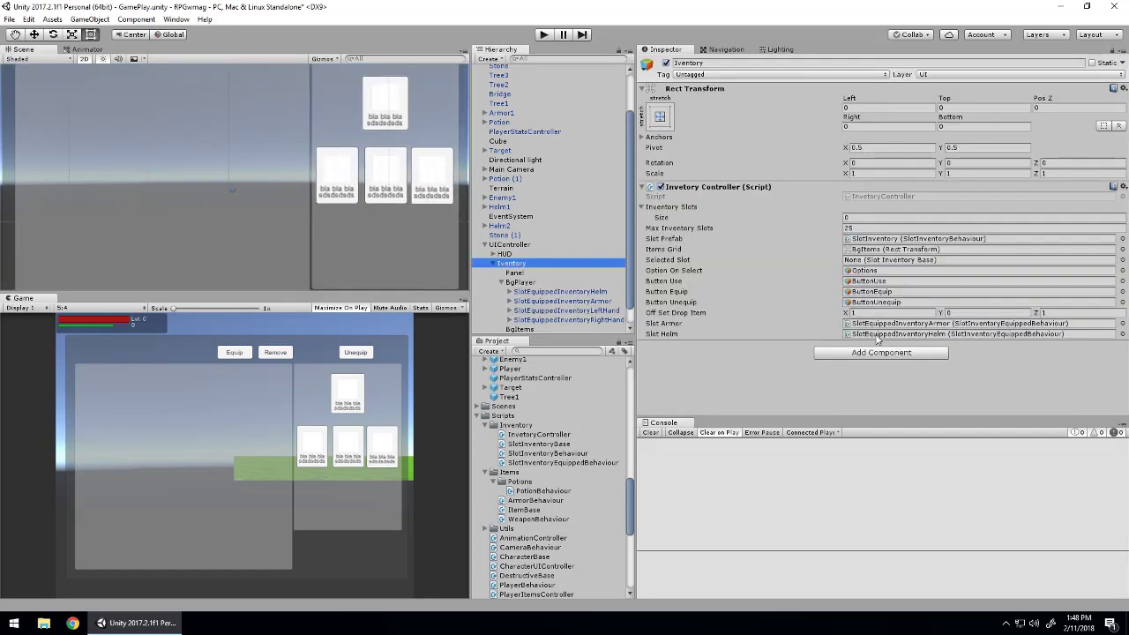
Open InventoryController.cs and paste a copy of the slotHelm declaration below it.
double_click(882, 196)
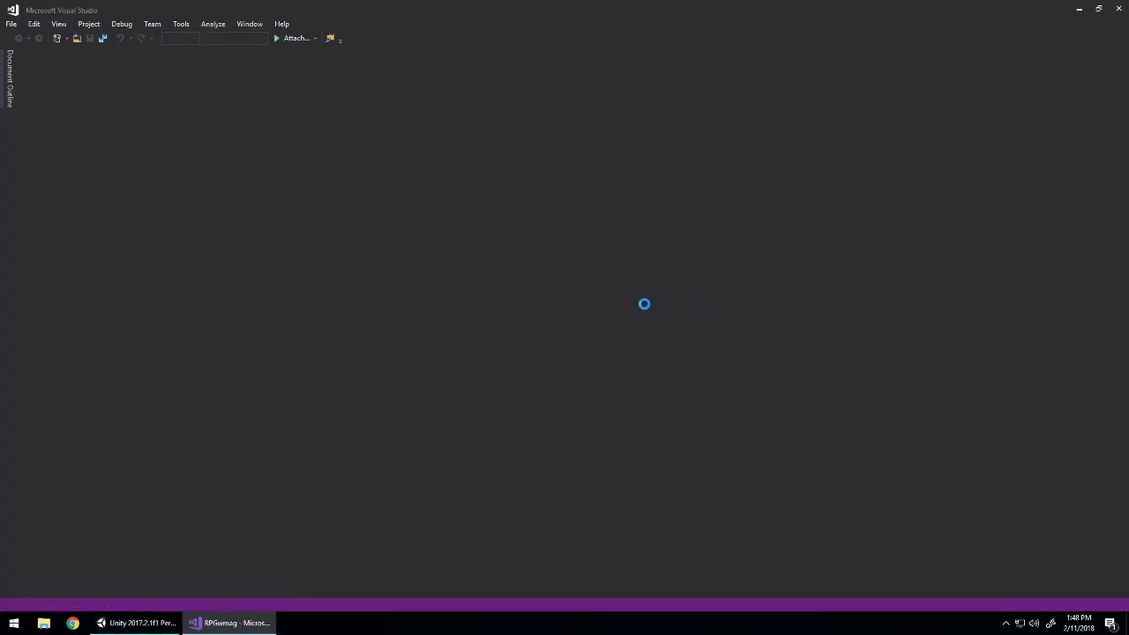
scroll(635, 416, up, 4)
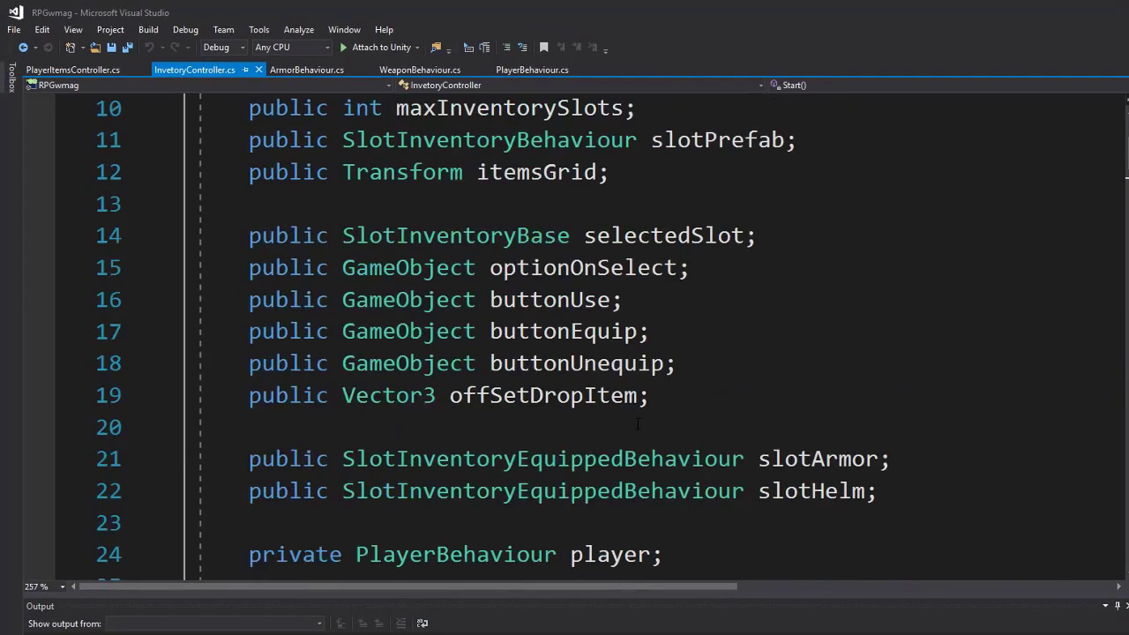
scroll(647, 436, down, 1)
drag(882, 397, 247, 396)
key(ctrl+c)
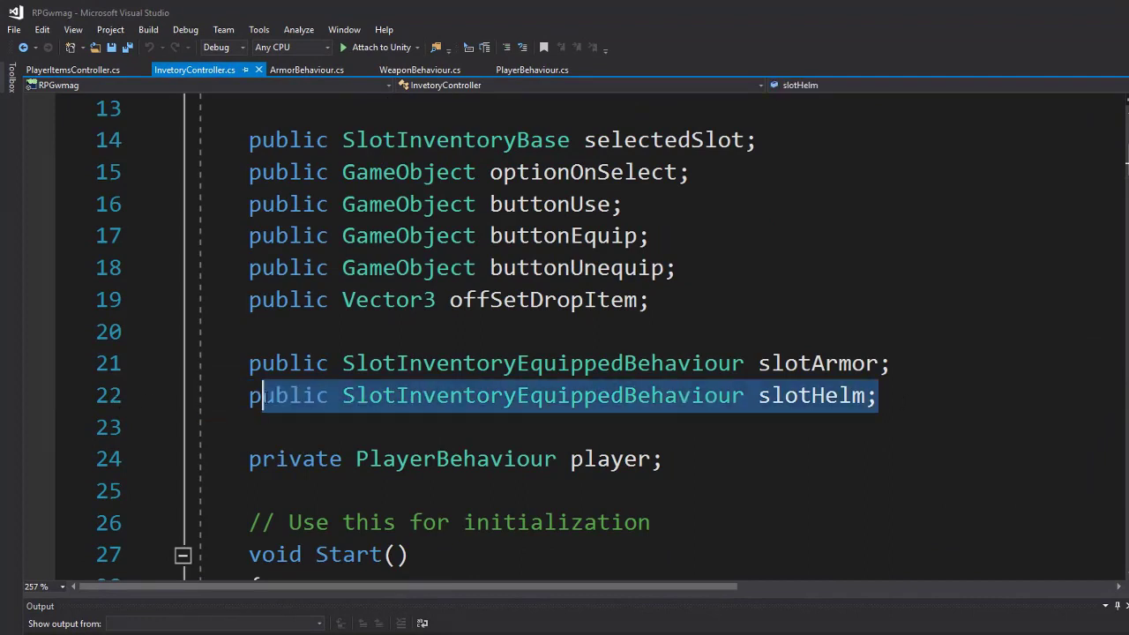
click(907, 403)
key(Return)
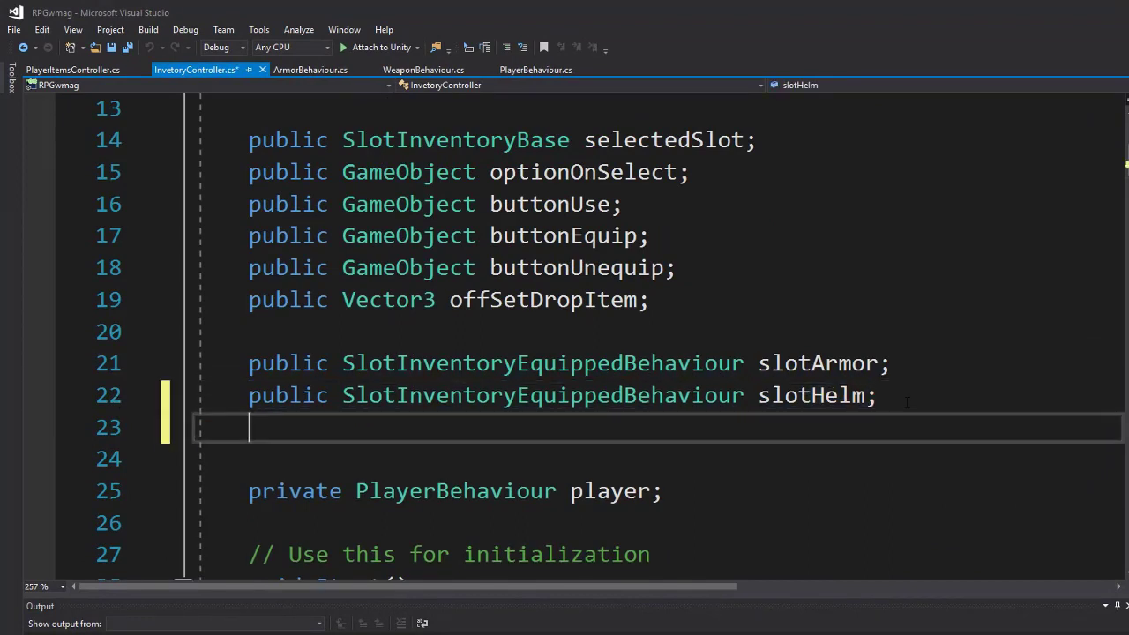
key(ctrl+v)
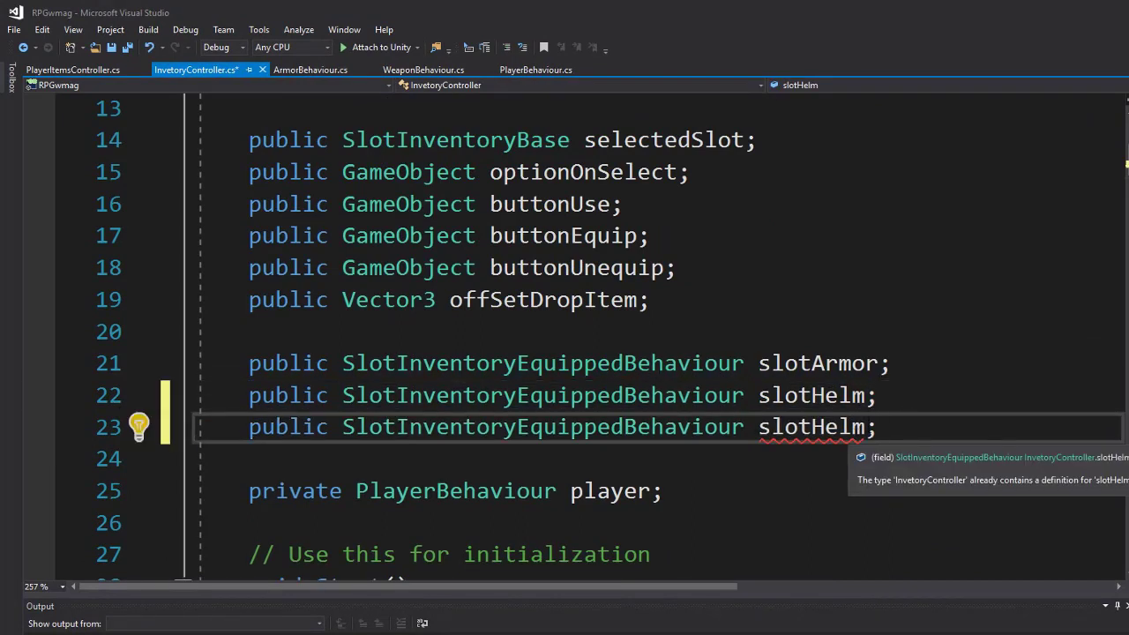
Rename the copied field to leftHandWeapon.
double_click(763, 432)
text(left)
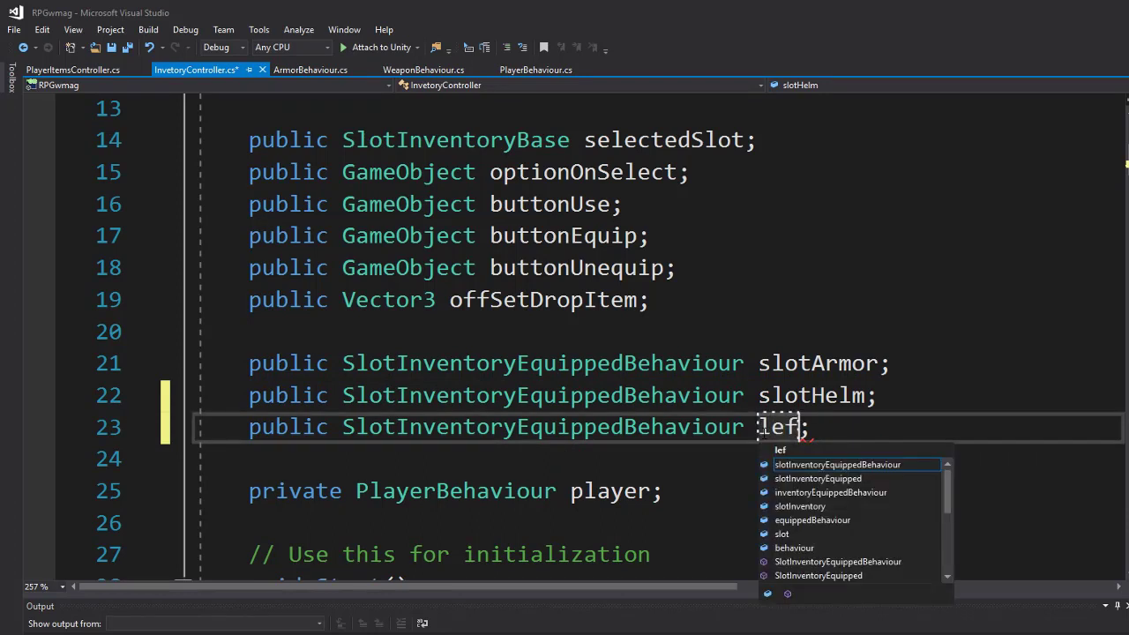
text(HandItem)
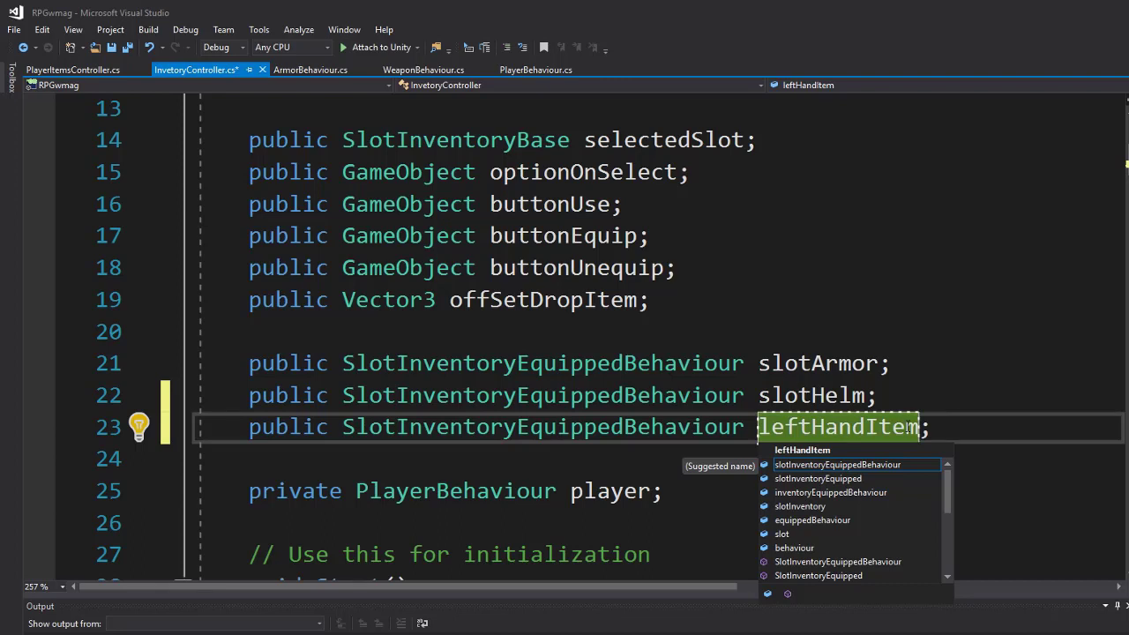
drag(908, 427, 867, 427)
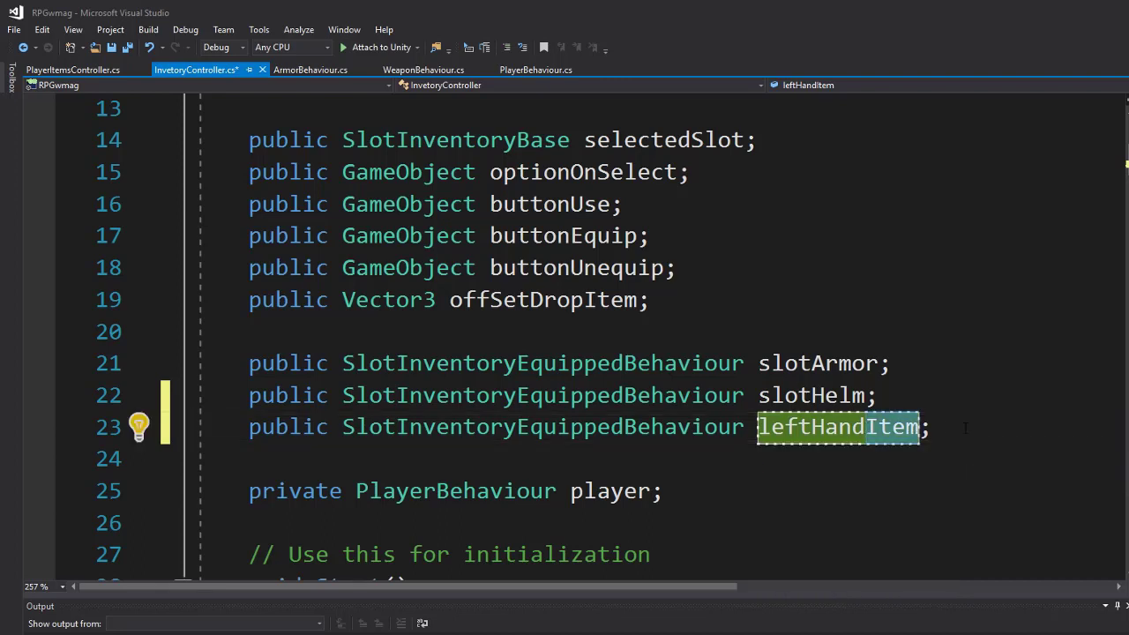
text(weapo)
key(BackSpace)
key(BackSpace)
key(BackSpace)
key(BackSpace)
key(BackSpace)
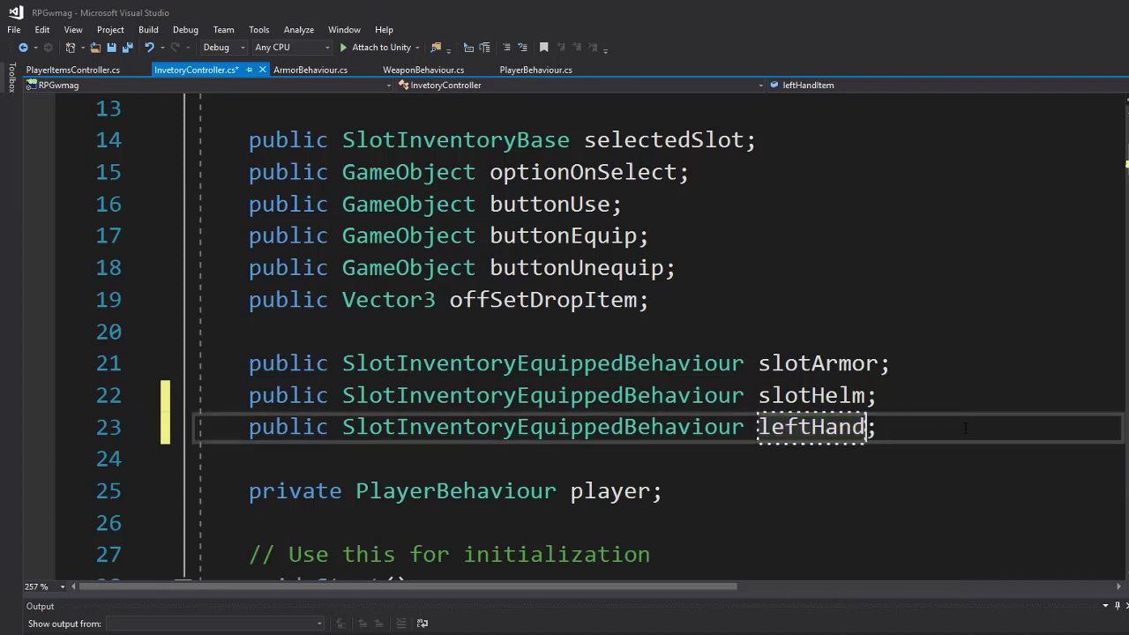
text(Weapon)
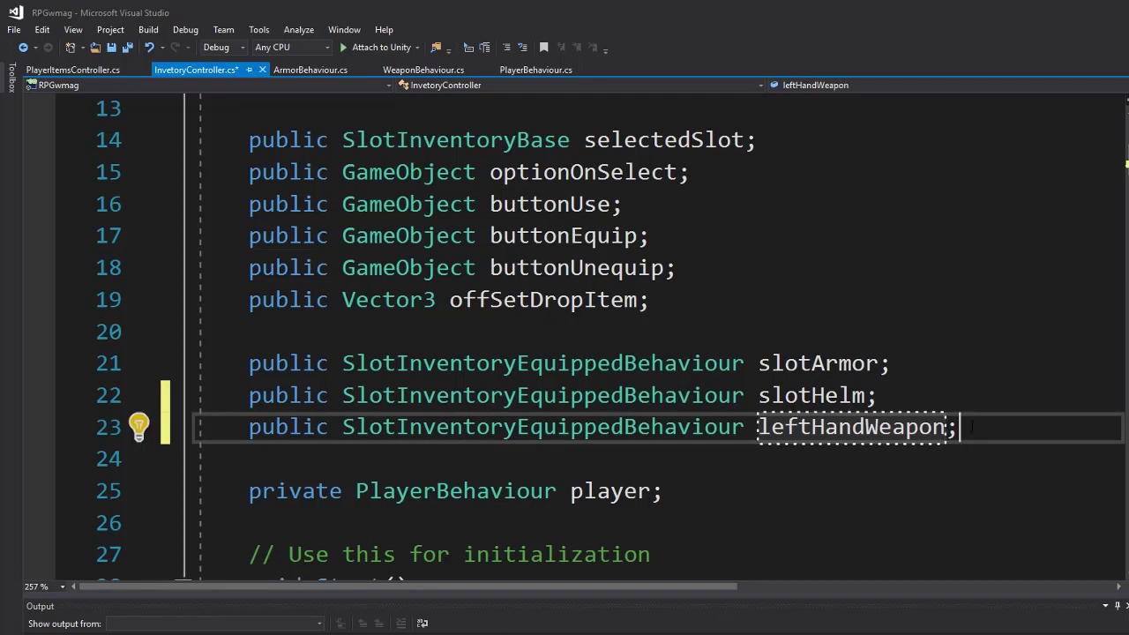
Duplicate the leftHandWeapon line and rename the copy rightHandWeapon.
drag(971, 427, 250, 427)
click(983, 430)
key(Return)
text(public SlotInventoryEquippedBehaviour leftHandWeapon;)
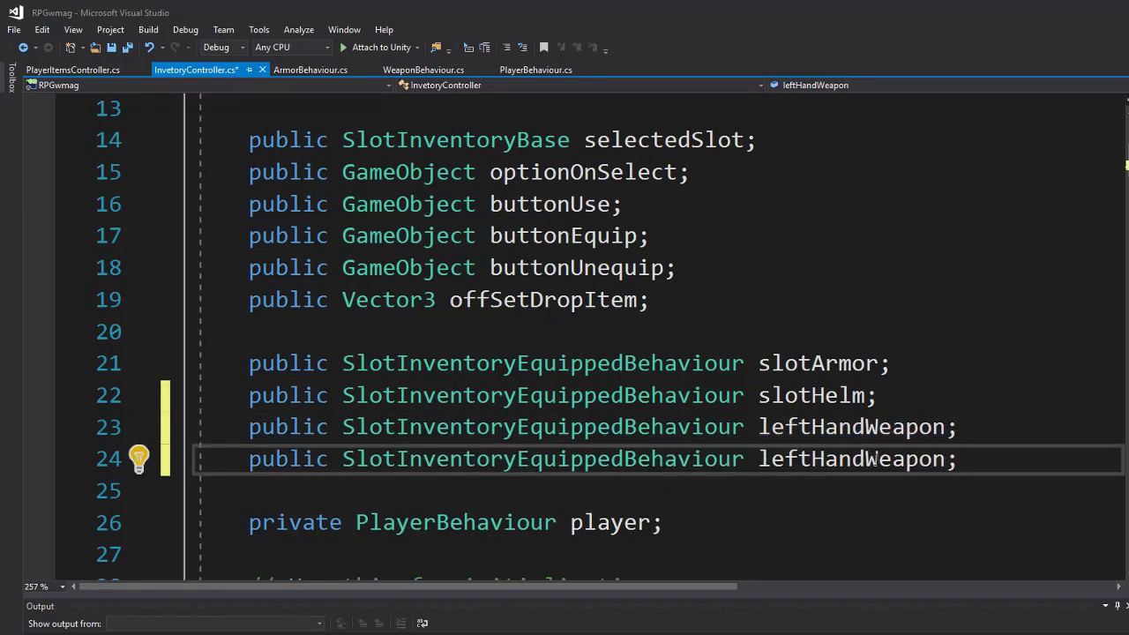
drag(758, 459, 819, 458)
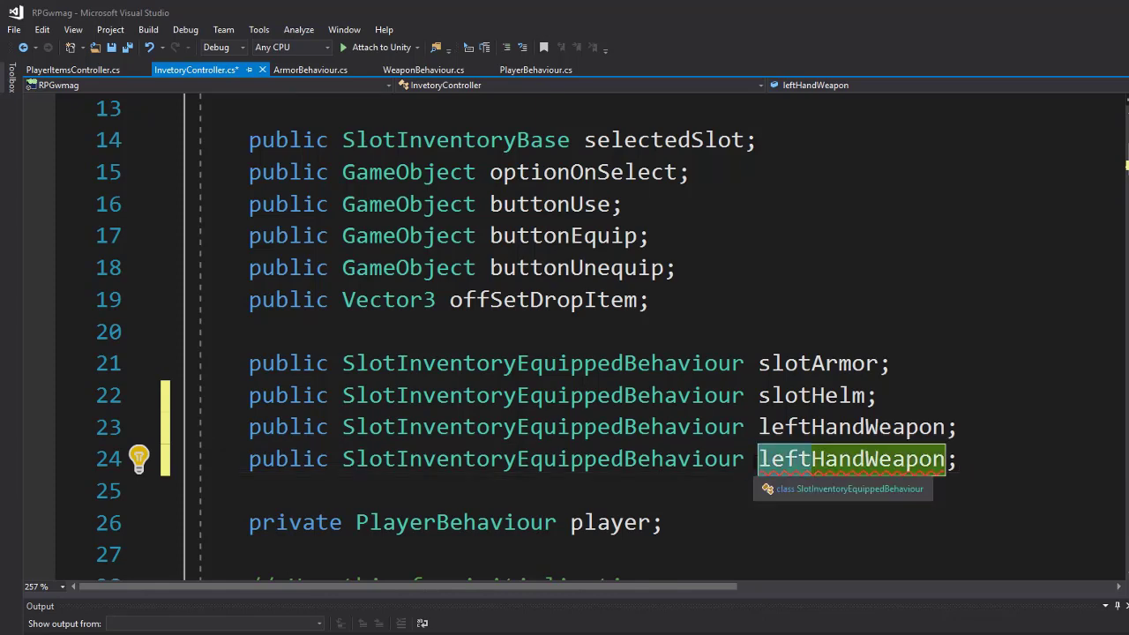
text(right)
key(Up)
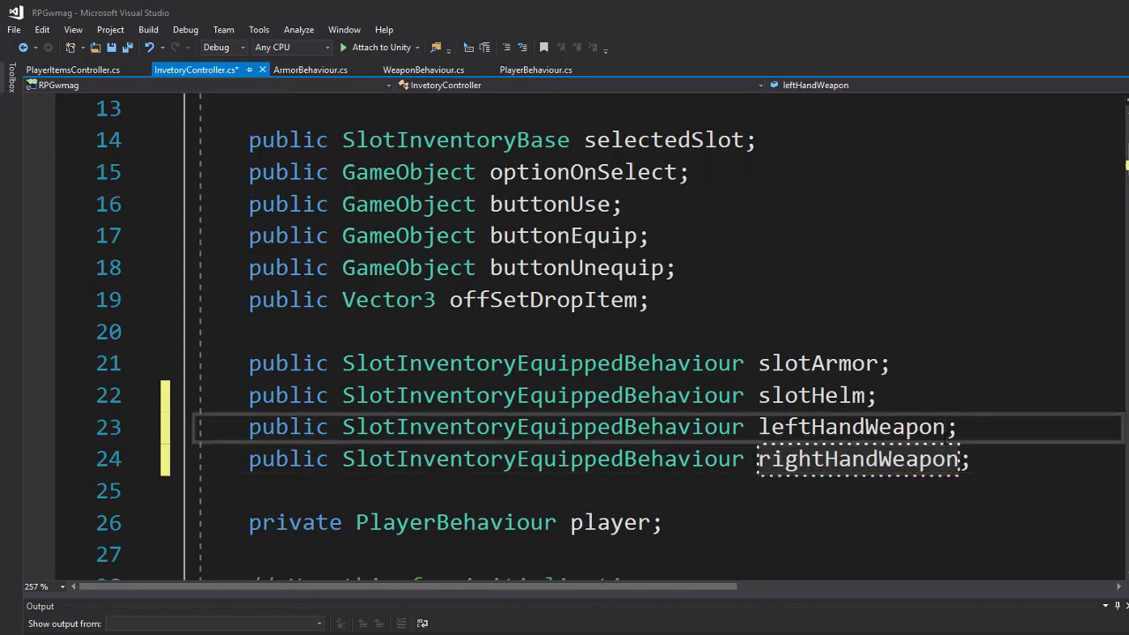
scroll(861, 476, down, 2)
scroll(861, 477, up, 3)
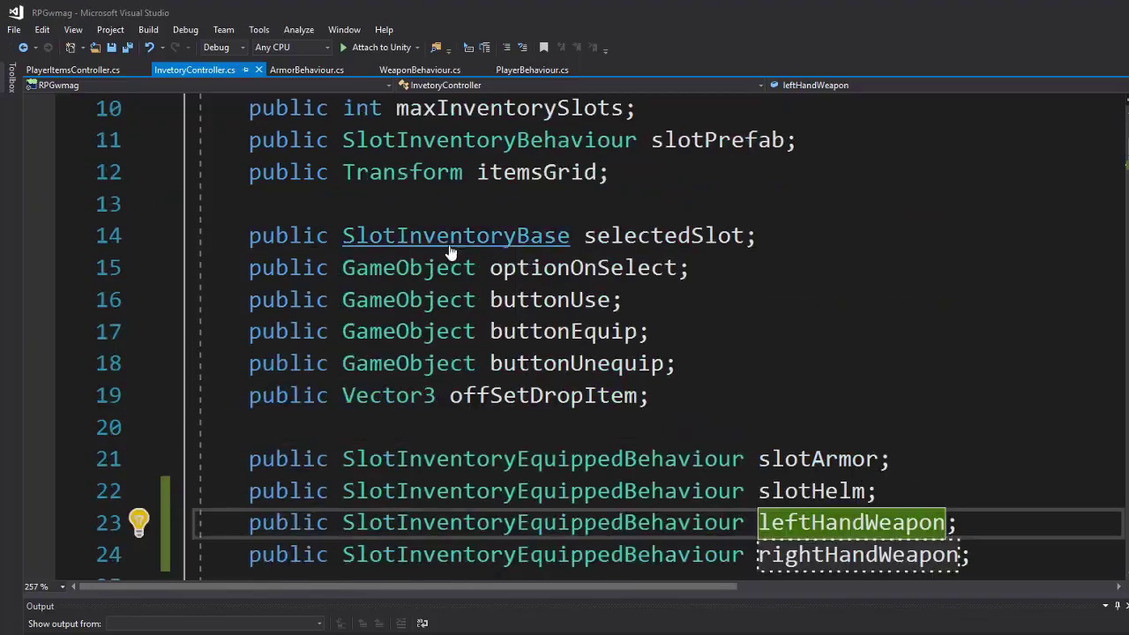
key(alt+Tab)
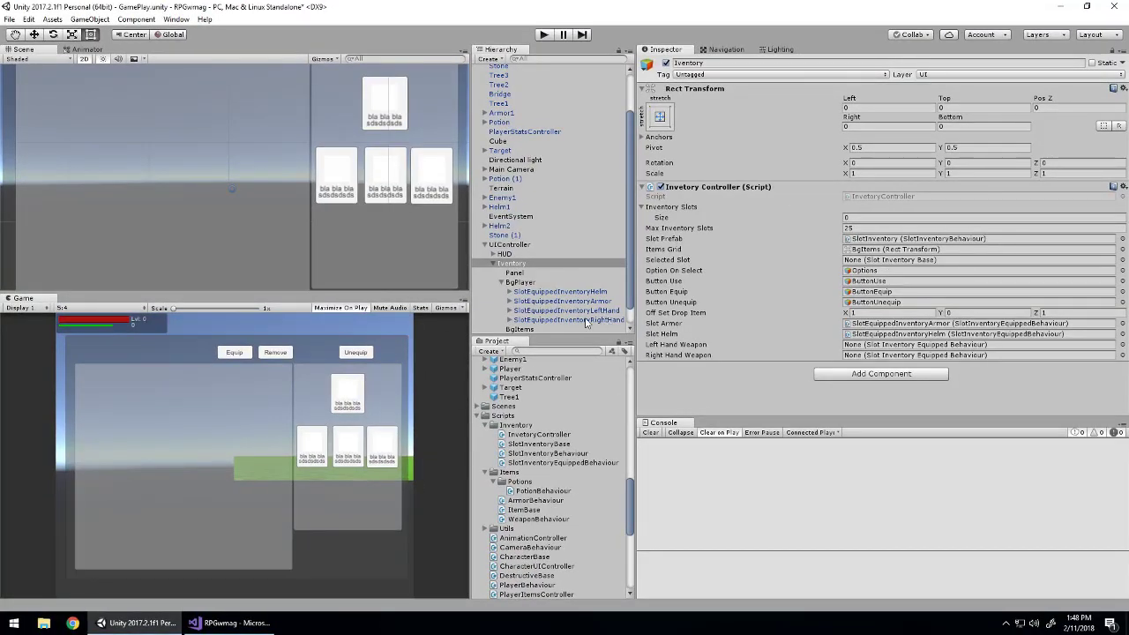
Assign the left- and right-hand slots to their weapon fields and narrow BgItems slightly.
drag(587, 322, 909, 346)
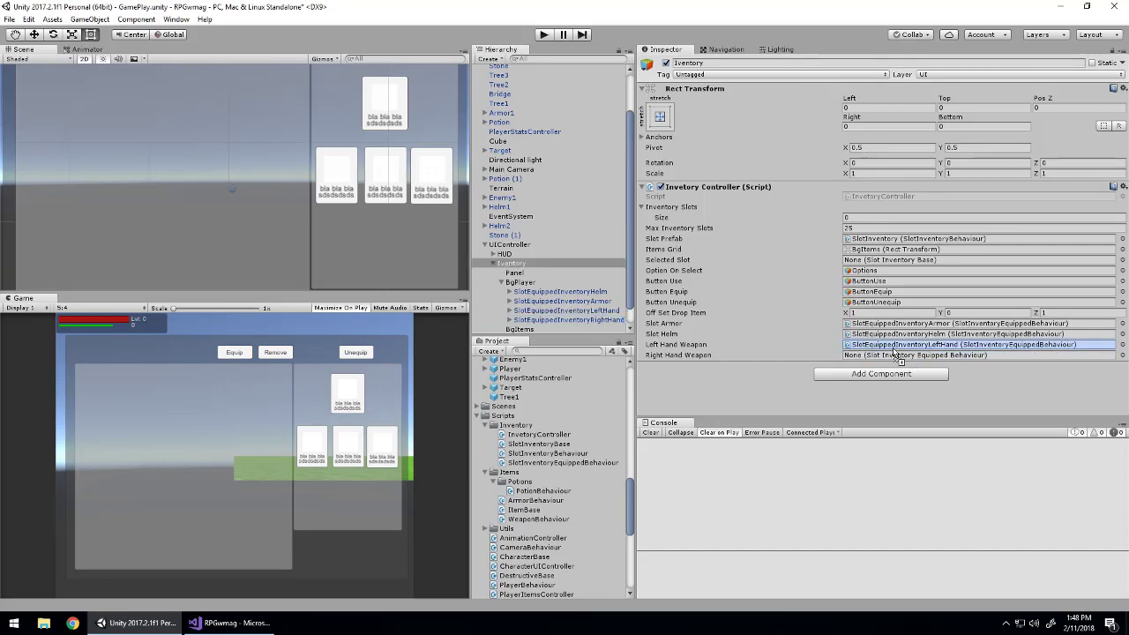
drag(596, 326, 935, 355)
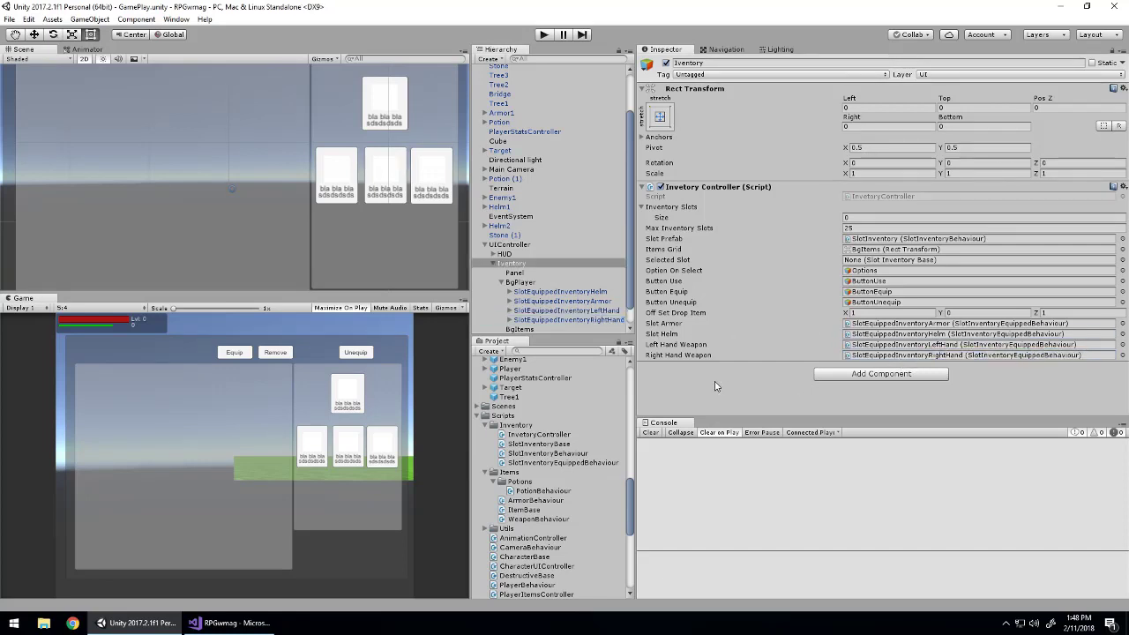
click(219, 200)
key(f)
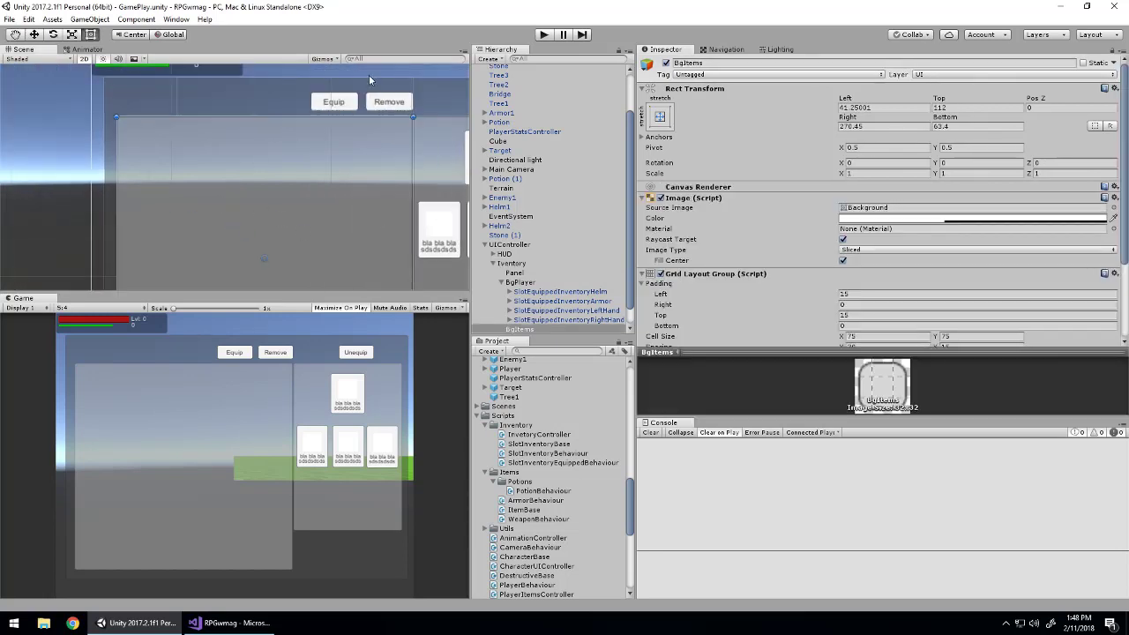
drag(414, 117, 404, 115)
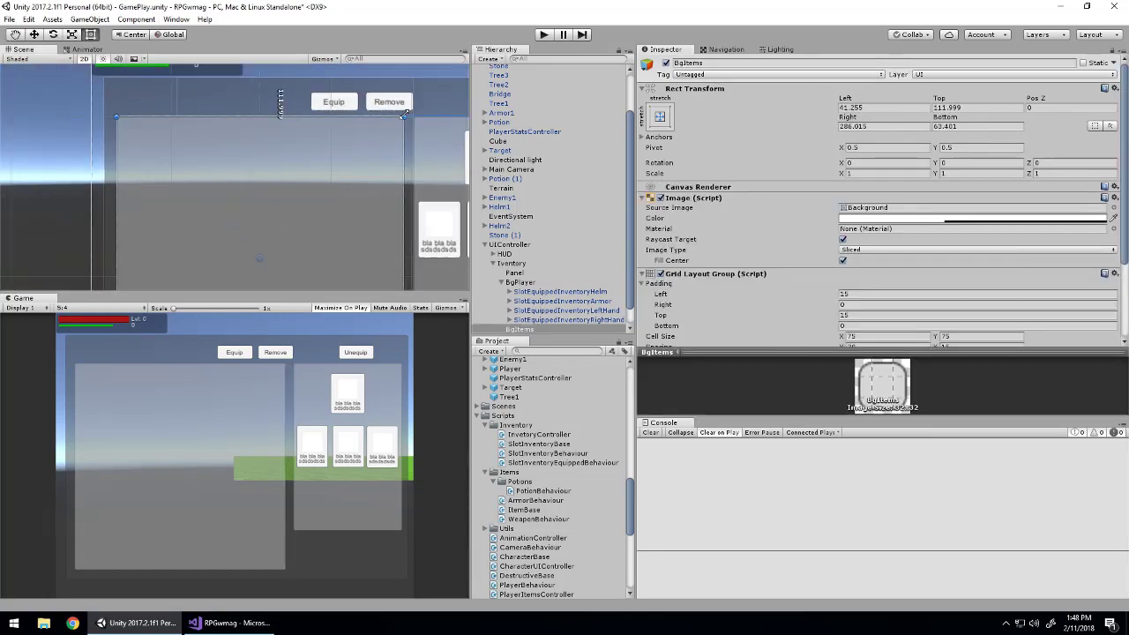
Play-test the inventory layout, then stop and re-frame the scene on the item cards.
click(544, 35)
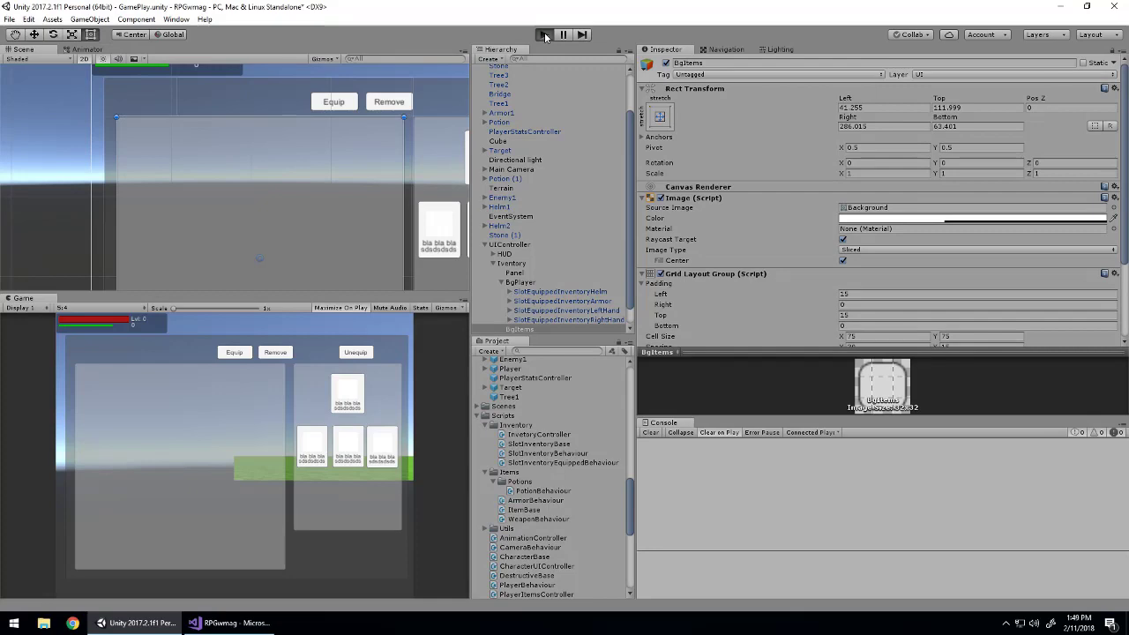
key(i)
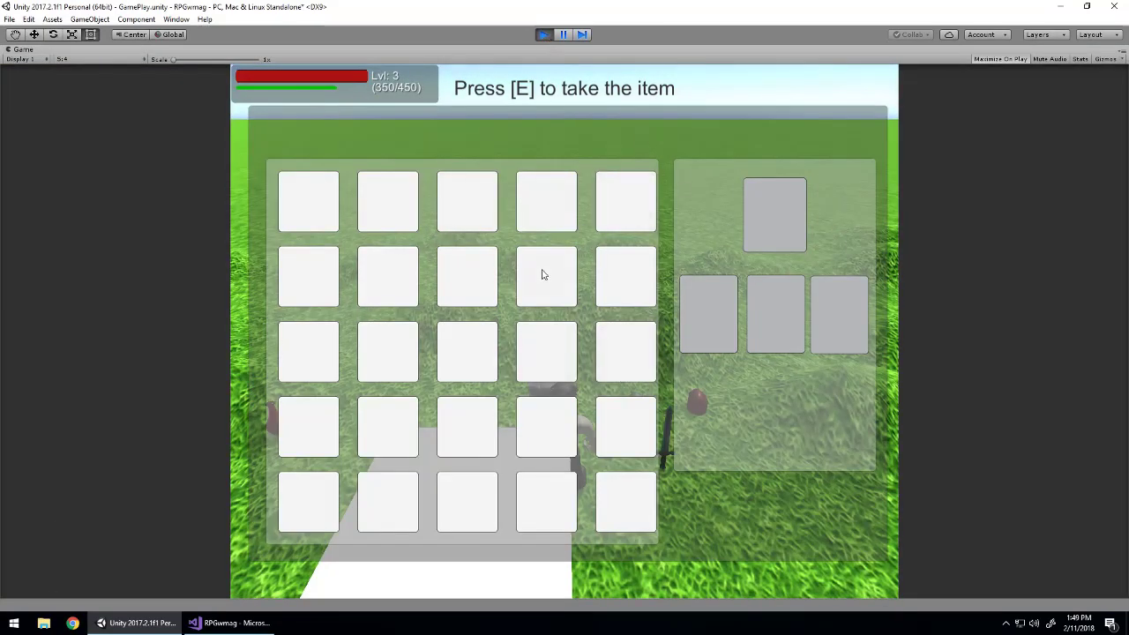
click(544, 35)
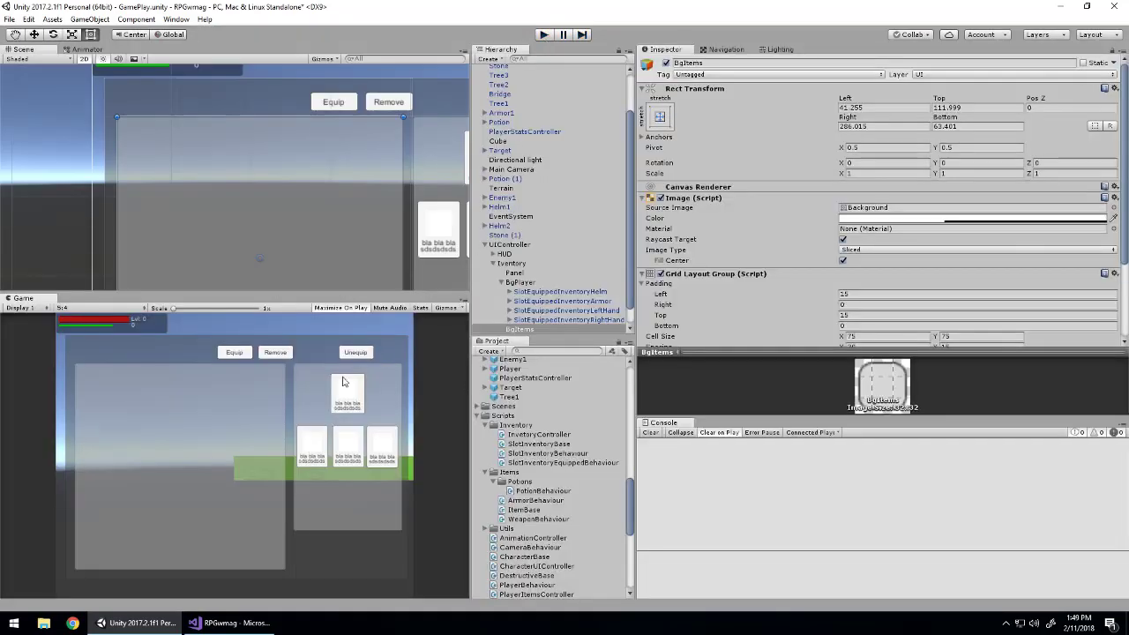
key(f)
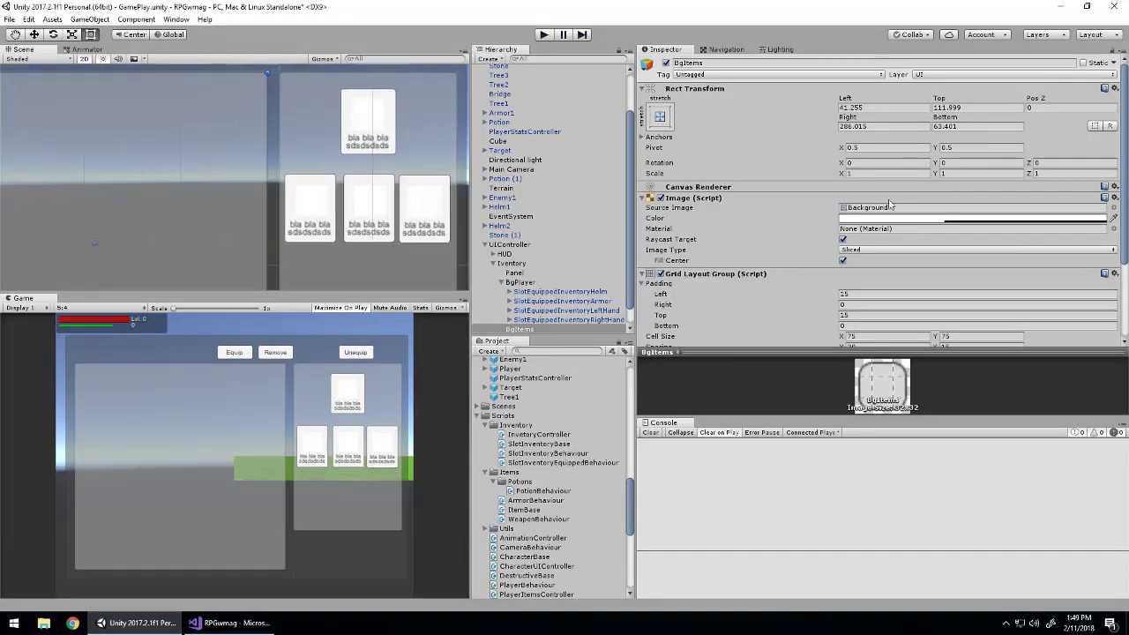
scroll(623, 235, down, 1)
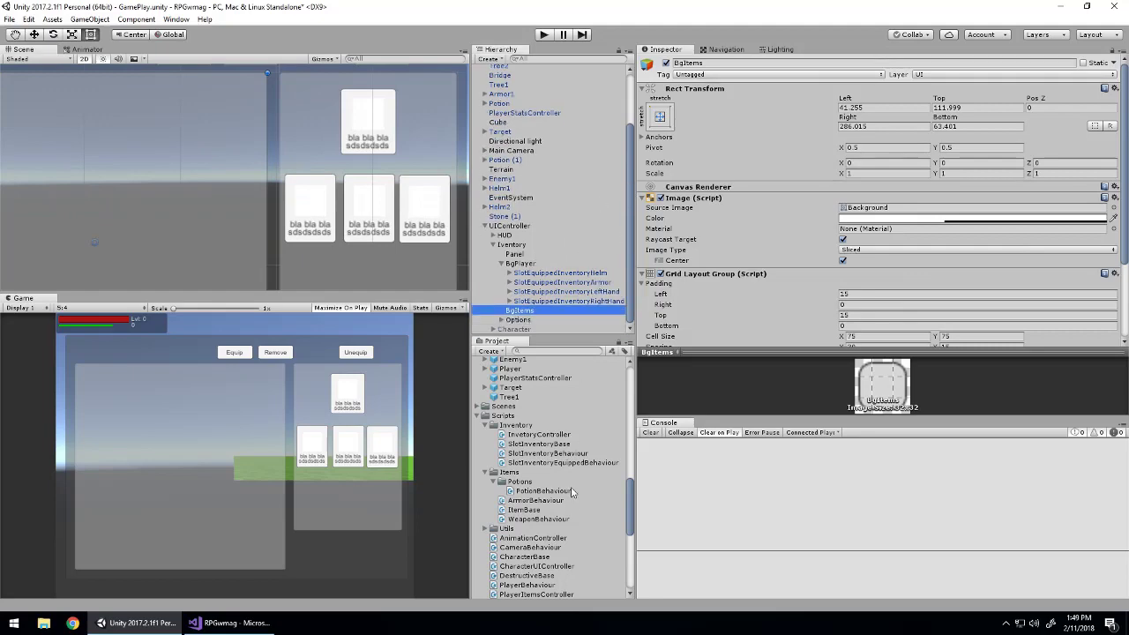
scroll(567, 477, down, 3)
Open WeaponBehaviour.cs and declare a public enum WeaponType above the class.
click(558, 415)
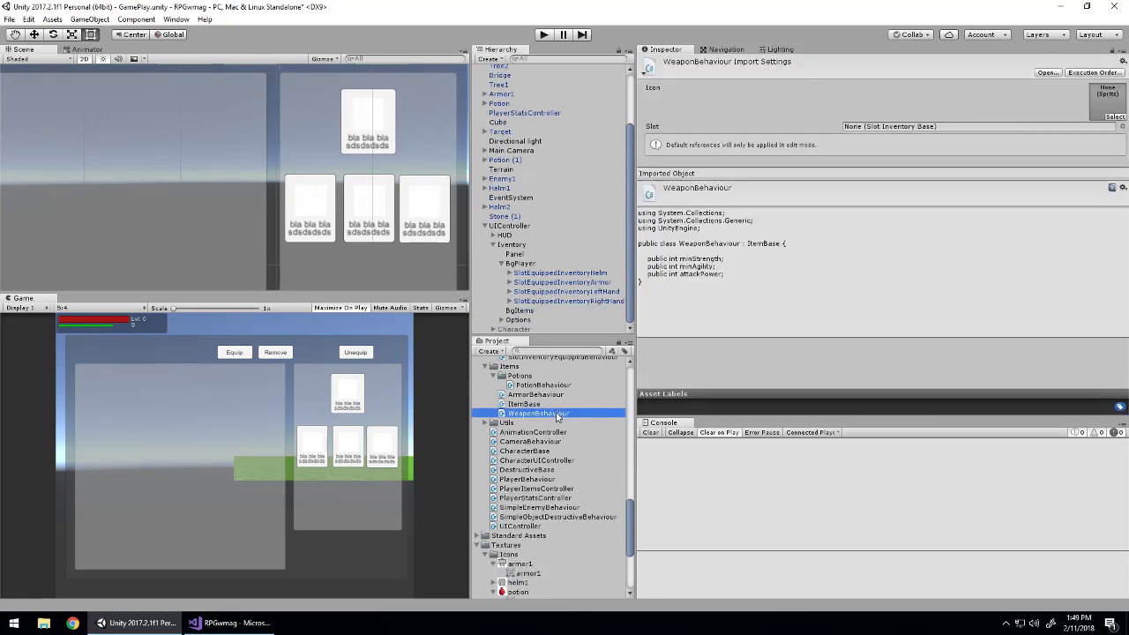
double_click(558, 415)
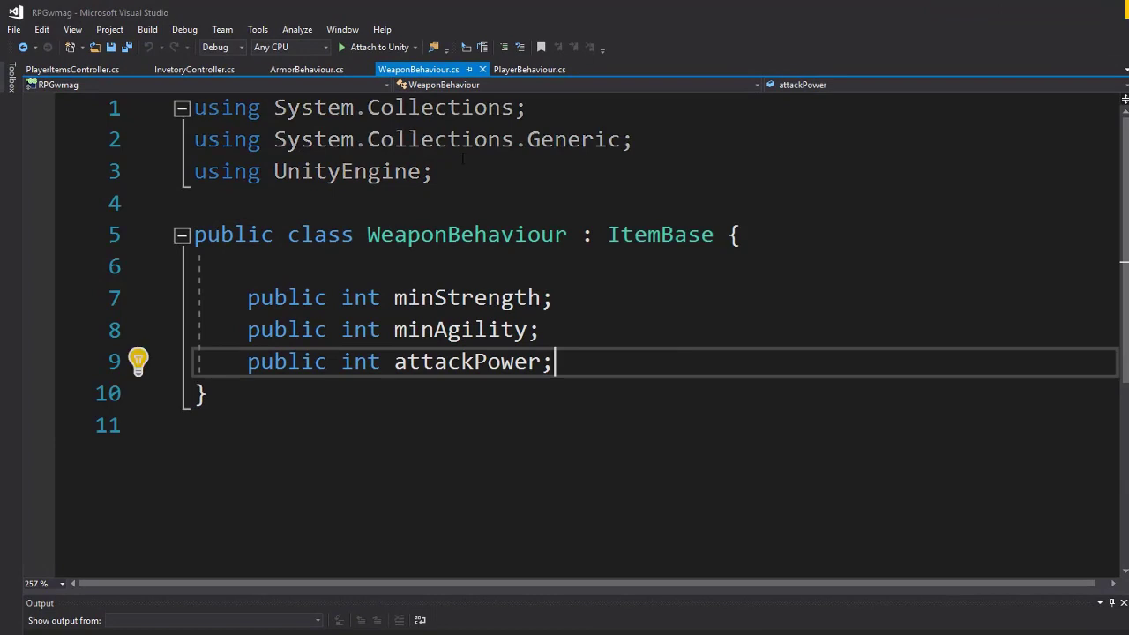
click(462, 159)
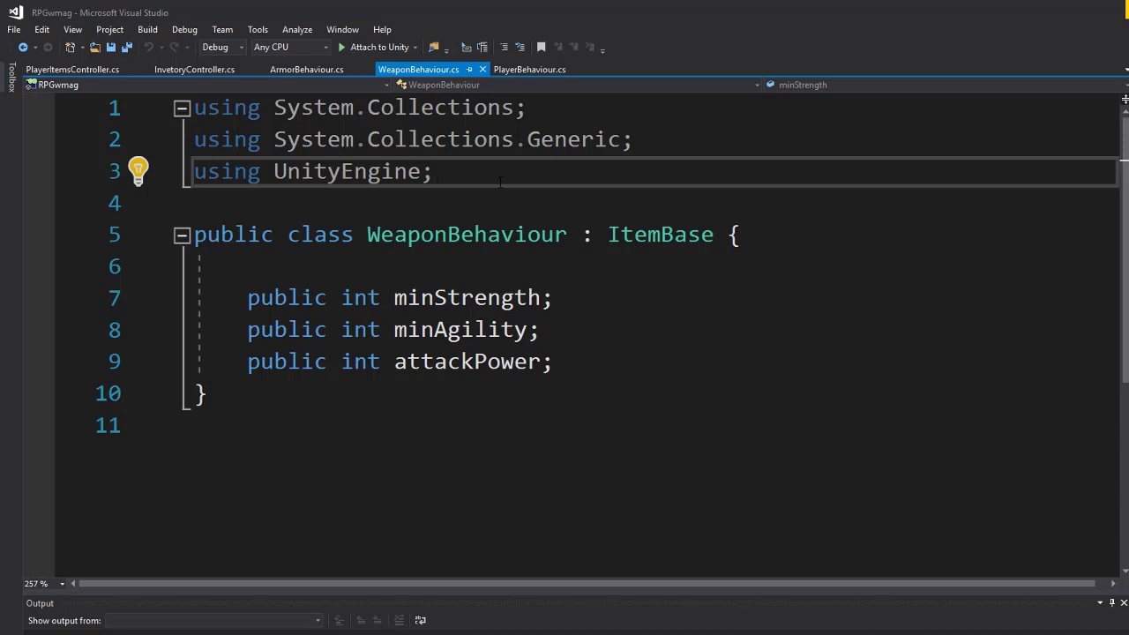
key(Return)
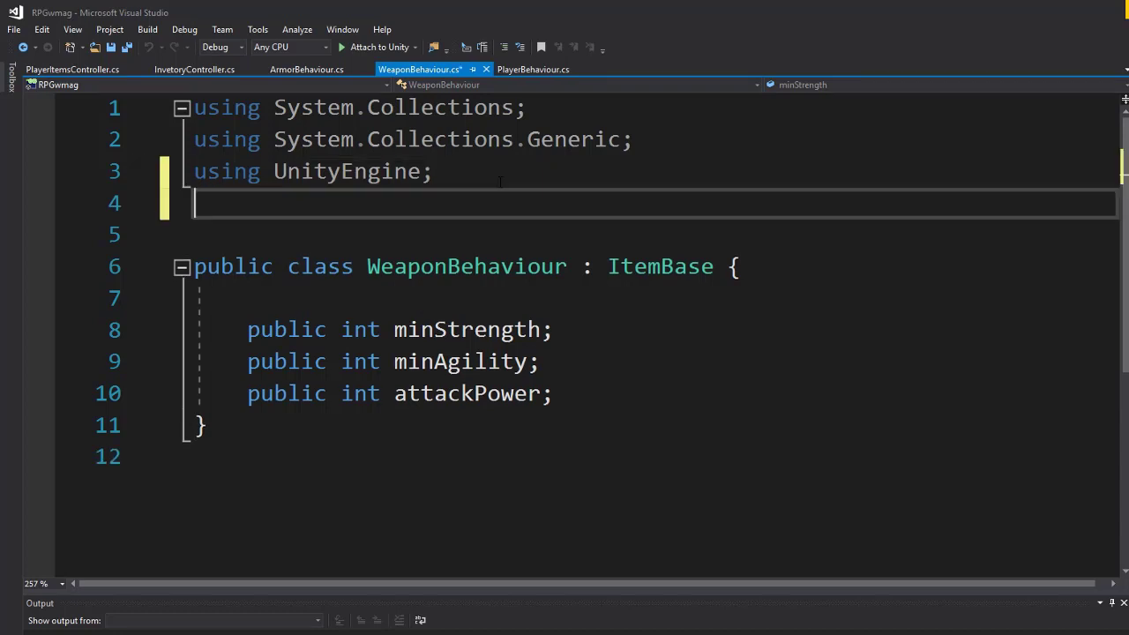
key(Return)
text(public)
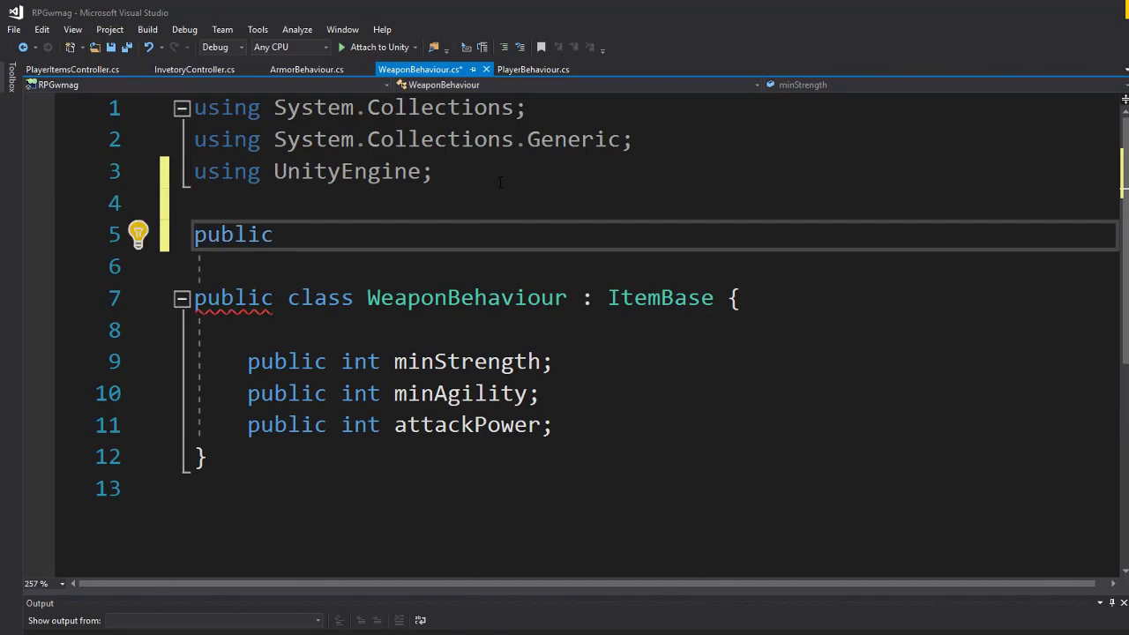
text( e)
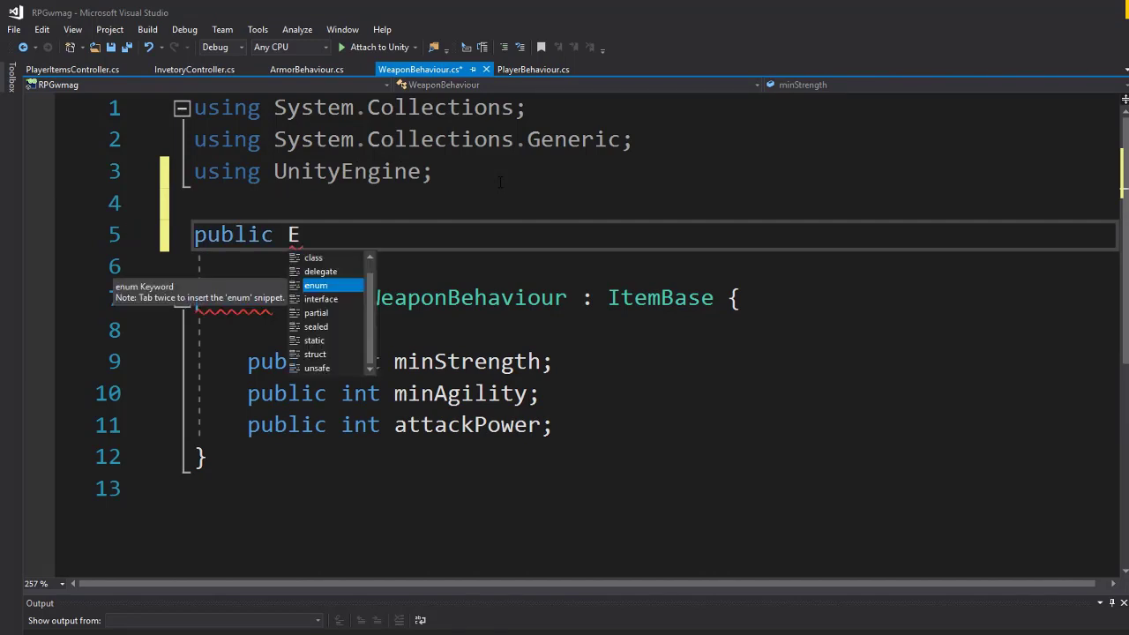
key(Tab)
text(Wea)
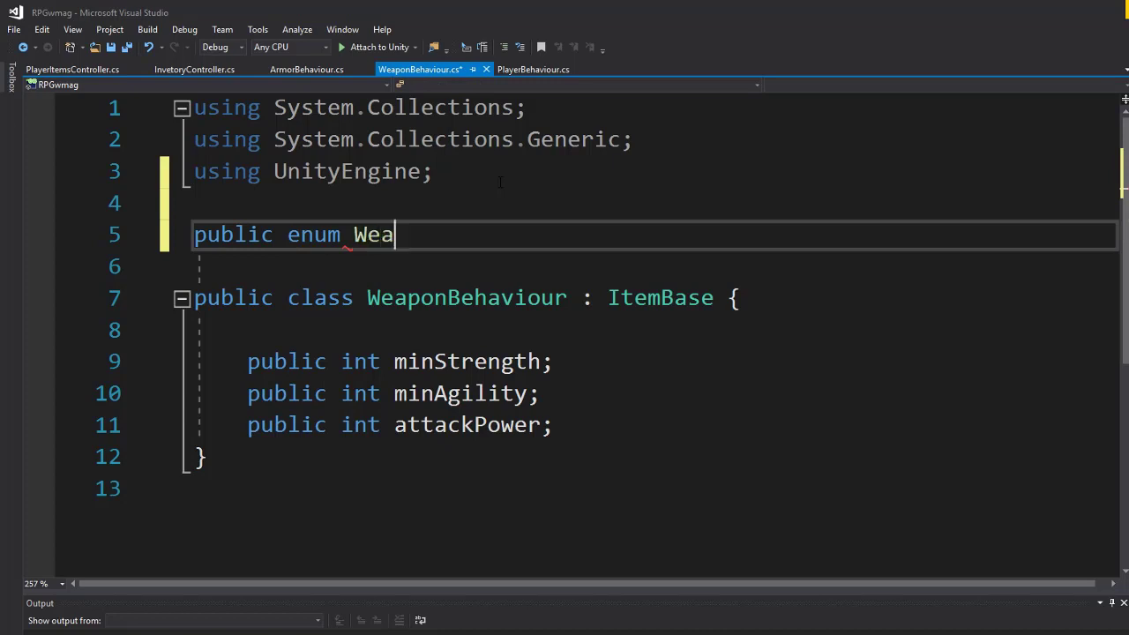
text(ponTuy)
key(BackSpace)
key(BackSpace)
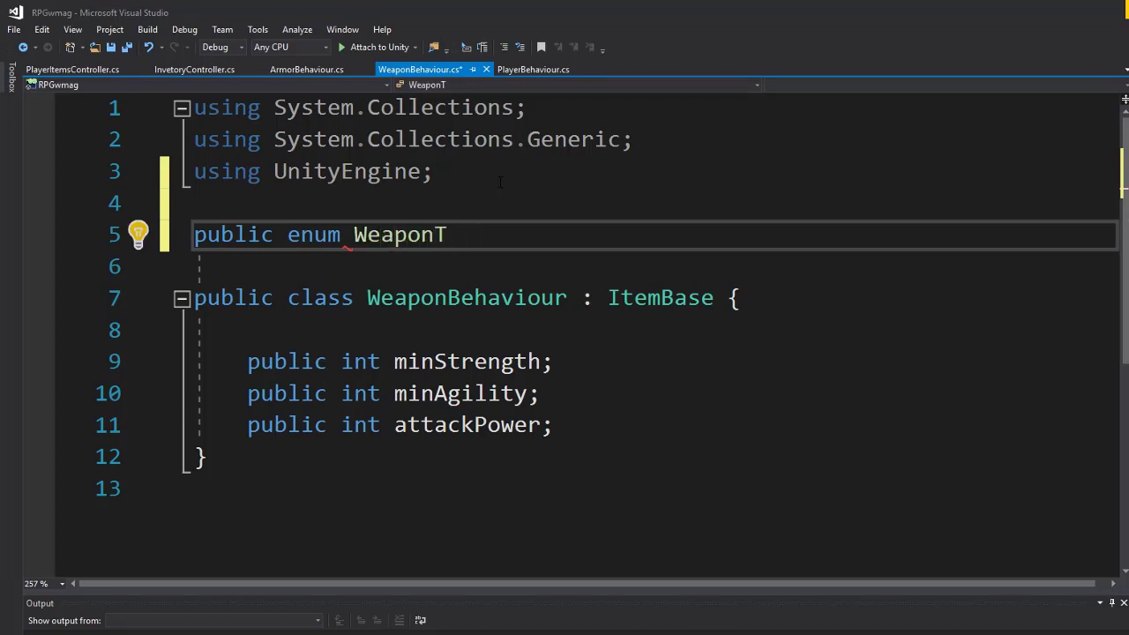
text(ype)
Give the WeaponType enum the values Attack and Defense and save the script.
key(Return)
text({)
key(Return)
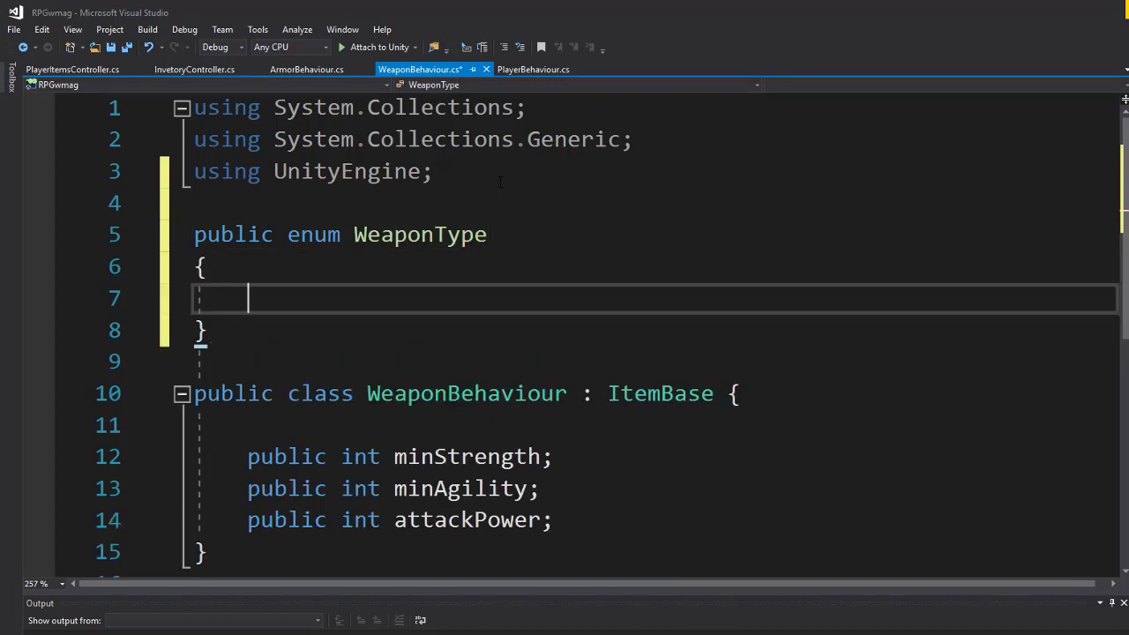
text(Atta)
text(ckm)
key(BackSpace)
text(,)
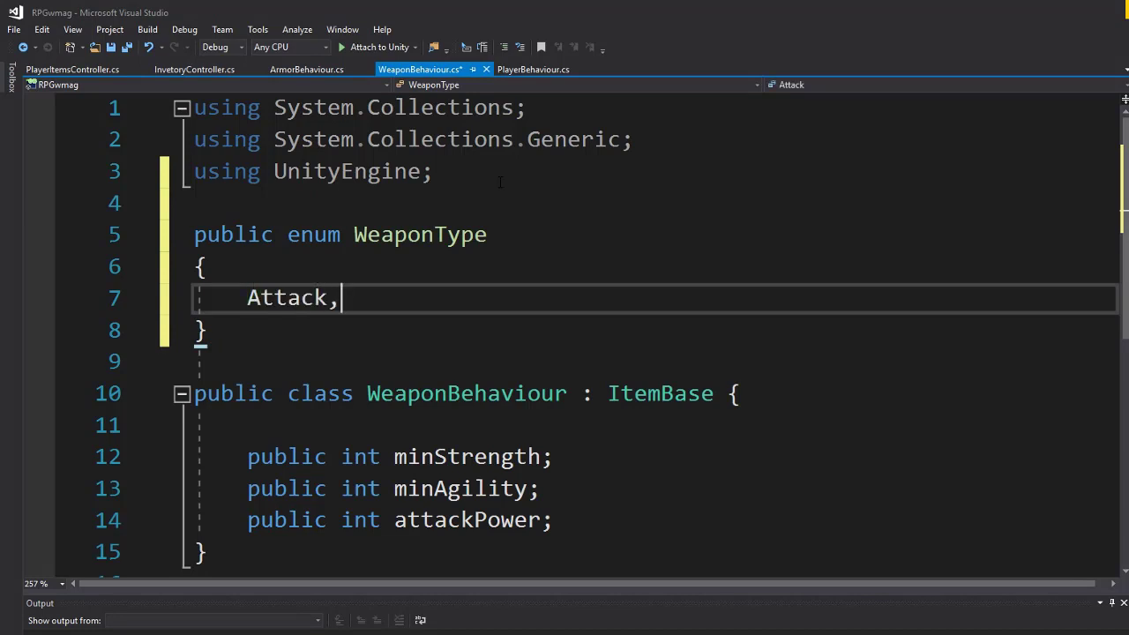
key(Return)
text(Def)
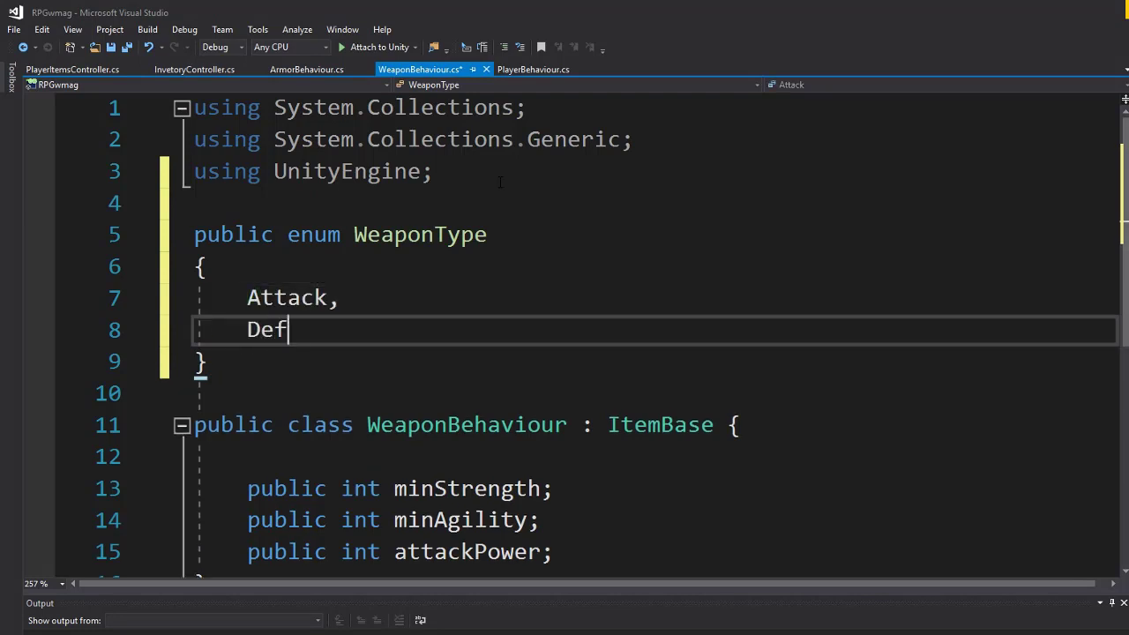
text(ense,)
text(,)
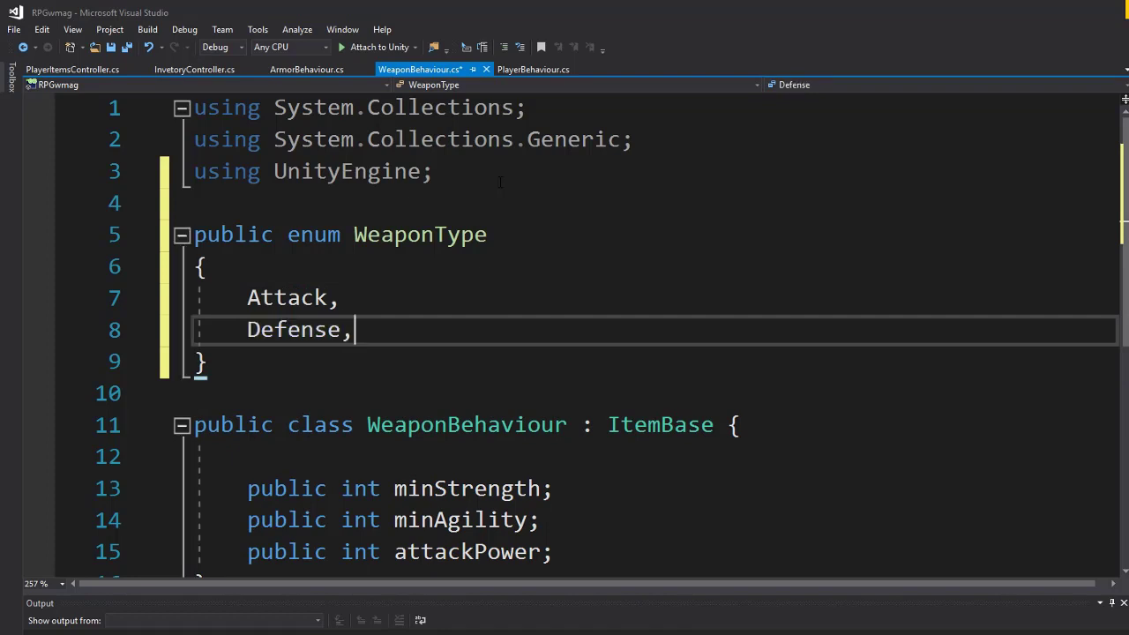
key(BackSpace)
key(ctrl+s)
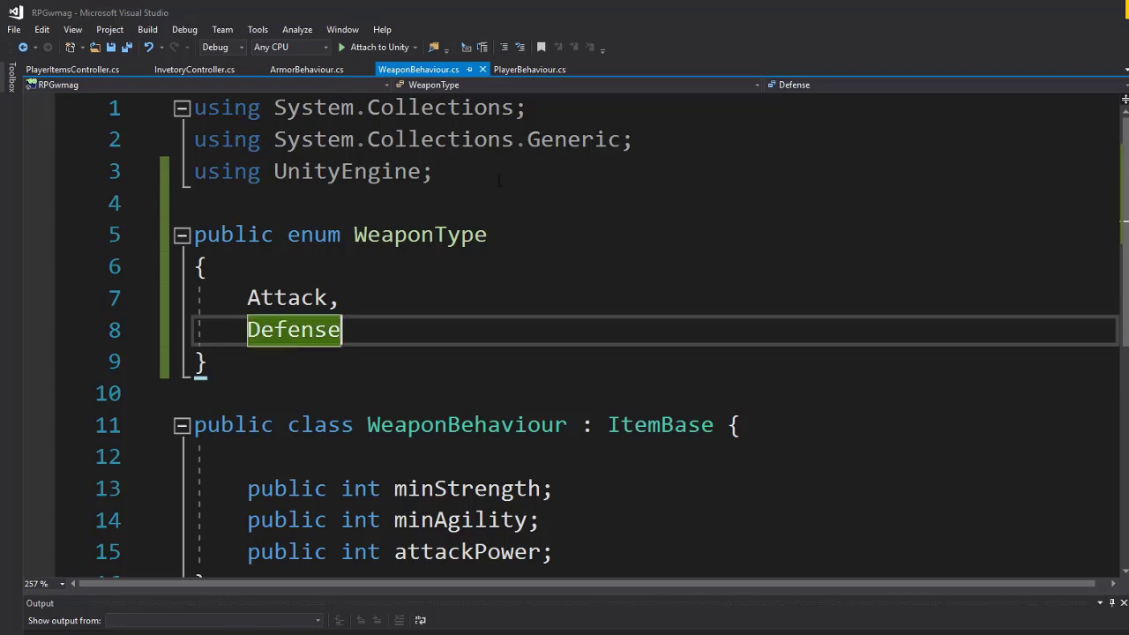
key(Down)
scroll(505, 348, down, 2)
scroll(504, 348, up, 2)
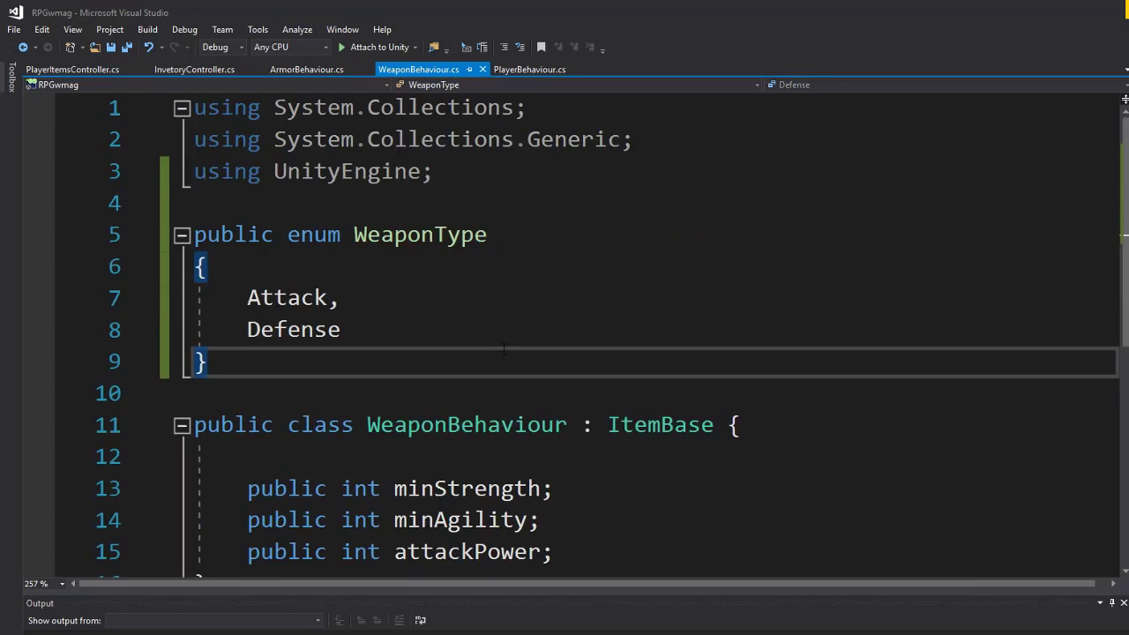
scroll(504, 348, down, 2)
scroll(505, 349, up, 1)
scroll(504, 349, down, 1)
scroll(505, 349, up, 1)
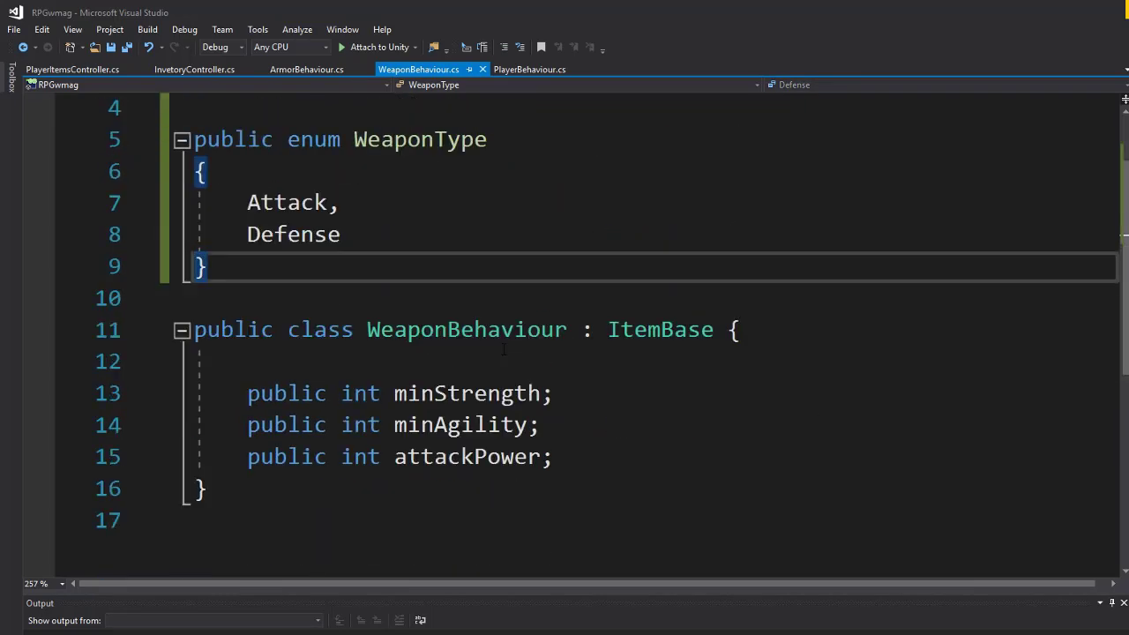
scroll(505, 348, up, 1)
scroll(504, 350, down, 5)
Let Unity recompile, then return to WeaponBehaviour.cs at the end of the attackPower line.
key(alt+Tab)
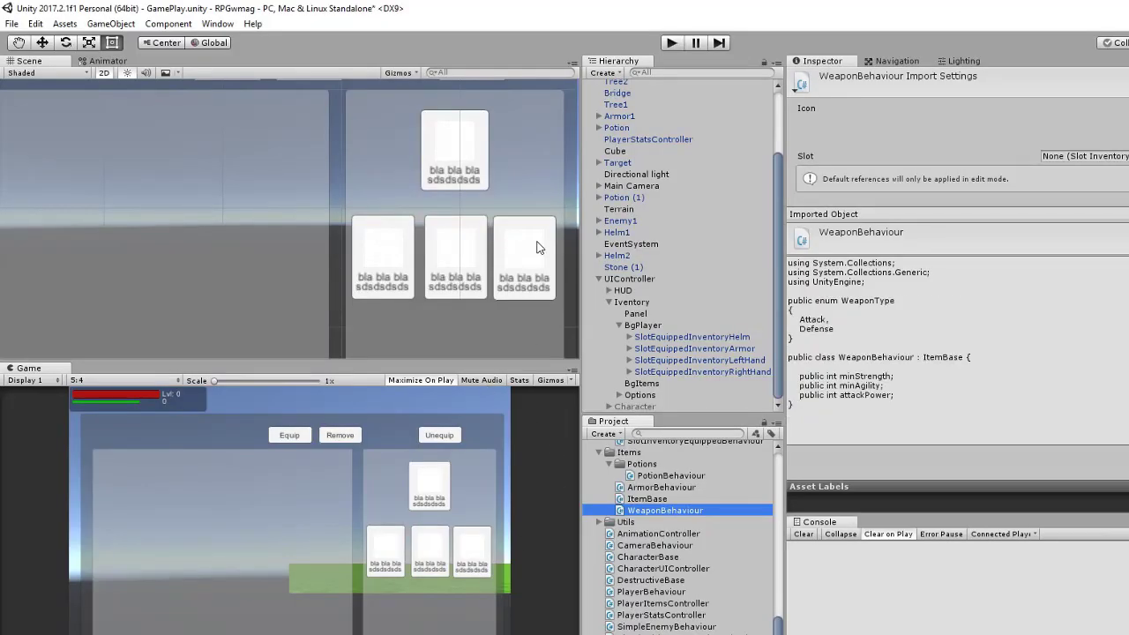
key(alt+Tab)
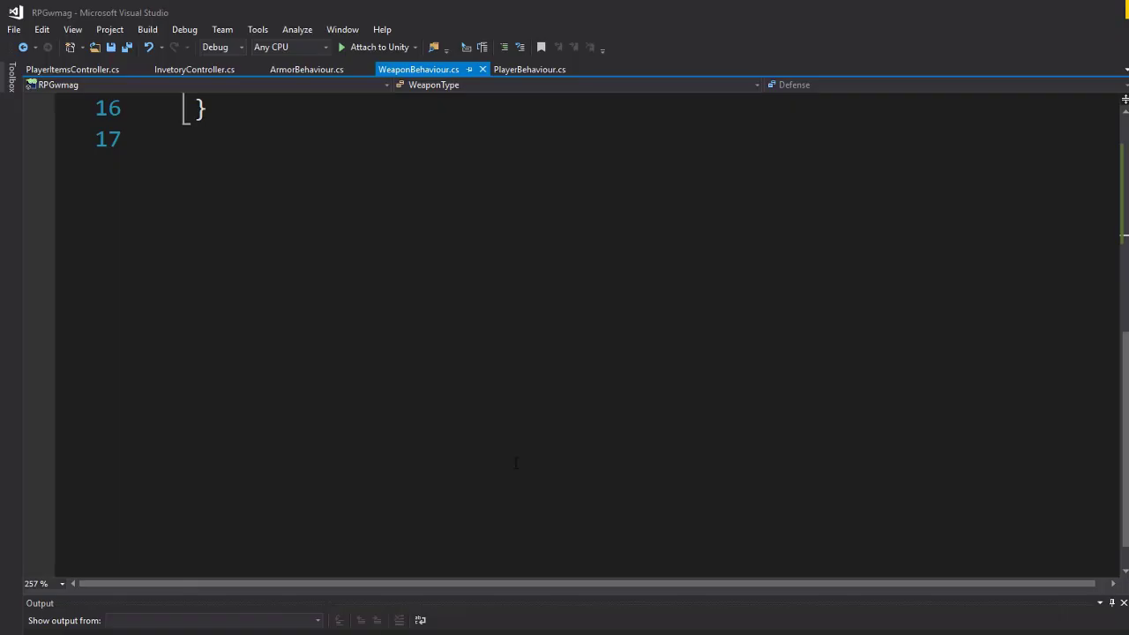
scroll(516, 464, up, 4)
scroll(521, 397, up, 1)
click(522, 340)
scroll(522, 344, down, 2)
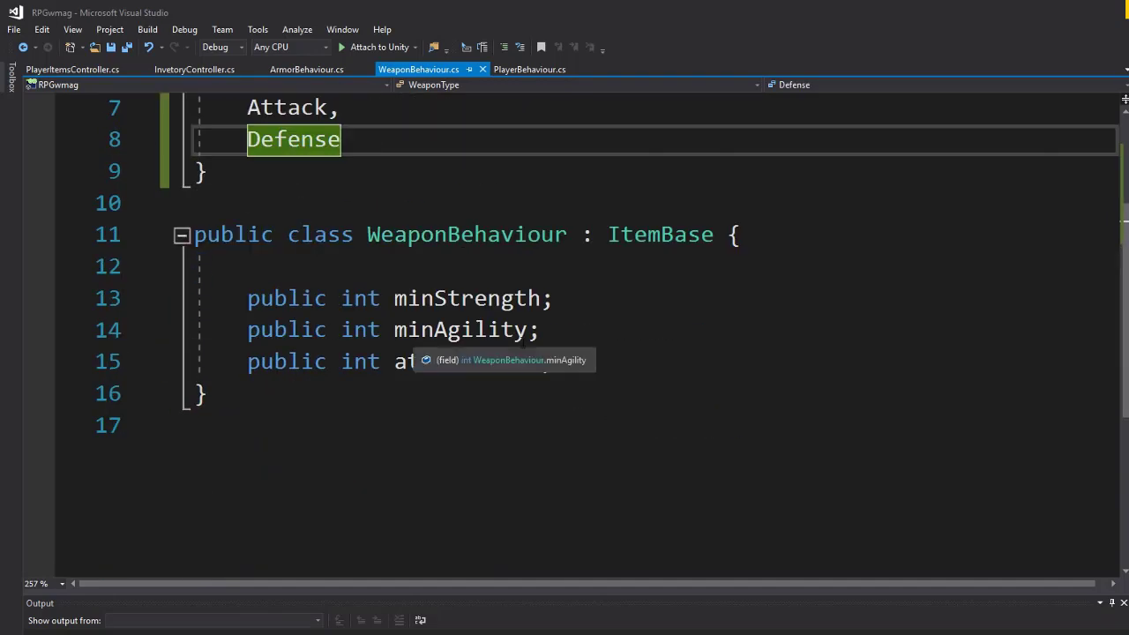
click(634, 309)
click(578, 375)
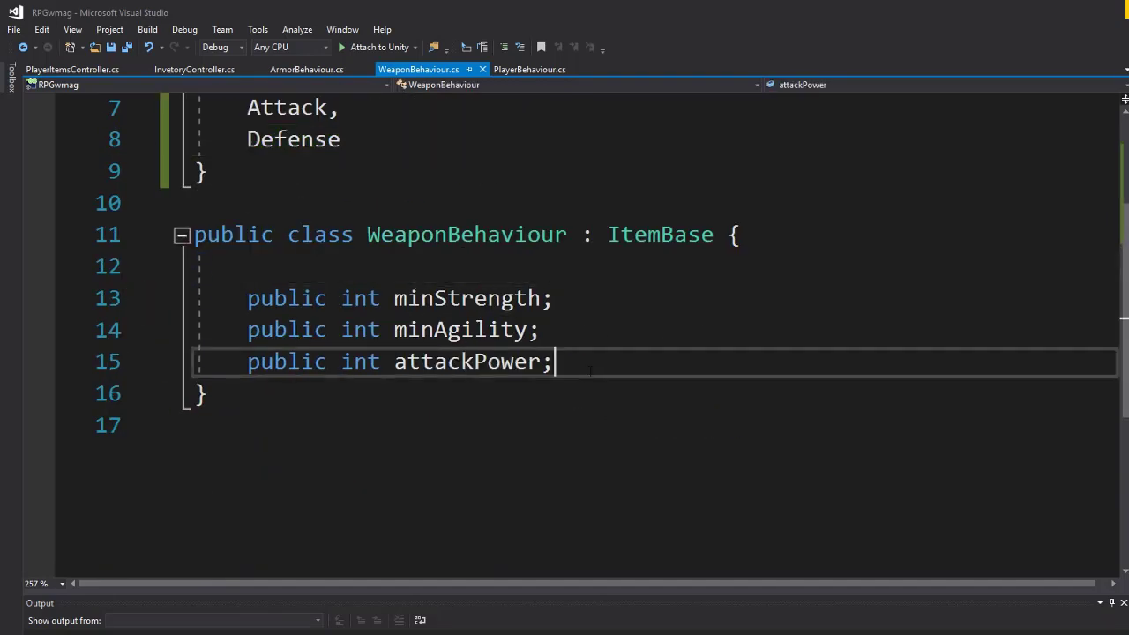
Add 'public int defensePower;' below attackPower and save WeaponBehaviour.cs.
key(Return)
text(publi)
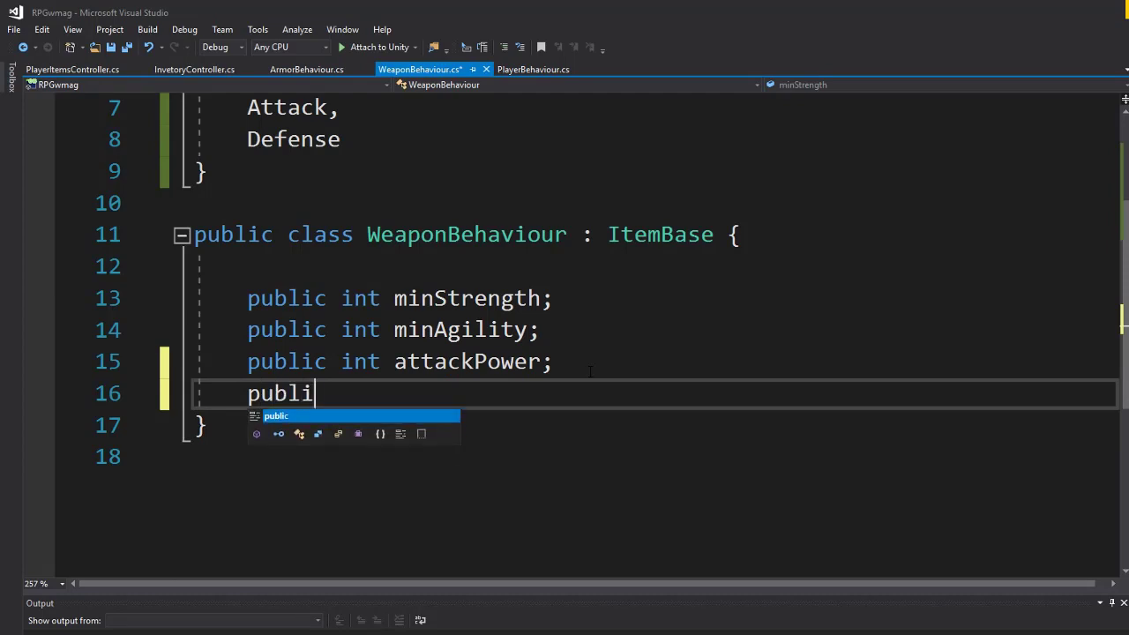
text(c int )
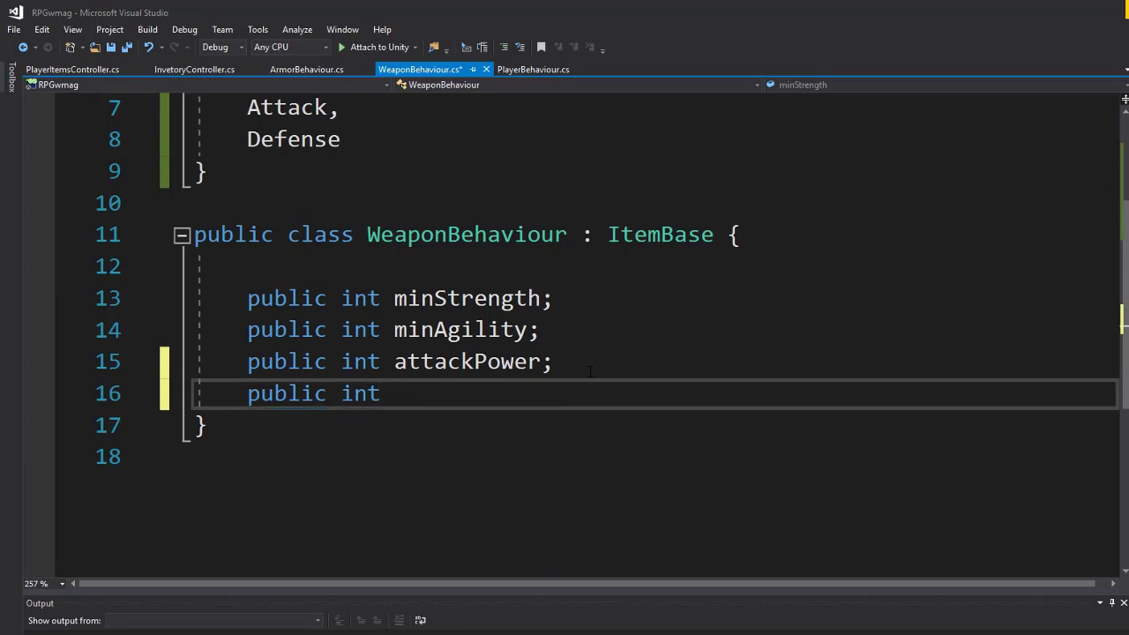
text(defenseP)
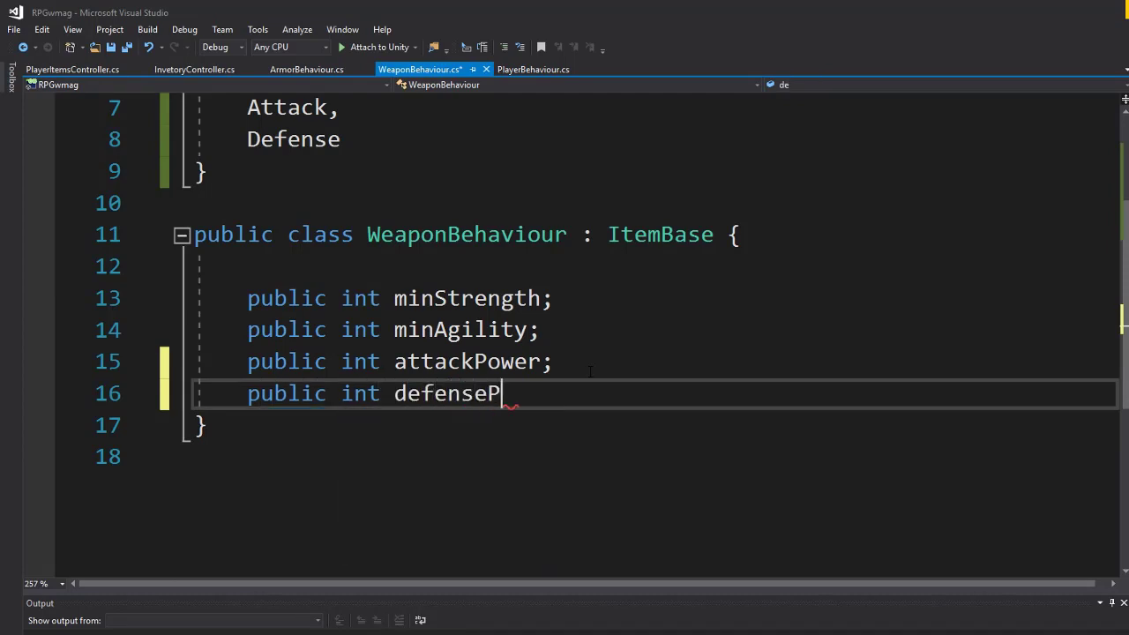
text(owe)
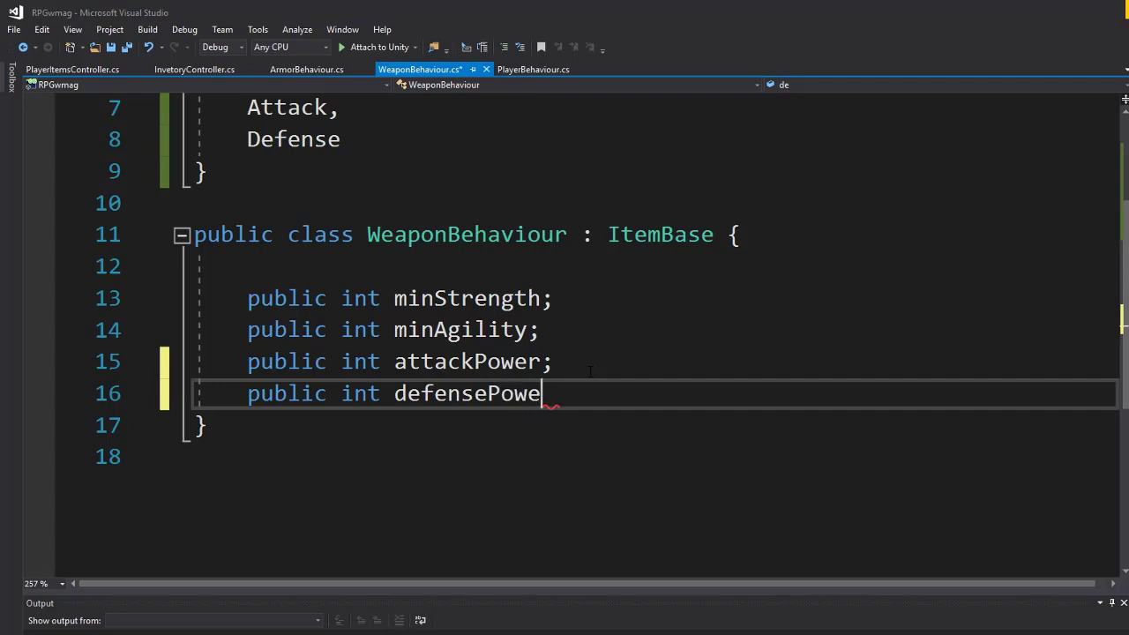
text(r;)
key(ctrl+s)
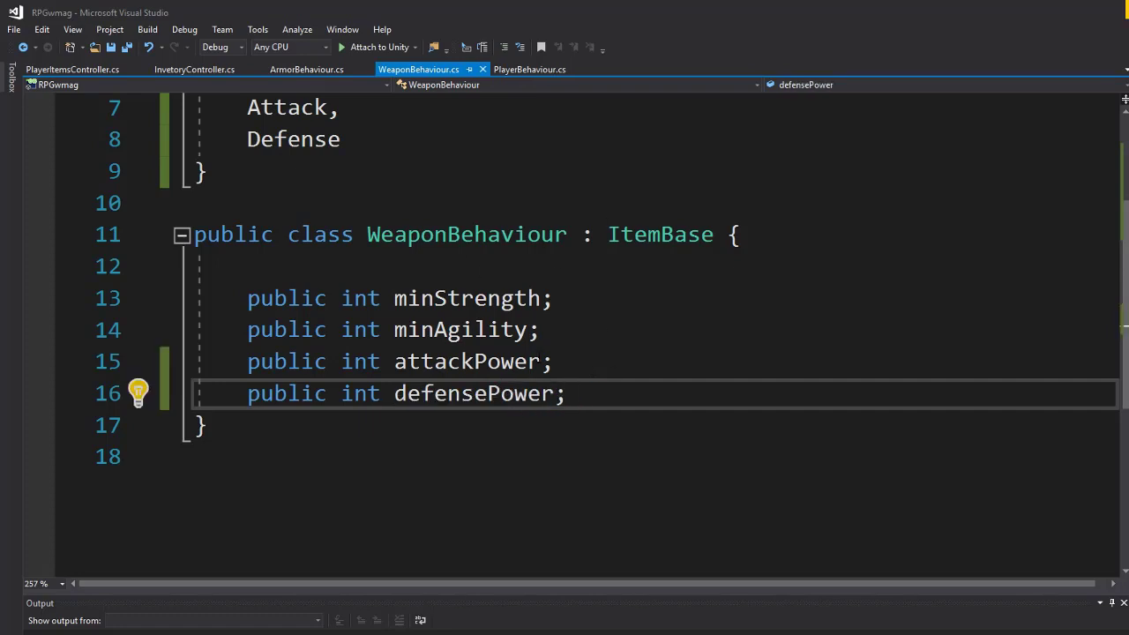
scroll(573, 390, up, 1)
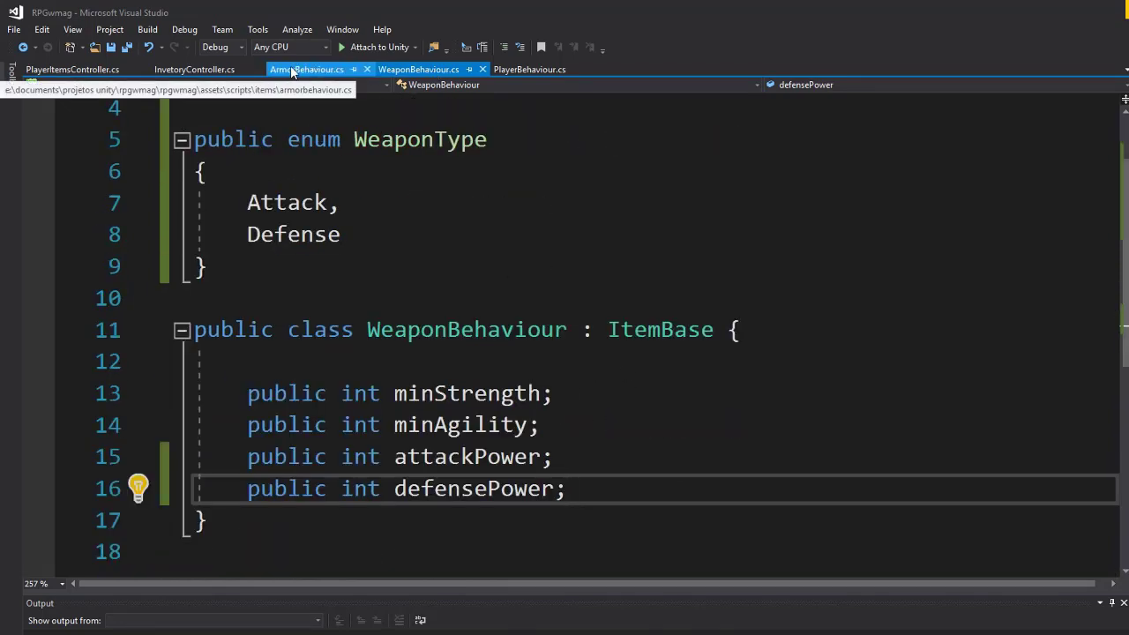
Switch from PlayerItemsController.cs to the InvetoryController.cs tab.
click(87, 69)
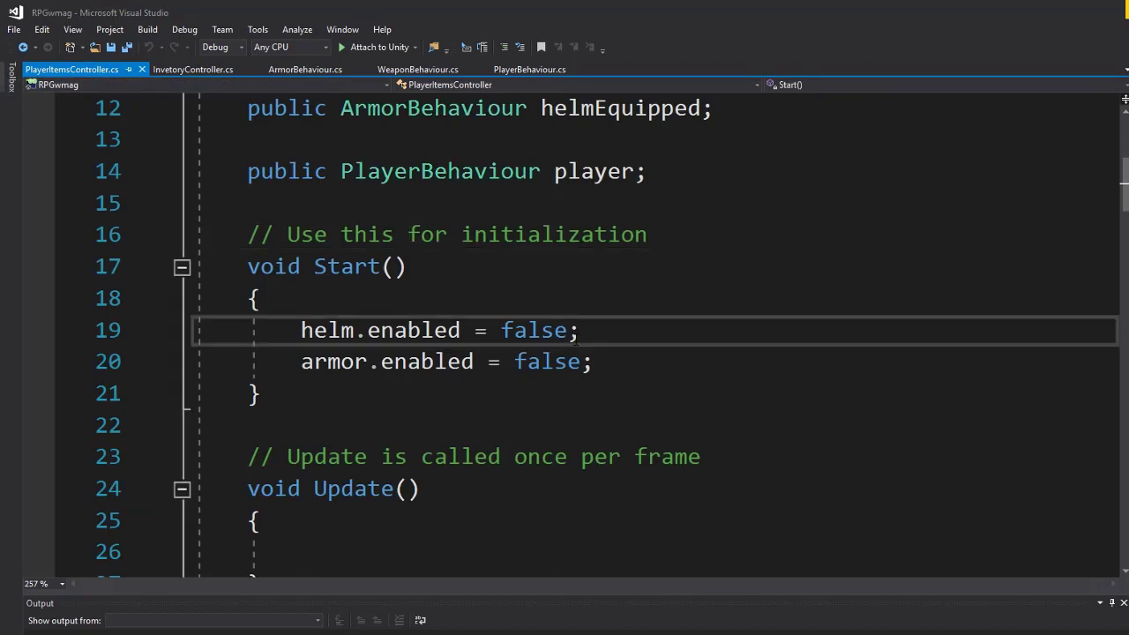
scroll(574, 333, up, 2)
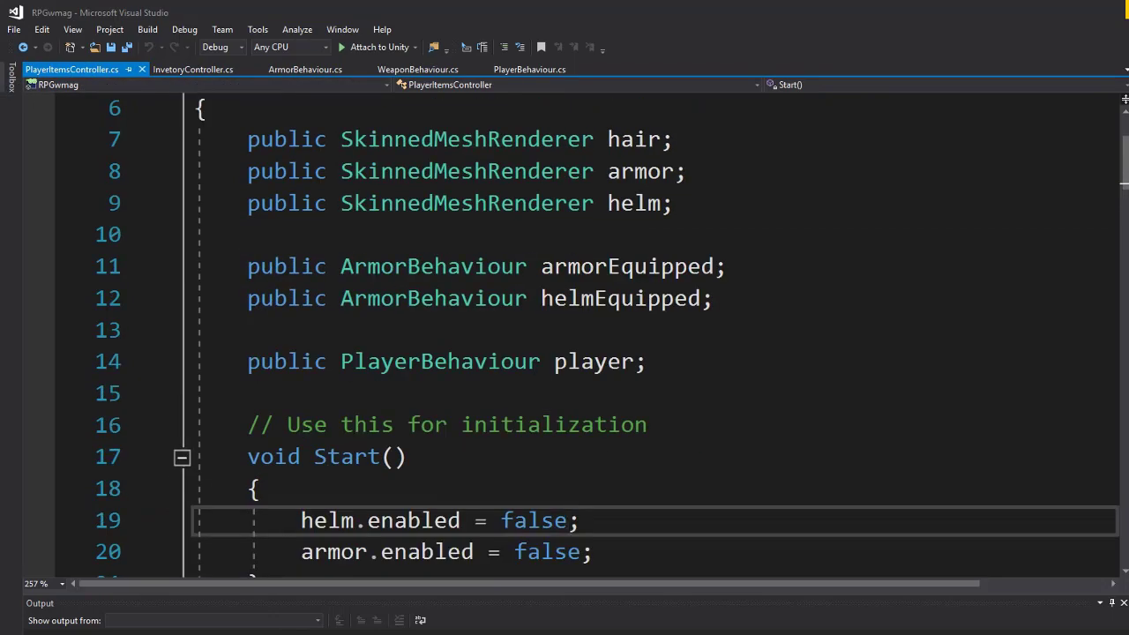
click(173, 69)
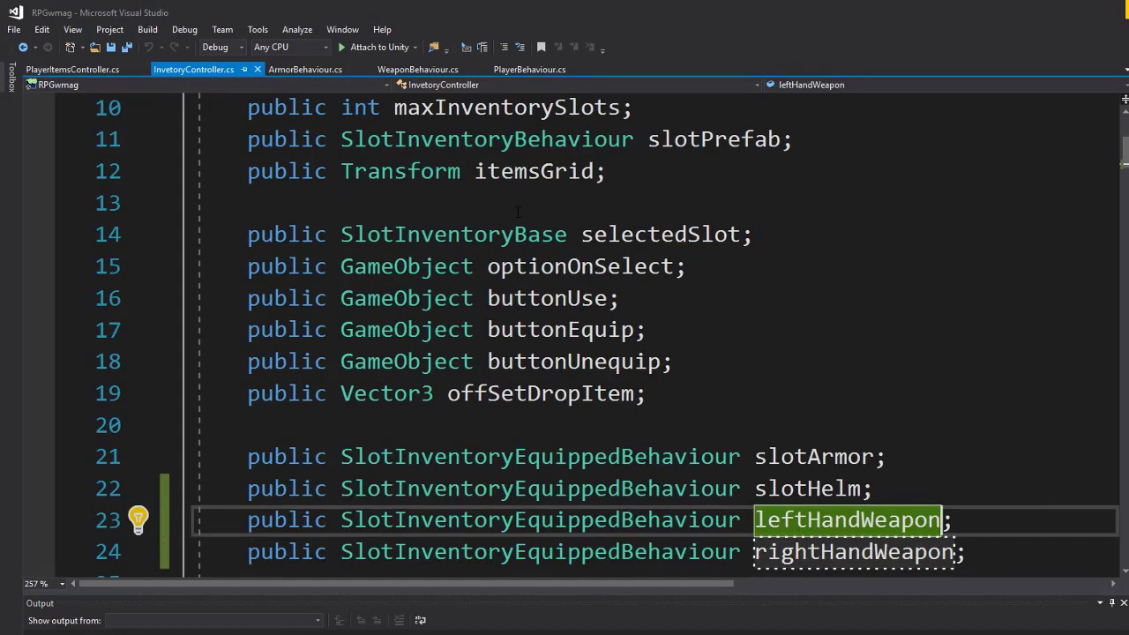
scroll(706, 501, down, 5)
scroll(707, 501, down, 12)
Search InvetoryController.cs for 'EquipI' to reach the EquipItem method.
key(ctrl+f)
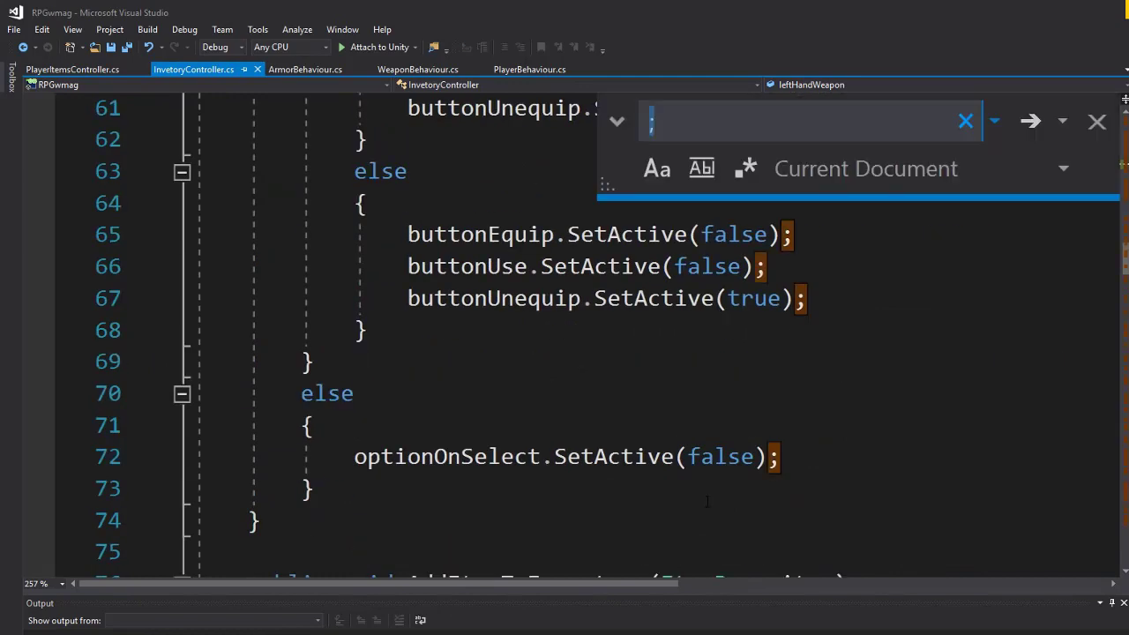
text(equi)
key(BackSpace)
key(BackSpace)
key(BackSpace)
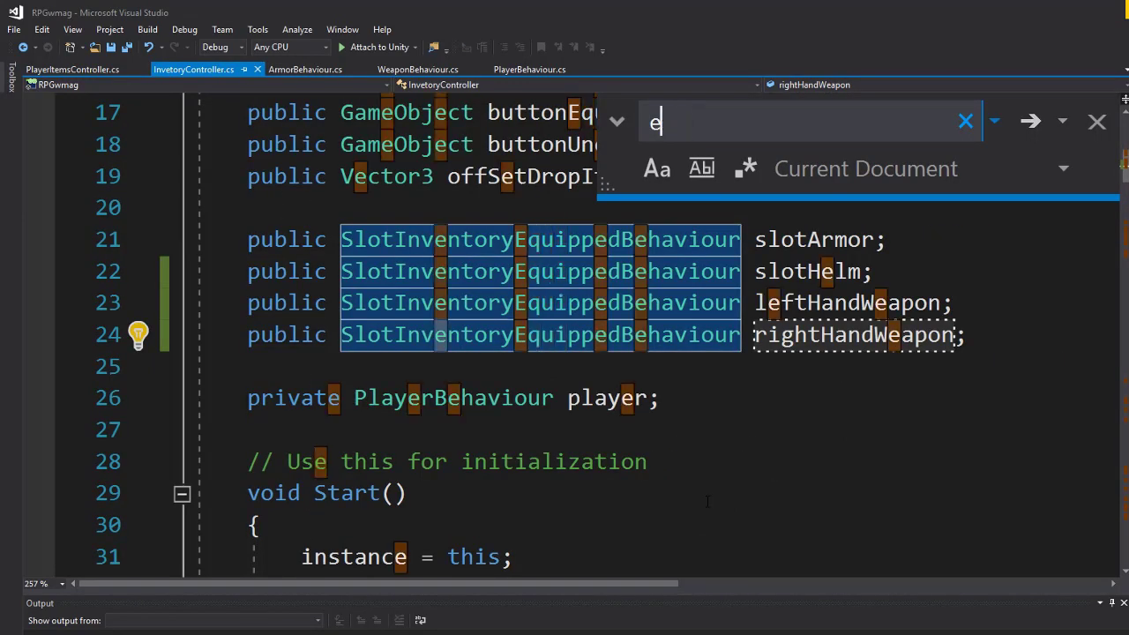
key(BackSpace)
text(Equip)
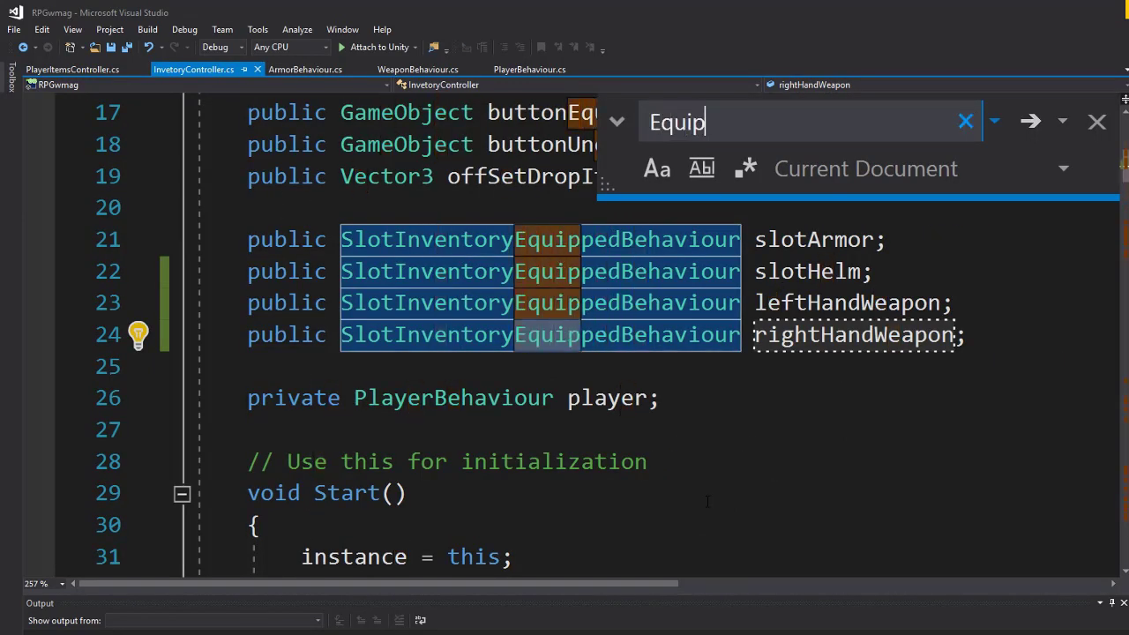
text(I)
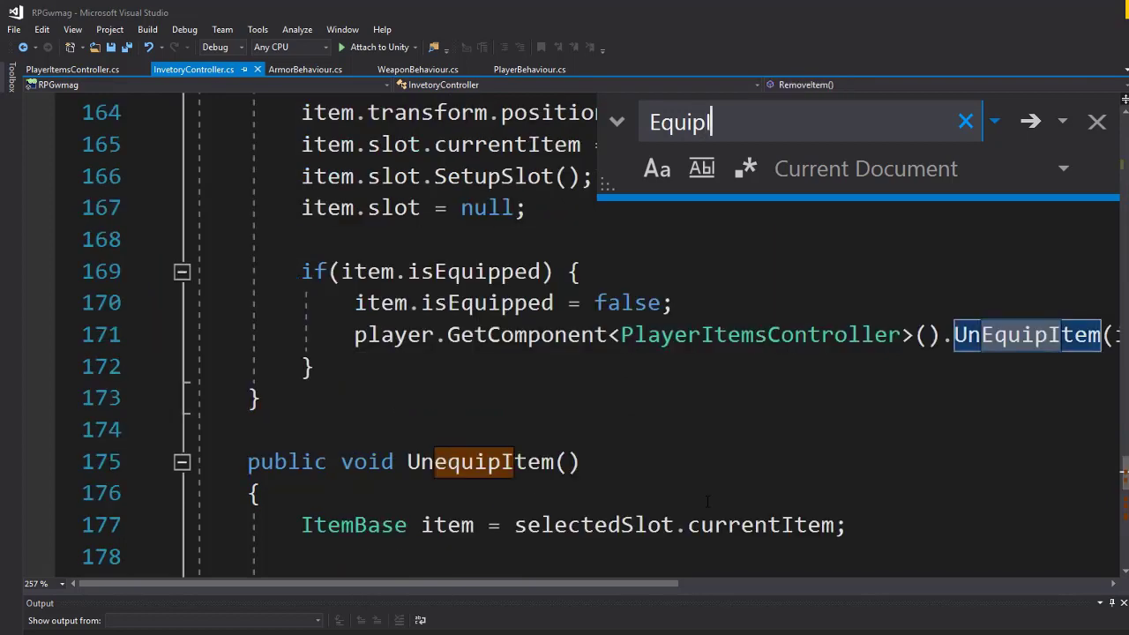
key(Return)
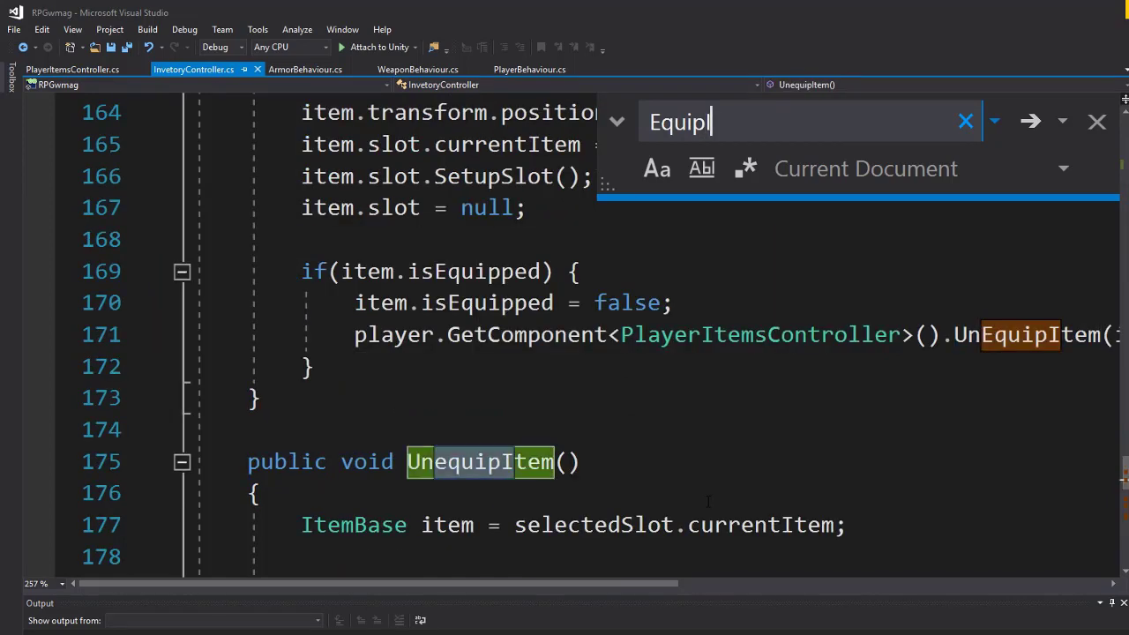
key(Return)
click(622, 493)
scroll(636, 441, down, 1)
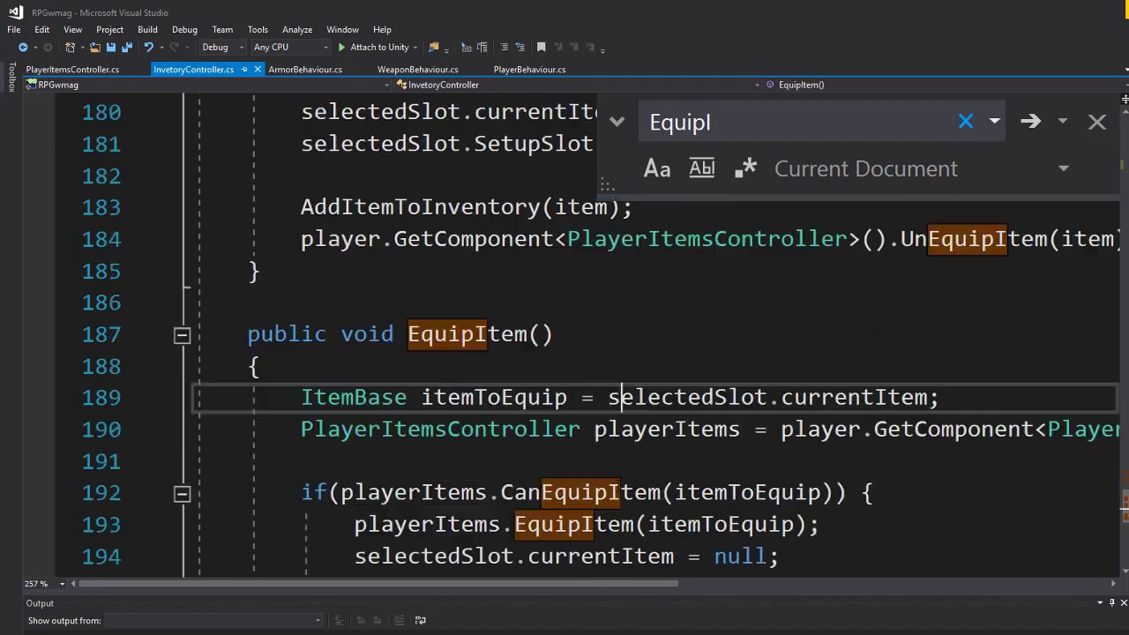
scroll(671, 397, down, 1)
key(Escape)
Jump from the CanEquipItem call to its definition in PlayerItemsController.cs.
click(685, 379)
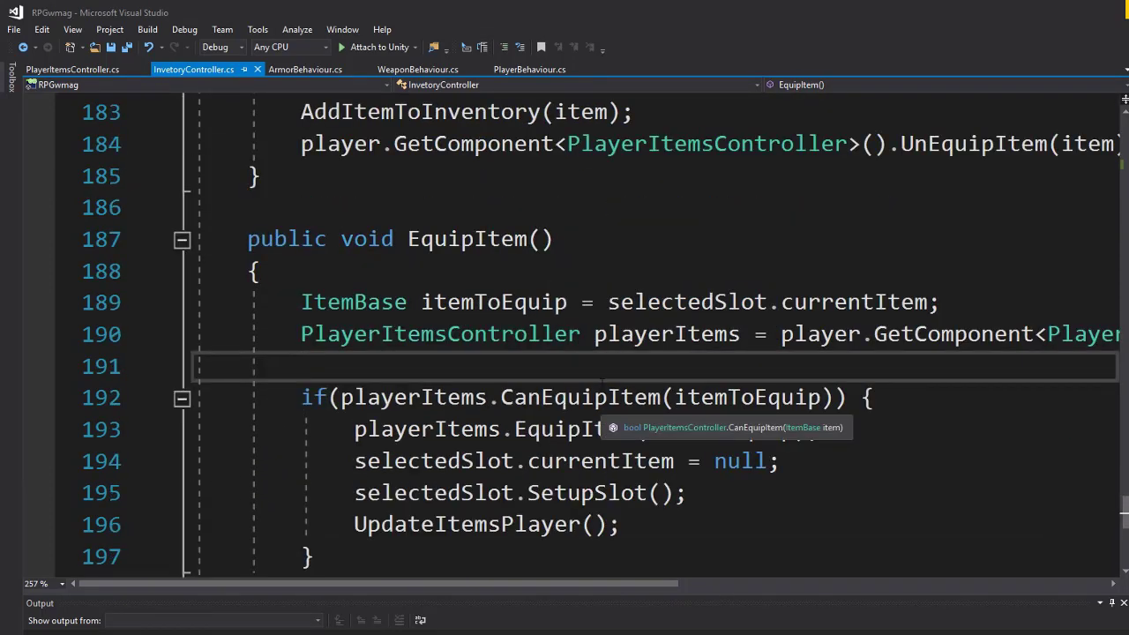
scroll(601, 381, down, 1)
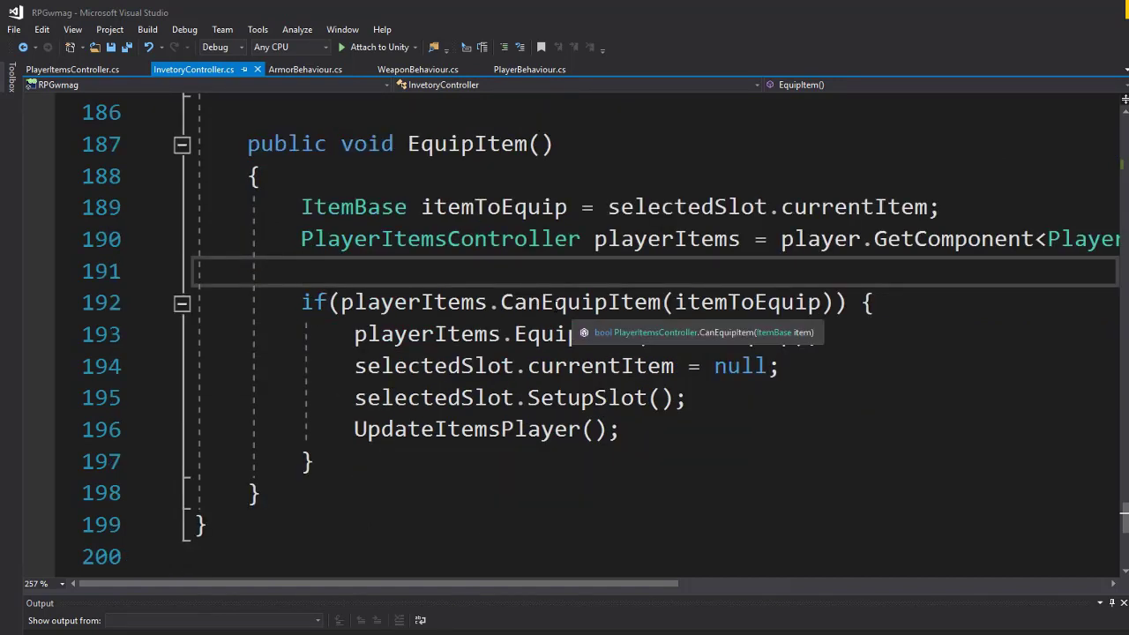
double_click(555, 303)
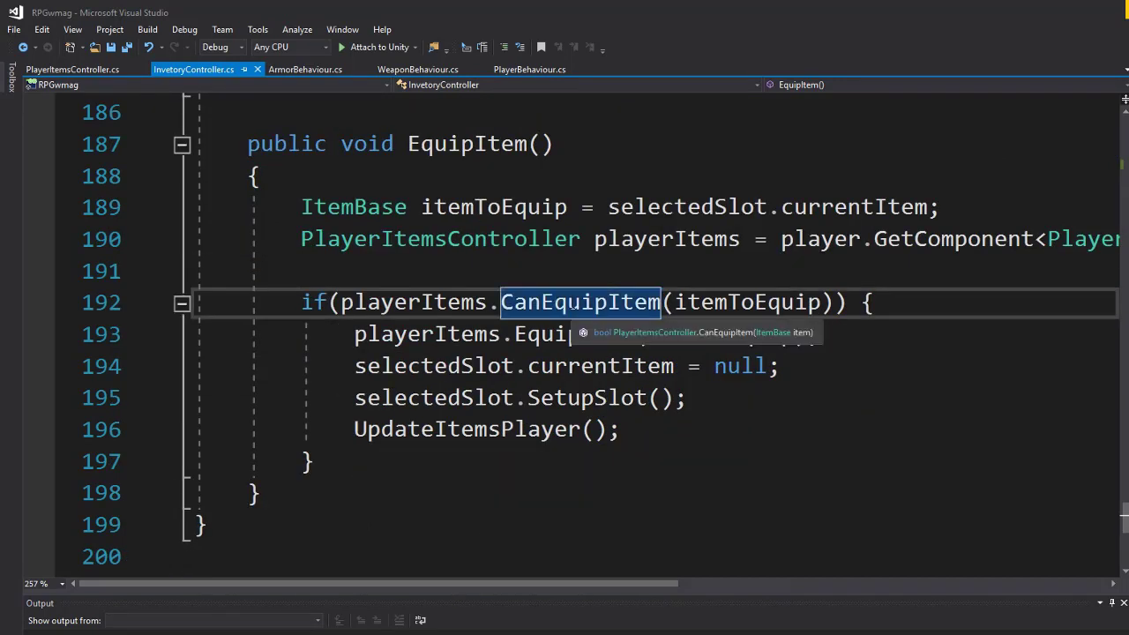
ctrl+click(574, 306)
Locate the ArmorBehaviour armorItem declaration on line 73 of CanEquipItem.
click(597, 429)
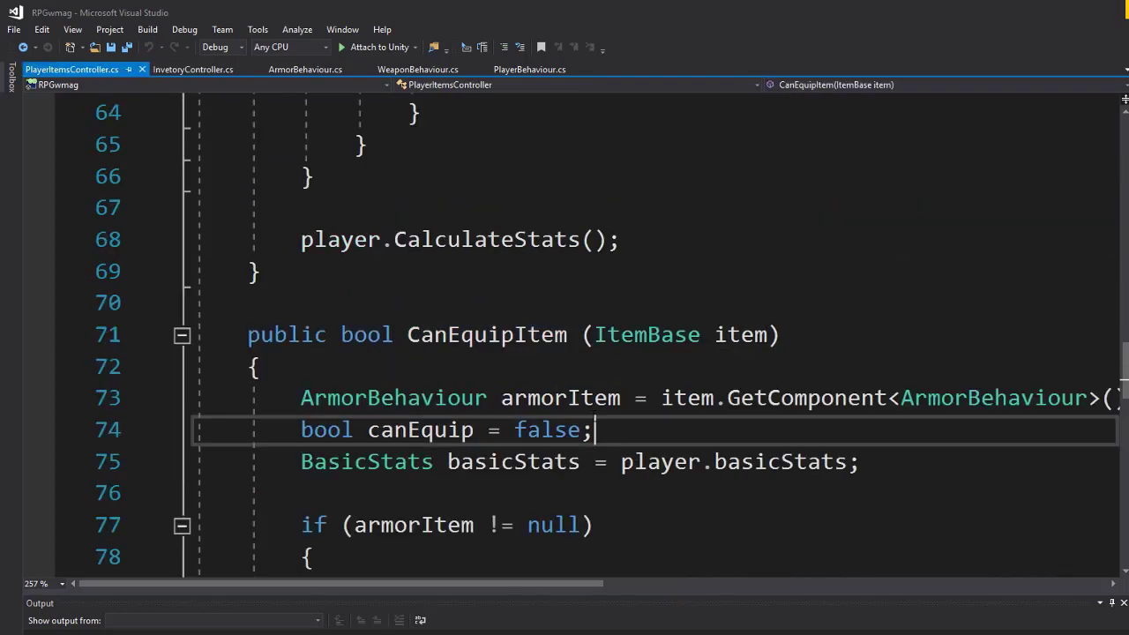
scroll(586, 529, down, 1)
mouse_move(487, 580)
mouse_down()
mouse_move(590, 579)
mouse_move(538, 580)
mouse_up()
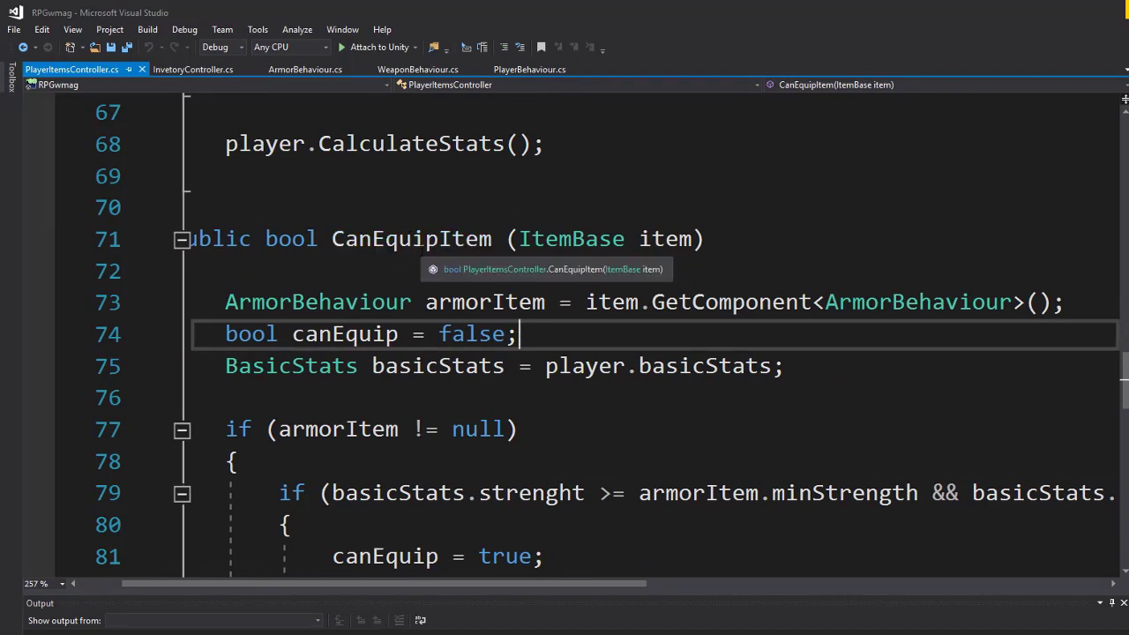
click(426, 242)
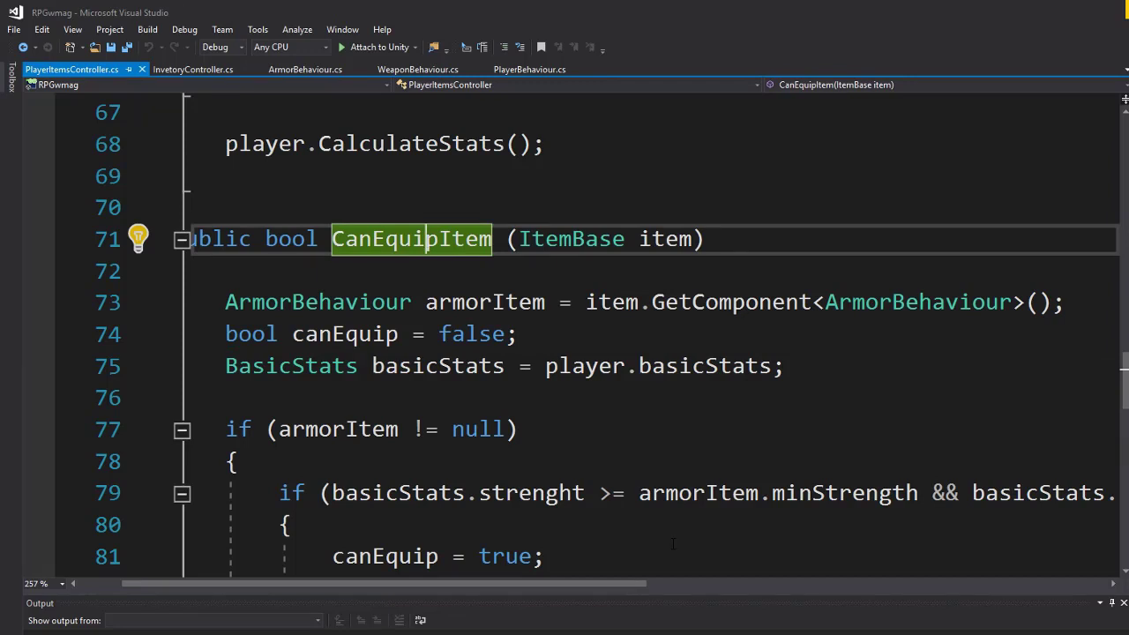
drag(570, 587, 567, 589)
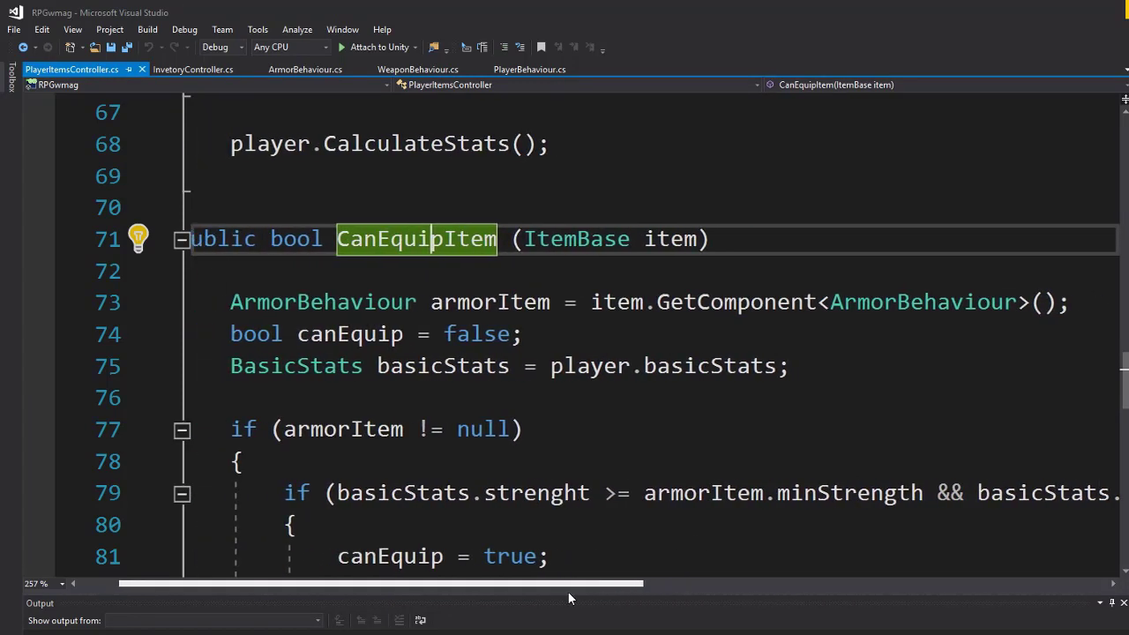
key(Down)
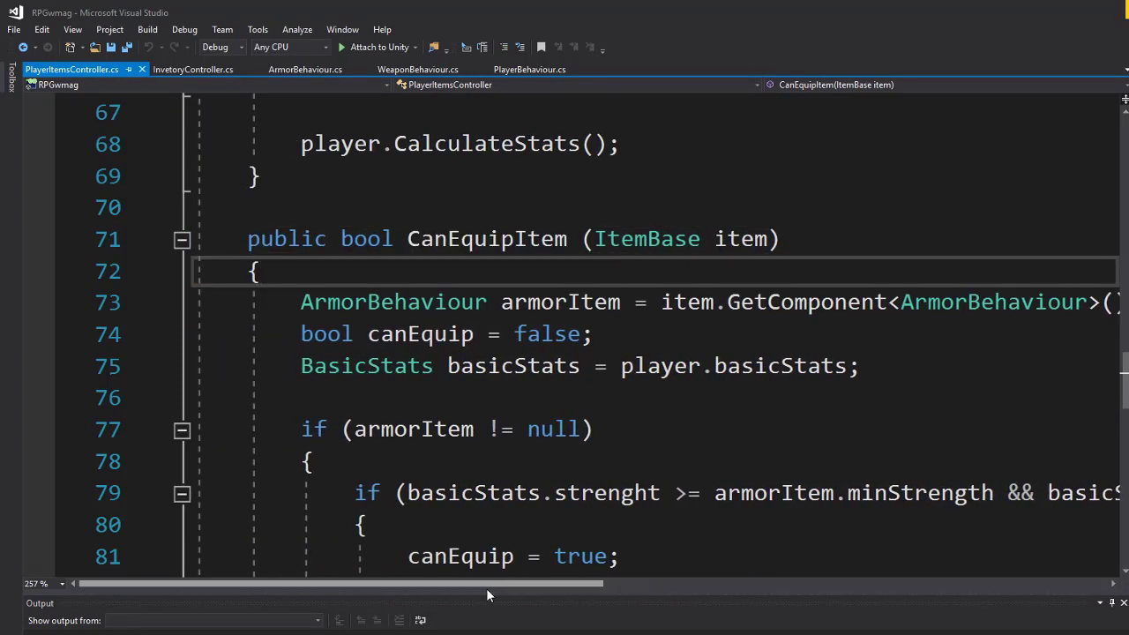
drag(486, 585, 636, 586)
drag(880, 302, 304, 302)
double_click(308, 302)
drag(449, 585, 608, 585)
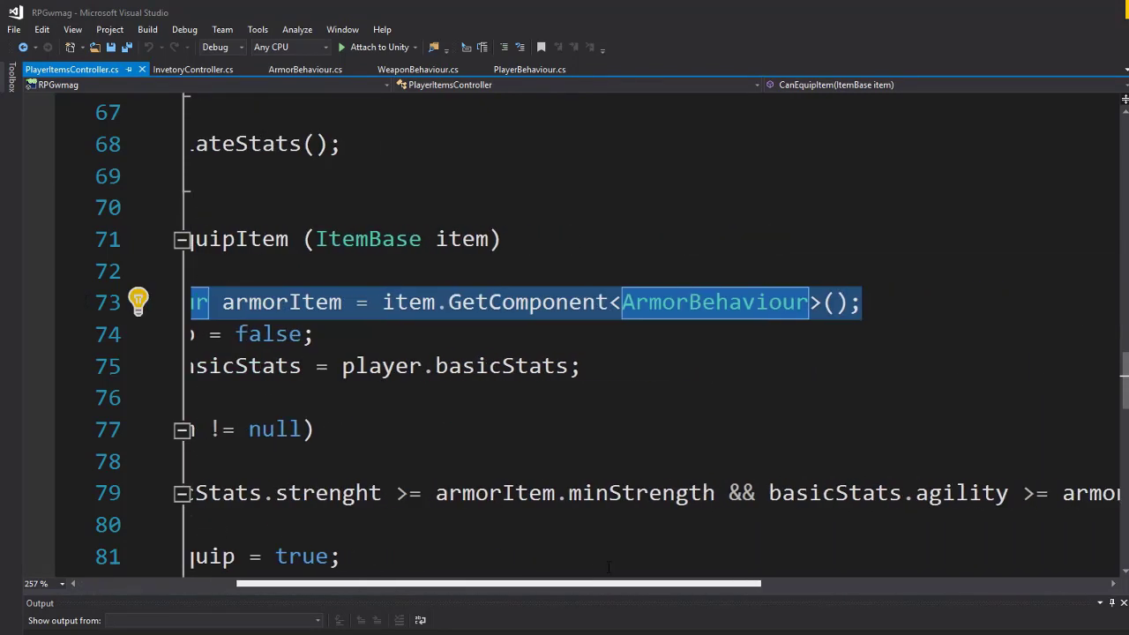
click(862, 302)
Duplicate the armorItem line as weaponItem using GetComponent<WeaponBehaviour>(), and save.
key(ctrl+c)
key(ctrl+v)
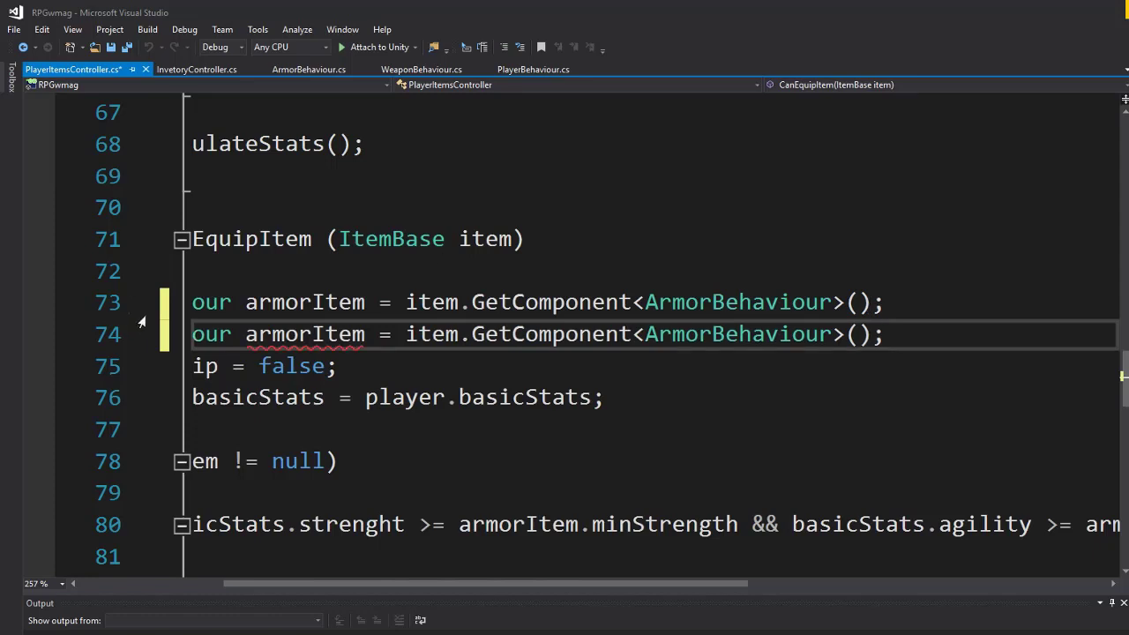
drag(313, 333, 259, 333)
key(BackSpace)
key(BackSpace)
text(weap)
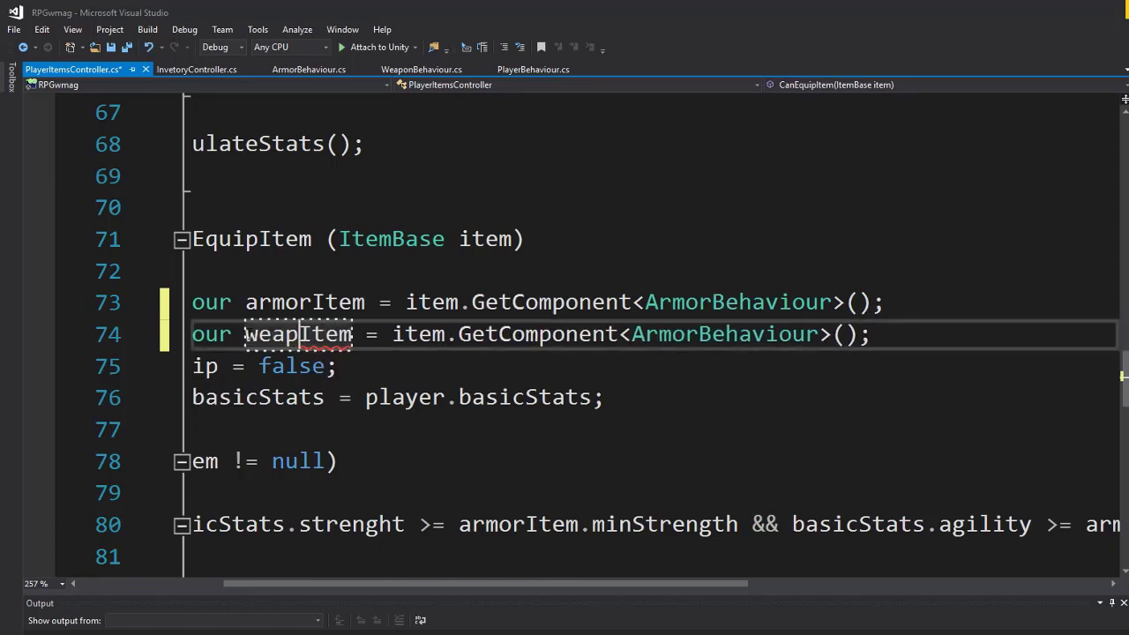
text(on)
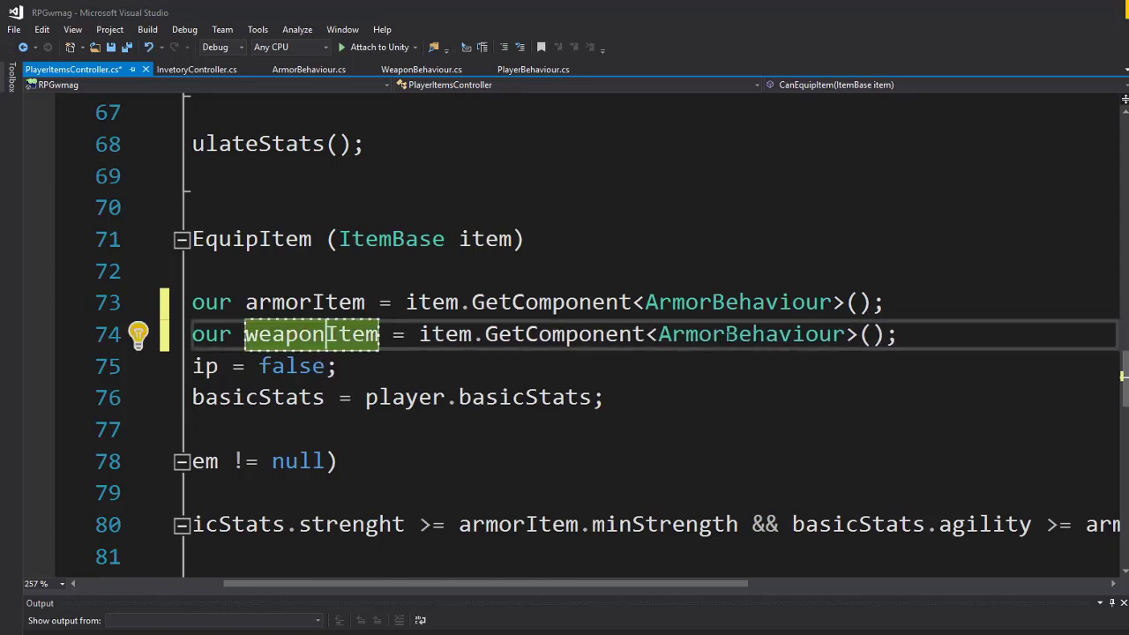
drag(711, 334, 659, 333)
text(Weapo)
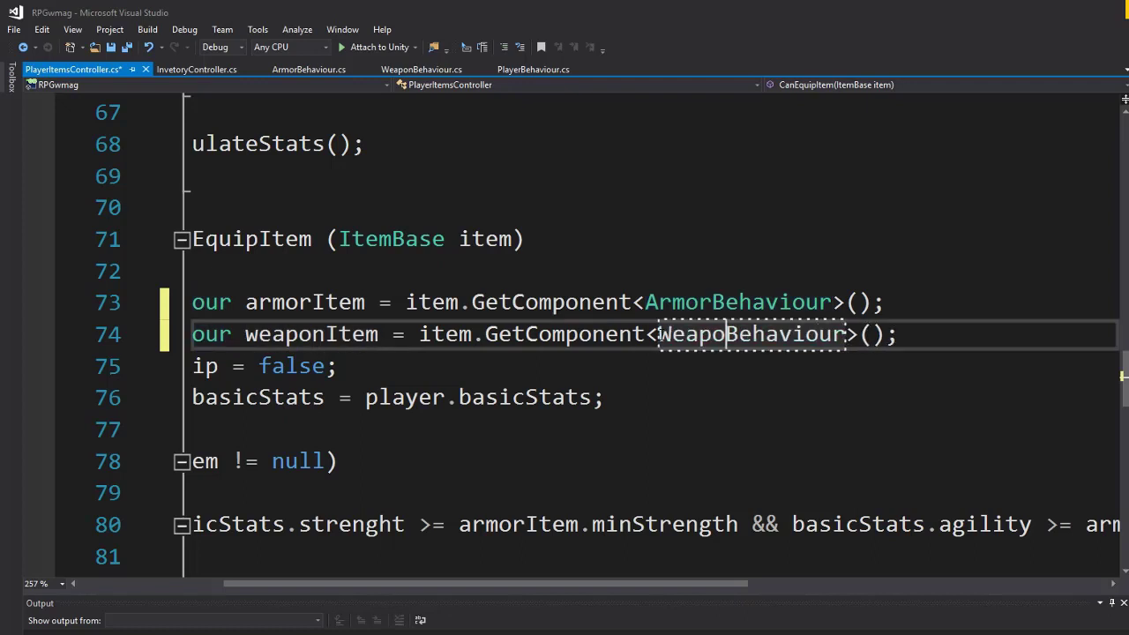
key(BackSpace)
text(ob)
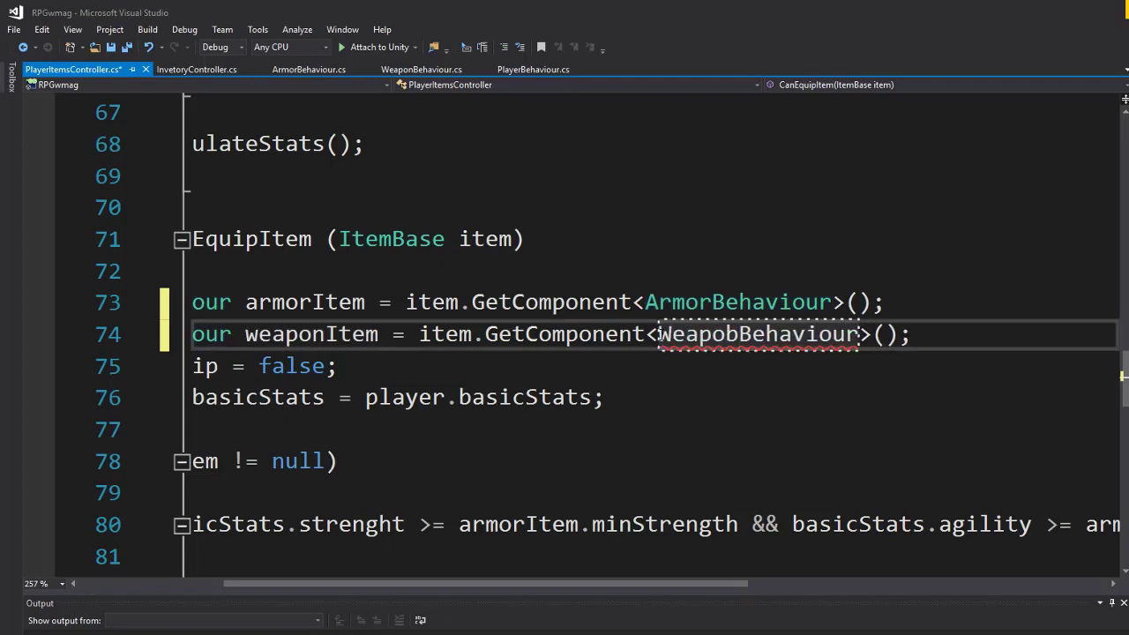
key(BackSpace)
text(n)
key(Down)
key(ctrl+s)
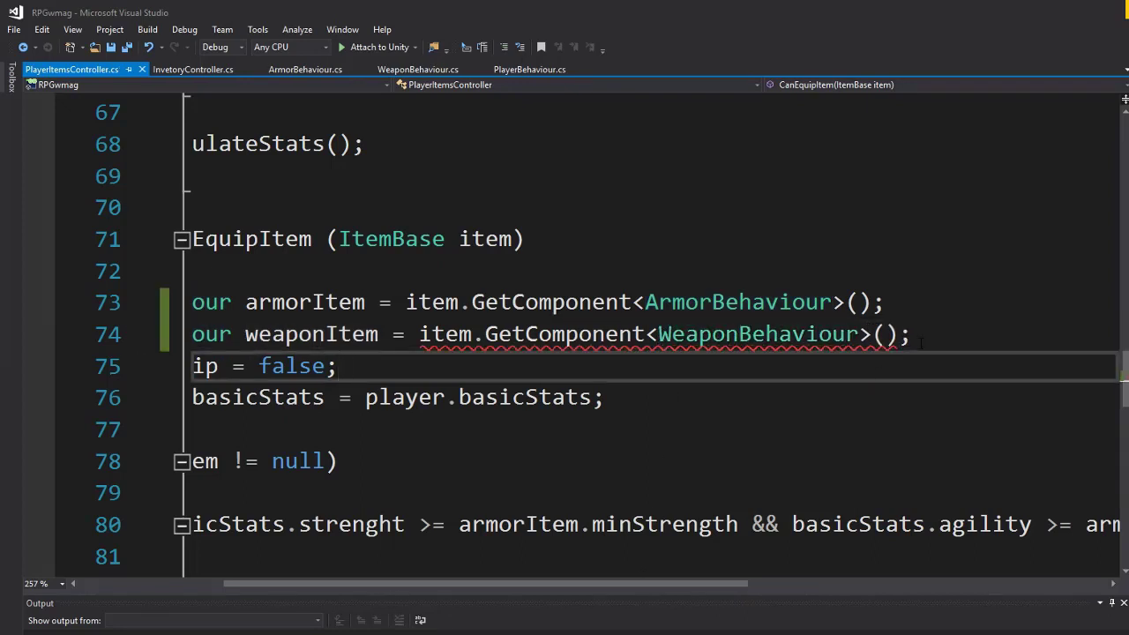
Change the weaponItem variable's declared type from ArmorBehaviour to WeaponBehaviour.
drag(571, 585, 433, 585)
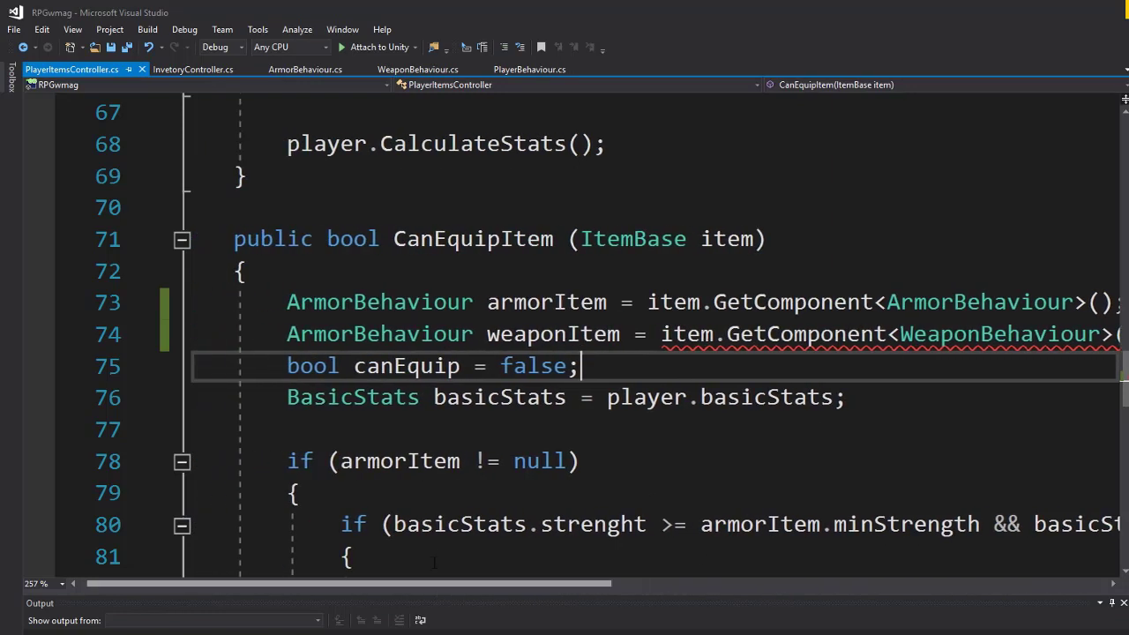
click(342, 301)
drag(340, 333, 286, 334)
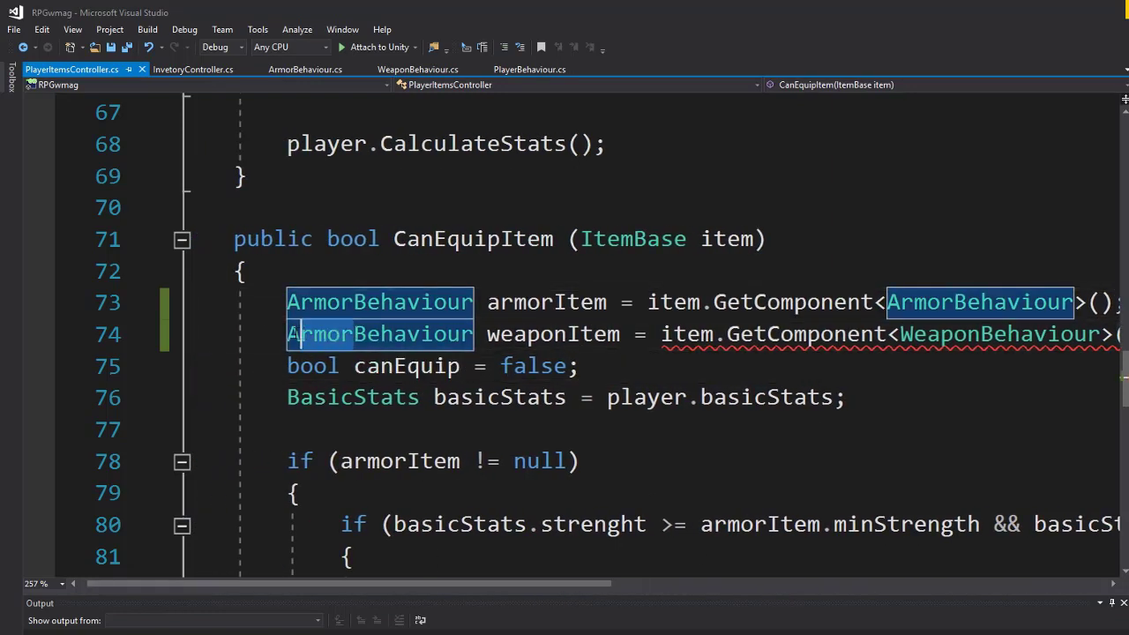
text(Weapo)
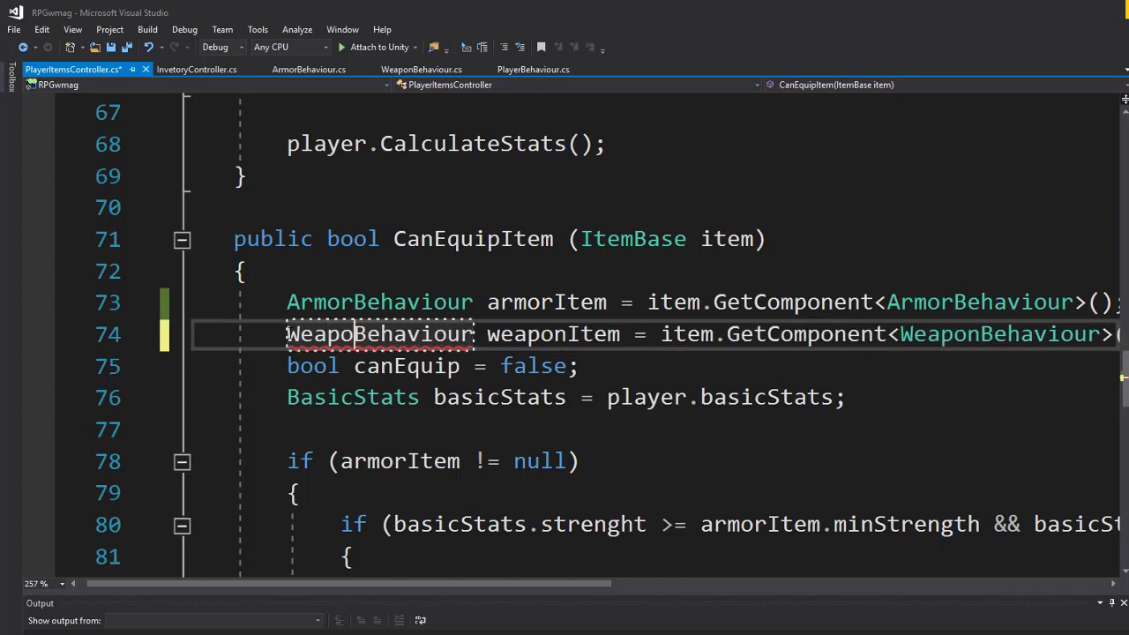
text(n)
click(515, 239)
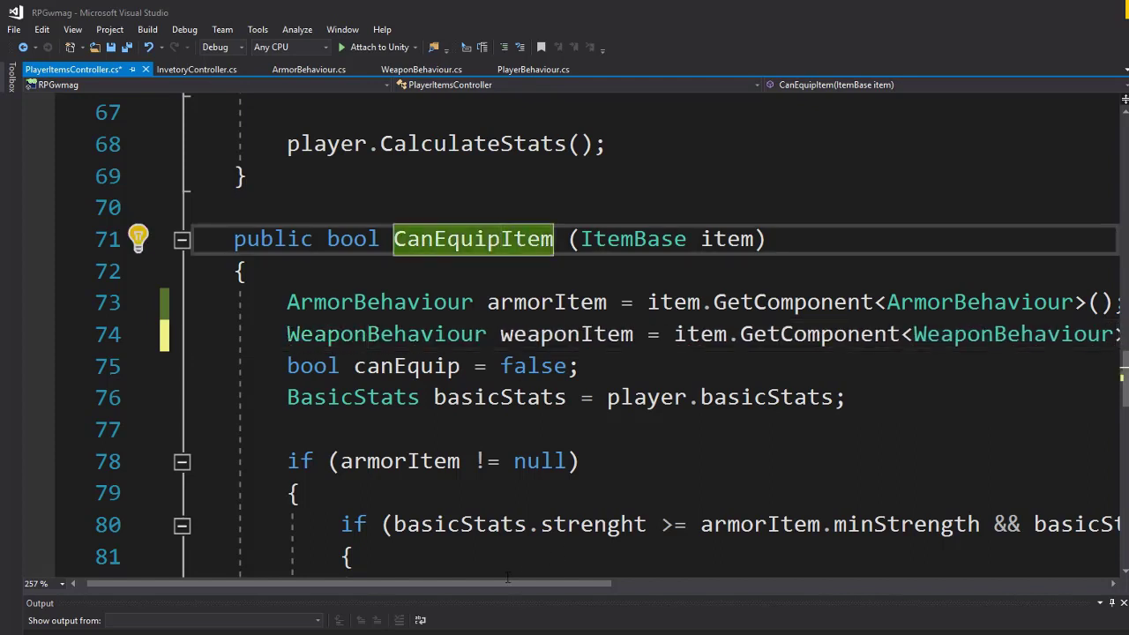
scroll(565, 335, down, 1)
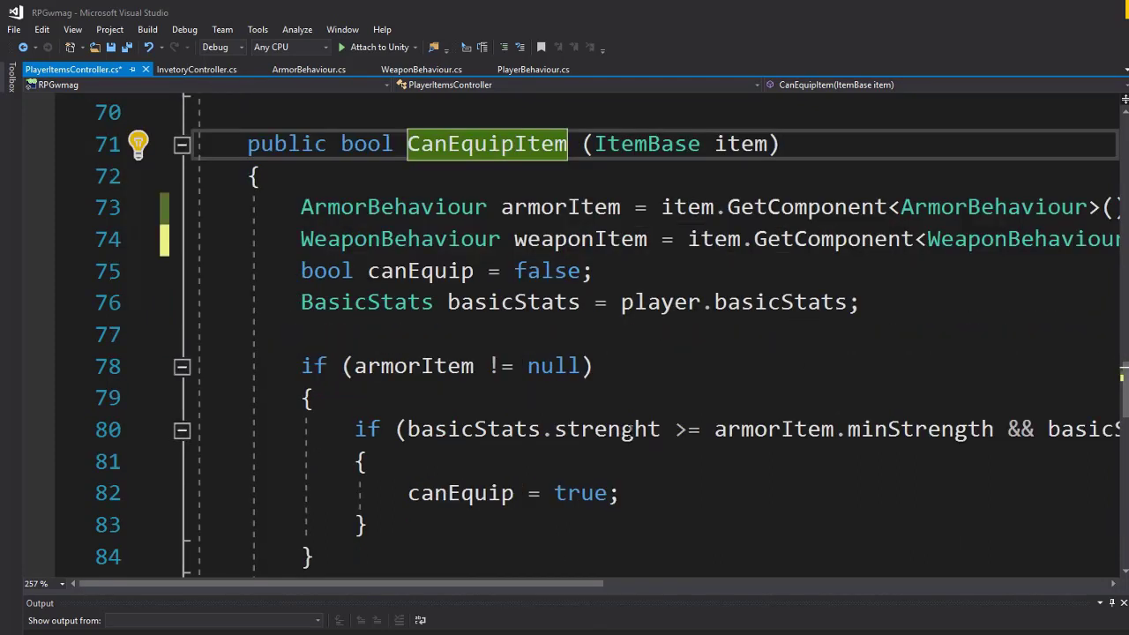
click(539, 303)
click(394, 206)
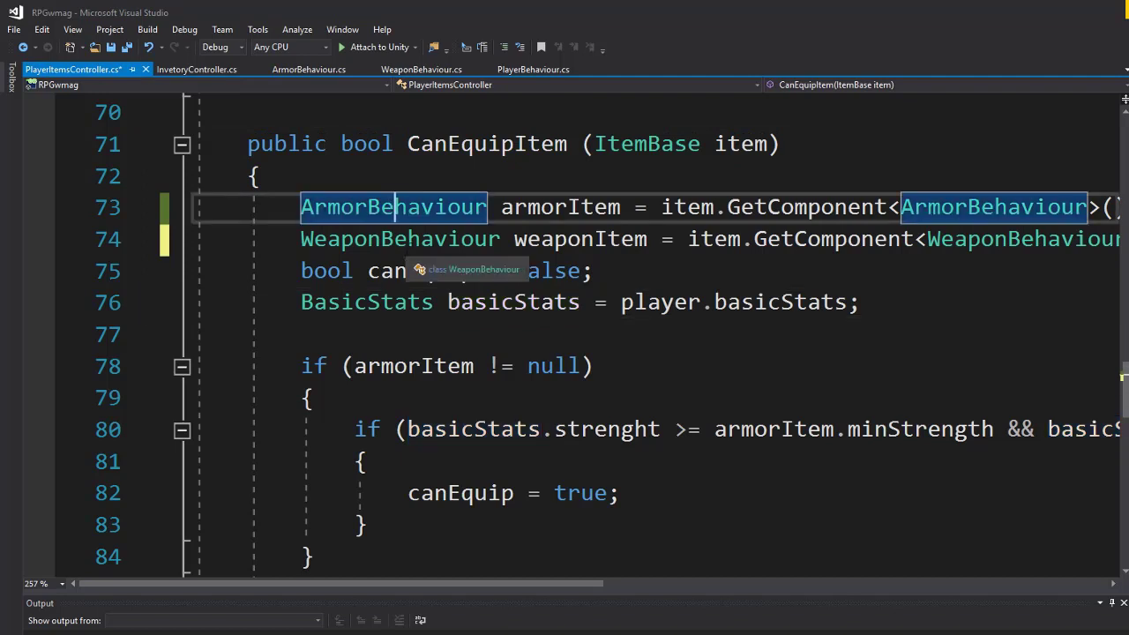
key(Down)
scroll(518, 372, down, 1)
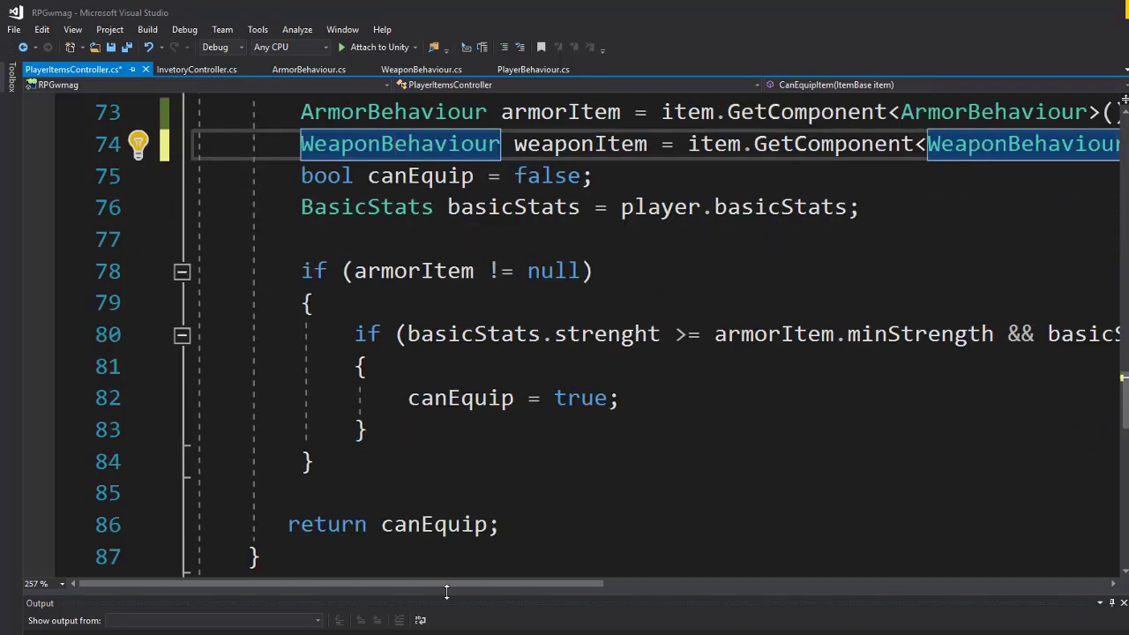
click(618, 429)
drag(353, 334, 1116, 335)
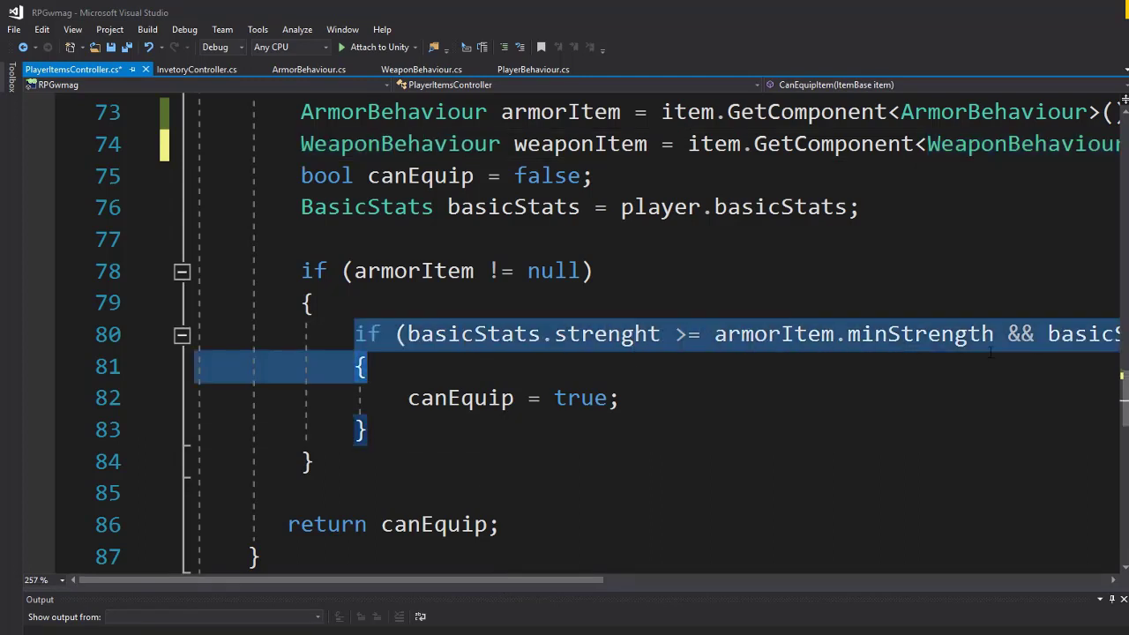
click(632, 334)
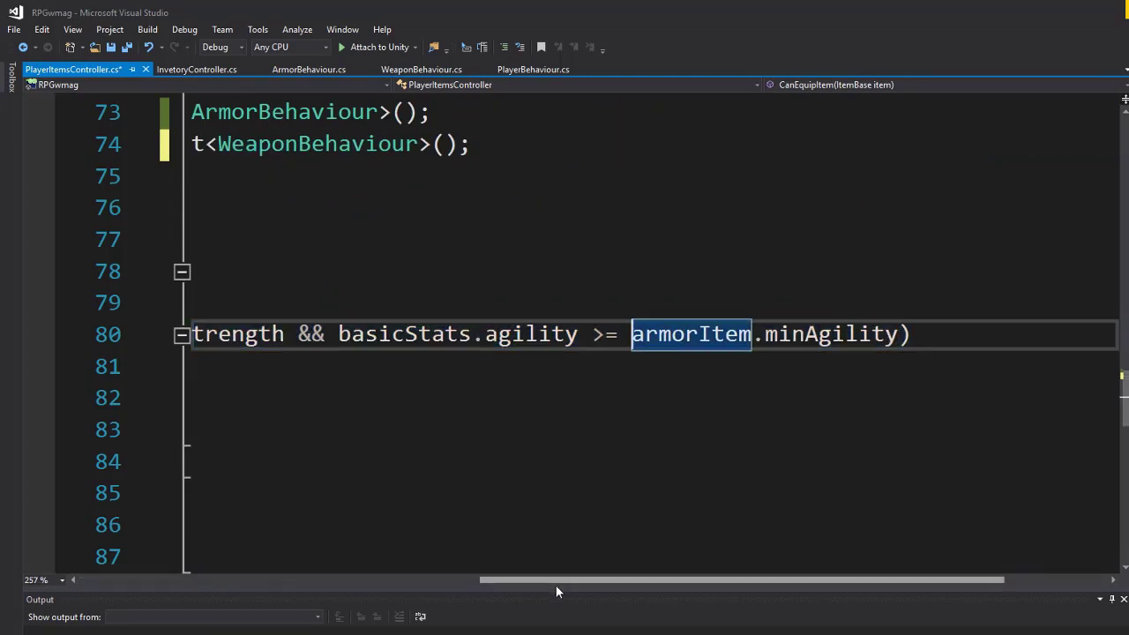
drag(556, 579, 385, 580)
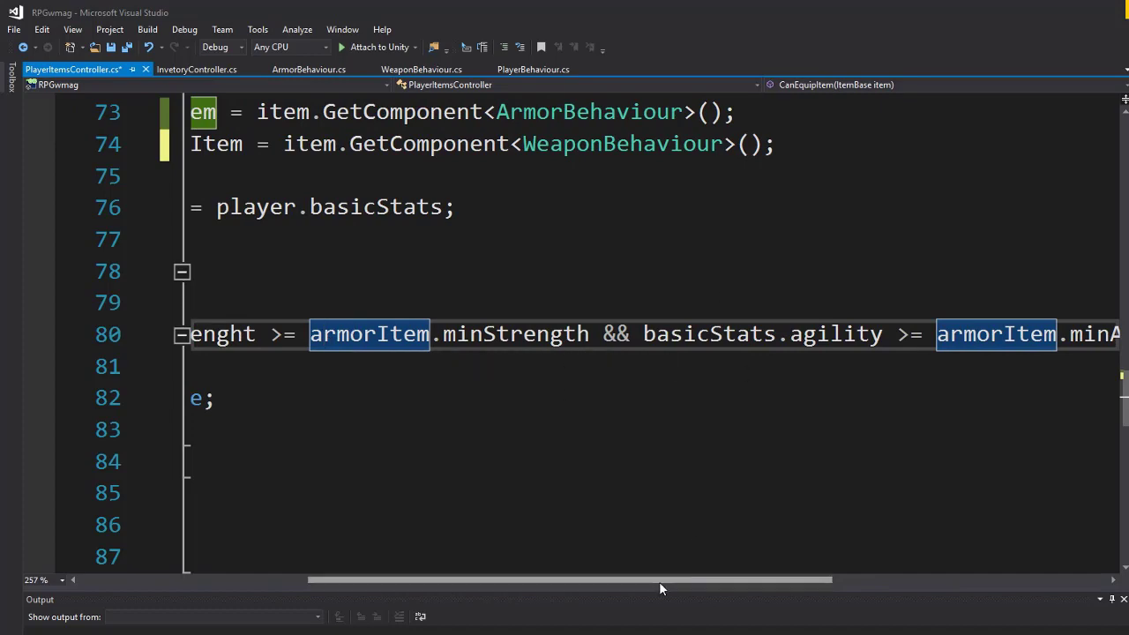
drag(659, 582, 458, 581)
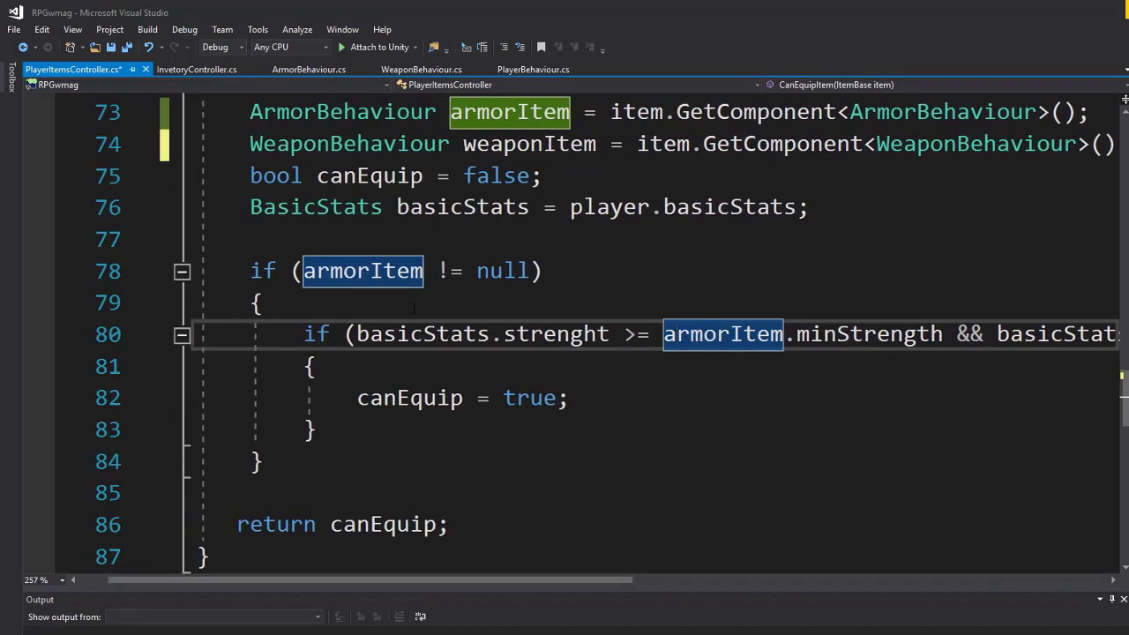
scroll(414, 307, up, 2)
scroll(415, 308, down, 2)
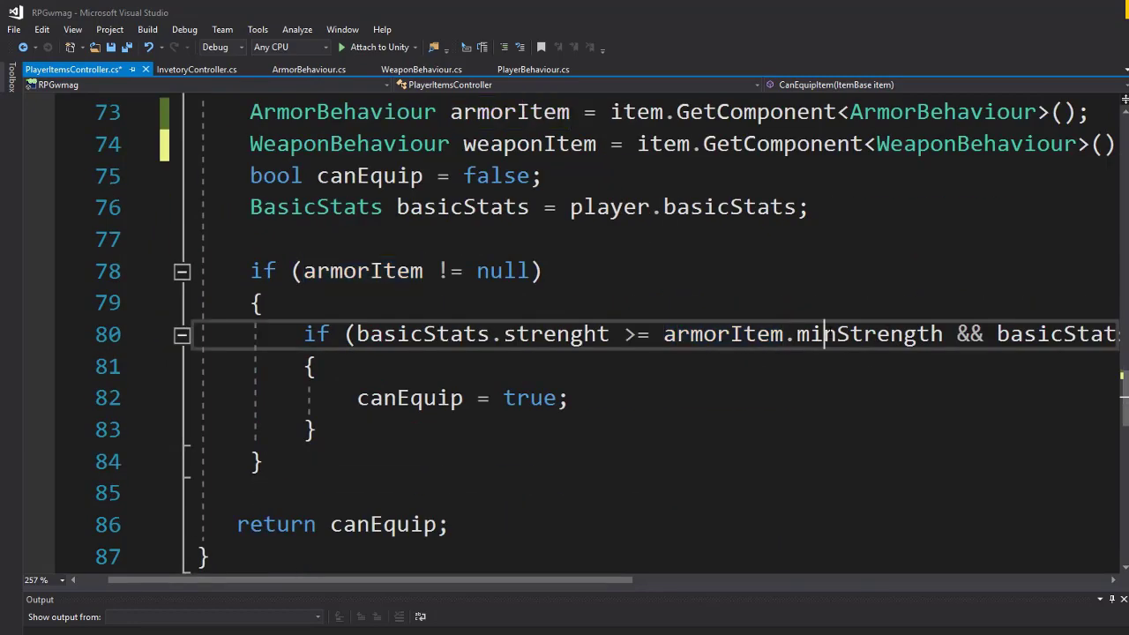
double_click(869, 333)
scroll(927, 402, up, 1)
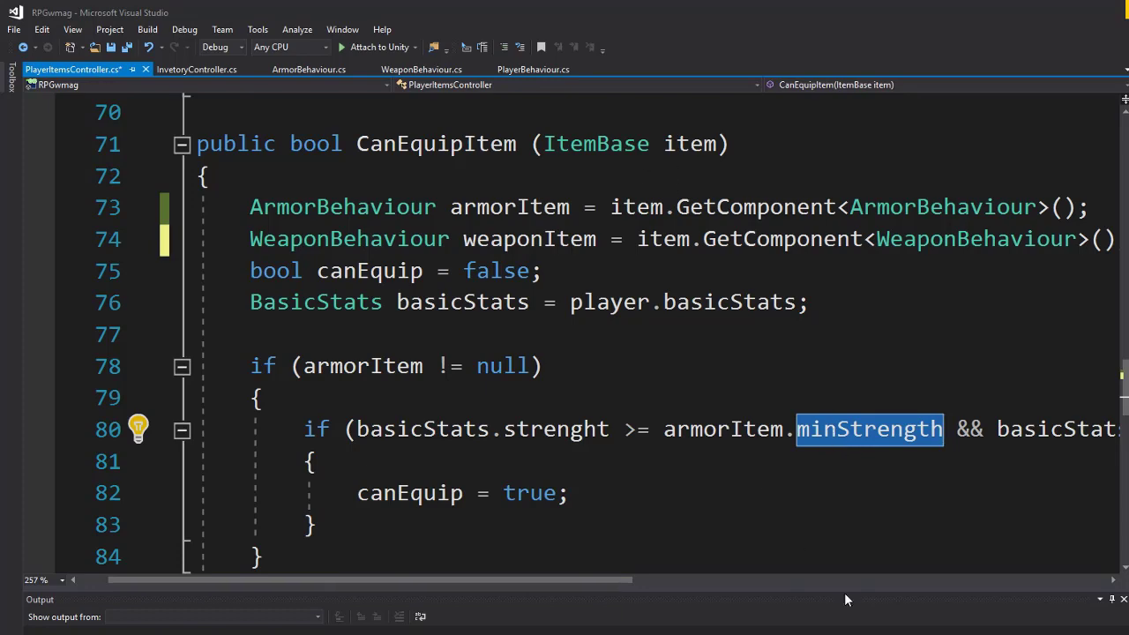
scroll(617, 522, down, 2)
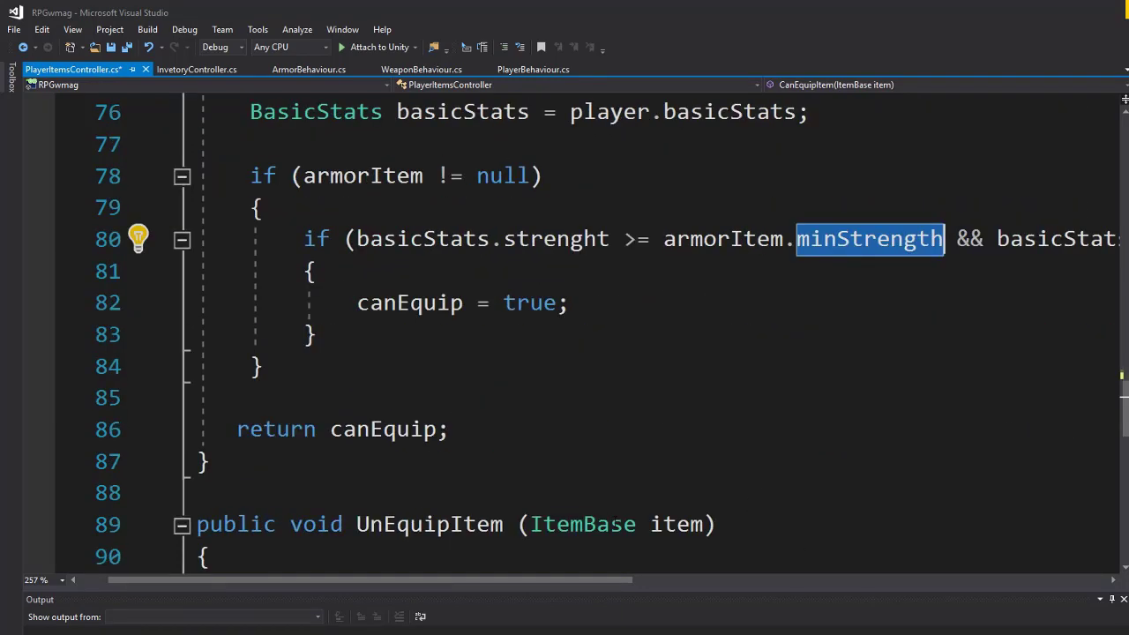
scroll(618, 523, up, 2)
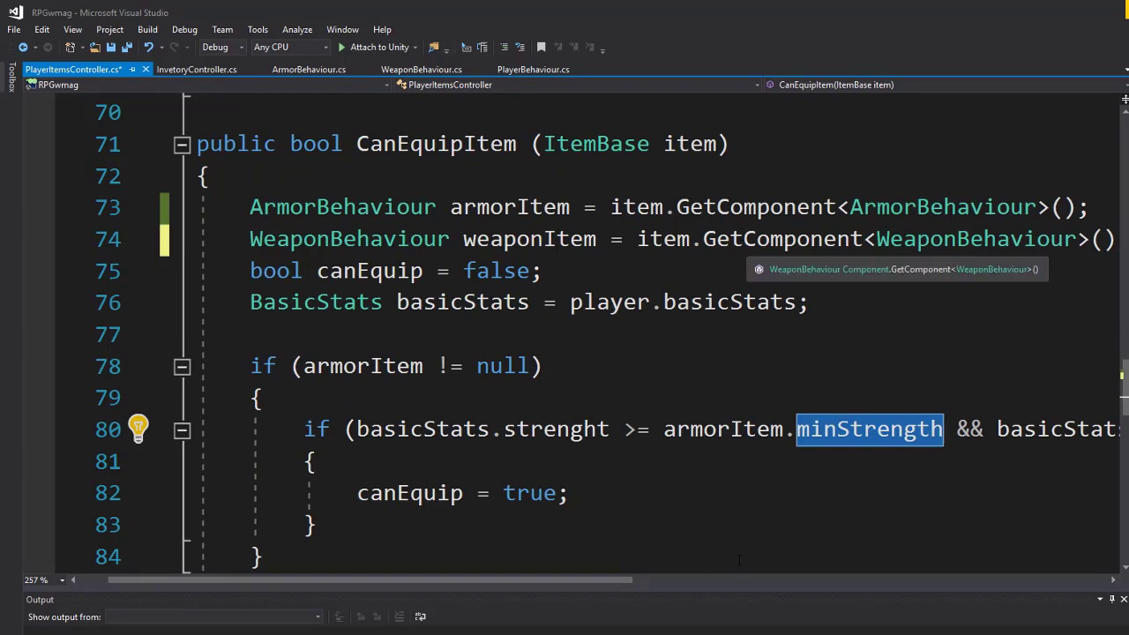
scroll(581, 564, down, 1)
scroll(580, 565, down, 1)
scroll(581, 565, up, 1)
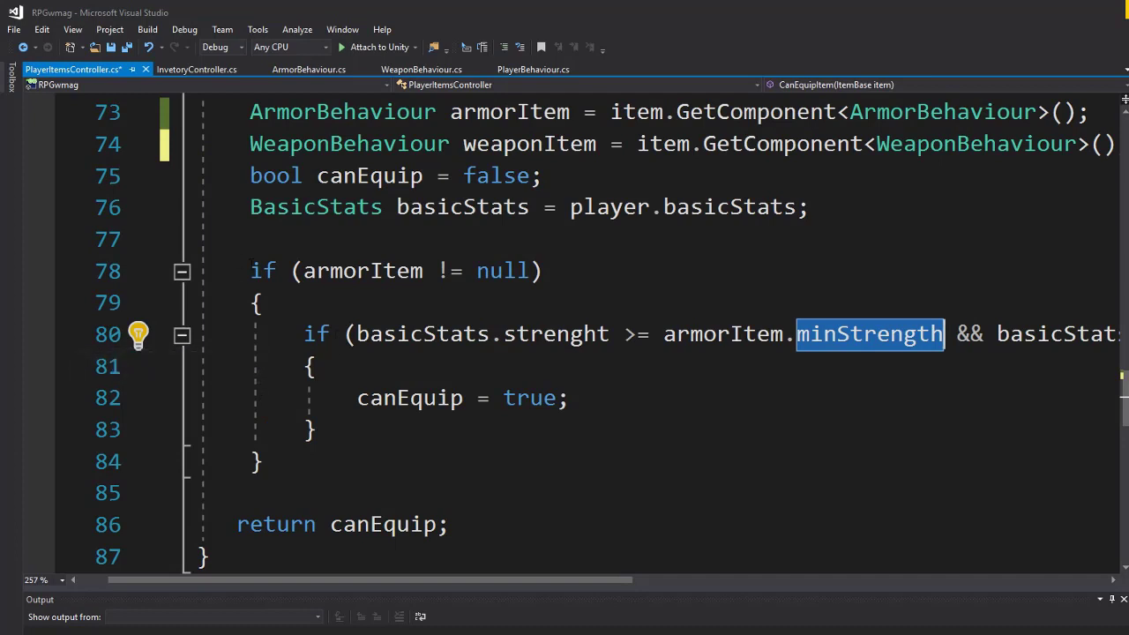
drag(251, 271, 327, 451)
key(ctrl+c)
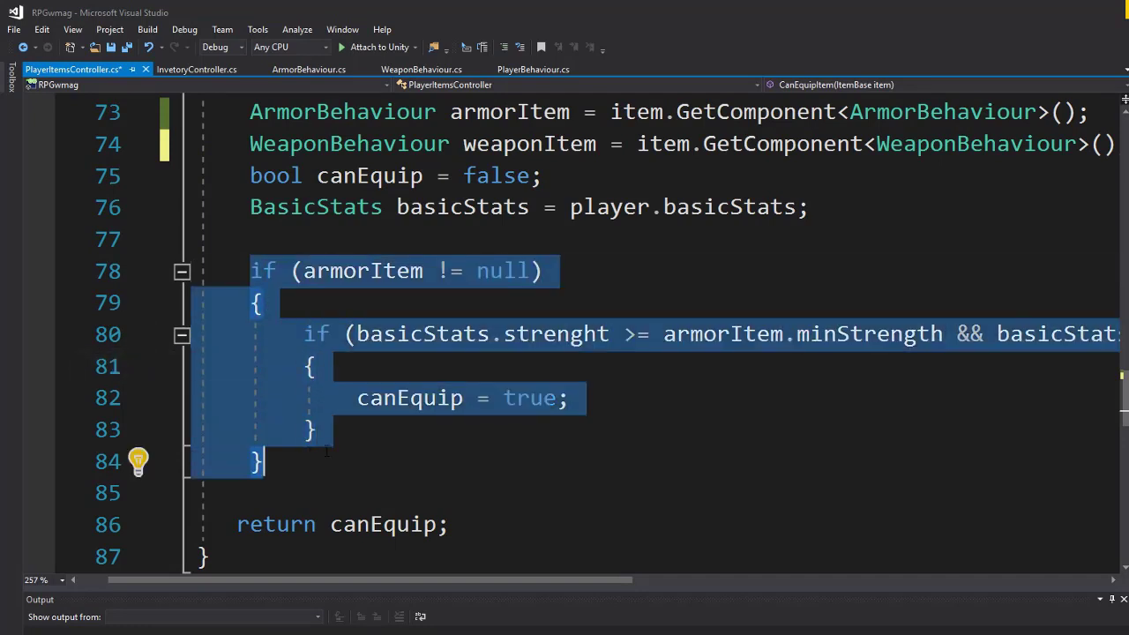
Paste a copy of the armor check block on a new line below it.
click(323, 456)
key(Return)
key(ctrl+v)
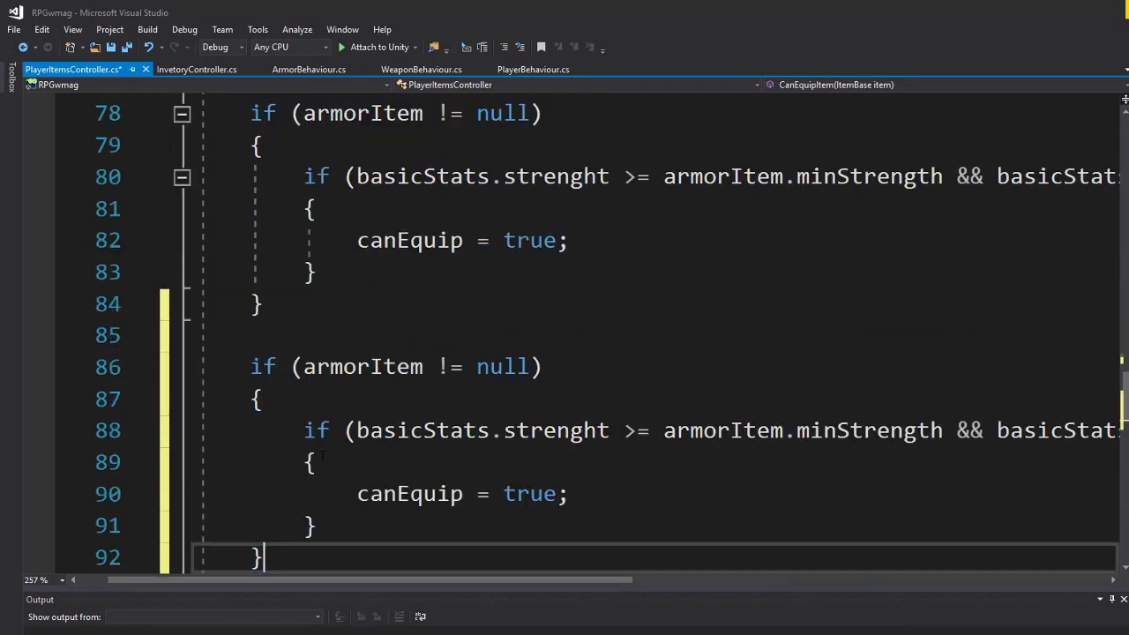
scroll(425, 365, up, 3)
scroll(428, 388, down, 1)
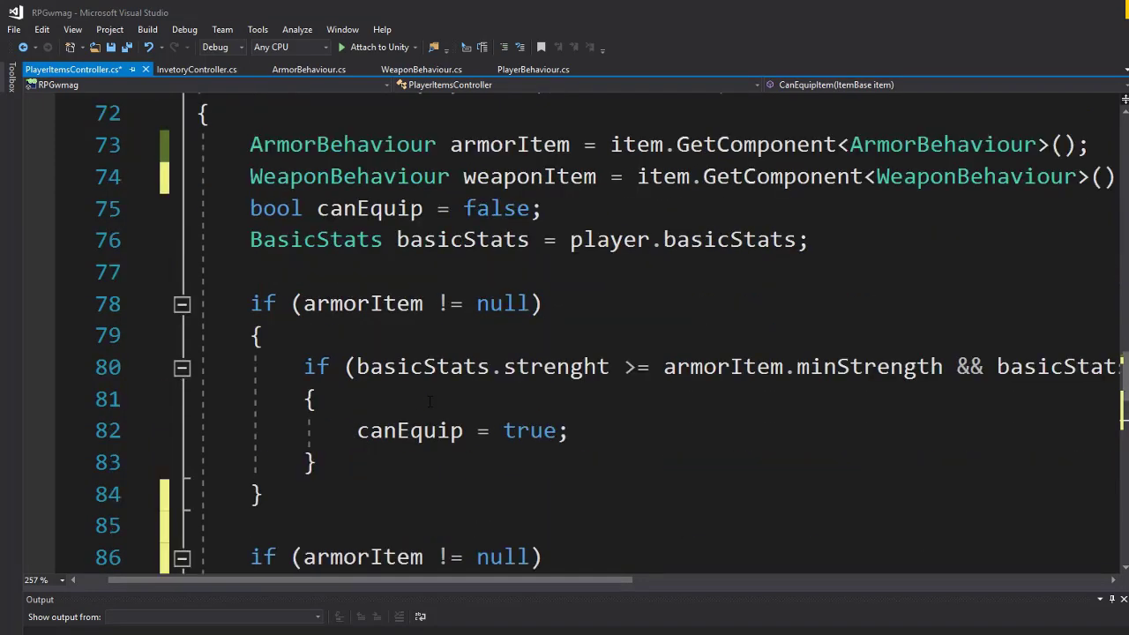
click(575, 144)
click(585, 176)
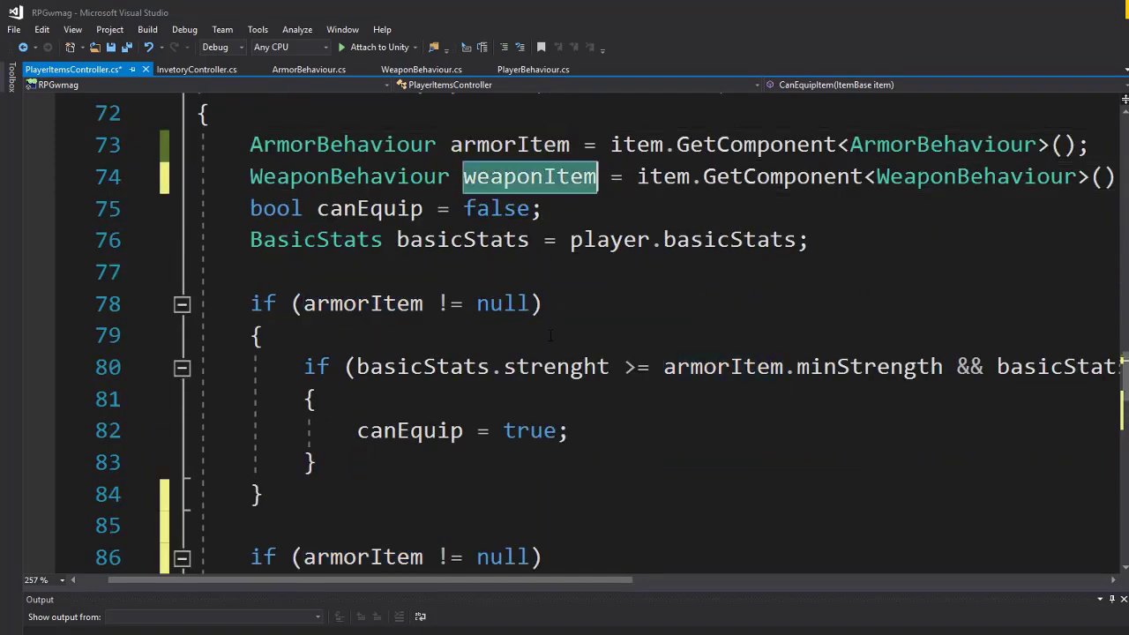
scroll(371, 360, down, 3)
Replace armorItem with weaponItem in the copied null check and strength and agility requirements.
double_click(353, 270)
text(weaponItem)
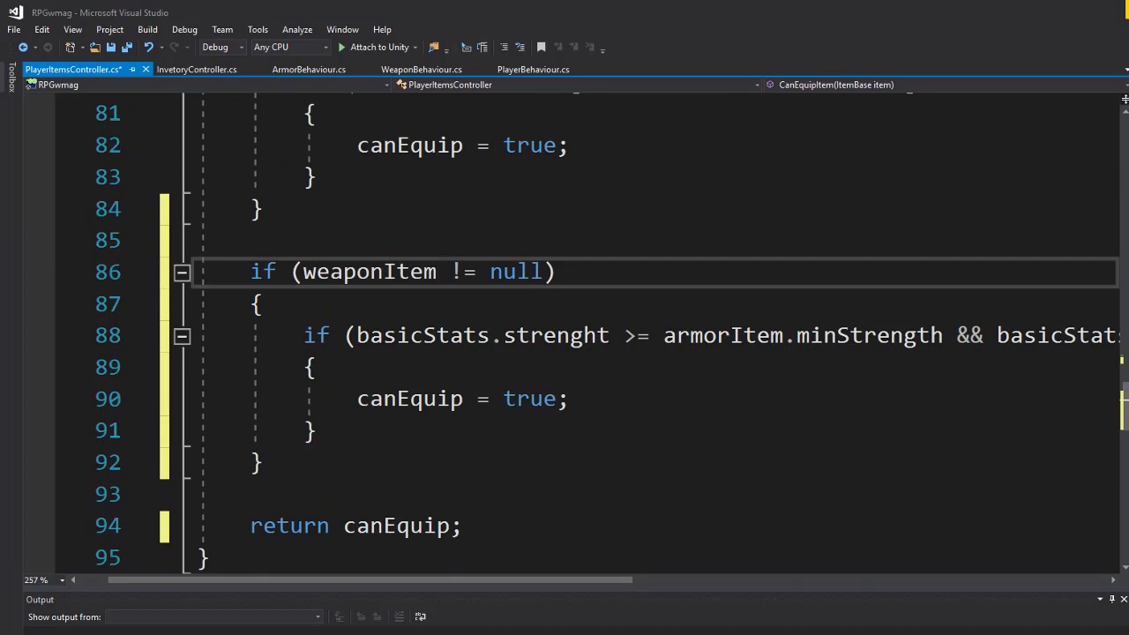
key(ctrl+shift+Left)
key(ctrl+c)
double_click(752, 336)
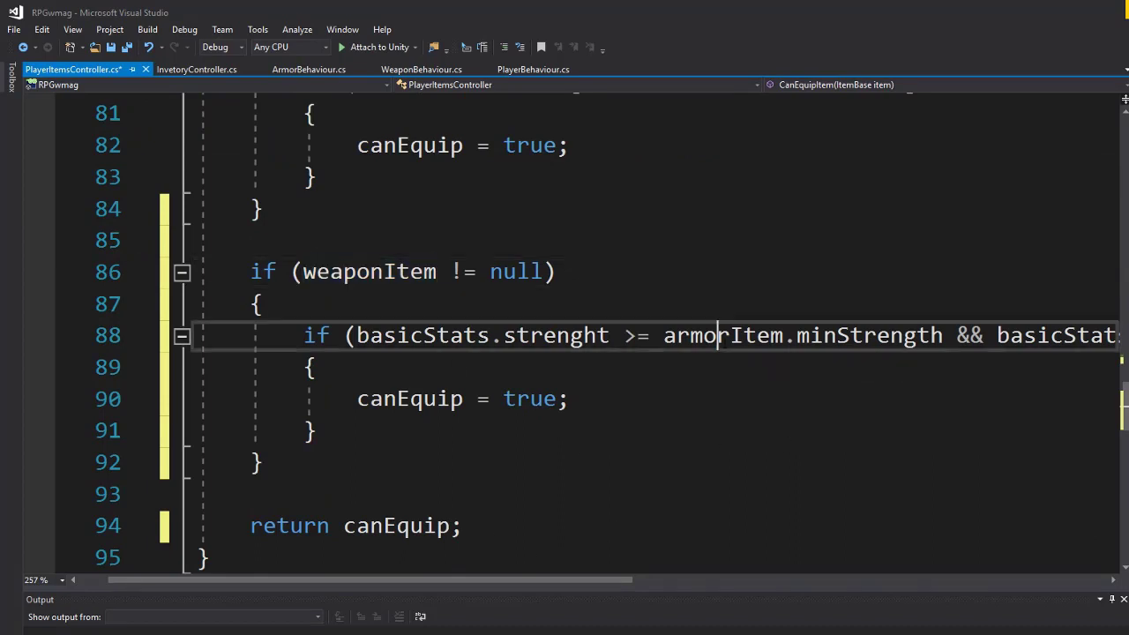
key(ctrl+v)
mouse_move(552, 577)
mouse_down()
mouse_move(809, 580)
mouse_move(477, 582)
mouse_up()
key(ctrl+shift+Left)
double_click(847, 335)
key(ctrl+v)
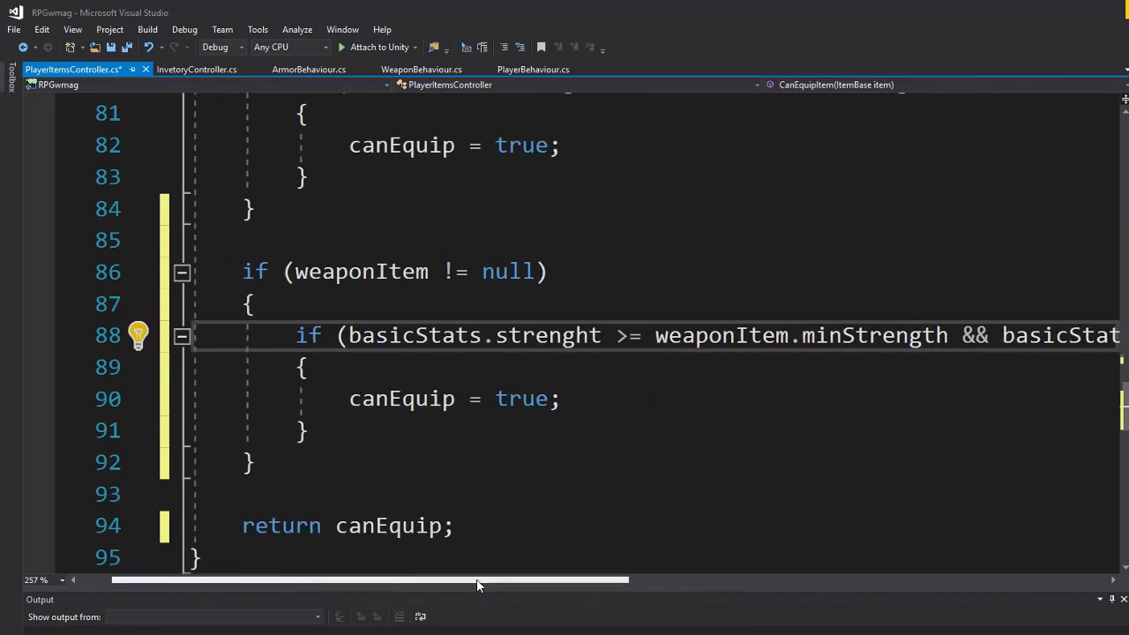
Review the basicStats declaration and all references to armorItem.
scroll(435, 399, down, 2)
scroll(435, 400, up, 2)
scroll(435, 399, up, 1)
scroll(435, 399, up, 2)
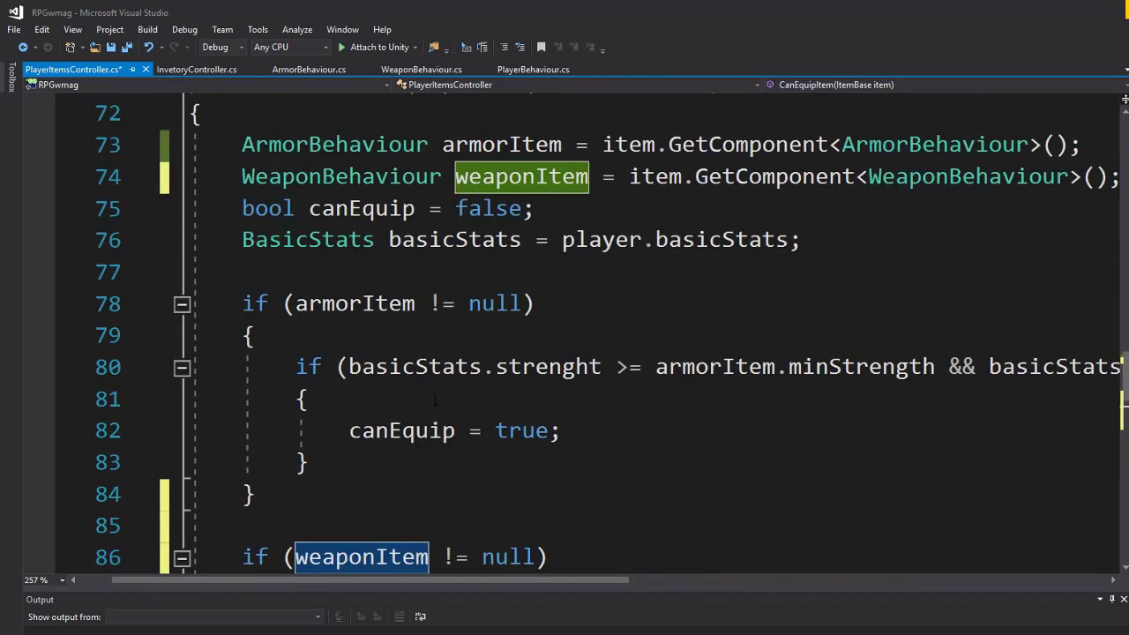
scroll(435, 399, up, 1)
click(536, 336)
scroll(537, 336, down, 1)
scroll(681, 206, up, 1)
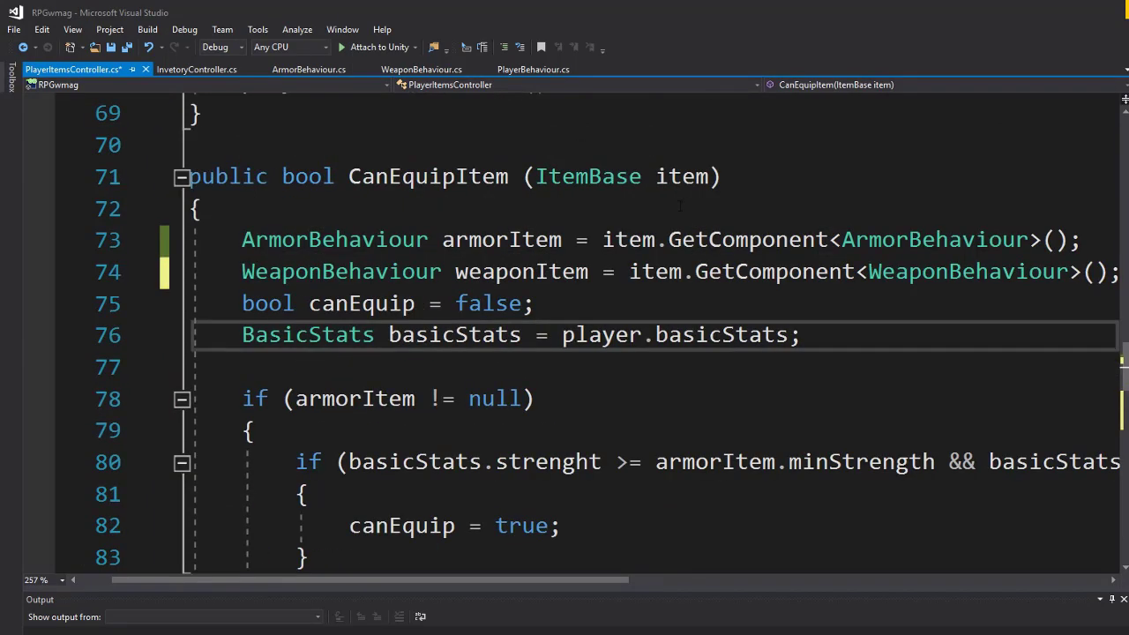
click(523, 239)
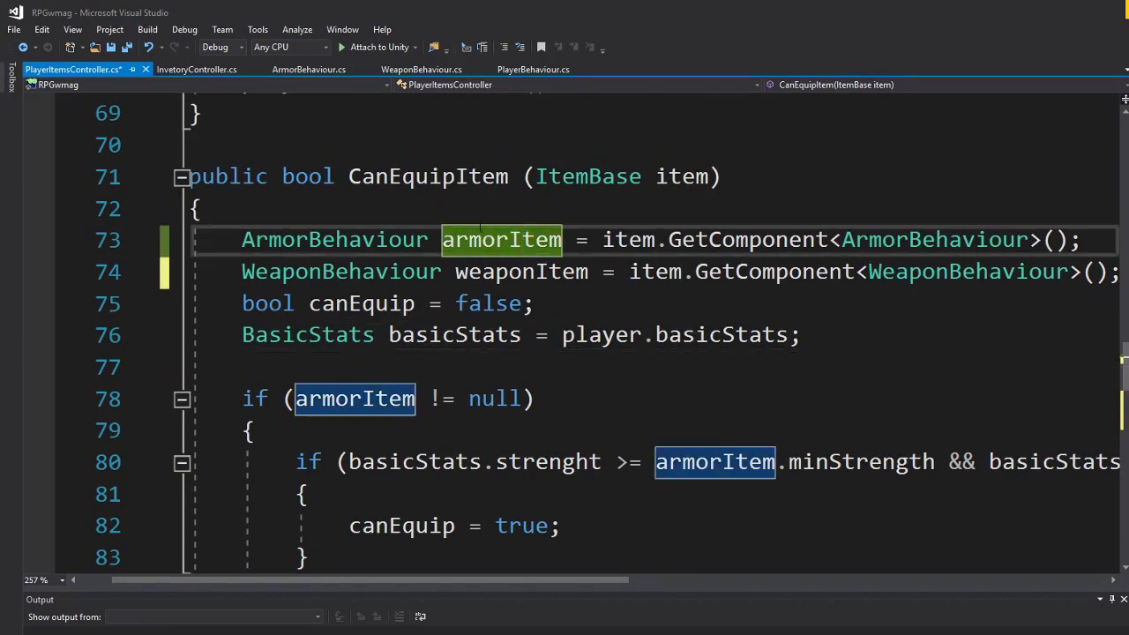
scroll(525, 249, down, 1)
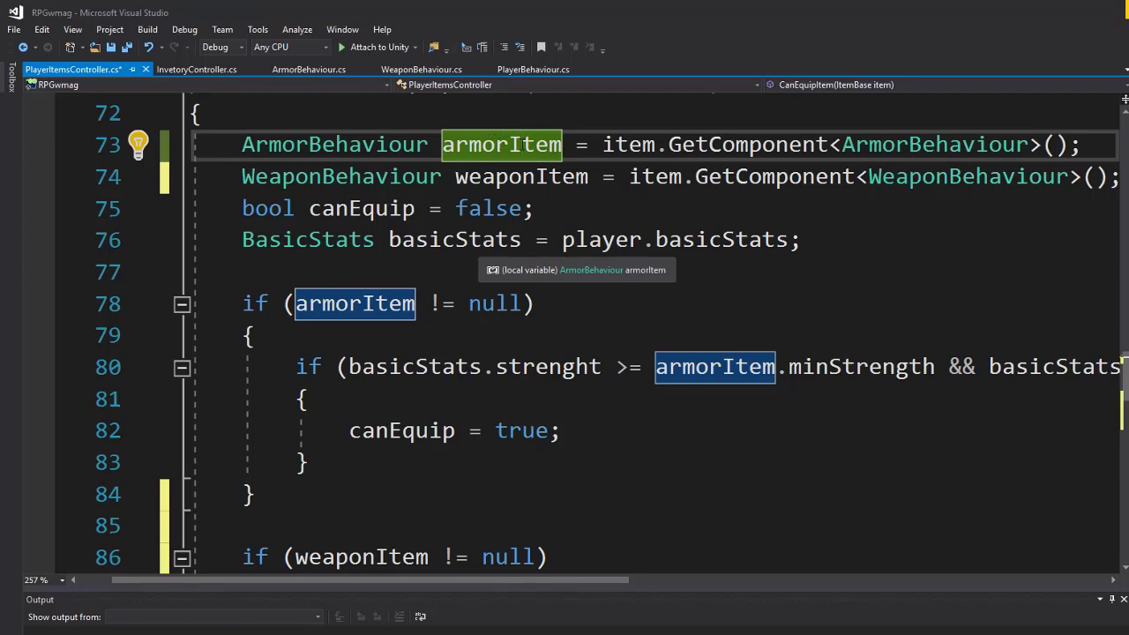
Review the armor check block and all references to weaponItem.
drag(228, 302, 256, 498)
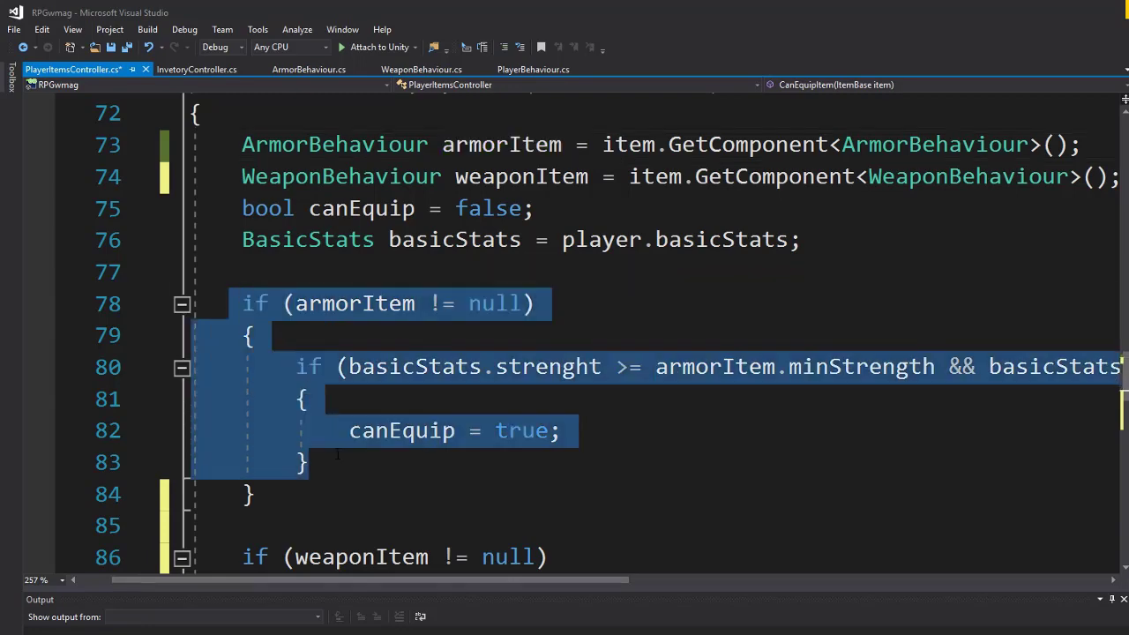
click(523, 177)
click(499, 176)
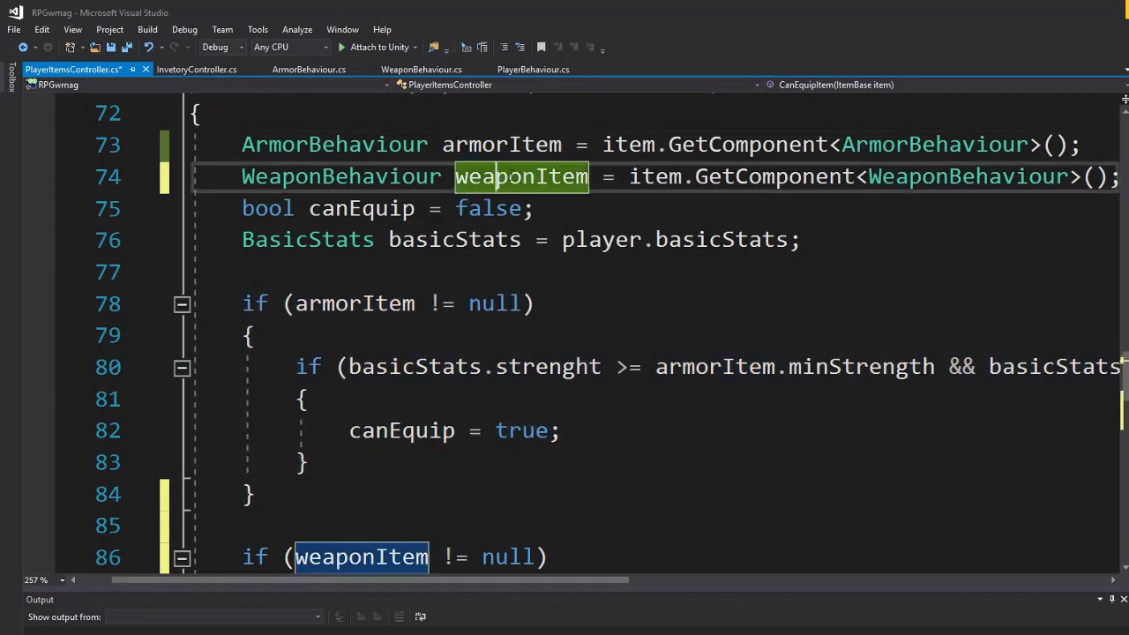
scroll(484, 181, down, 3)
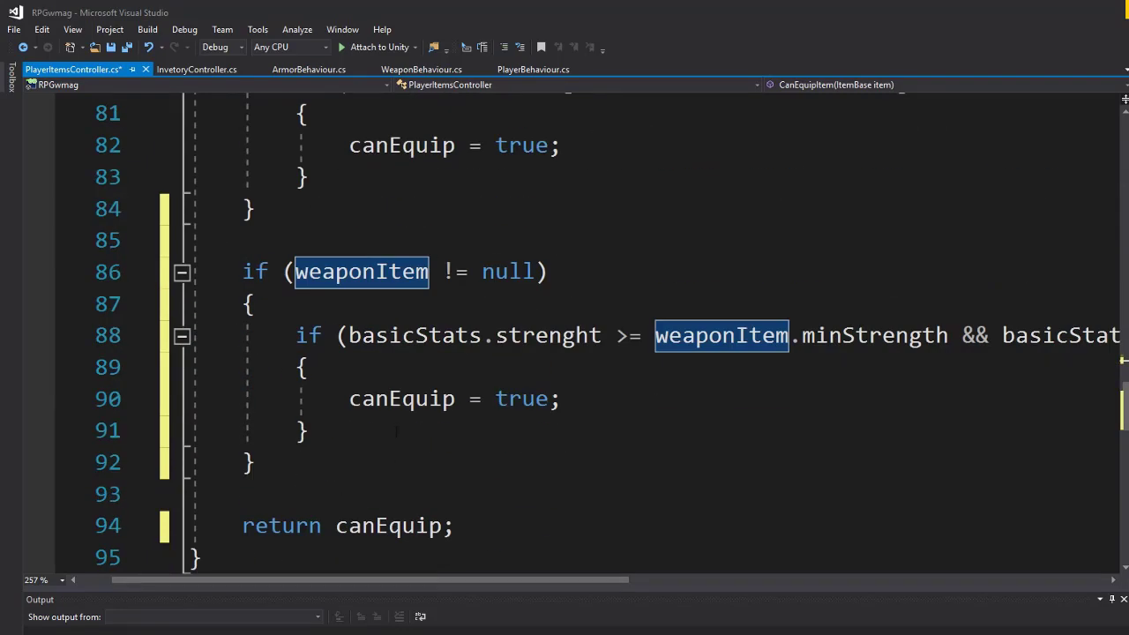
drag(397, 575, 490, 574)
scroll(450, 467, up, 3)
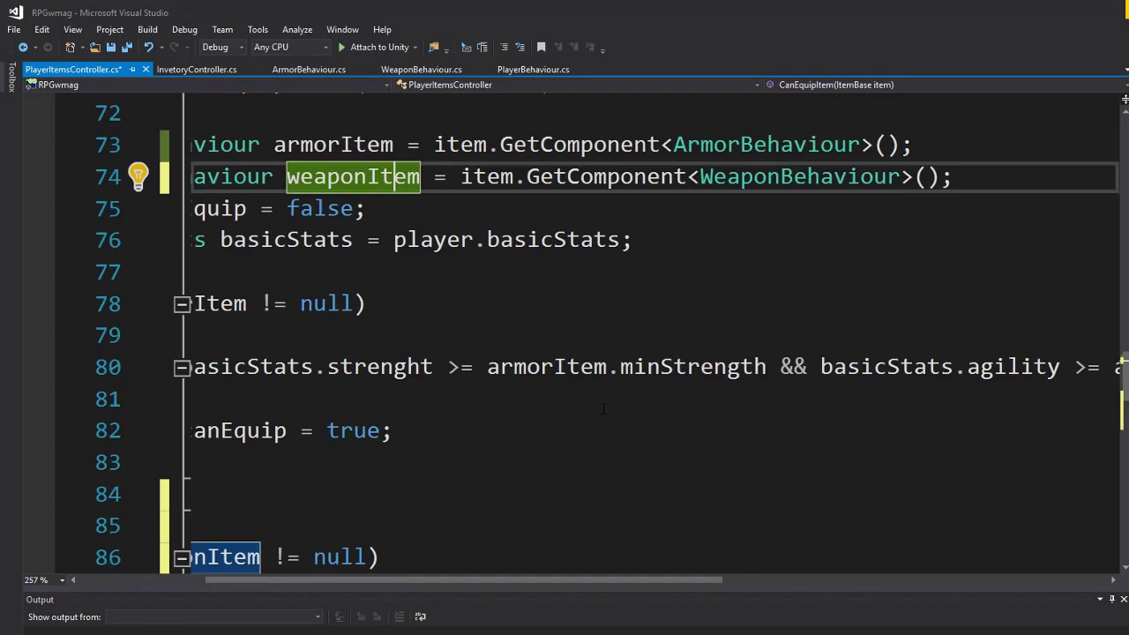
scroll(450, 467, down, 2)
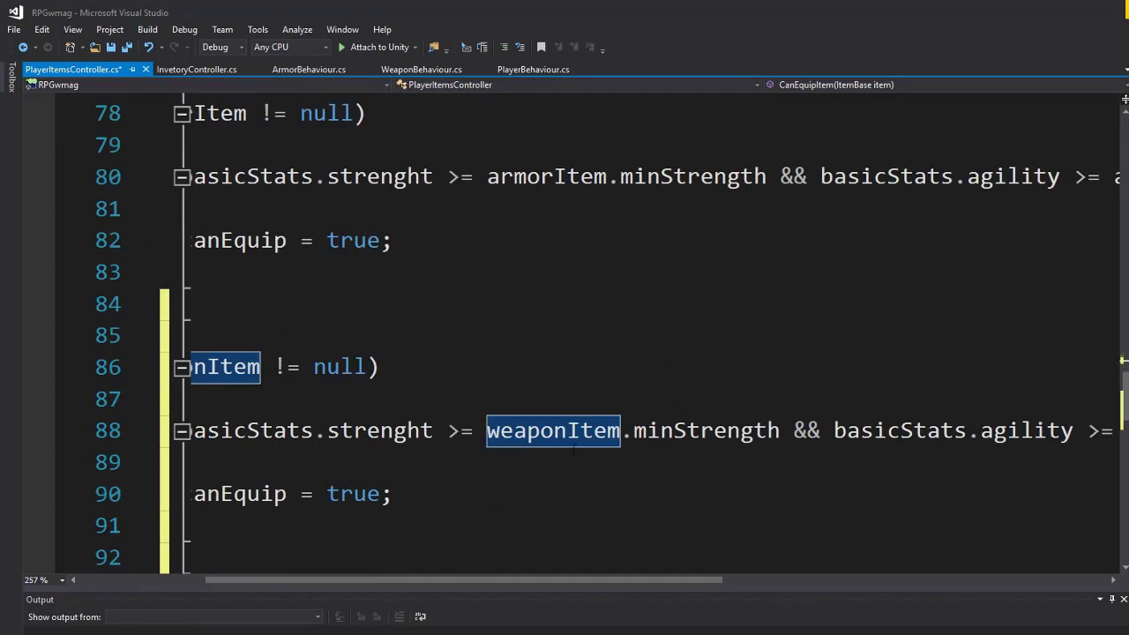
drag(556, 582, 495, 582)
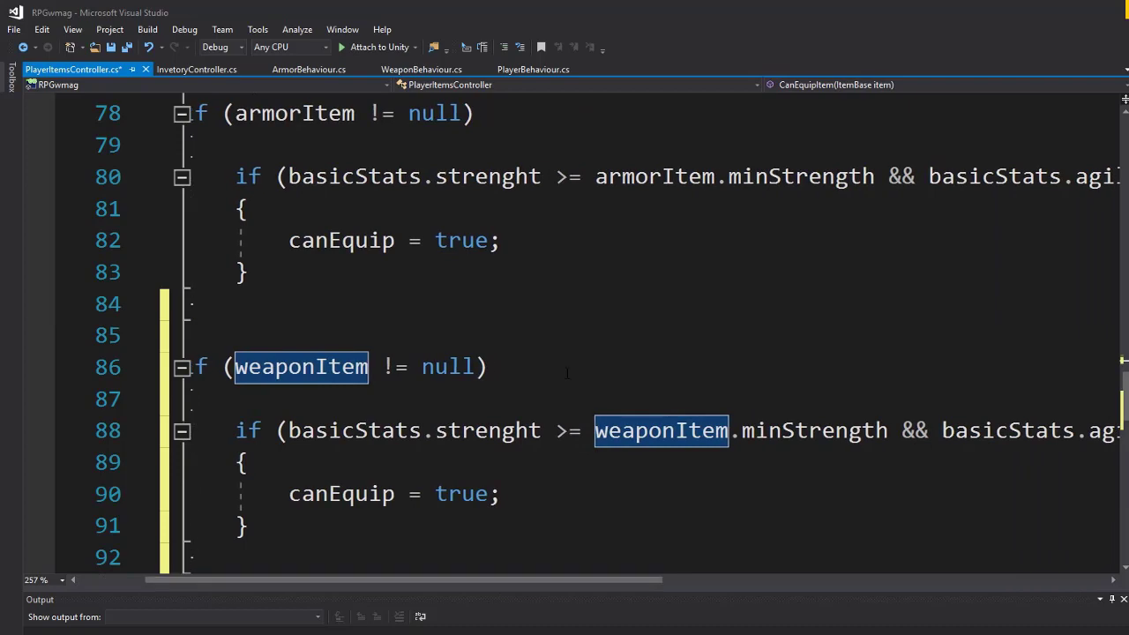
scroll(627, 492, up, 2)
scroll(593, 301, down, 2)
drag(564, 580, 514, 579)
scroll(617, 353, up, 2)
click(591, 180)
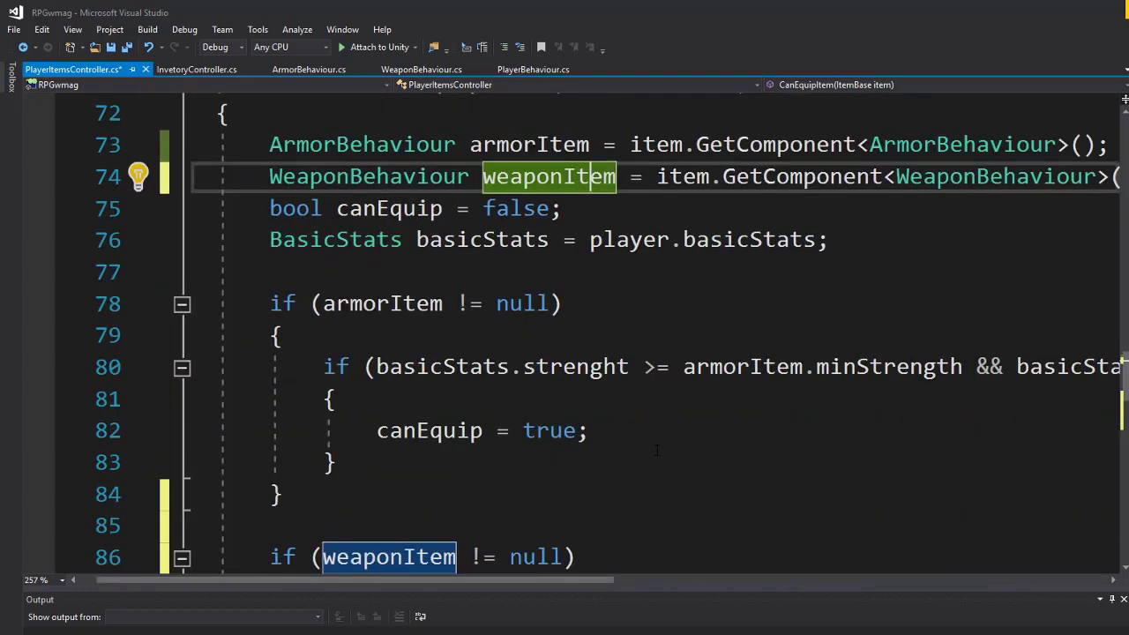
scroll(723, 305, up, 1)
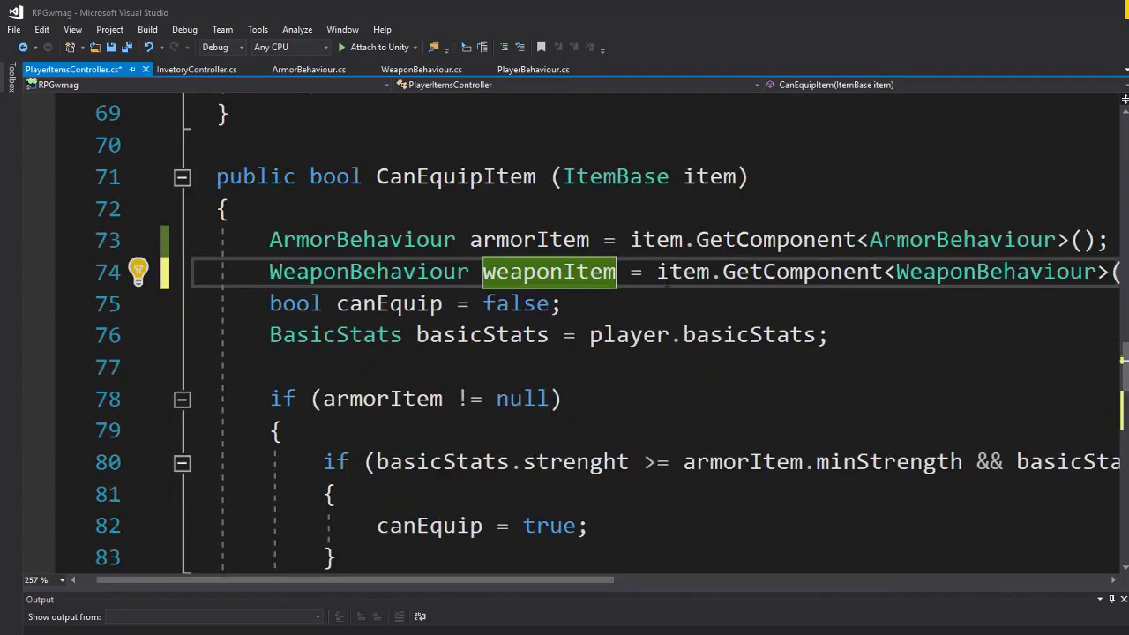
scroll(670, 359, down, 2)
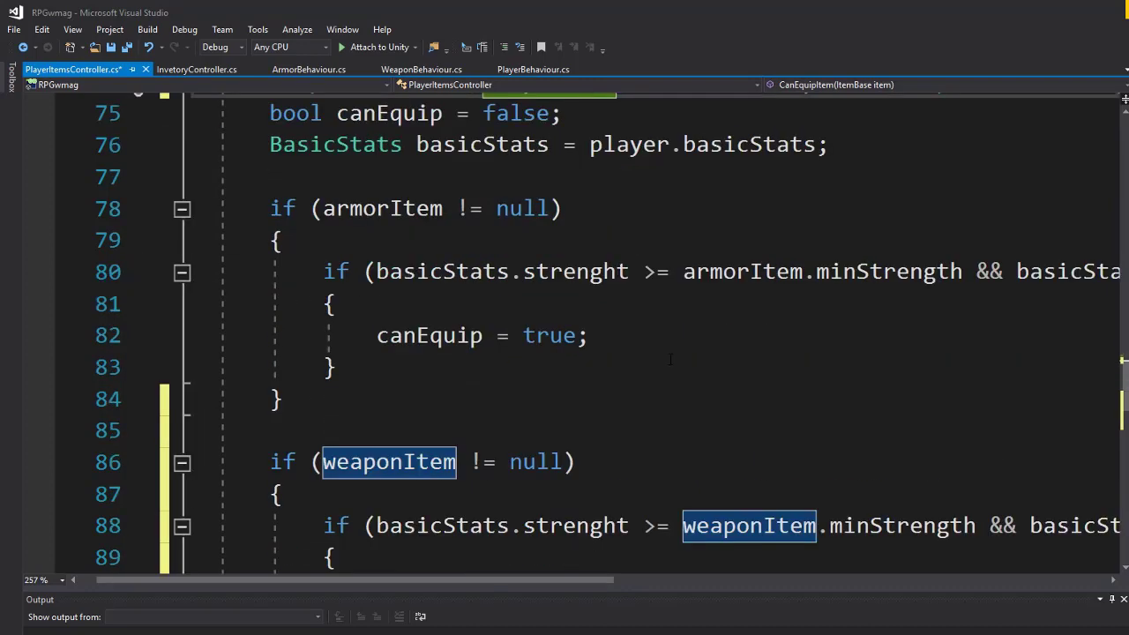
scroll(670, 360, up, 1)
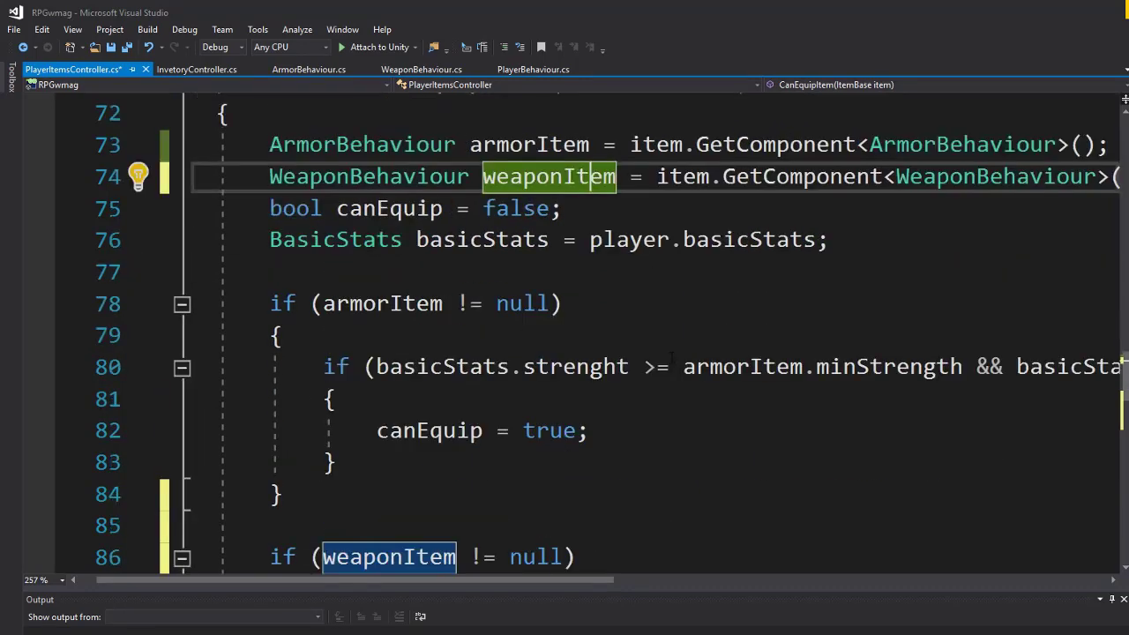
scroll(670, 359, down, 1)
Check the weaponItem block on lines 86–90 and save PlayerItemsController.cs.
mouse_move(282, 208)
mouse_down()
mouse_move(365, 337)
mouse_move(291, 401)
mouse_up()
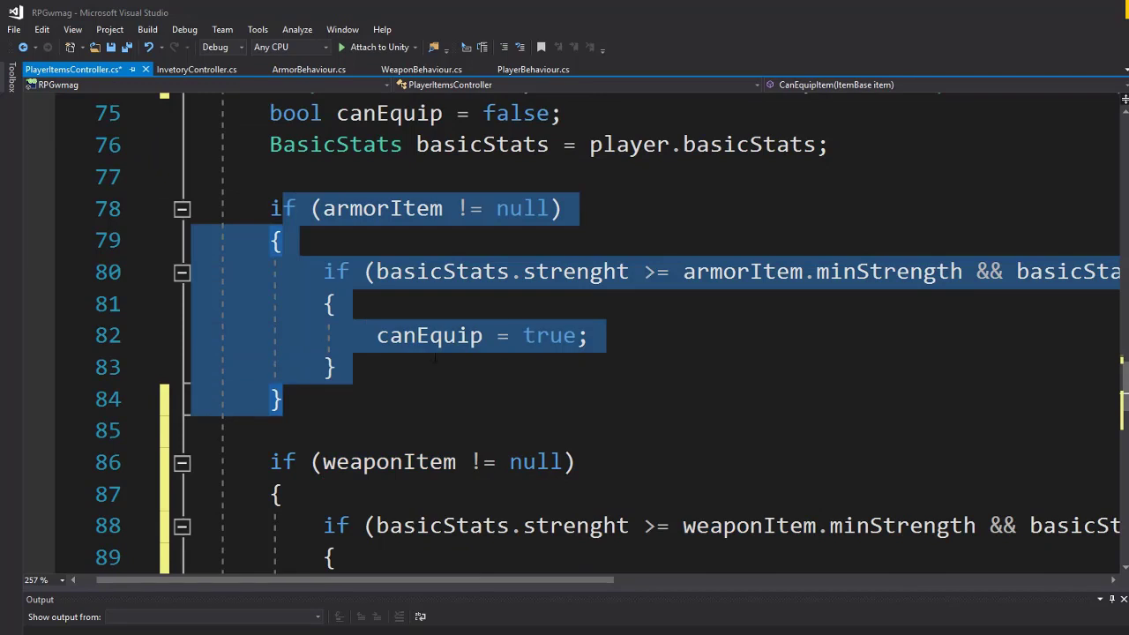
click(473, 303)
scroll(473, 365, down, 3)
drag(238, 162, 378, 304)
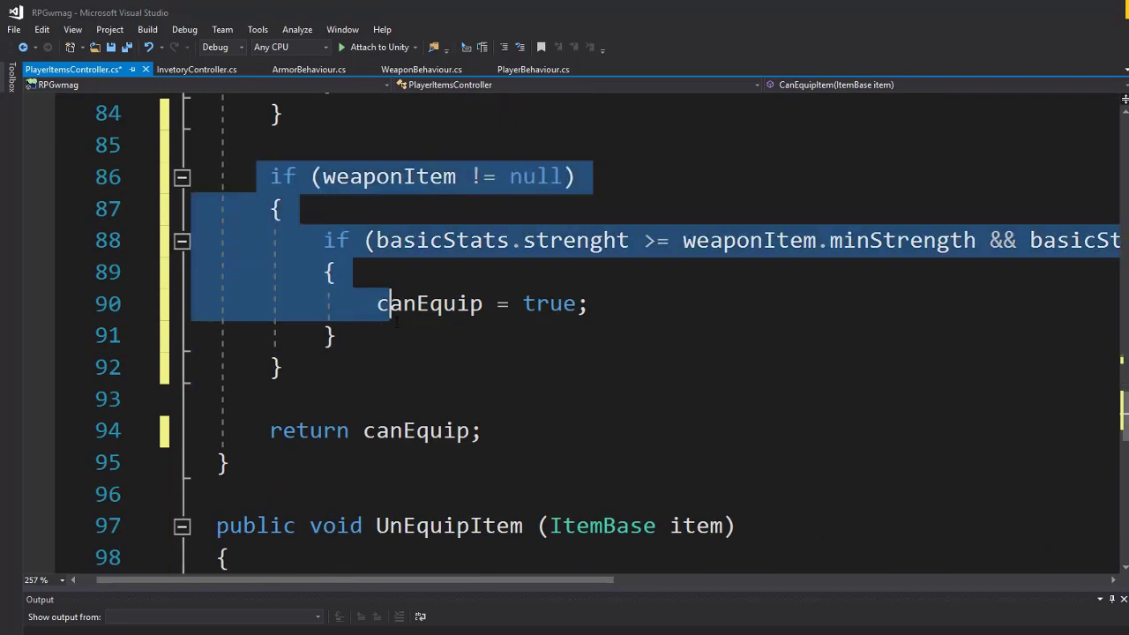
click(284, 367)
click(282, 209)
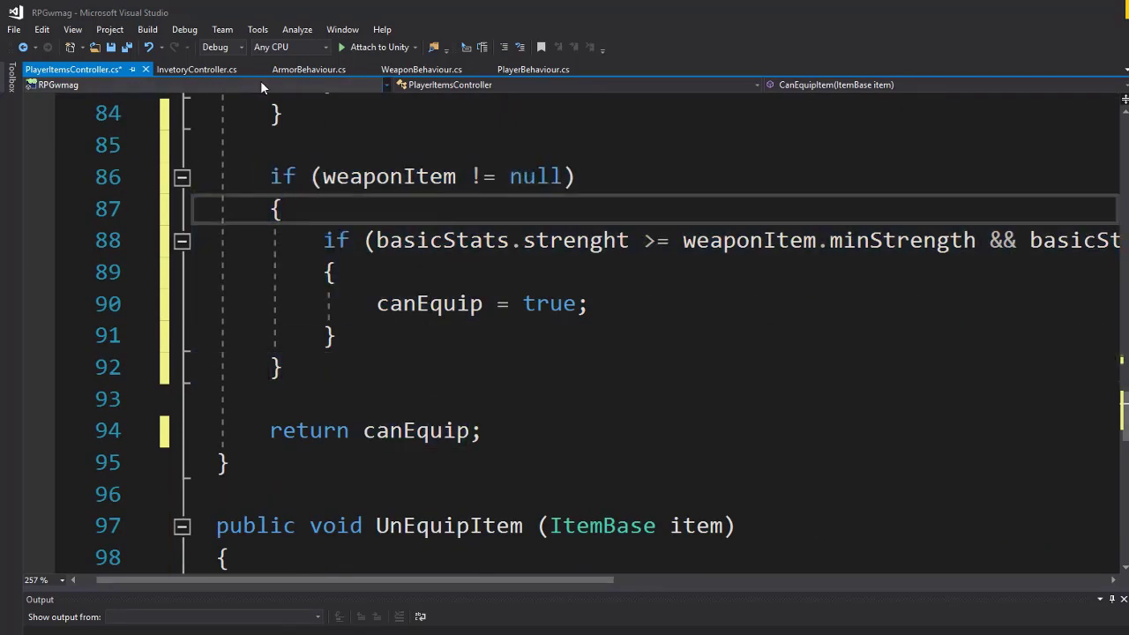
key(ctrl+s)
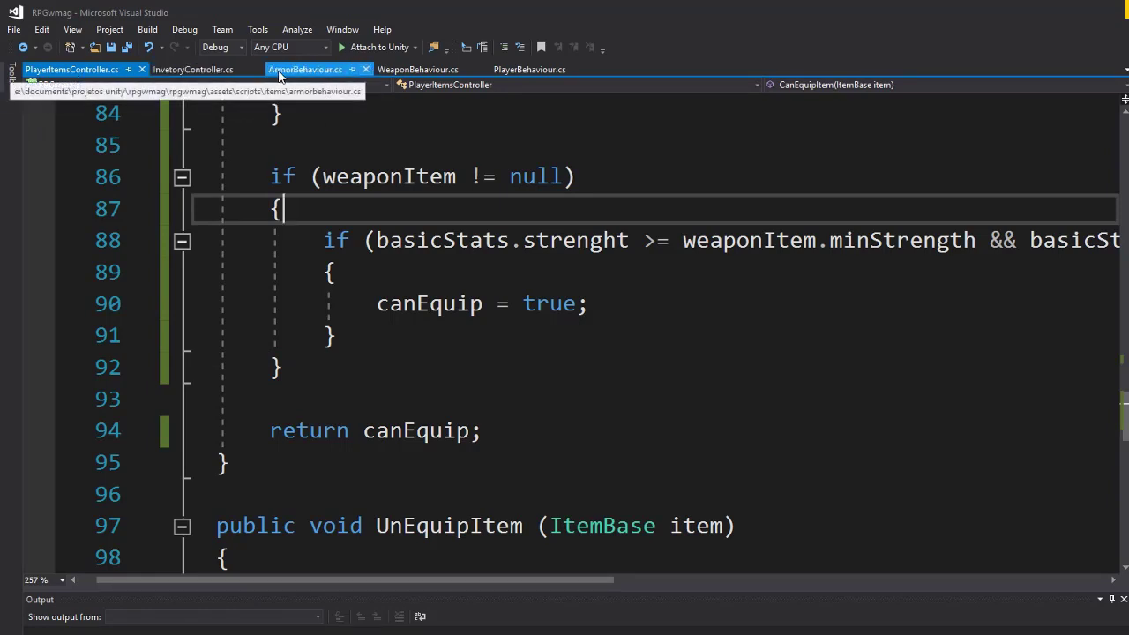
In InvetoryController.cs, inspect the CanEquipItem if block, then open PlayerItemsController's EquipItem definition.
click(204, 70)
click(489, 301)
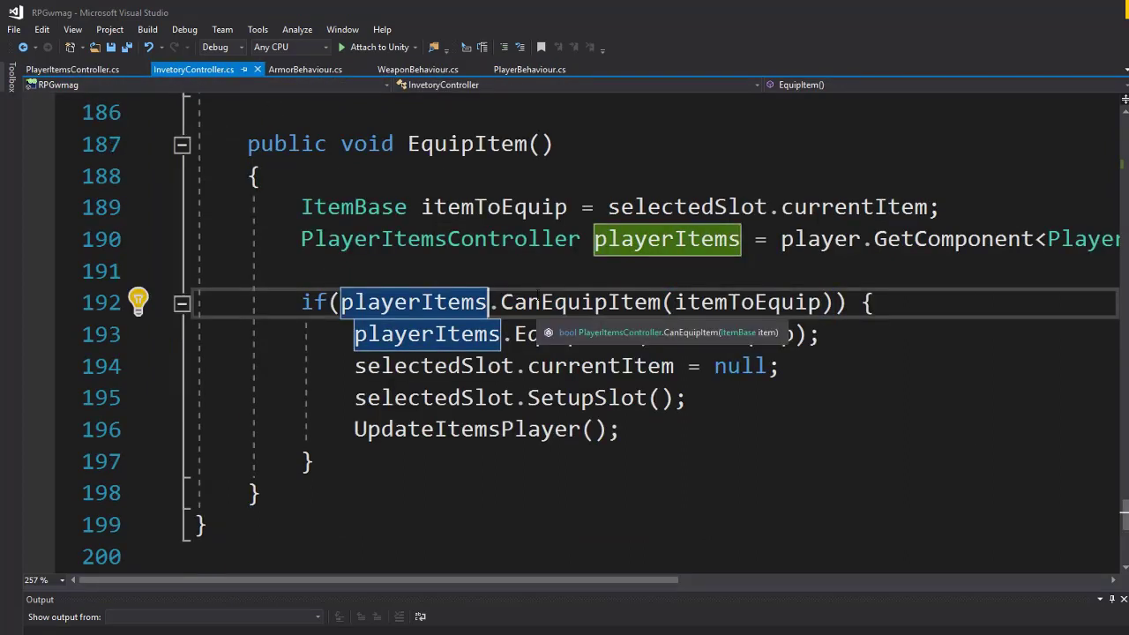
double_click(537, 301)
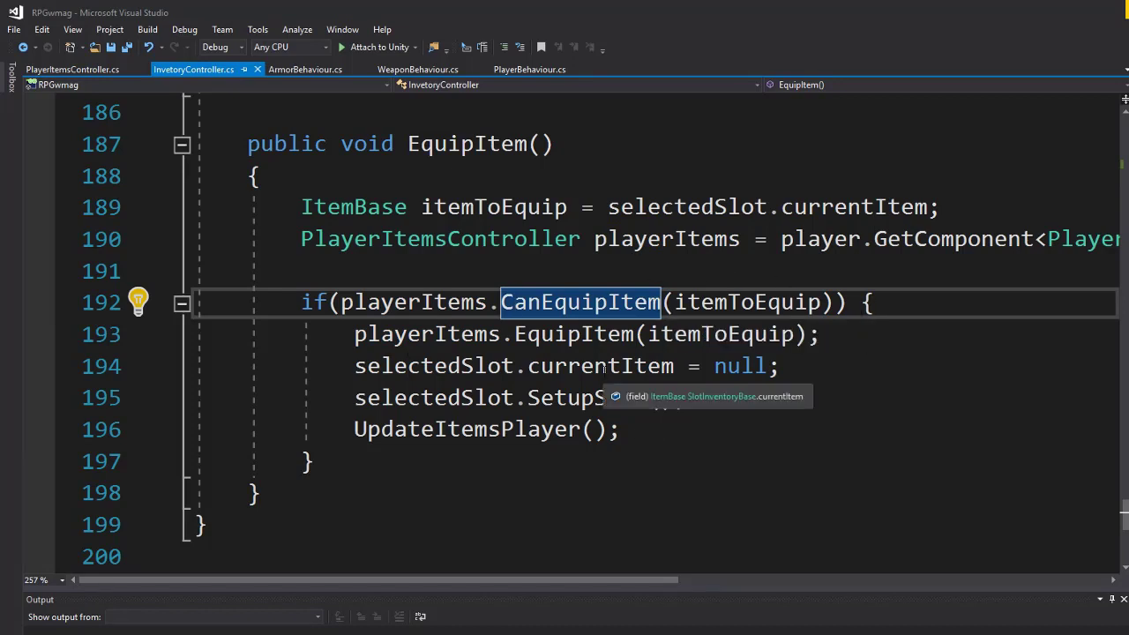
click(558, 456)
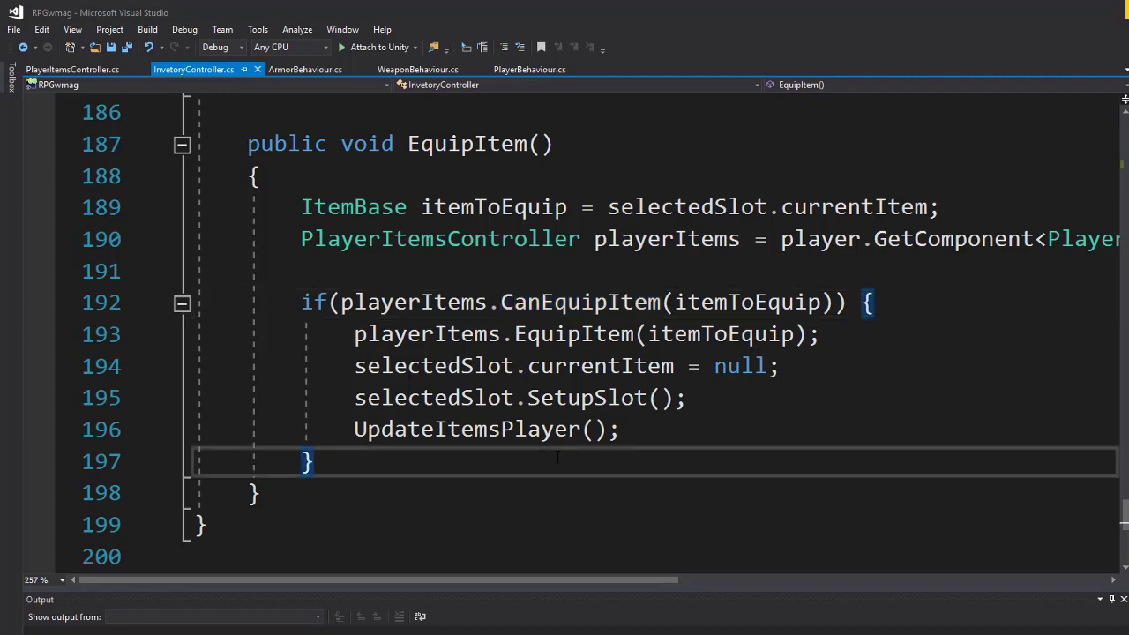
click(424, 398)
drag(327, 366, 623, 429)
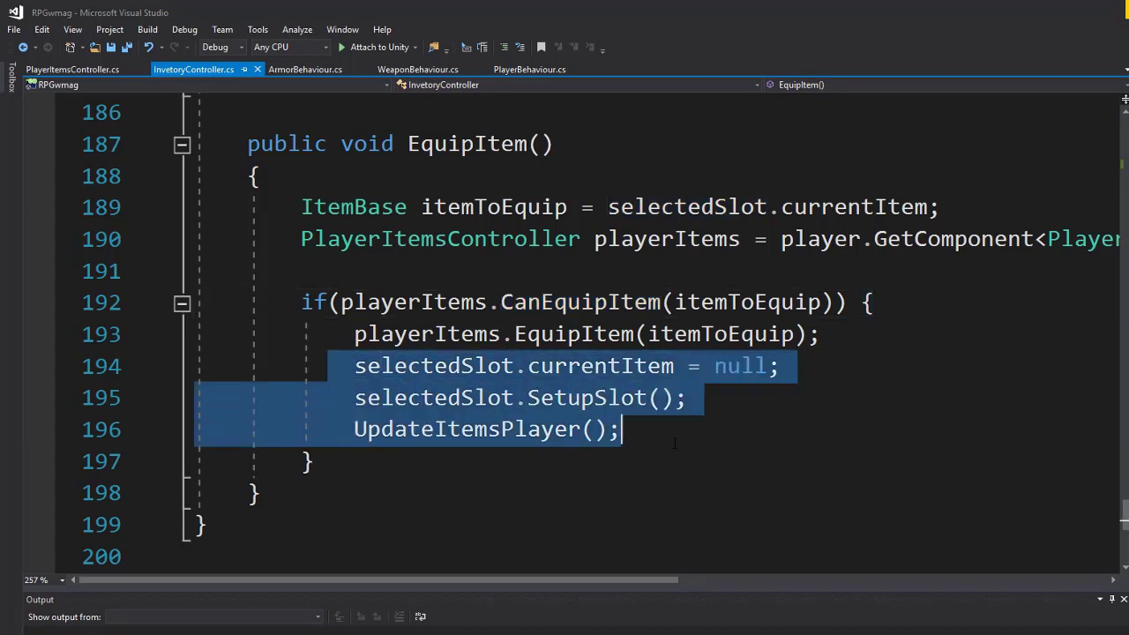
click(714, 366)
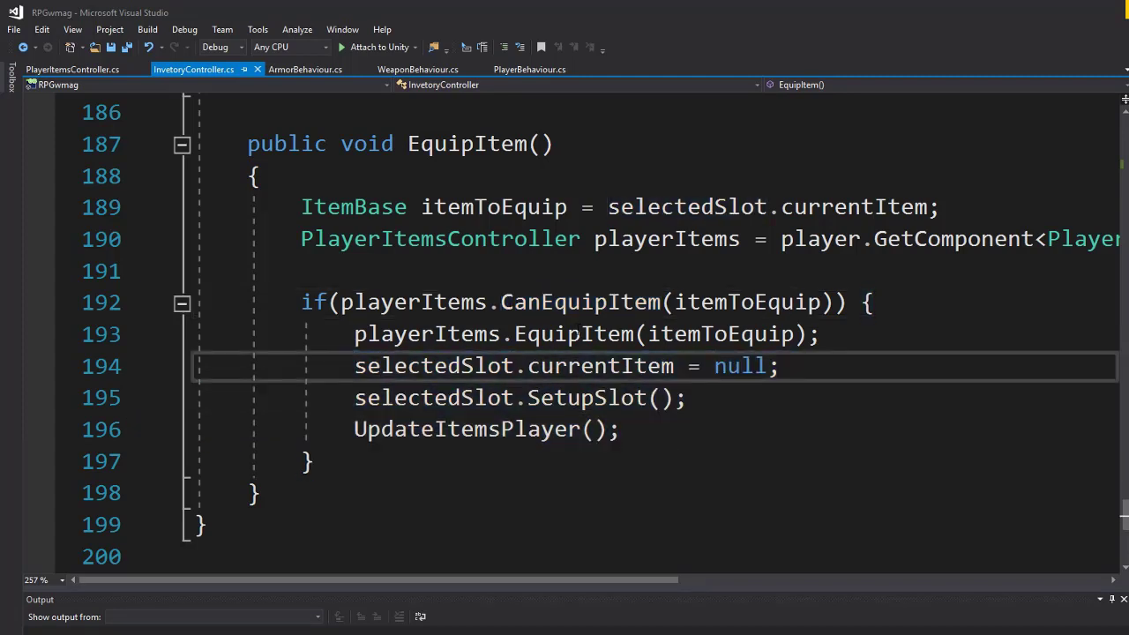
ctrl+click(566, 335)
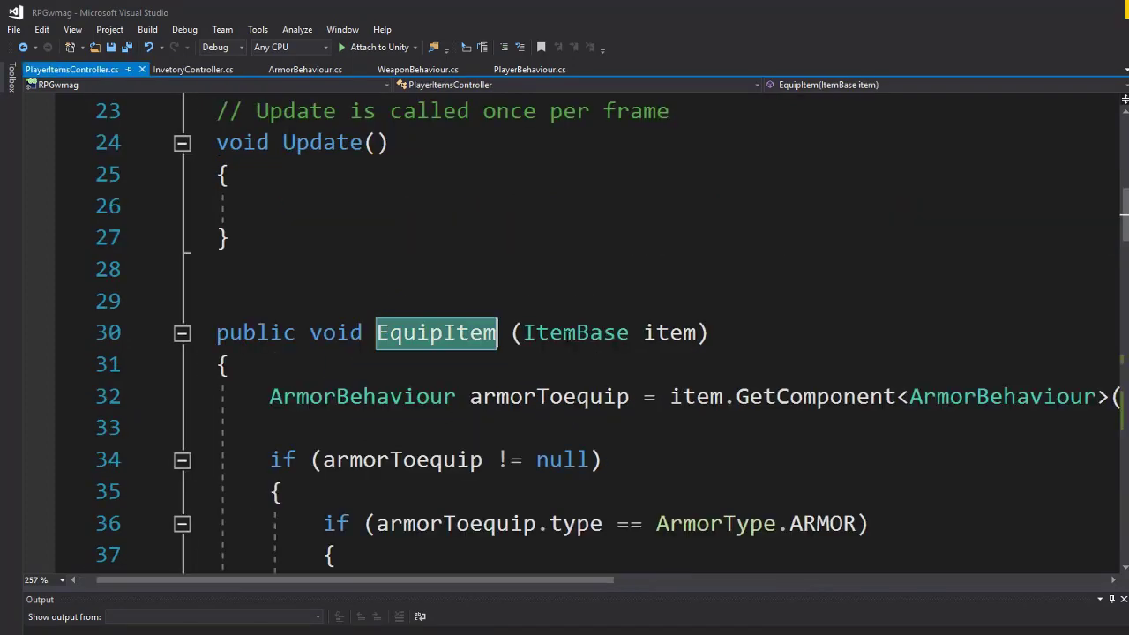
Duplicate the armorToequip declaration on line 32 as a new line 33.
click(408, 427)
scroll(408, 432, down, 2)
scroll(409, 432, down, 3)
scroll(409, 432, down, 6)
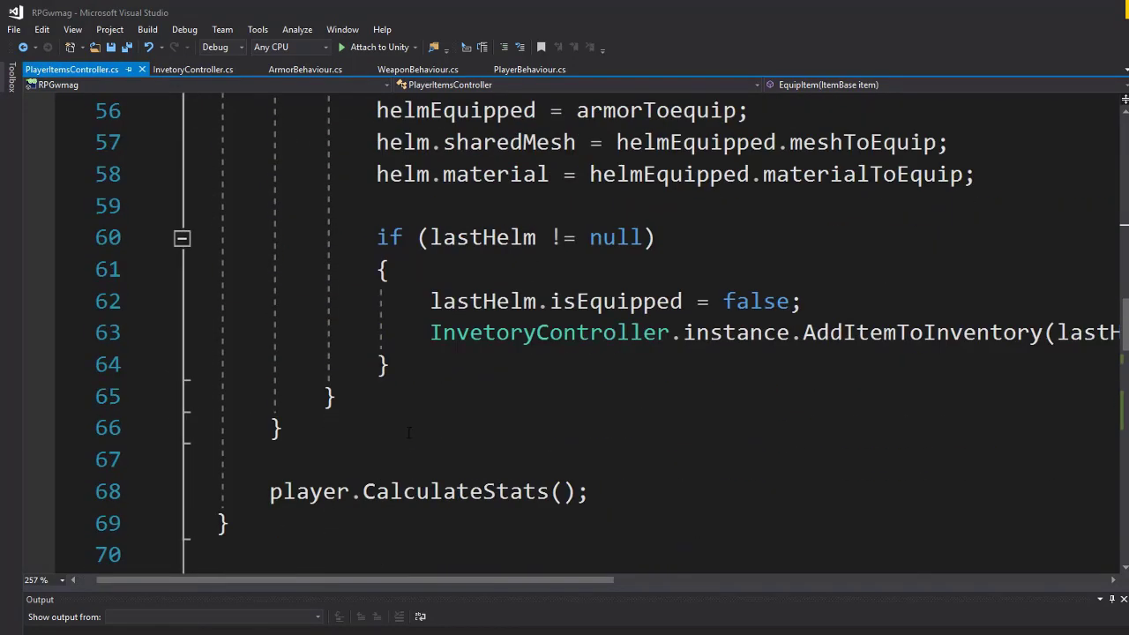
scroll(408, 433, up, 3)
scroll(409, 433, up, 3)
scroll(441, 388, up, 4)
scroll(474, 346, down, 1)
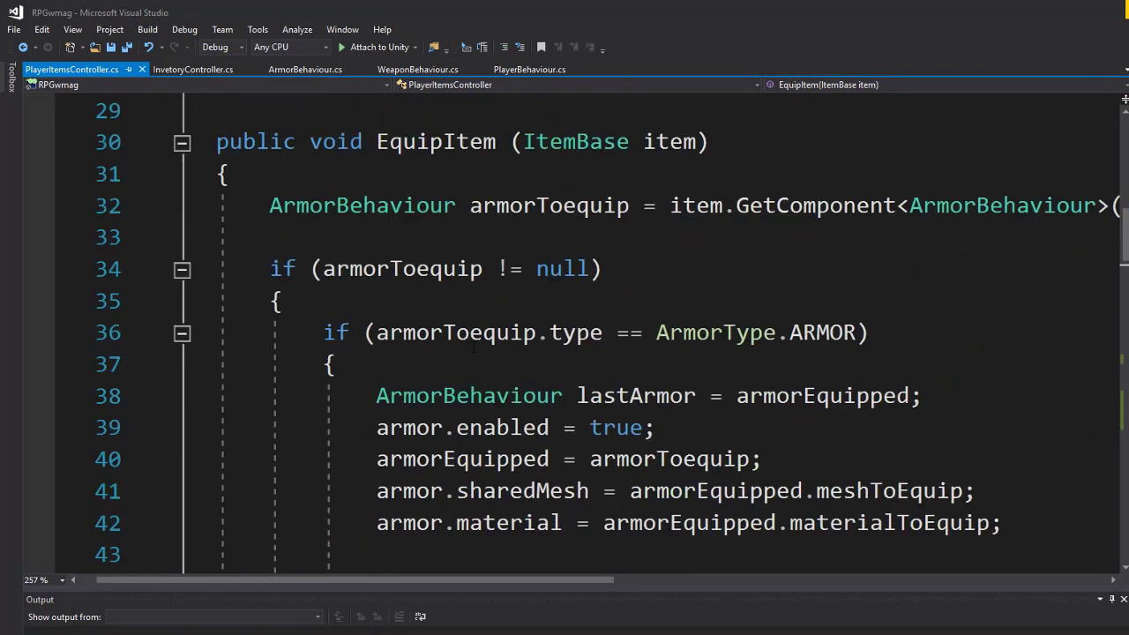
scroll(561, 283, up, 1)
drag(269, 301, 917, 301)
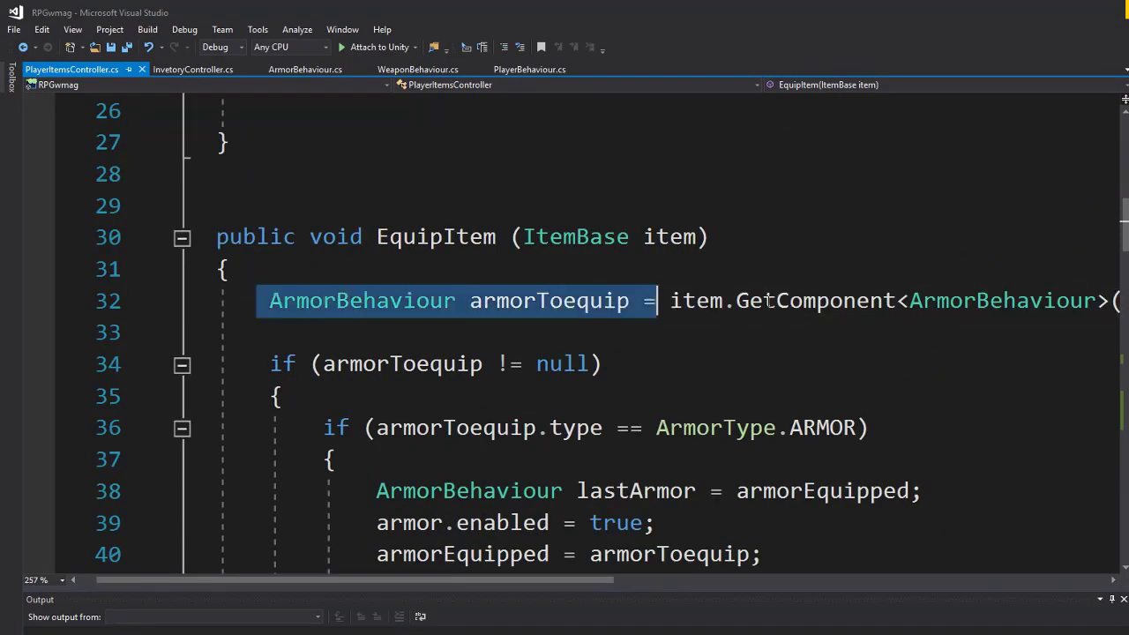
click(951, 303)
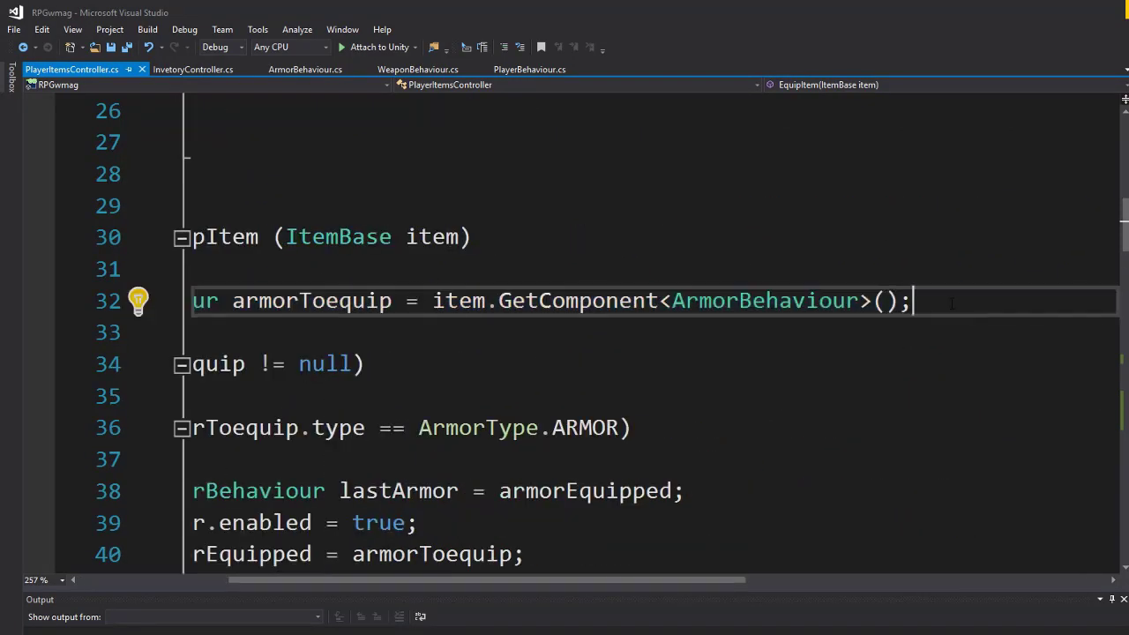
key(Return)
text(ArmorBehaviour armorToequip = item.GetComponent<ArmorBehaviour>();)
Turn line 33 into WeaponBehaviour weaponToequip = item.GetComponent<WeaponBehaviour>().
drag(501, 581, 365, 582)
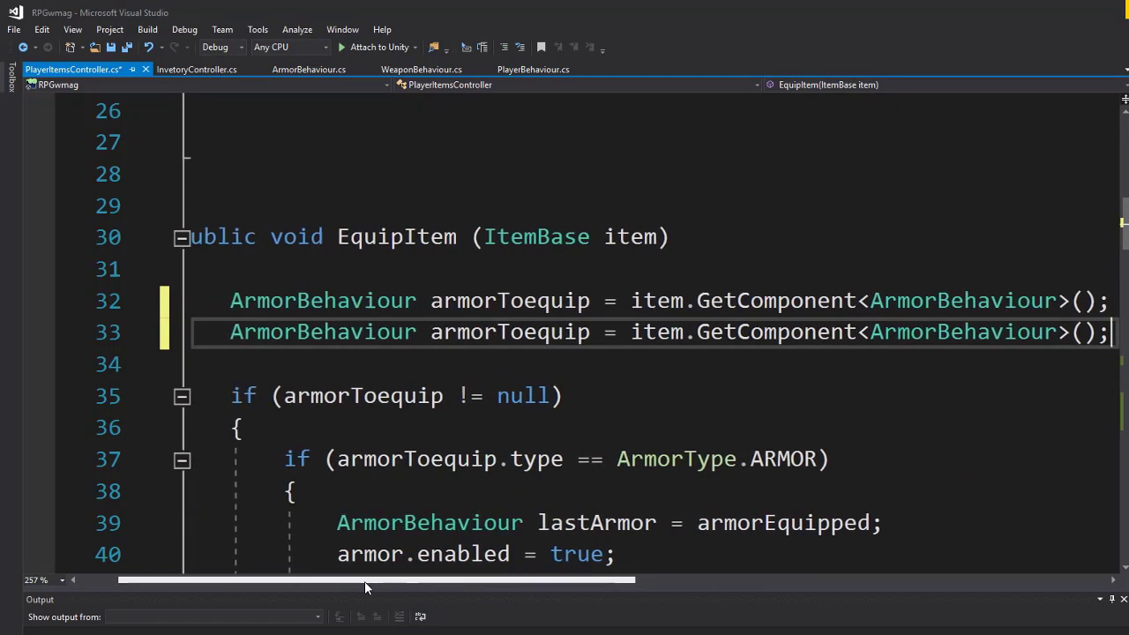
drag(300, 333, 234, 333)
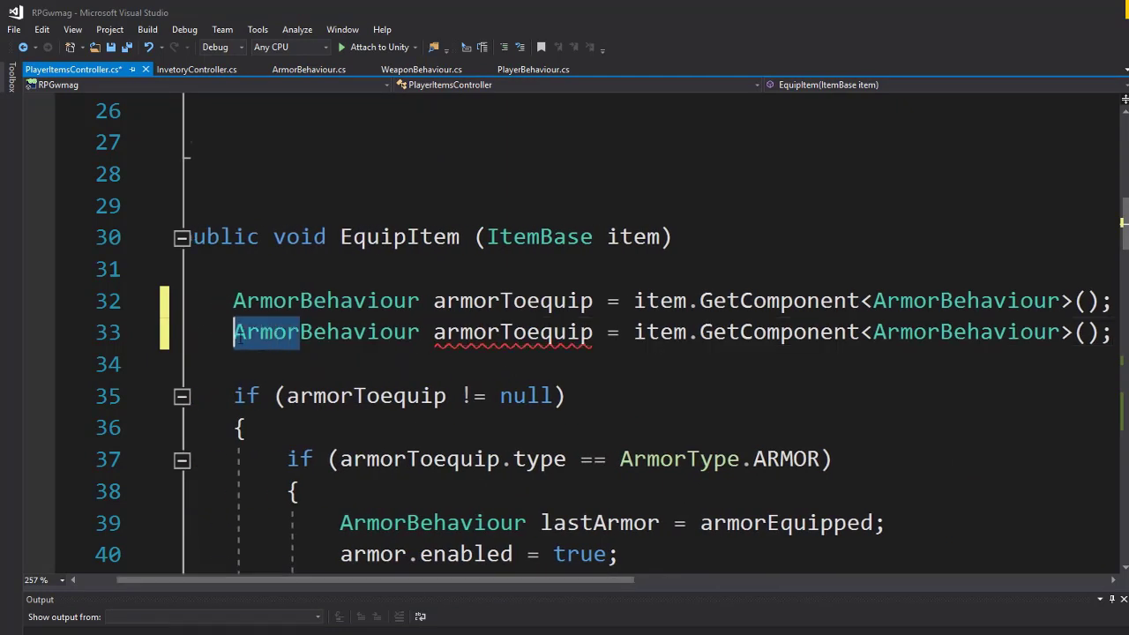
text(WE)
key(BackSpace)
text(eapo)
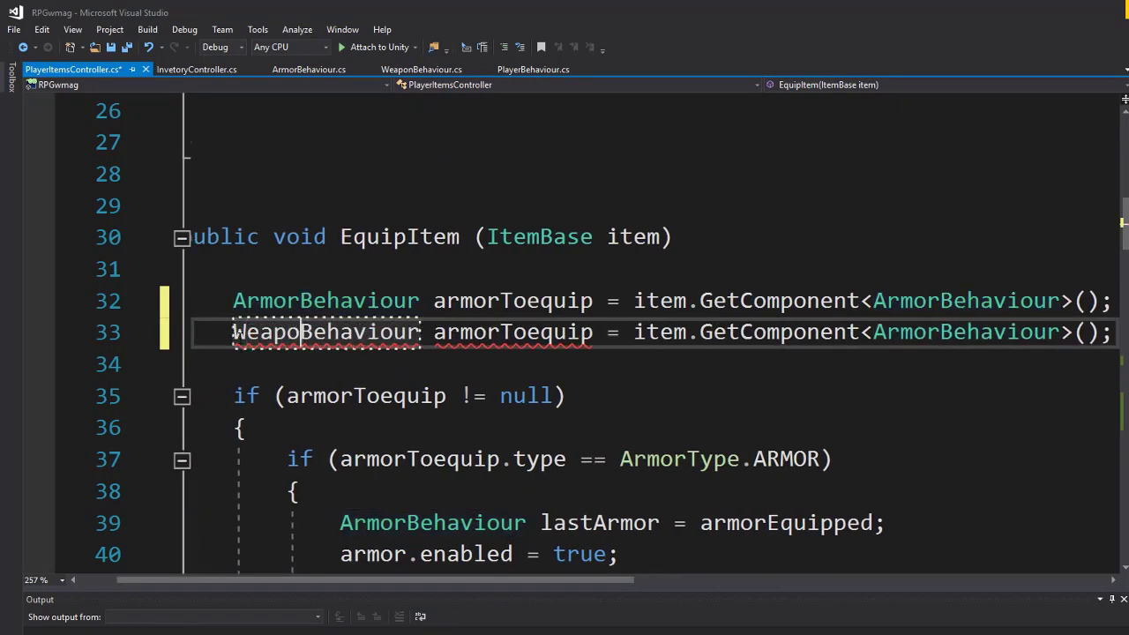
text(n)
double_click(234, 332)
key(ctrl+c)
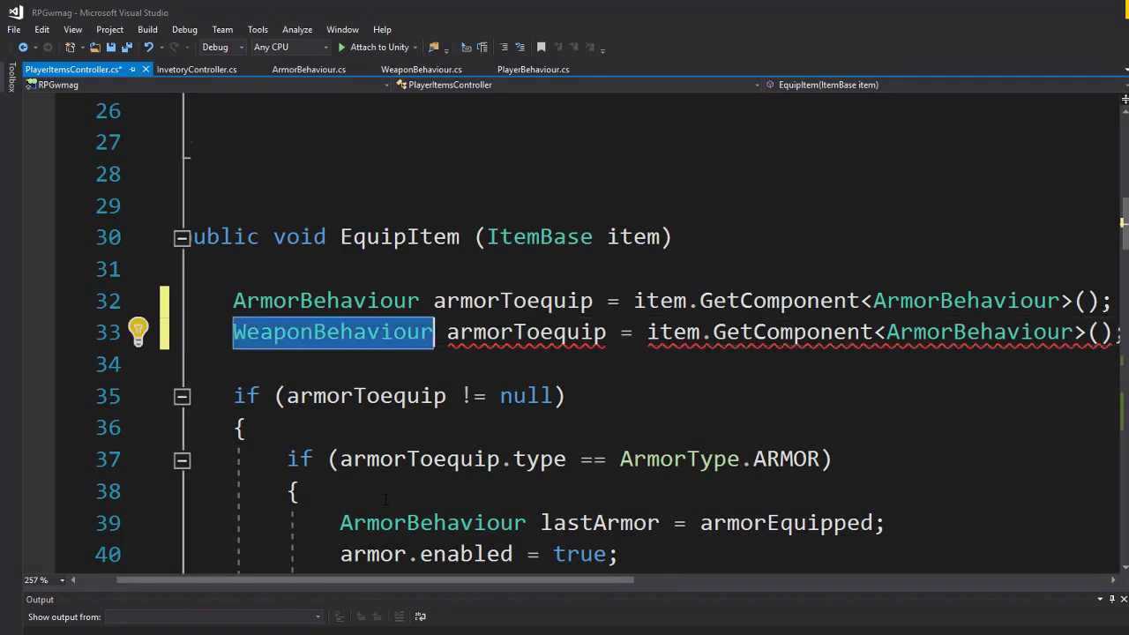
drag(435, 580, 503, 580)
double_click(854, 332)
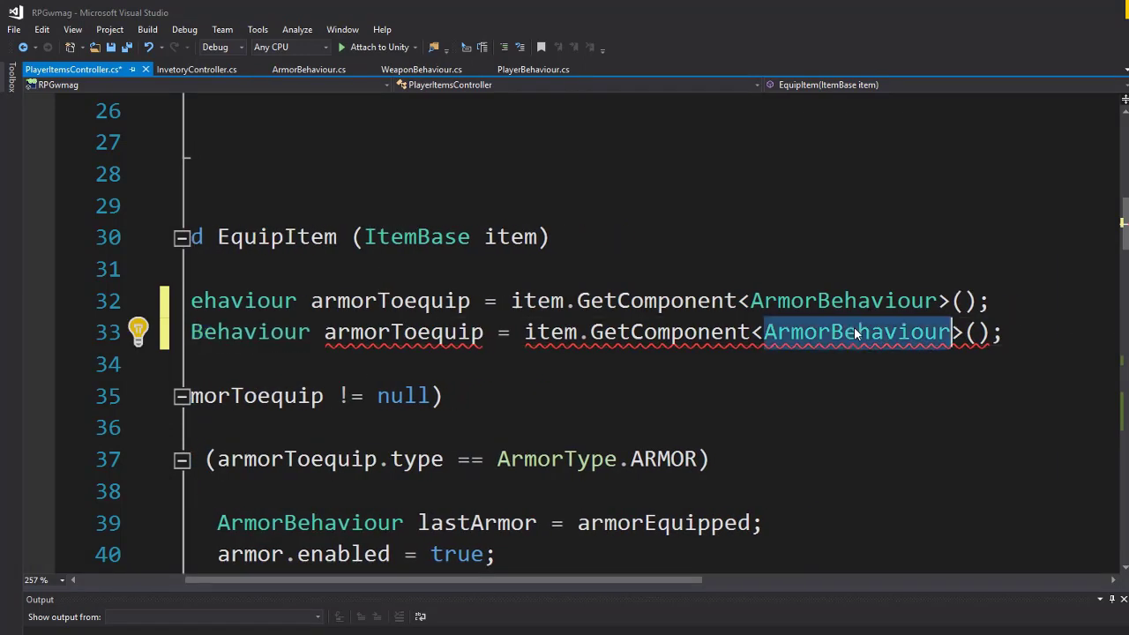
key(ctrl+v)
drag(324, 332, 390, 332)
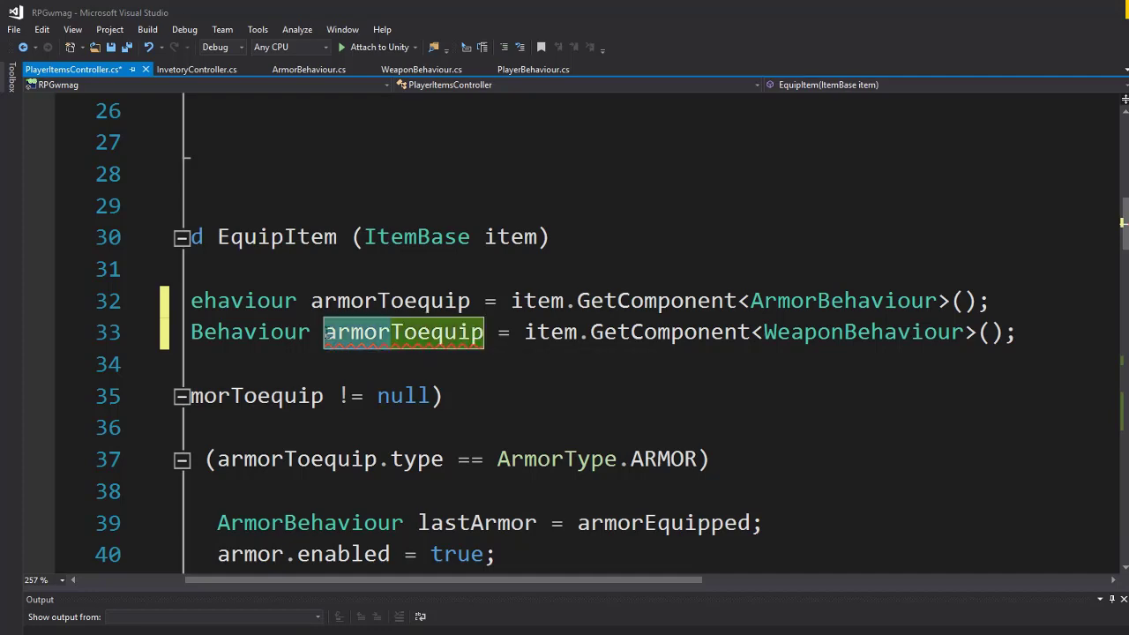
text(weapon)
click(645, 301)
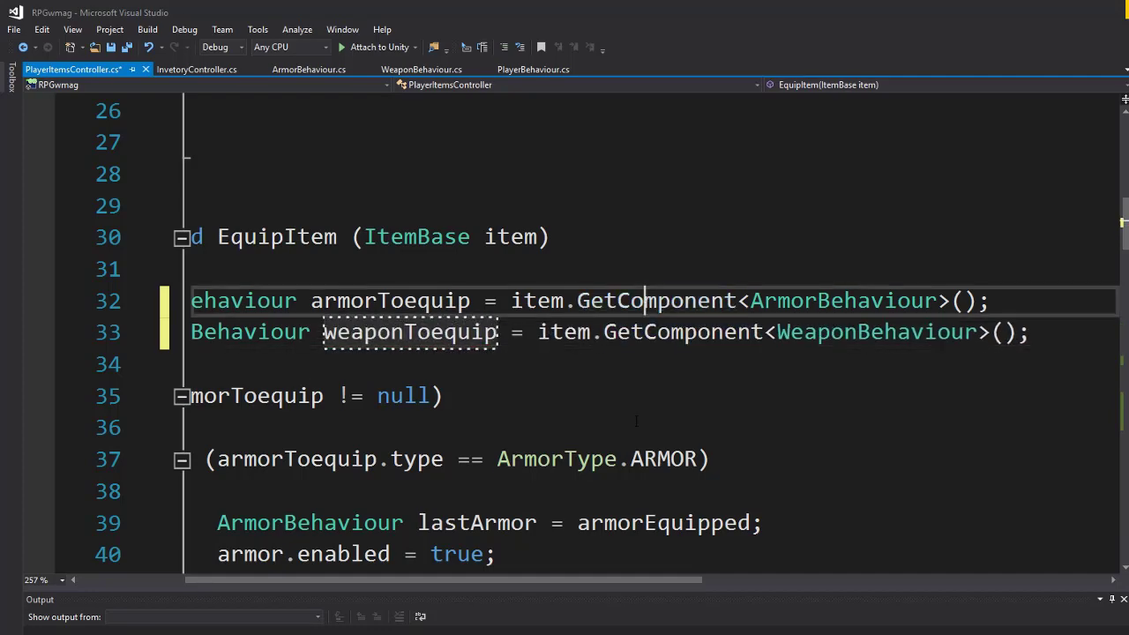
Select the armor-equip code from line 35 to line 67.
drag(570, 579, 458, 582)
scroll(347, 311, down, 1)
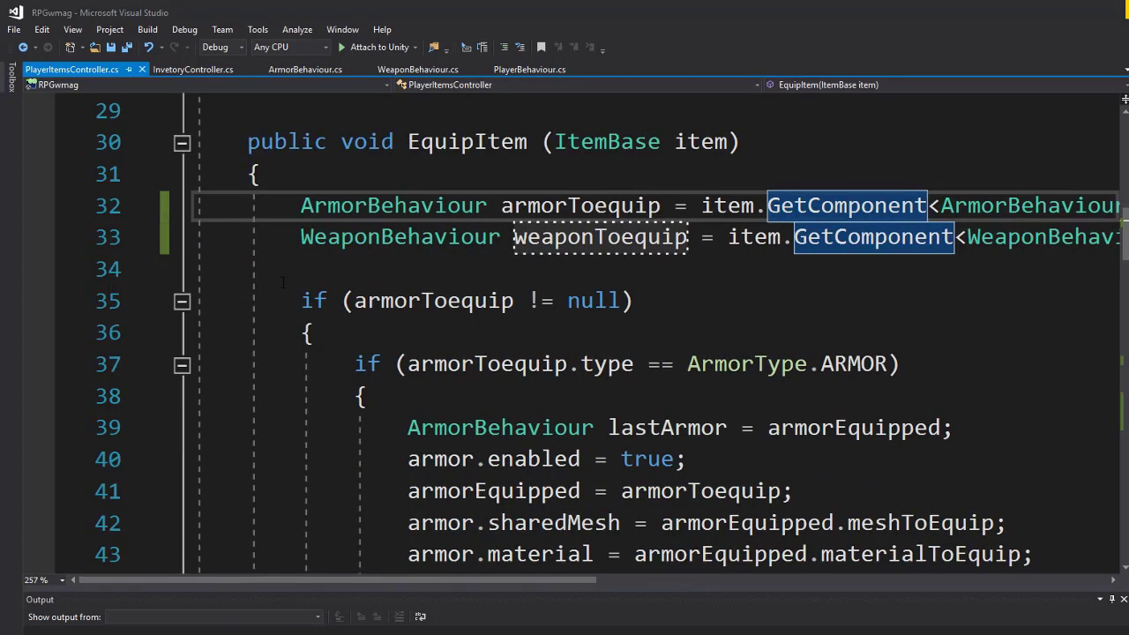
click(348, 311)
drag(347, 317, 468, 183)
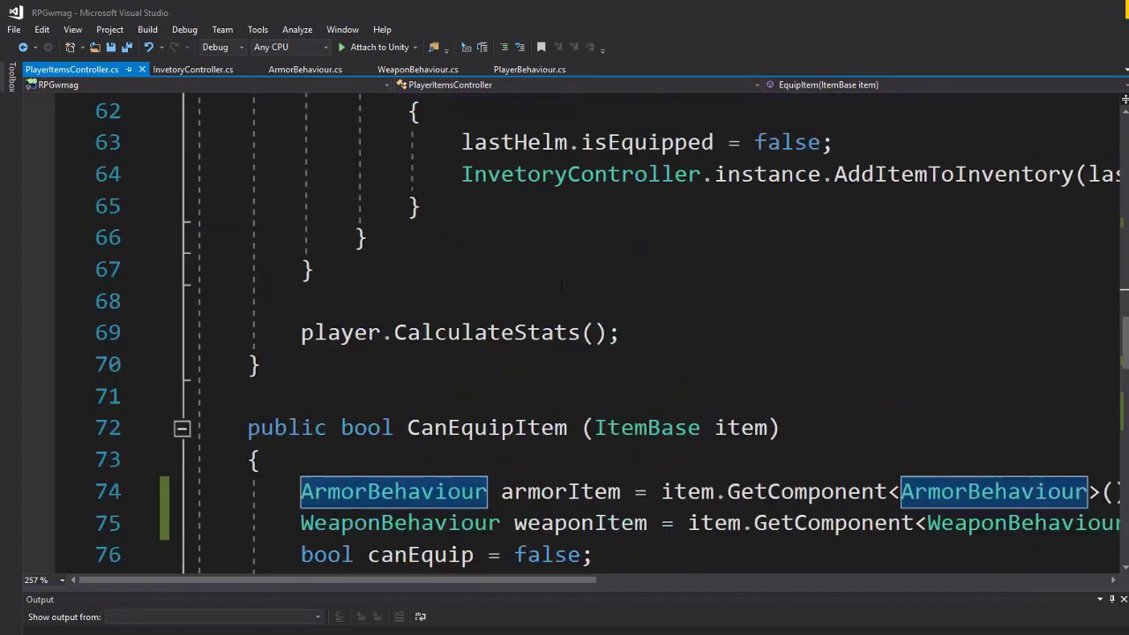
Paste a copy of the armor-equip block below line 67.
click(380, 187)
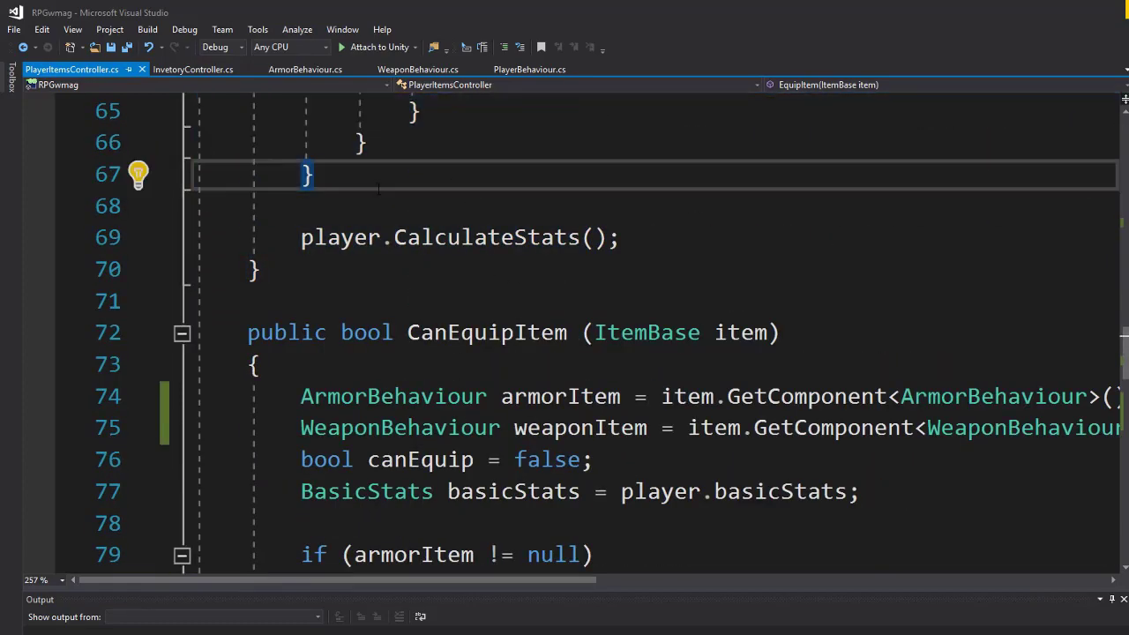
key(Return)
key(Return)
key(ctrl+v)
scroll(585, 331, up, 4)
scroll(585, 331, up, 5)
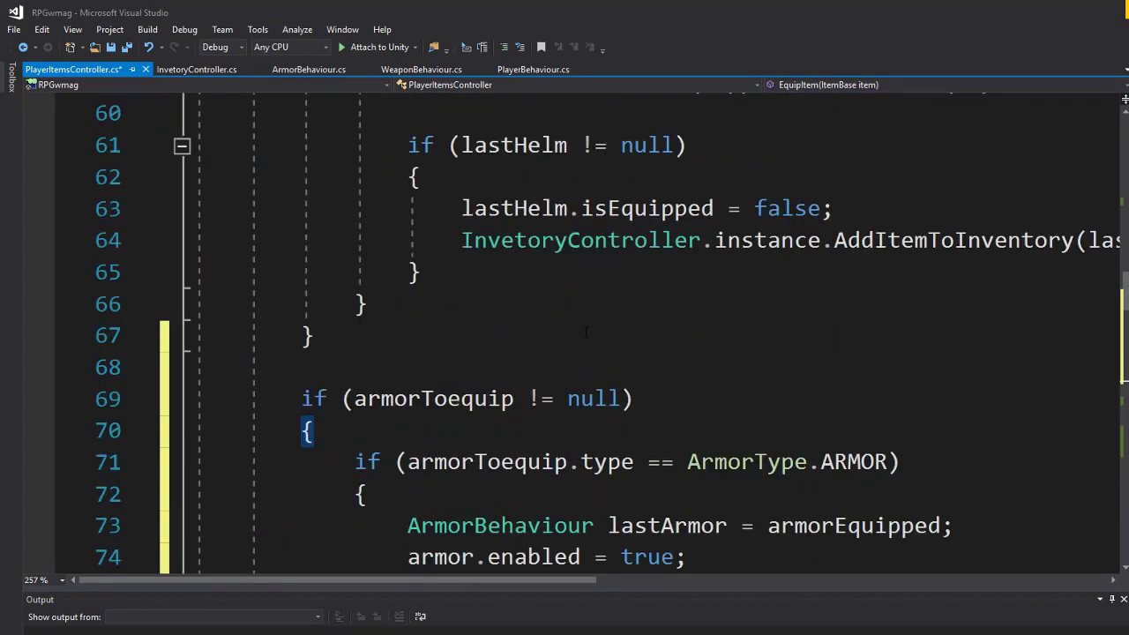
scroll(585, 332, down, 1)
scroll(584, 332, down, 2)
scroll(485, 265, up, 1)
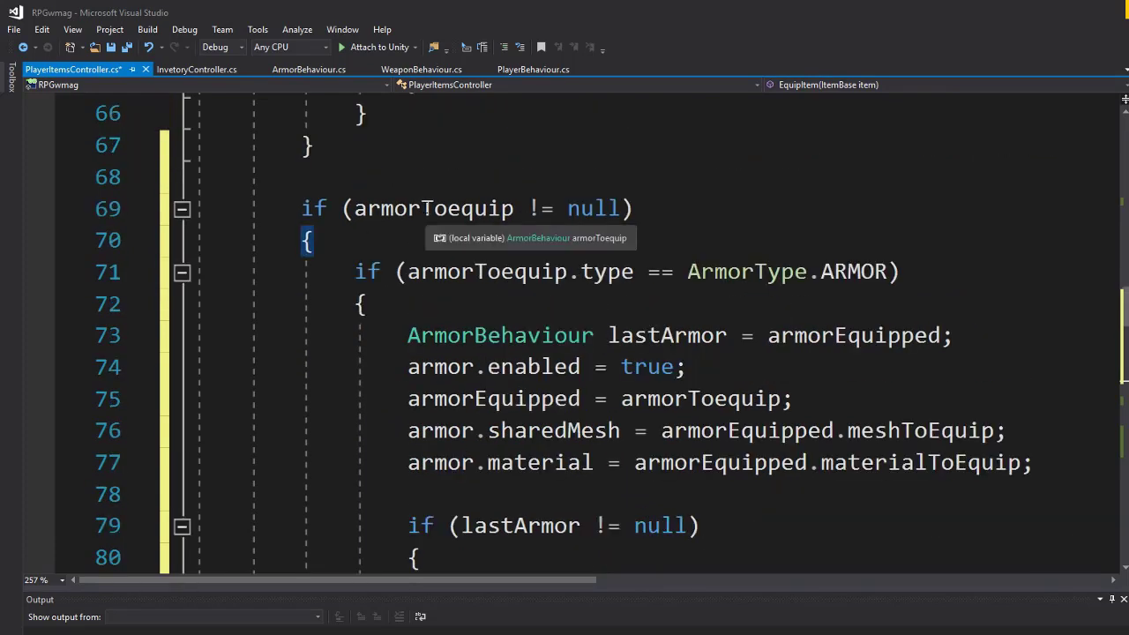
Rename armorToequip to weaponToEquip in the pasted null check on line 69.
click(423, 209)
key(BackSpace)
key(BackSpace)
key(BackSpace)
key(BackSpace)
key(BackSpace)
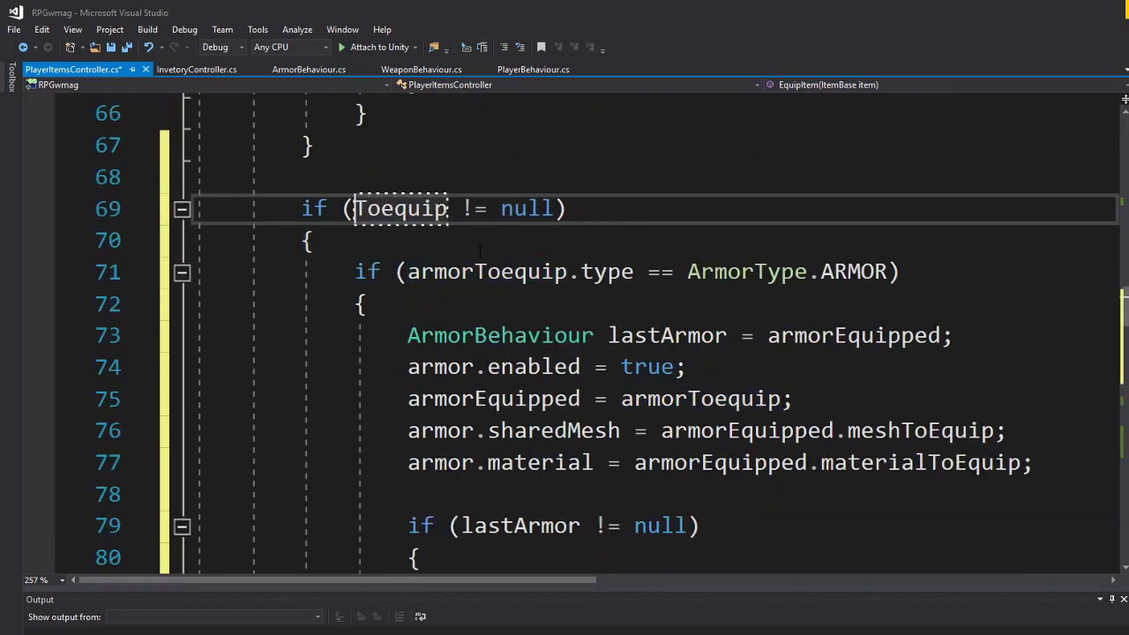
text(weapn)
key(BackSpace)
text(p)
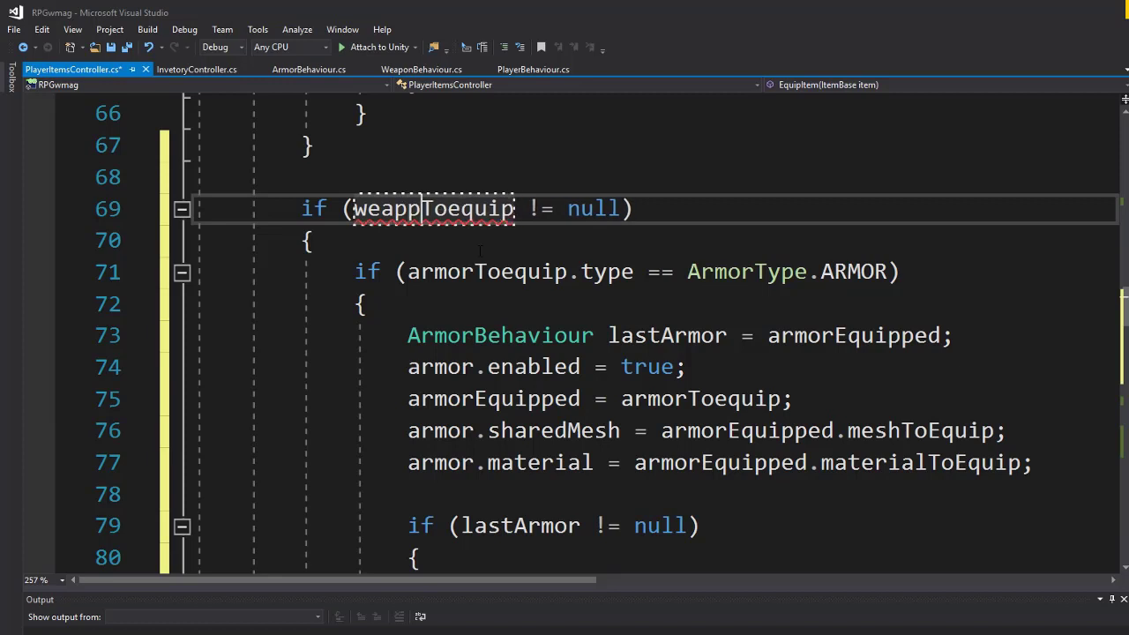
key(Delete)
text(o)
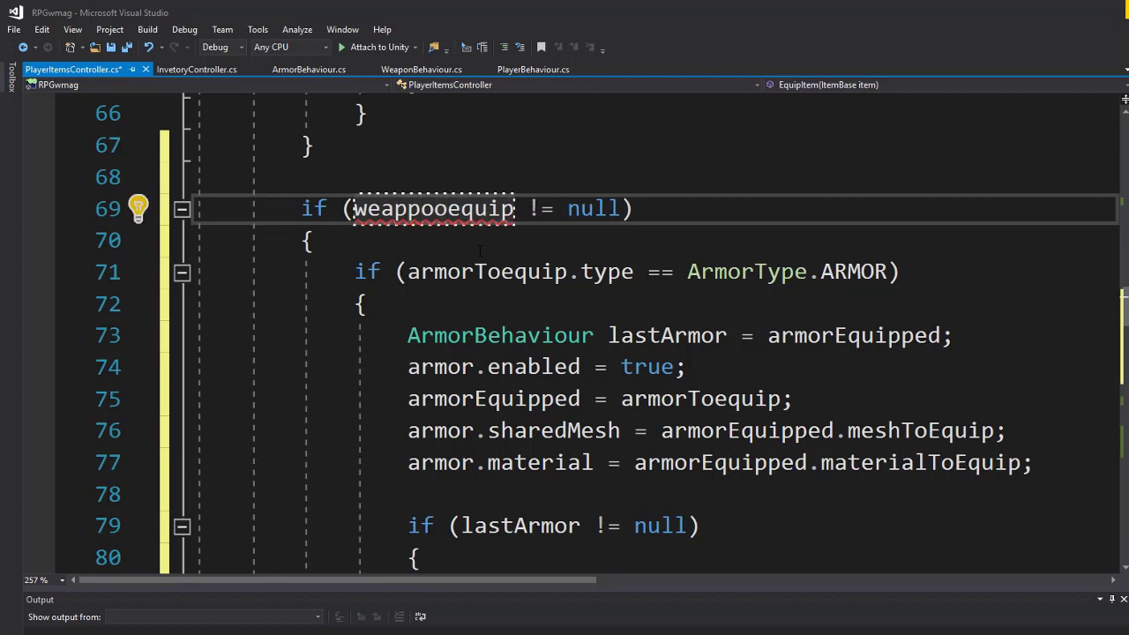
key(BackSpace)
key(BackSpace)
text(o)
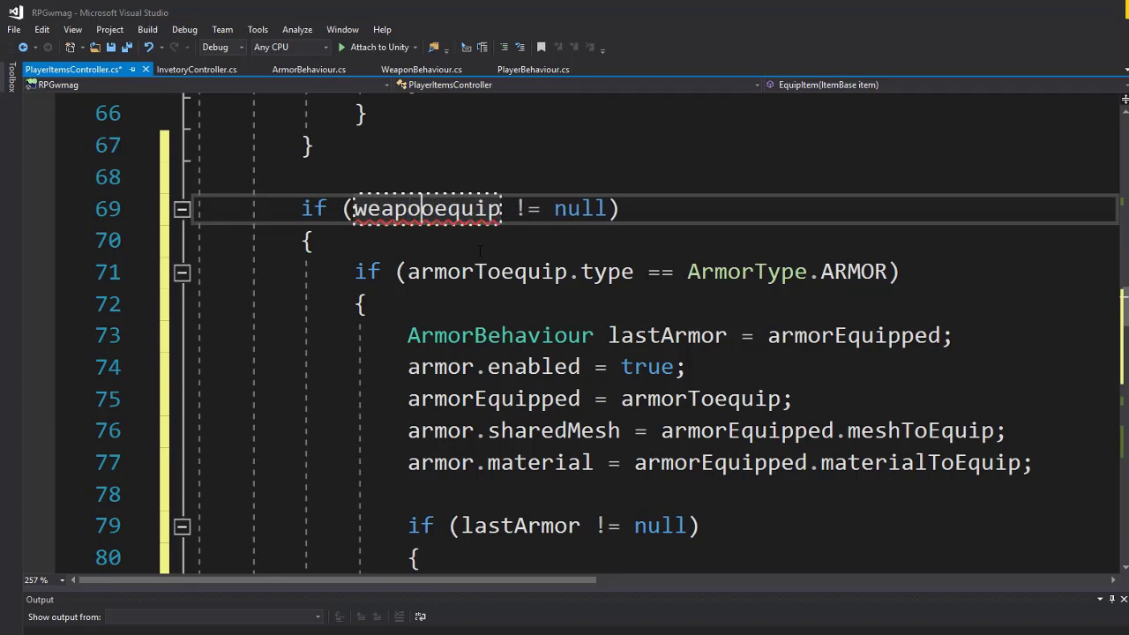
key(Delete)
text(n)
text(To)
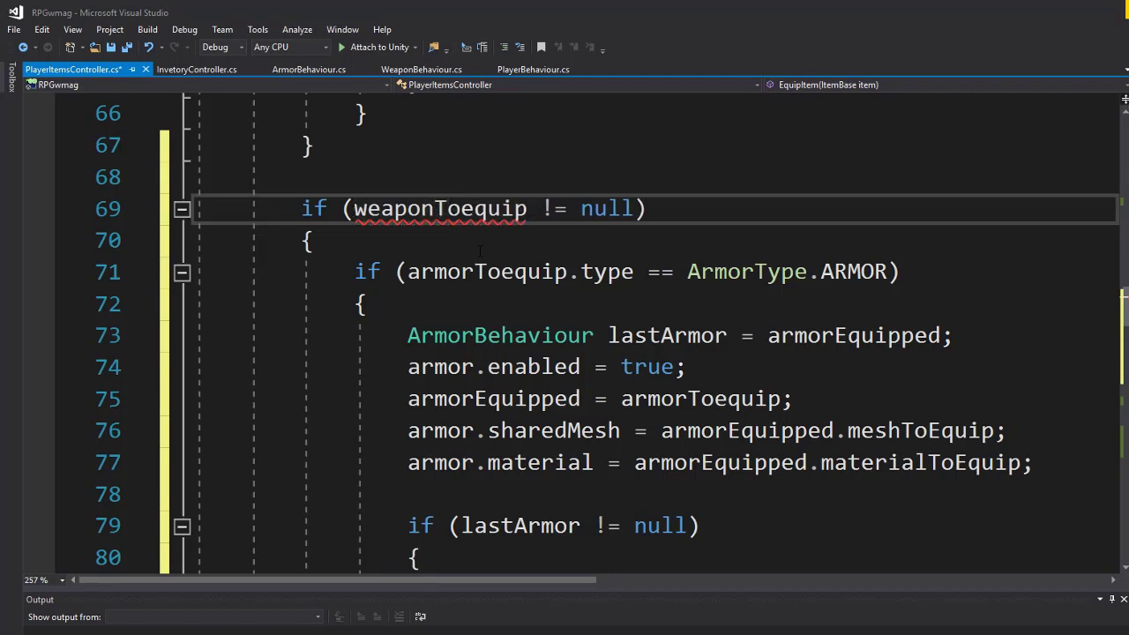
text(E)
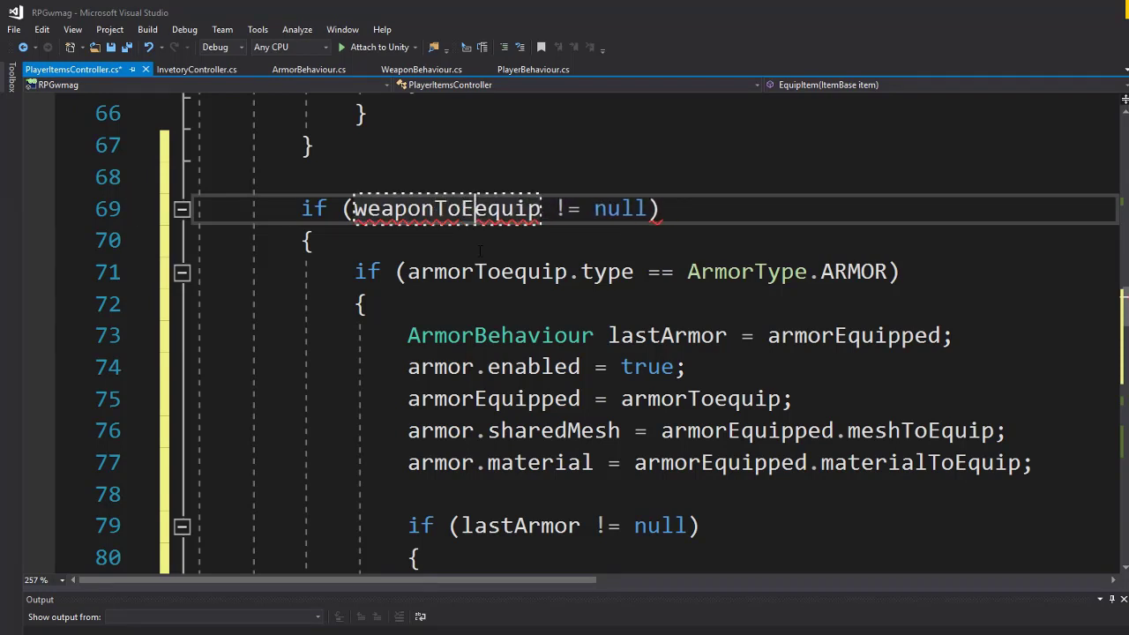
key(Delete)
In line 71's inner check, replace armorToequip with weaponToEquip and begin replacing ArmorType.
double_click(494, 273)
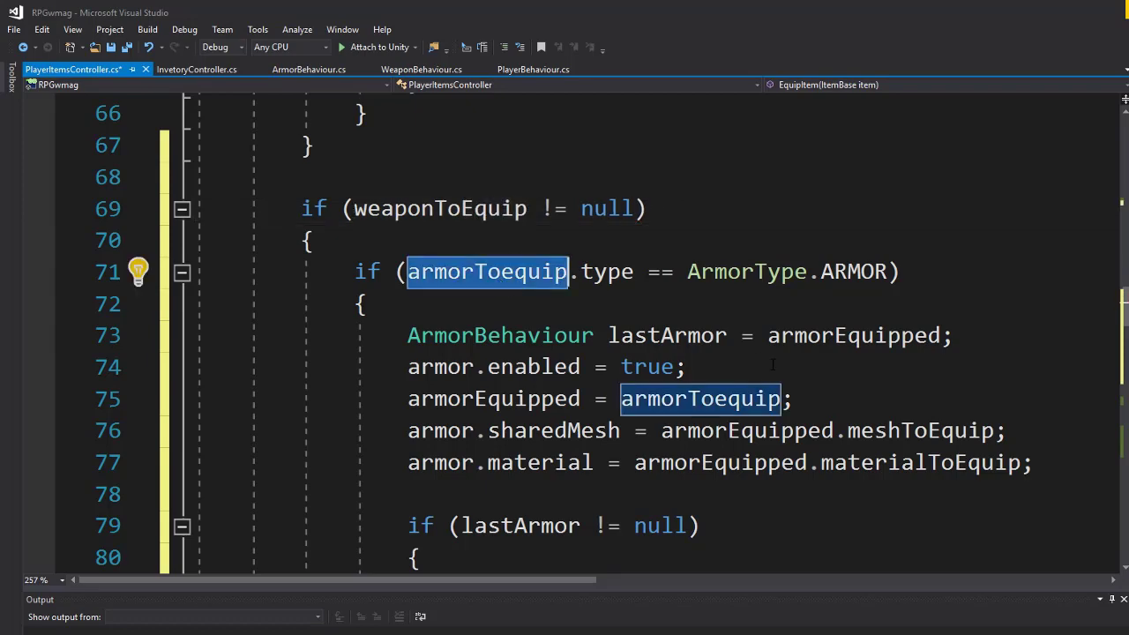
scroll(488, 280, up, 2)
scroll(488, 281, down, 1)
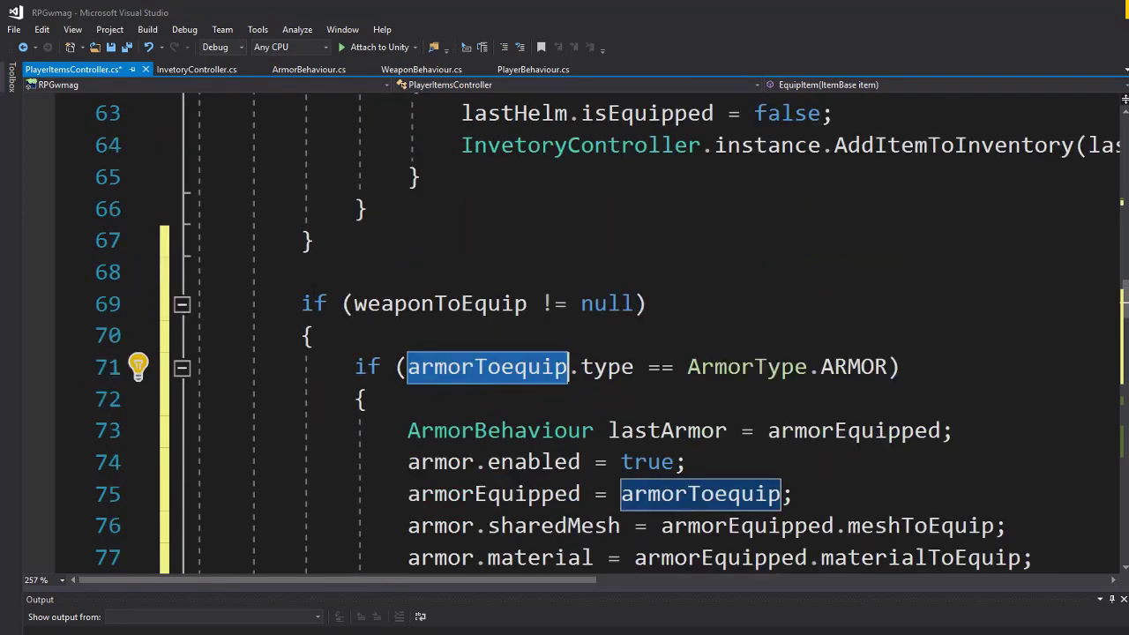
click(649, 304)
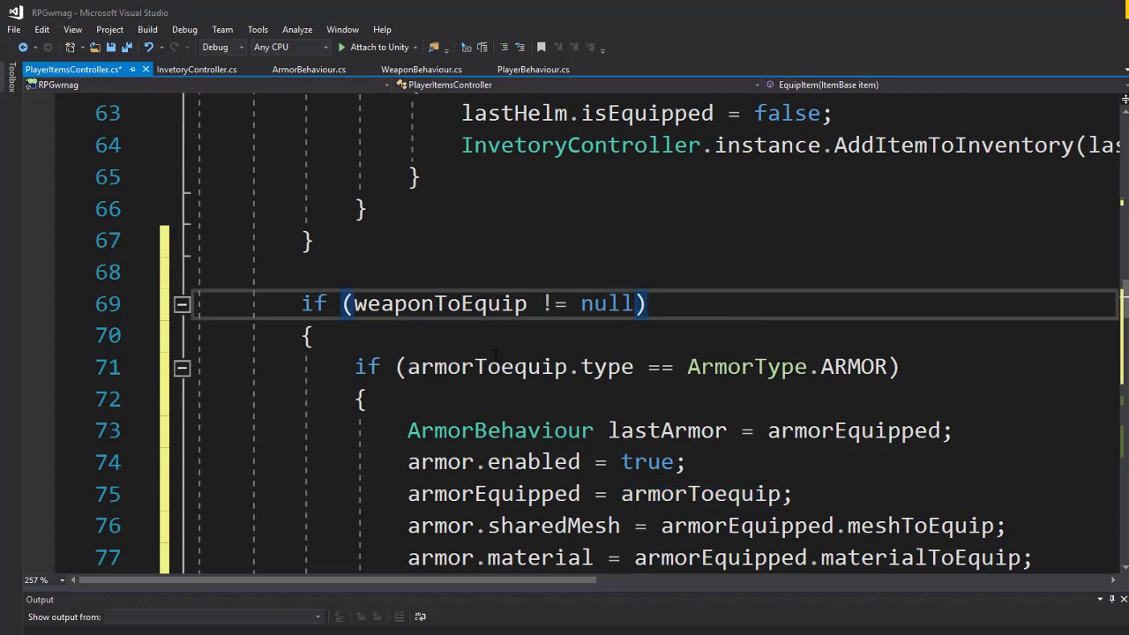
click(481, 367)
double_click(481, 367)
text(weaponToEquip)
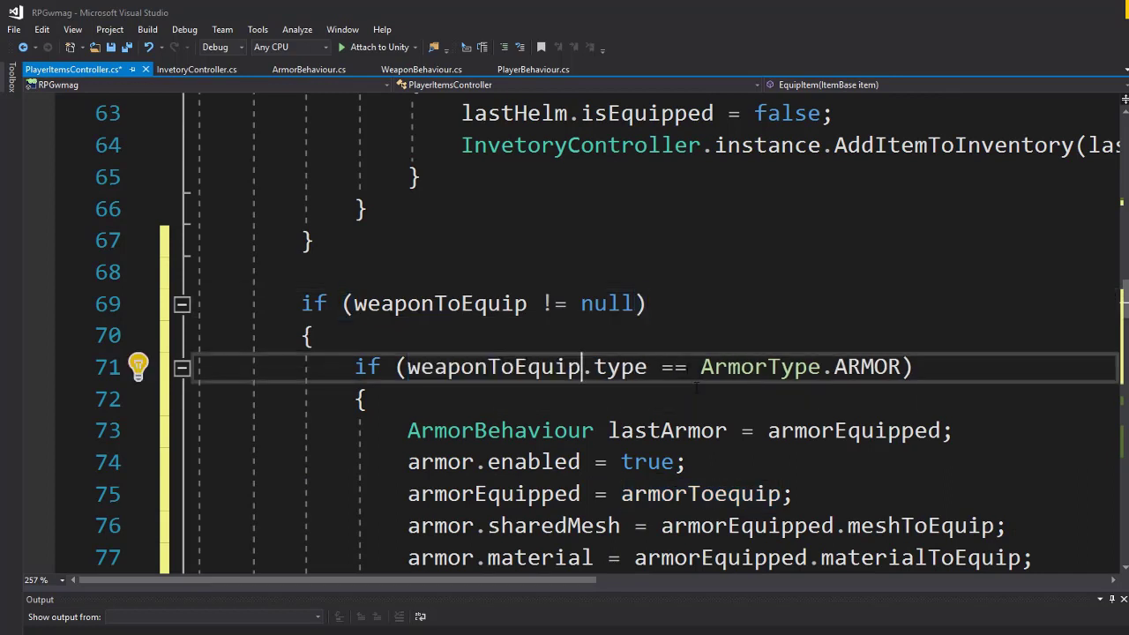
double_click(781, 366)
text(W)
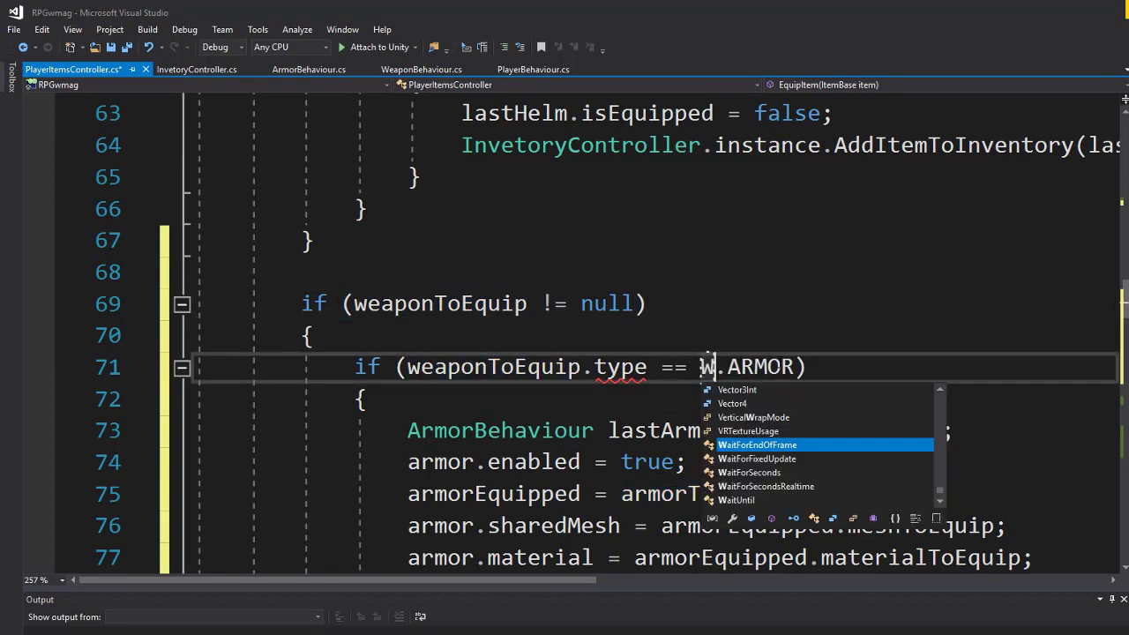
text(e)
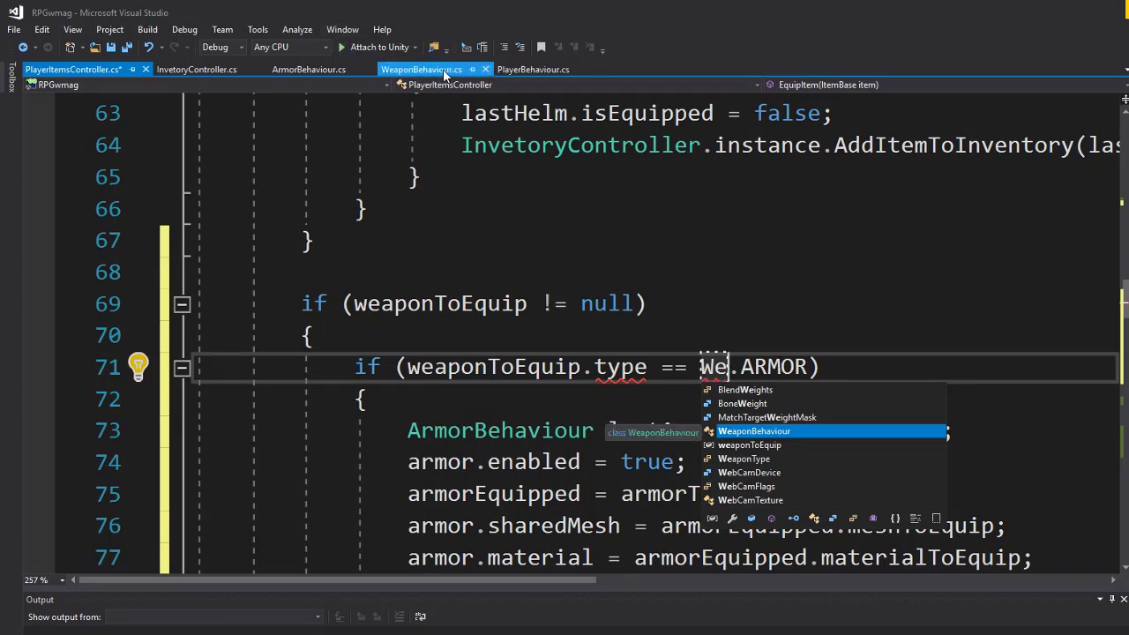
Add 'public WeaponType type;' below defensePower in WeaponBehaviour.cs and save.
click(443, 68)
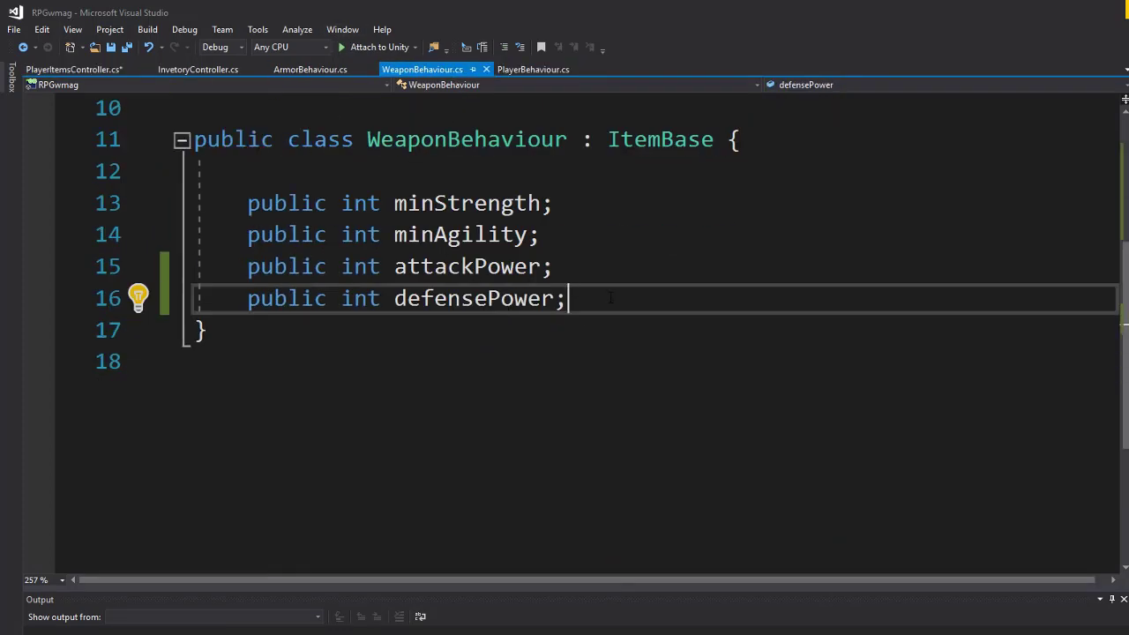
key(Return)
text(public)
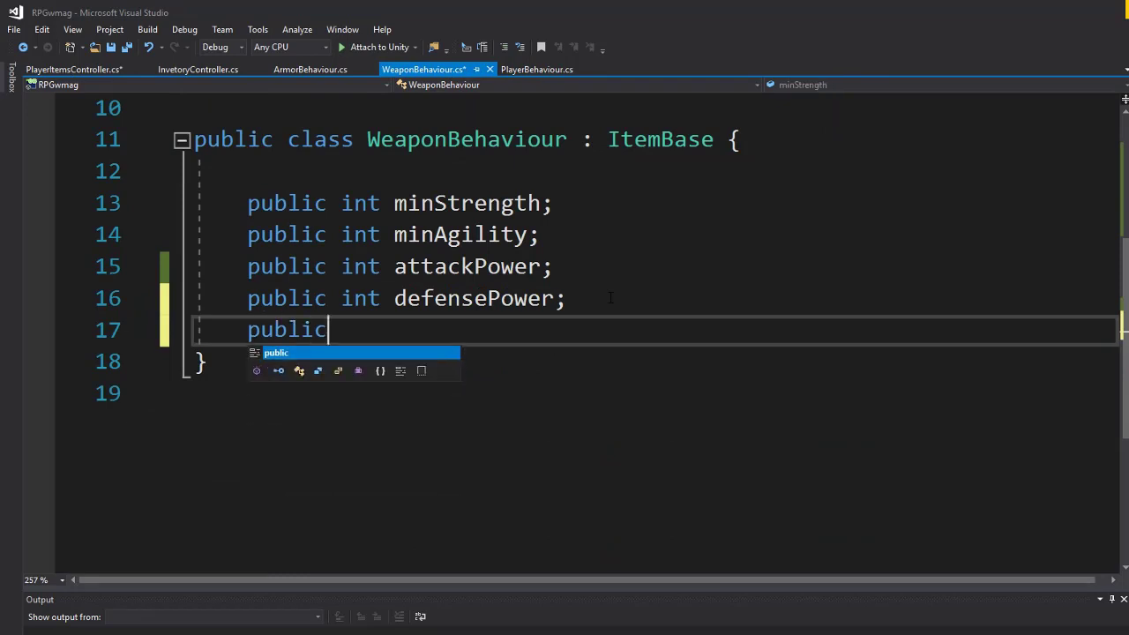
text( WeaponType )
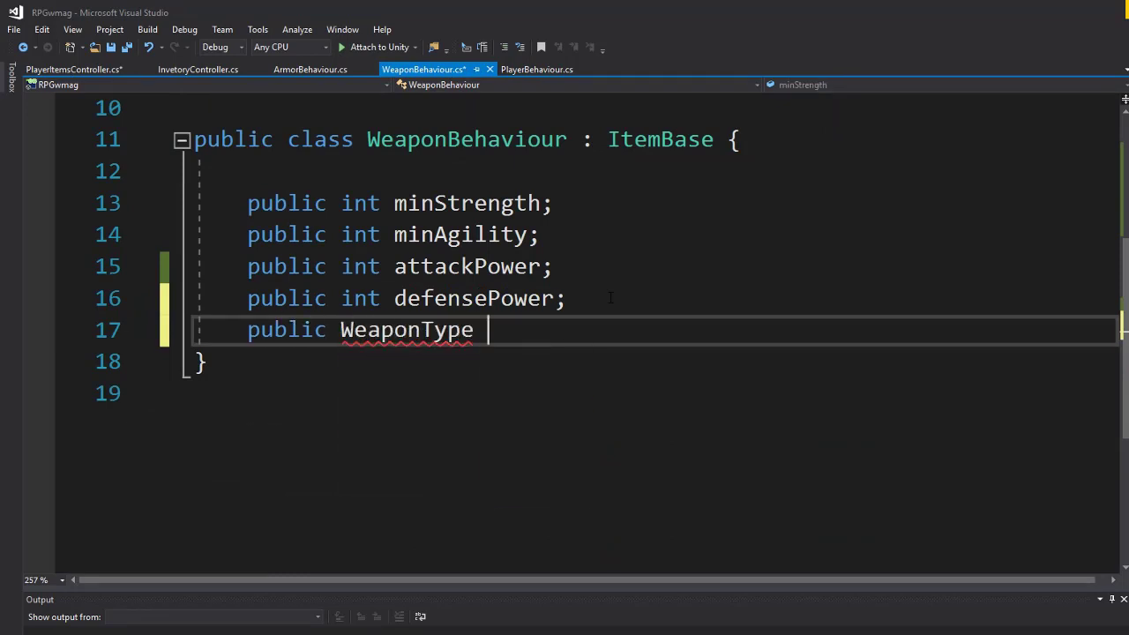
text(type;)
key(ctrl+s)
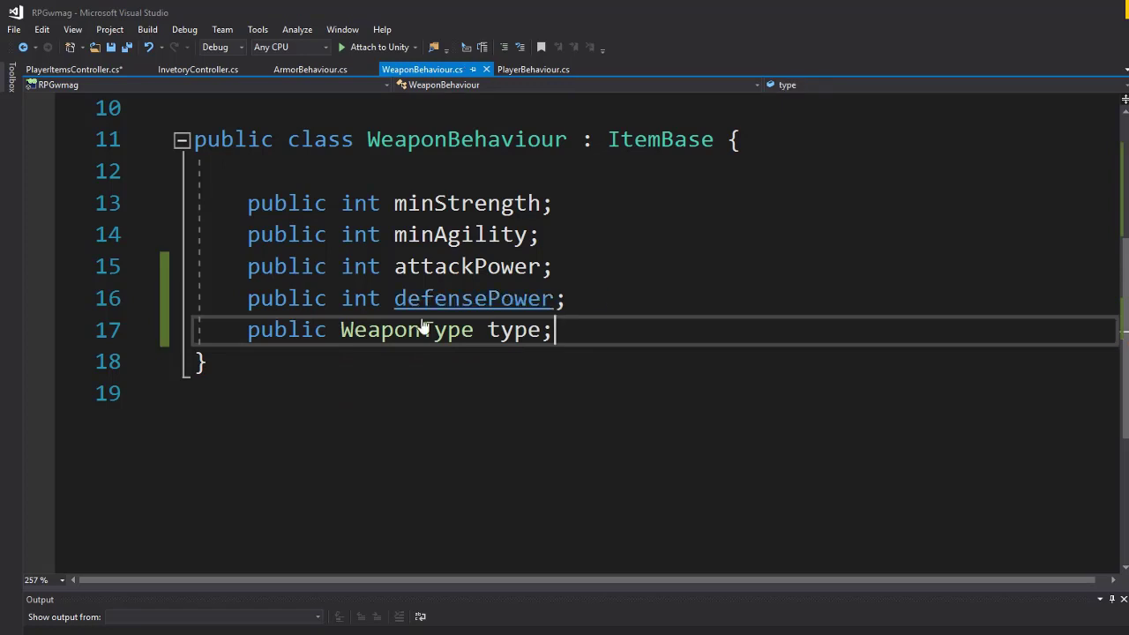
Make the inner condition in PlayerItemsController.cs compare weaponToEquip.type with WeaponType.Attack.
click(63, 69)
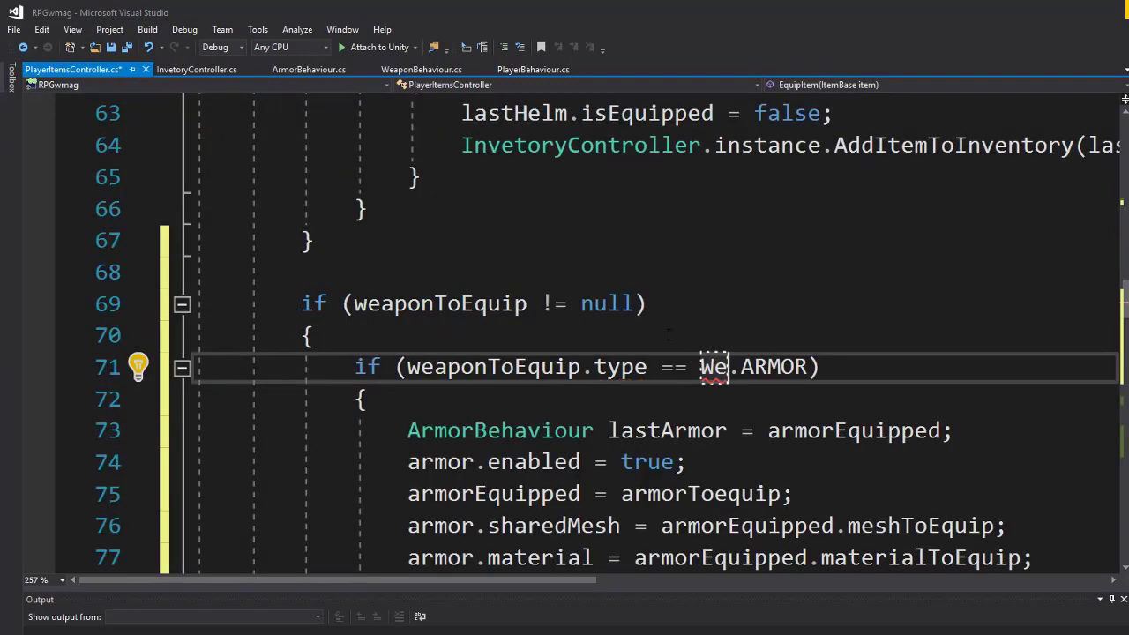
double_click(715, 367)
text(W)
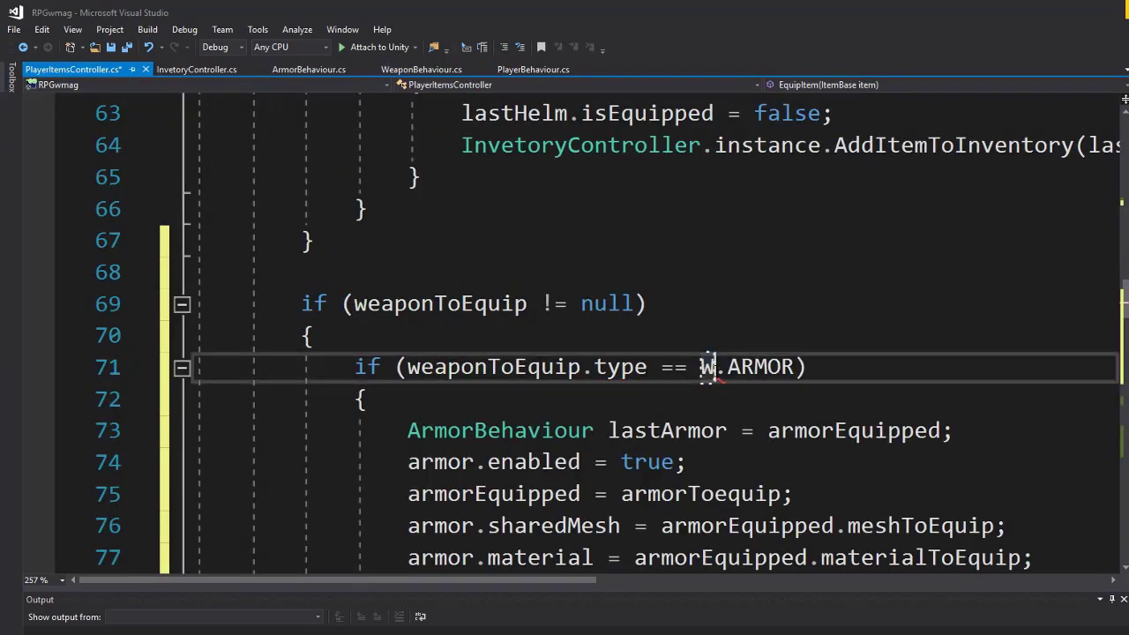
text(ea)
key(Tab)
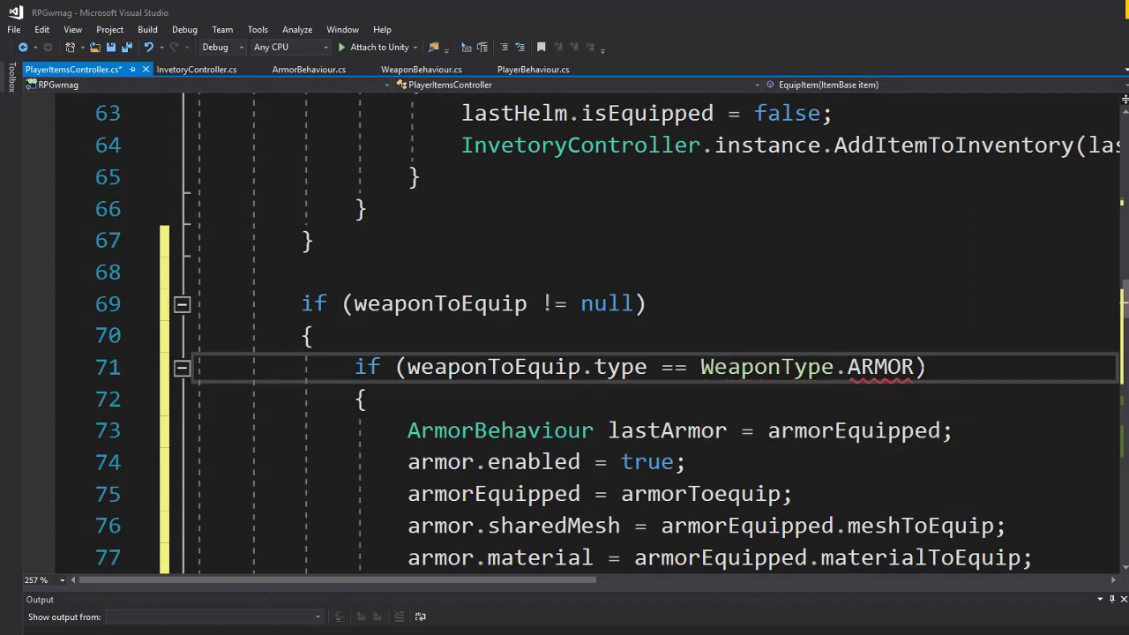
double_click(908, 363)
key(BackSpace)
key(BackSpace)
text(.)
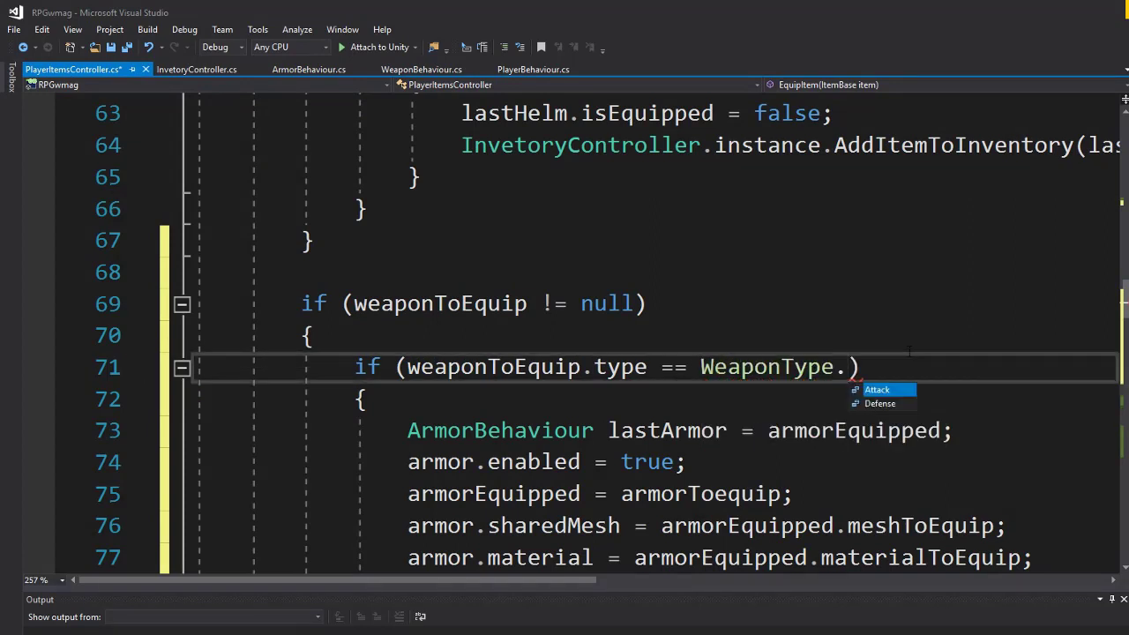
key(Tab)
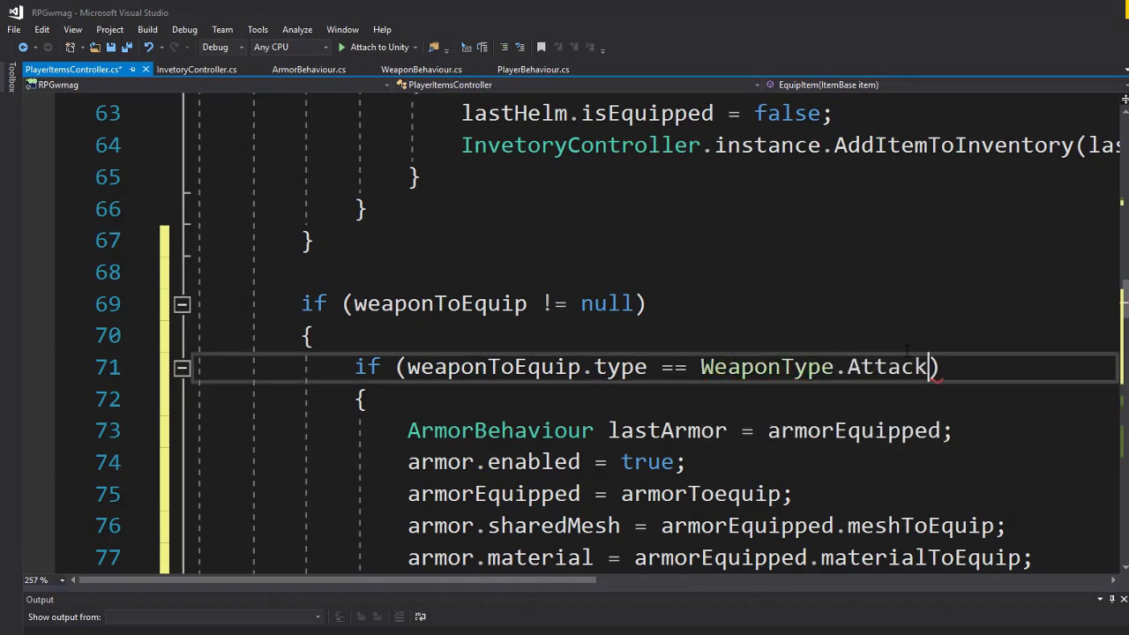
click(662, 462)
Change the ArmorBehaviour lastArmor declaration to WeaponBehaviour lastWeapon.
scroll(661, 461, down, 1)
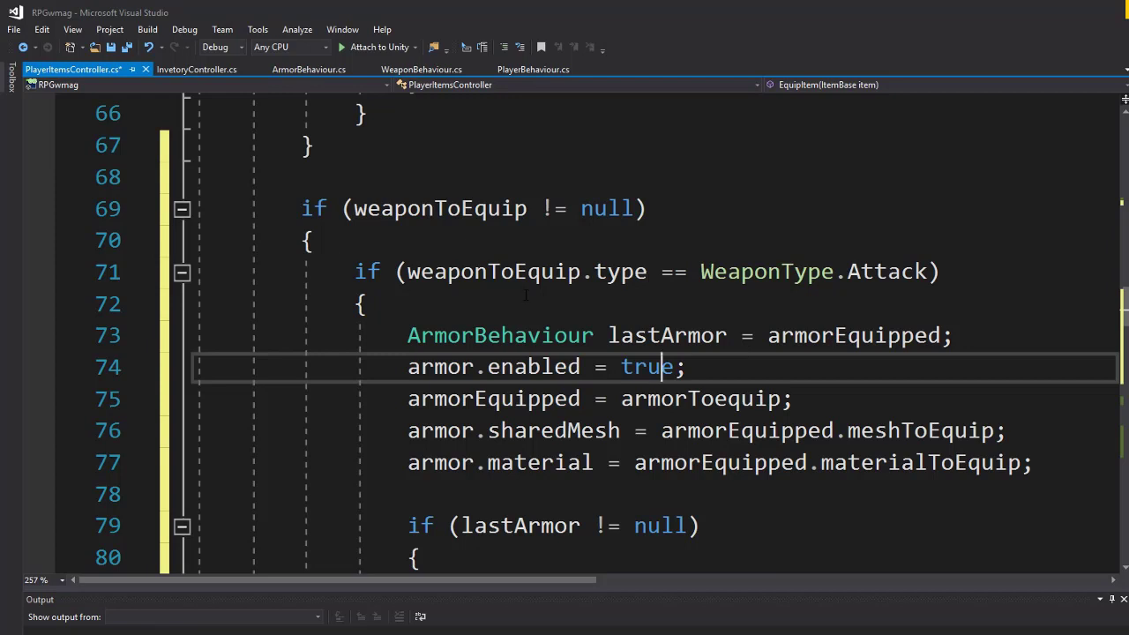
drag(475, 335, 408, 335)
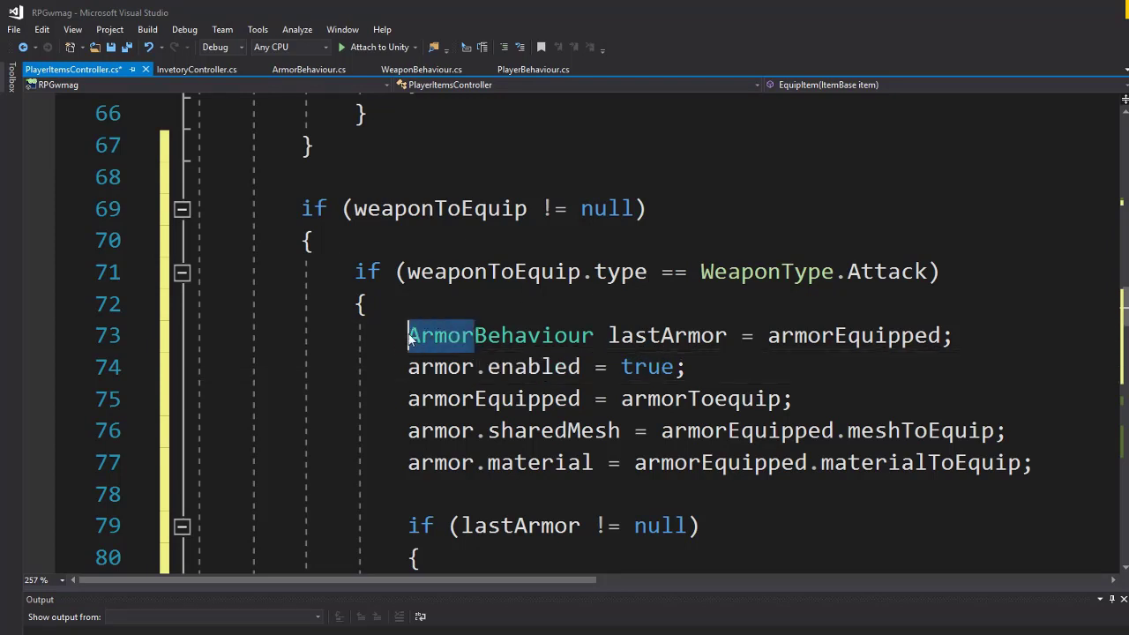
text(Weapon)
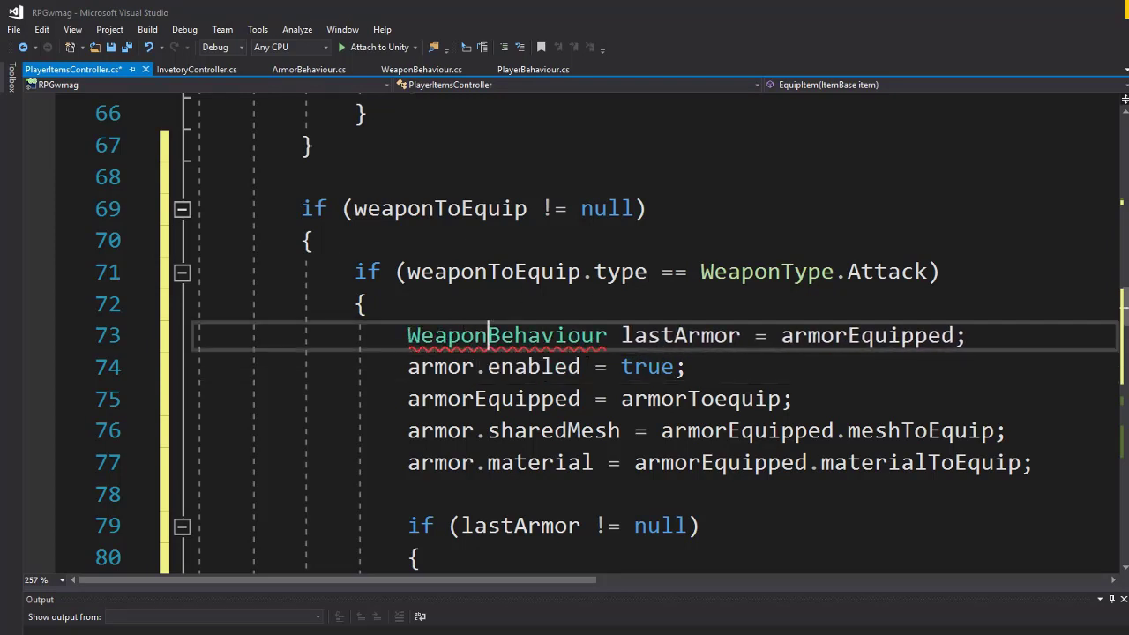
double_click(508, 335)
click(693, 335)
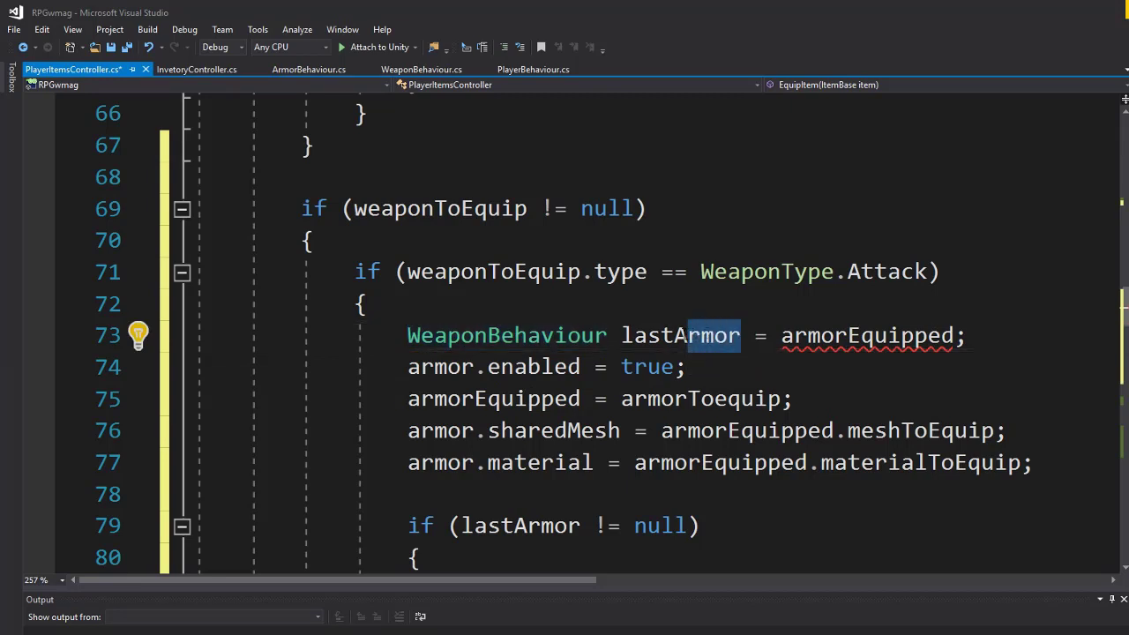
drag(675, 335, 741, 335)
text(Weapon)
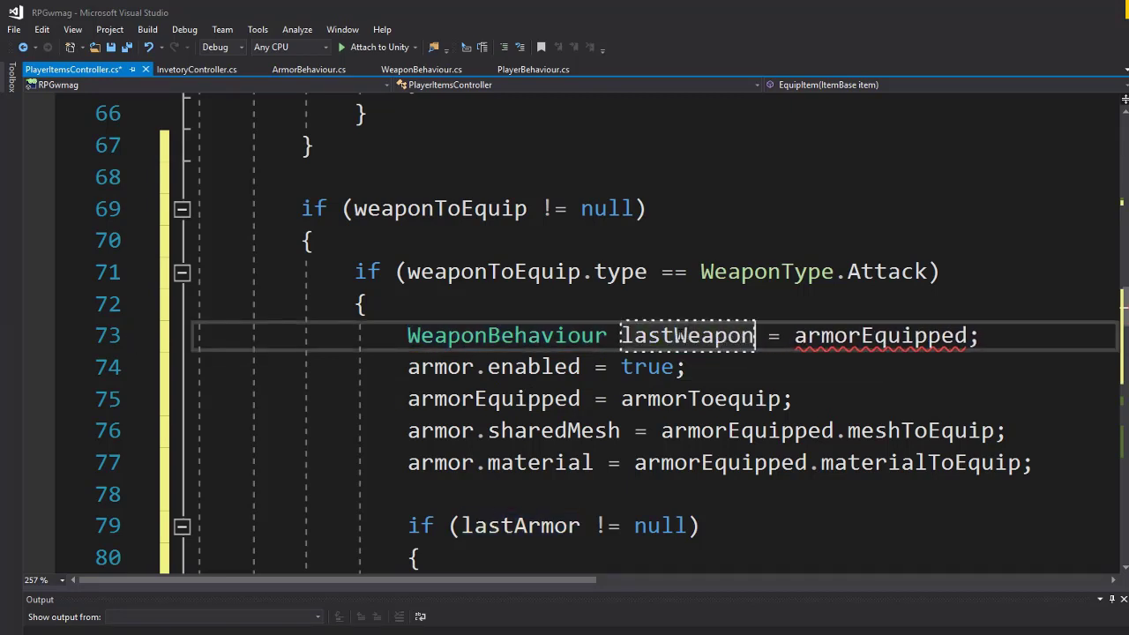
Start replacing armorEquipped with rightHandEquipped as lastWeapon's assigned value.
click(781, 335)
double_click(887, 335)
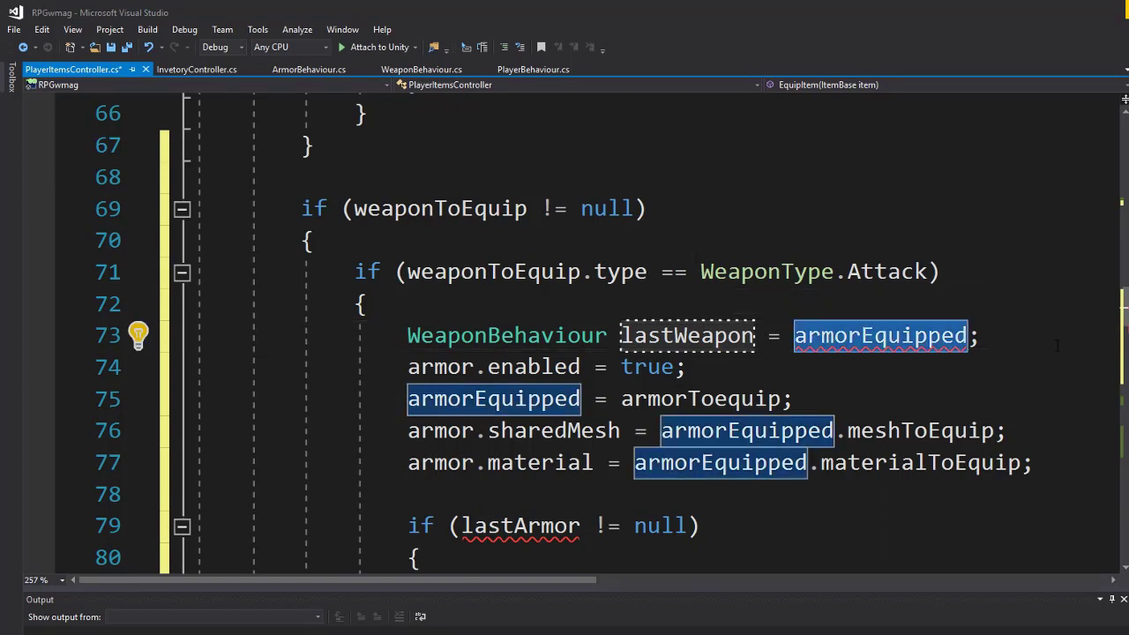
click(821, 335)
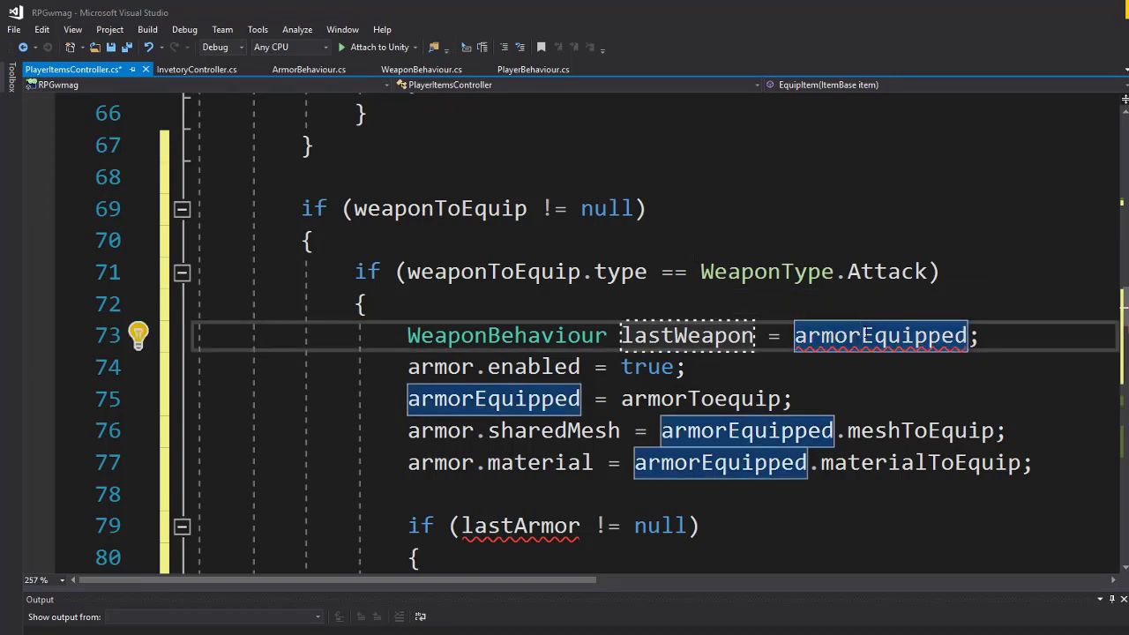
double_click(821, 335)
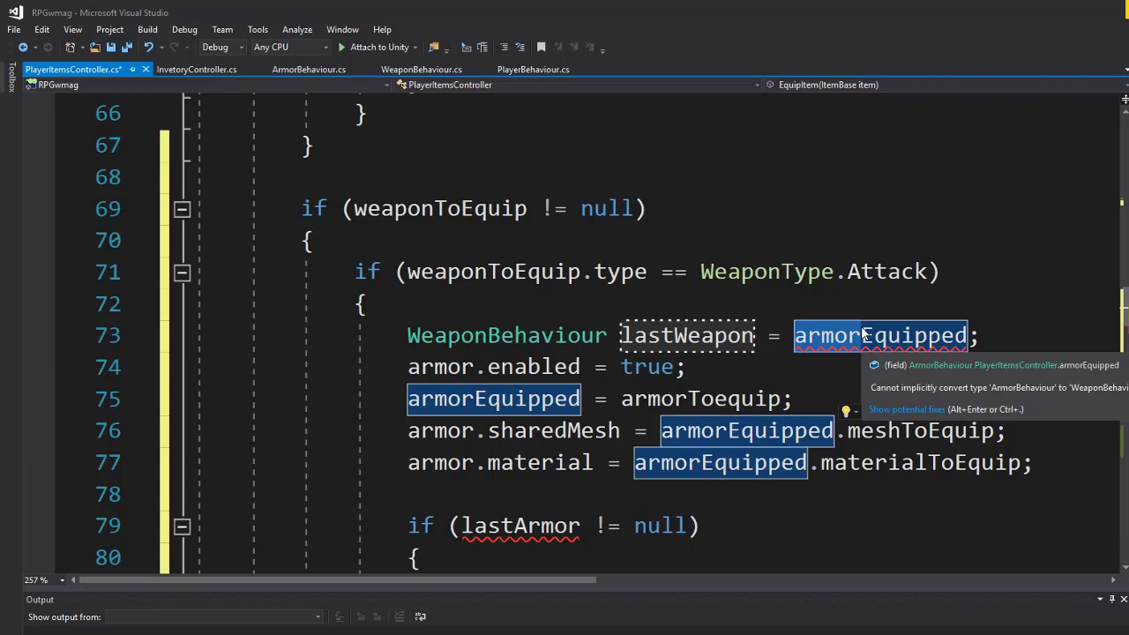
text(rig)
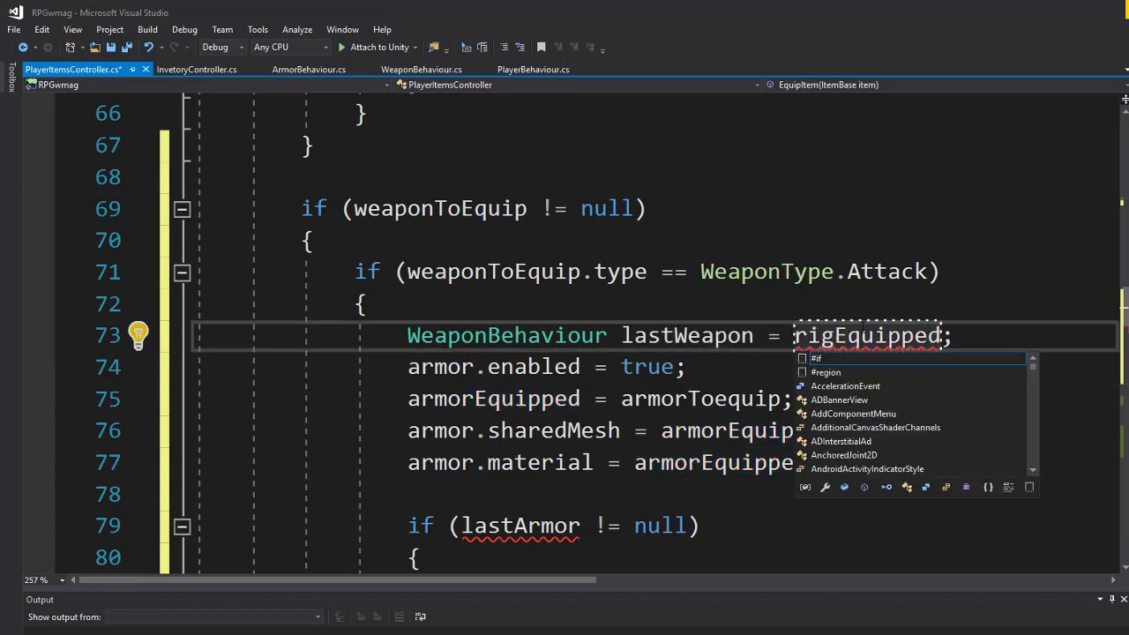
key(BackSpace)
key(BackSpace)
key(BackSpace)
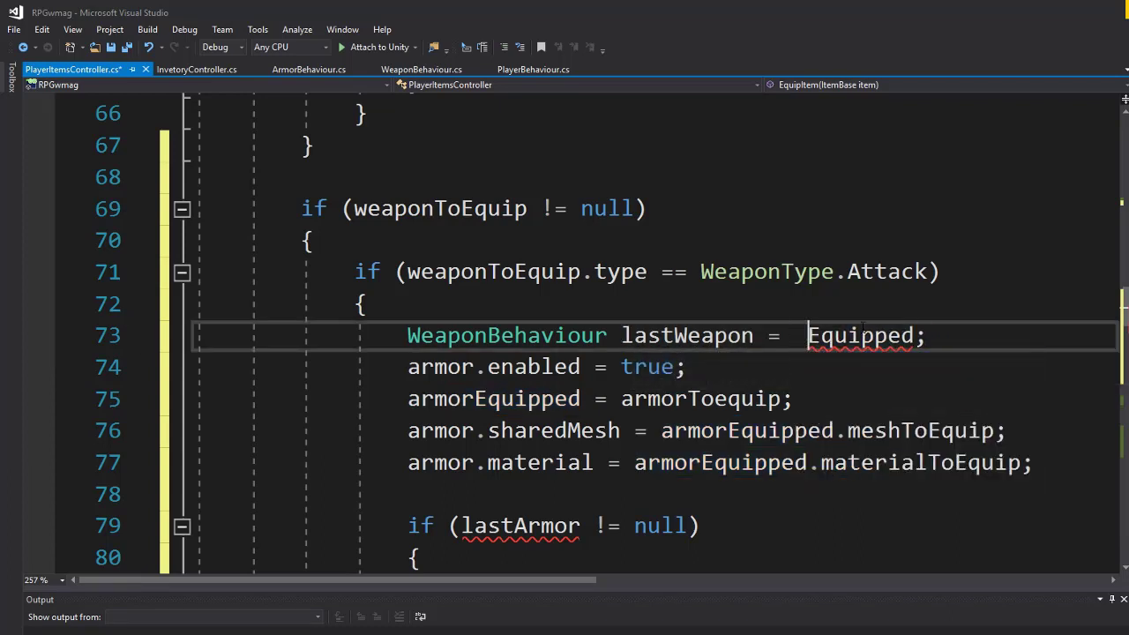
text(Ri)
key(BackSpace)
key(BackSpace)
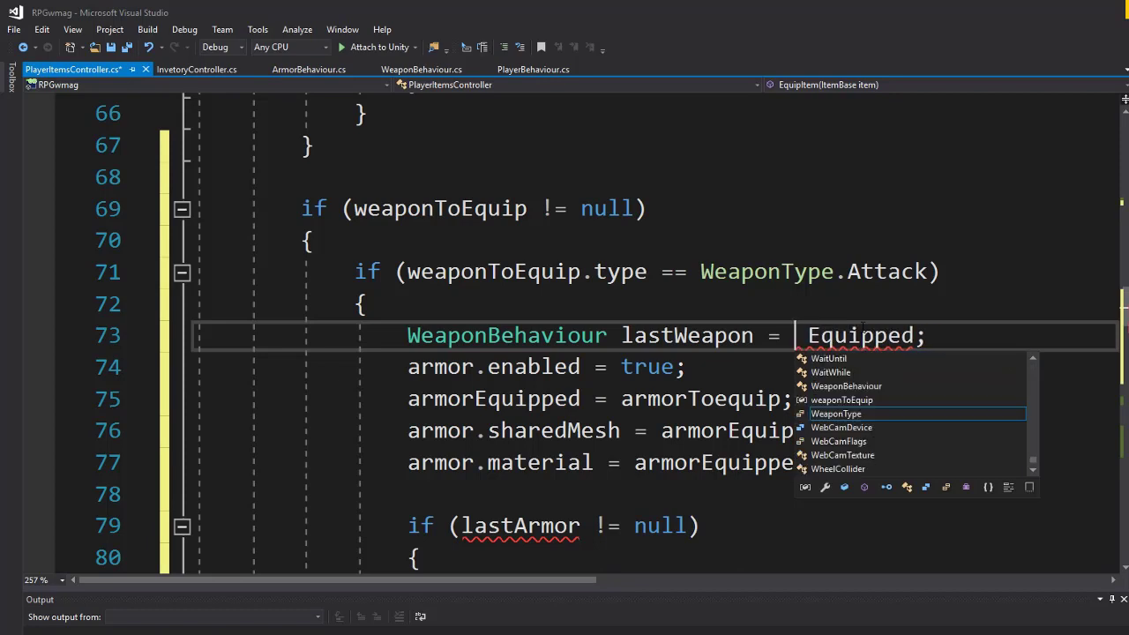
text(right)
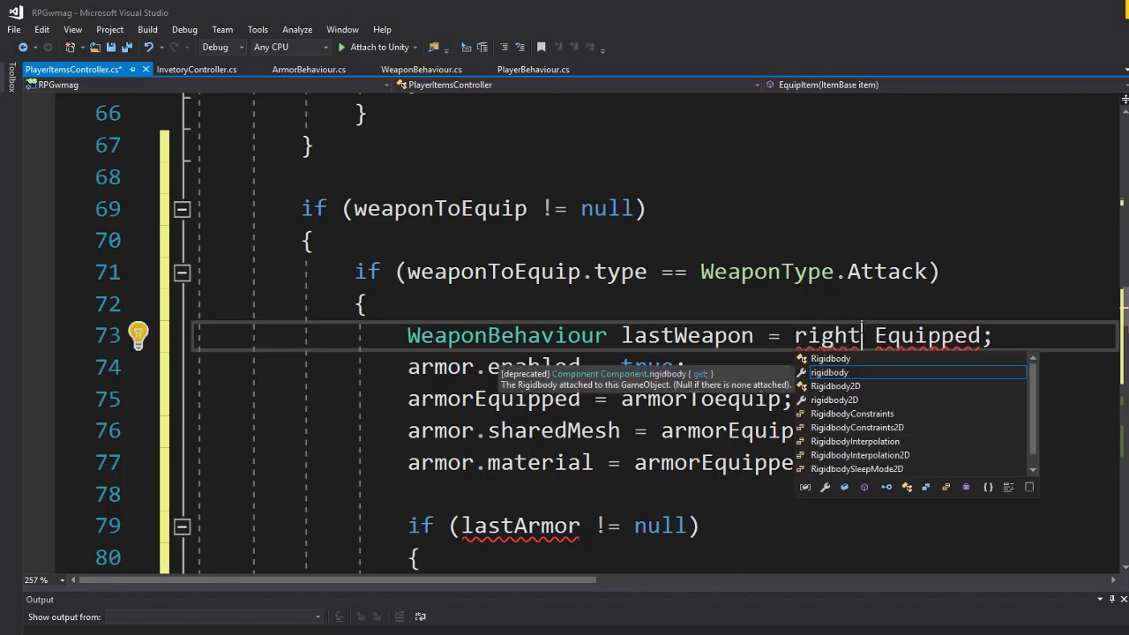
text(HG)
key(BackSpace)
text(an)
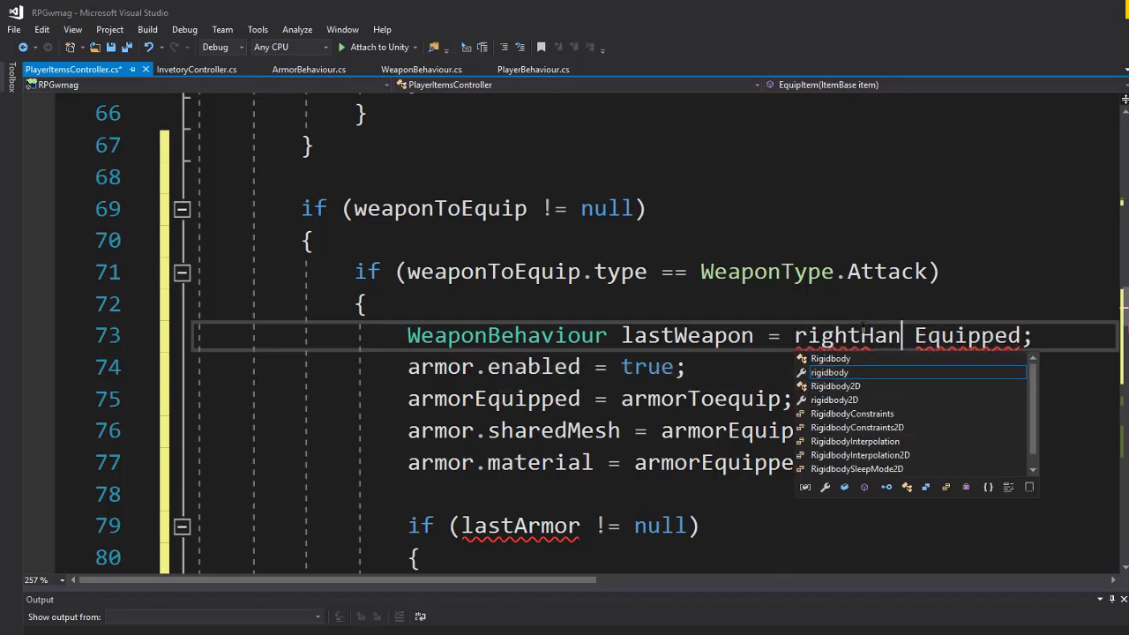
Duplicate the helmEquipped field declaration twice to create lines 13 and 14.
drag(1126, 315, 1126, 159)
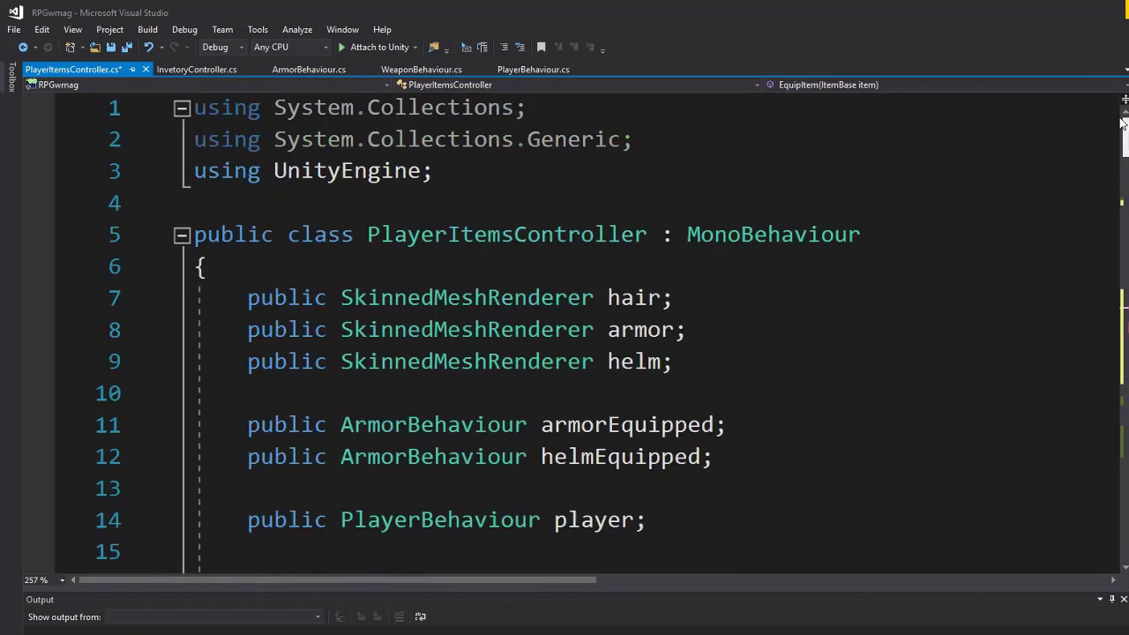
click(792, 294)
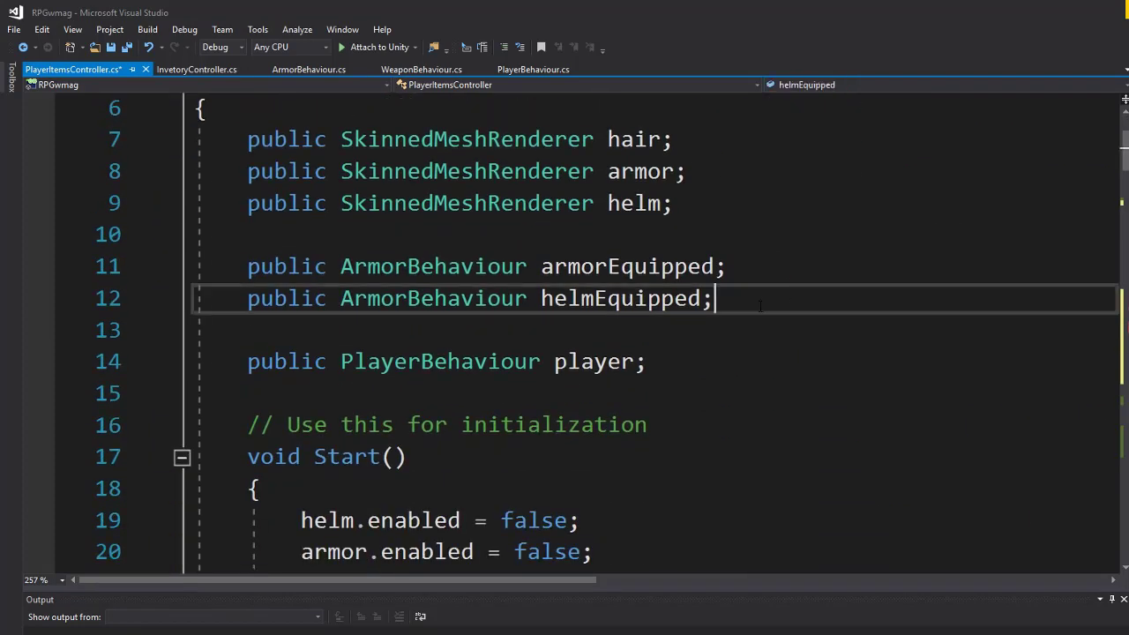
drag(744, 304, 247, 300)
key(ctrl+c)
key(End)
key(Return)
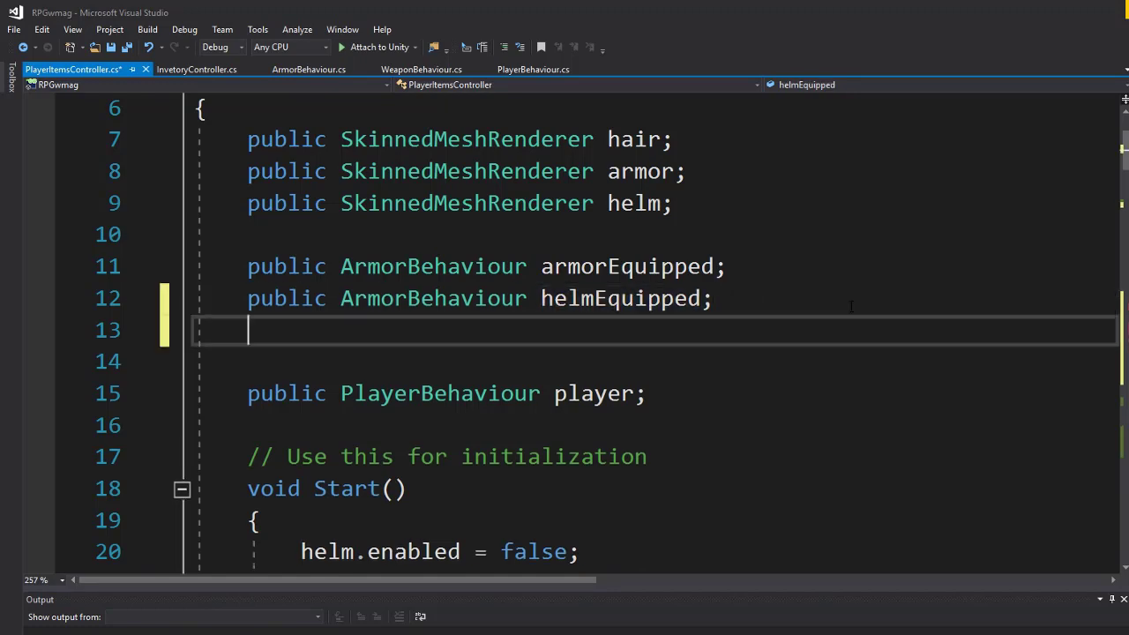
key(ctrl+v)
key(Return)
key(ctrl+v)
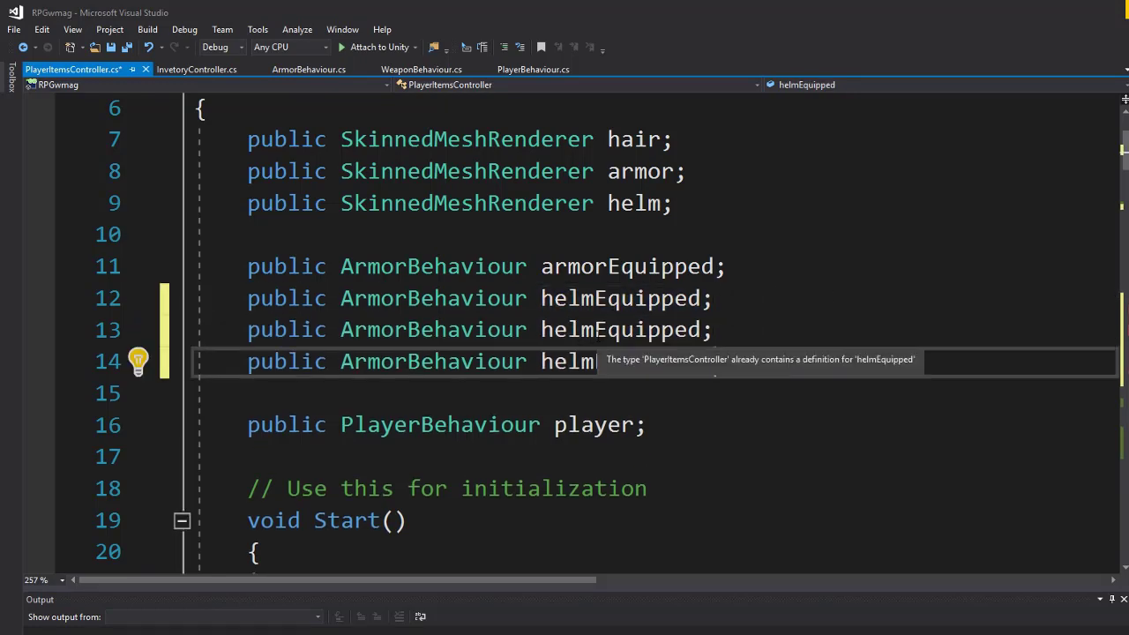
Rename line 13's field to rightHandEquipped and make both new fields WeaponBehaviour.
double_click(547, 334)
text(r)
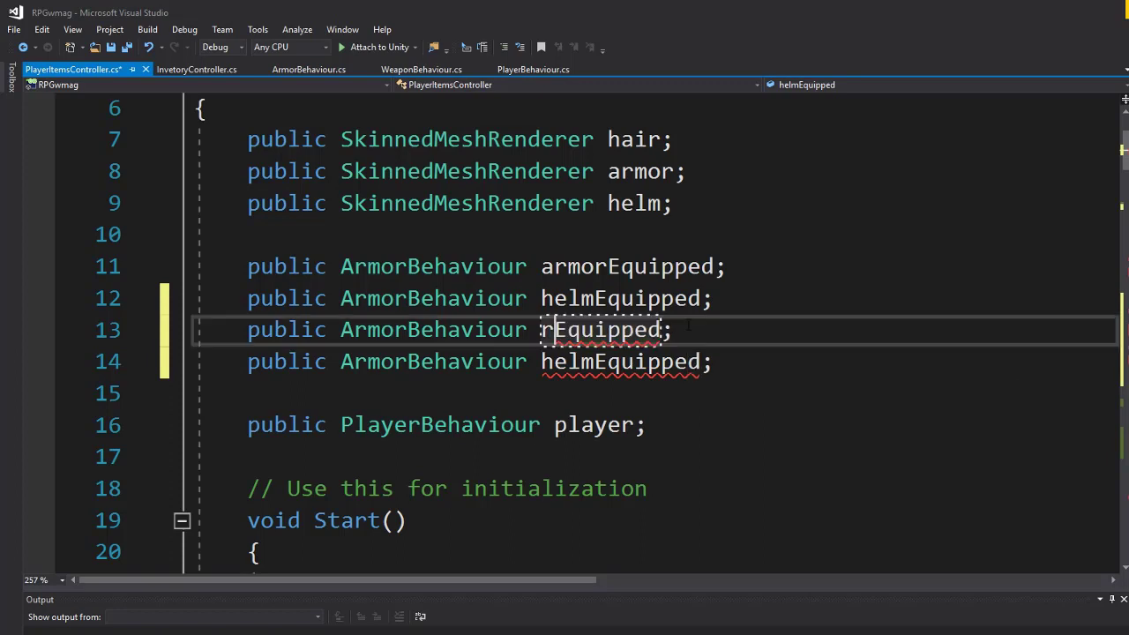
text(ightHand)
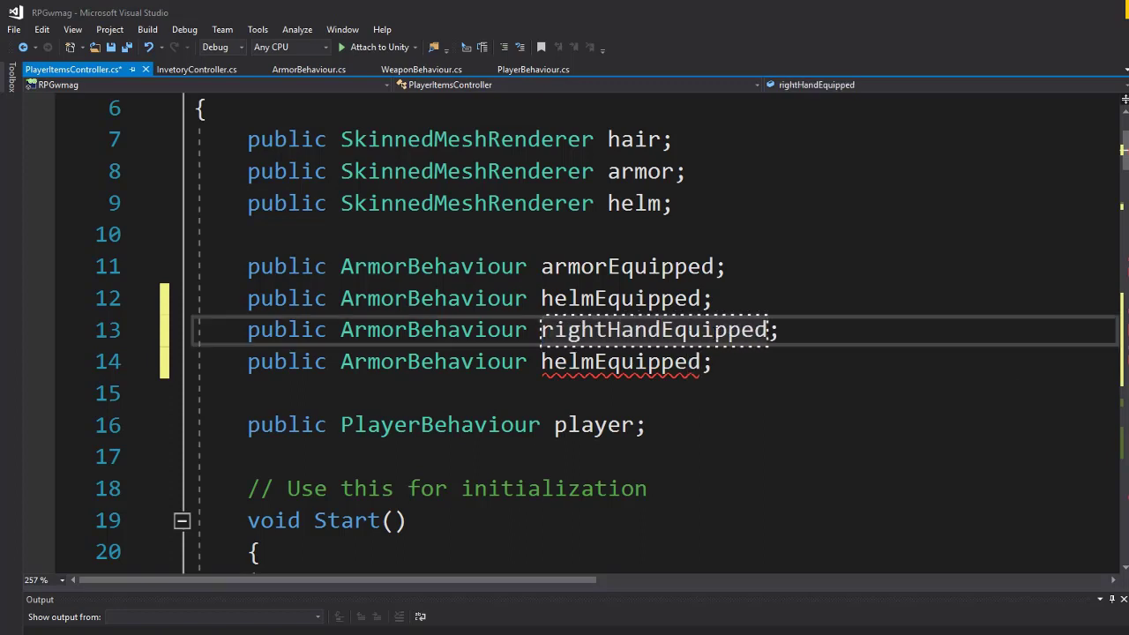
key(Return)
drag(407, 330, 343, 330)
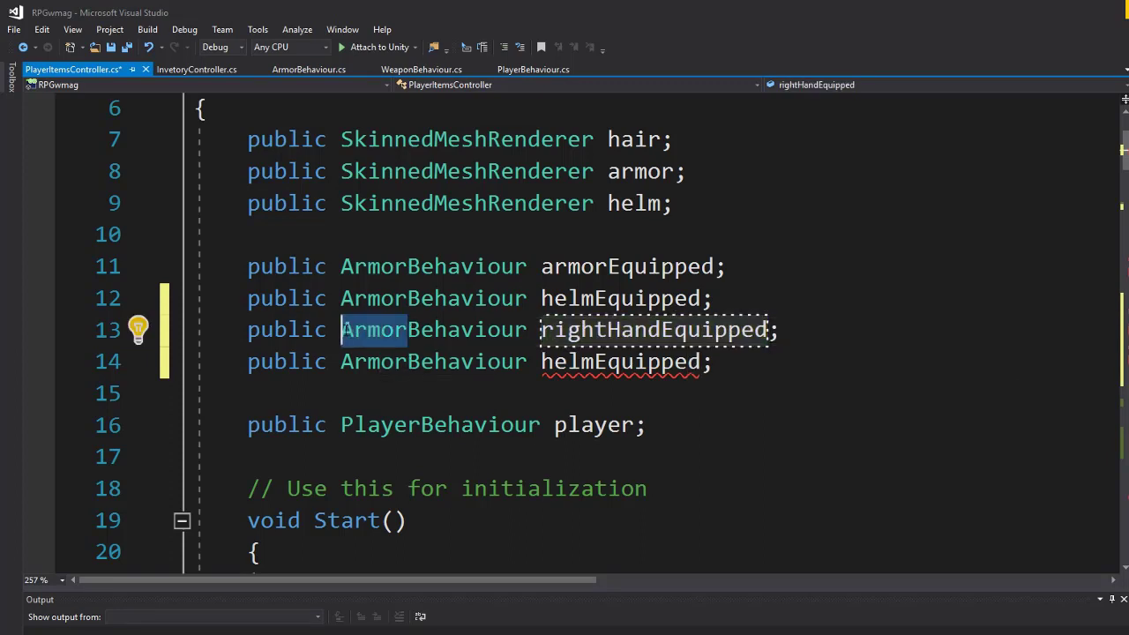
text(Weaoibn)
key(BackSpace)
key(BackSpace)
key(BackSpace)
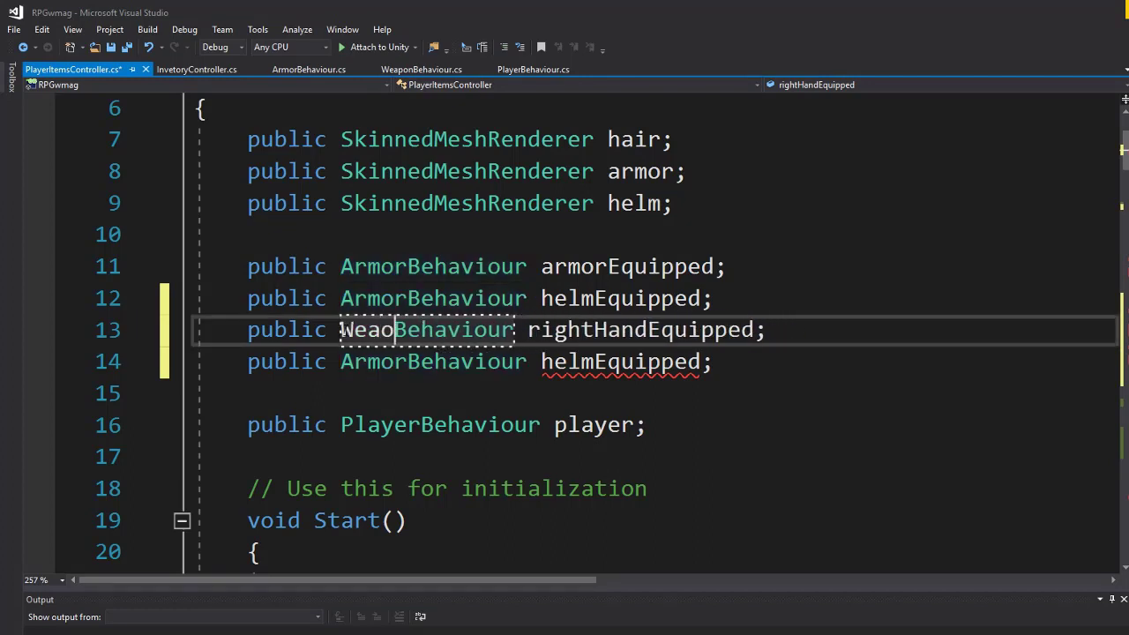
key(BackSpace)
text(pon)
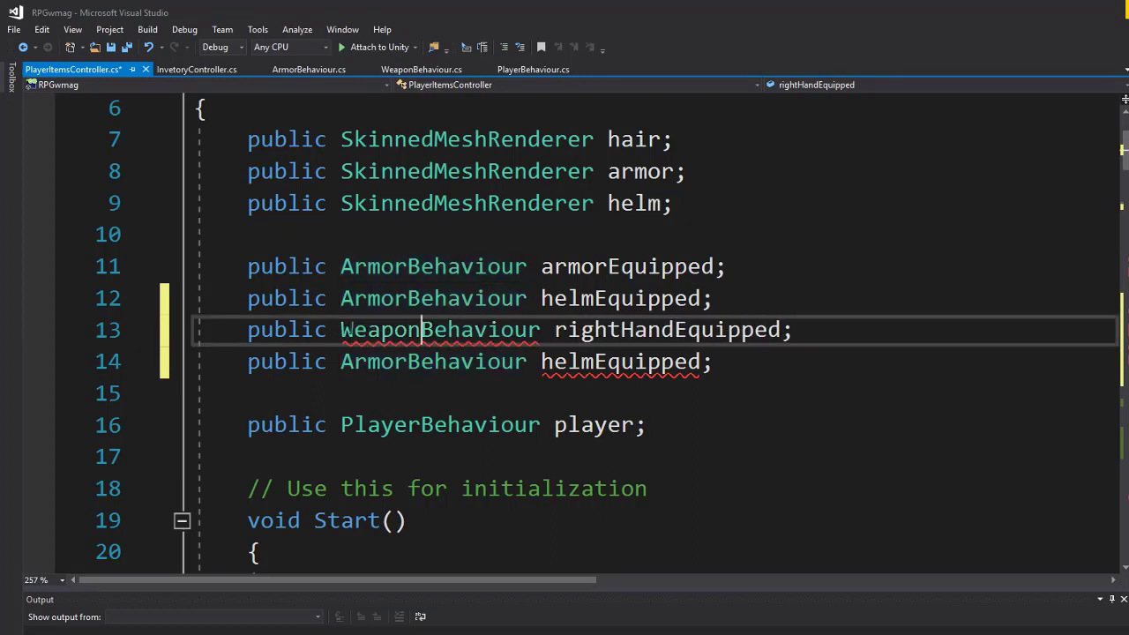
double_click(424, 331)
key(ctrl+c)
double_click(424, 361)
key(ctrl+v)
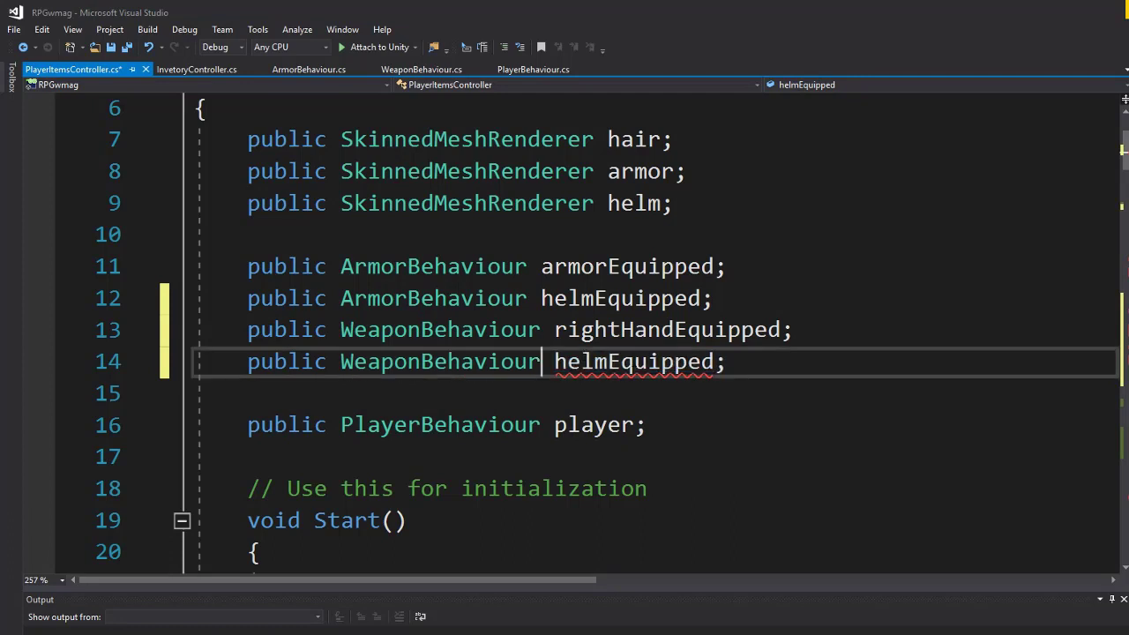
Rename the line 14 field to leftHandEquipped.
double_click(729, 330)
key(ctrl+c)
double_click(600, 362)
key(ctrl+v)
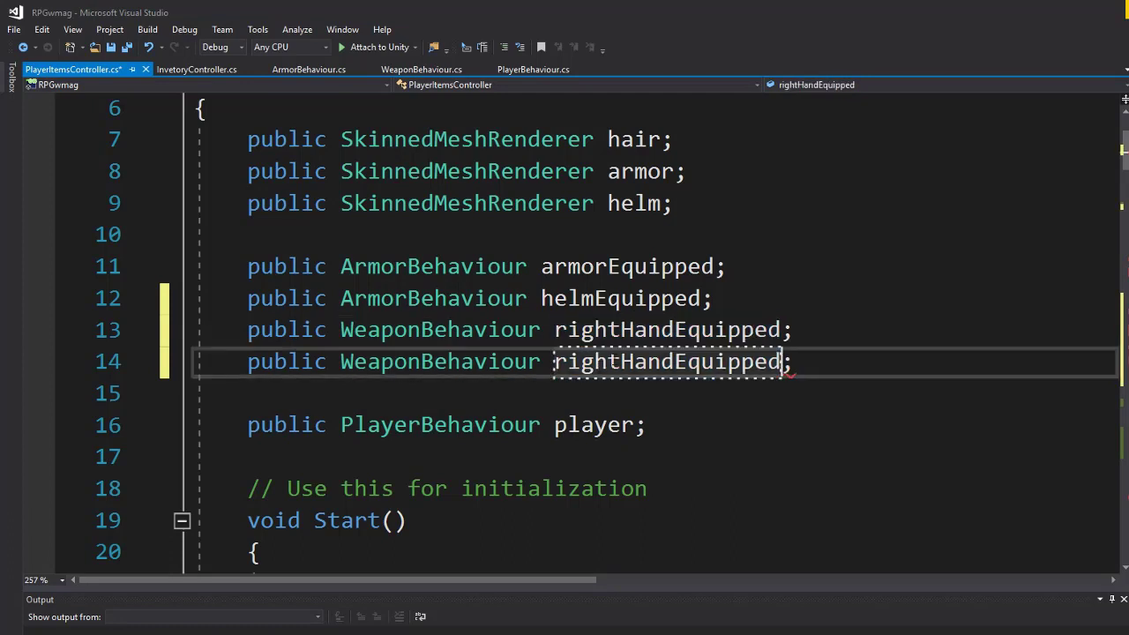
drag(621, 361, 568, 362)
text(lef)
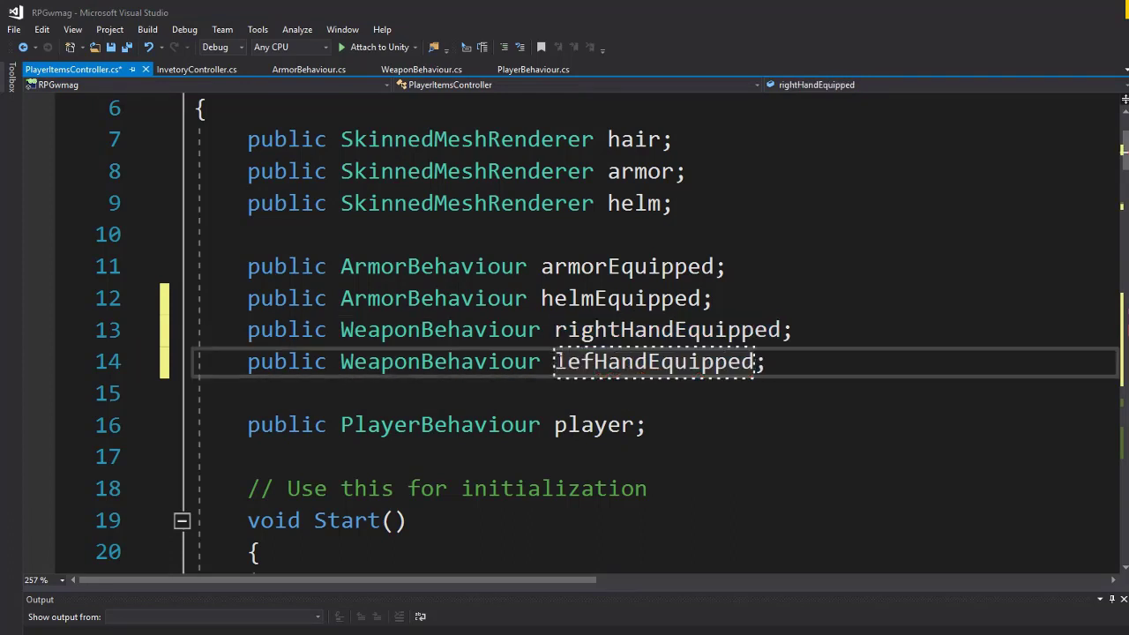
text(t)
click(672, 300)
key(Down)
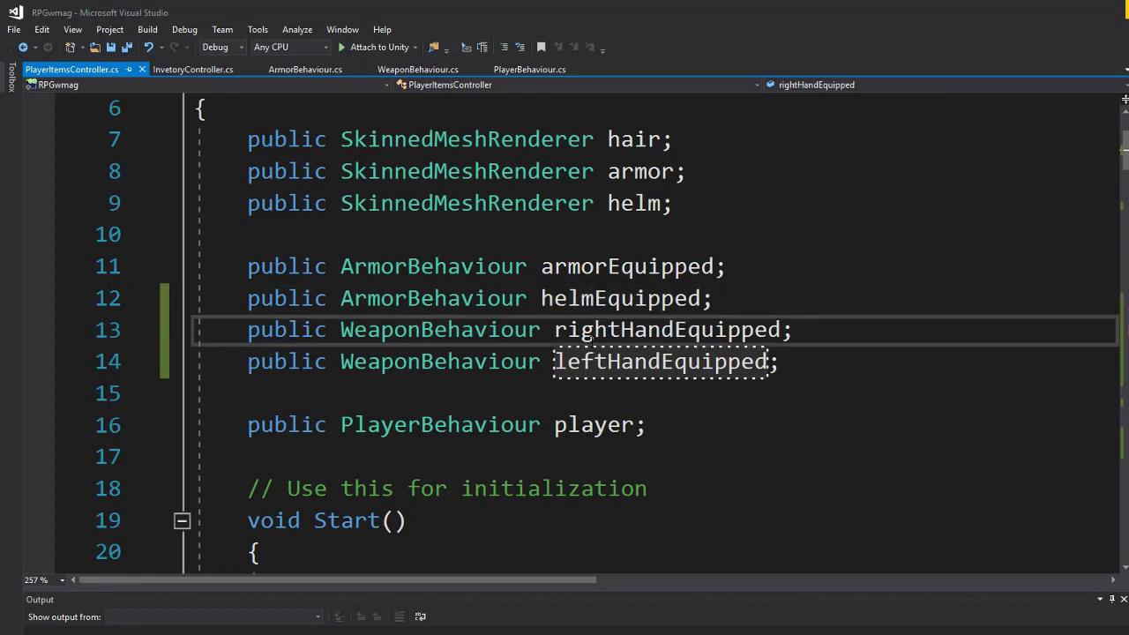
key(Down)
key(Down)
scroll(639, 381, down, 7)
Fix the broken reference so the line reads lastWeapon = rightHandEquipped.
scroll(639, 381, down, 3)
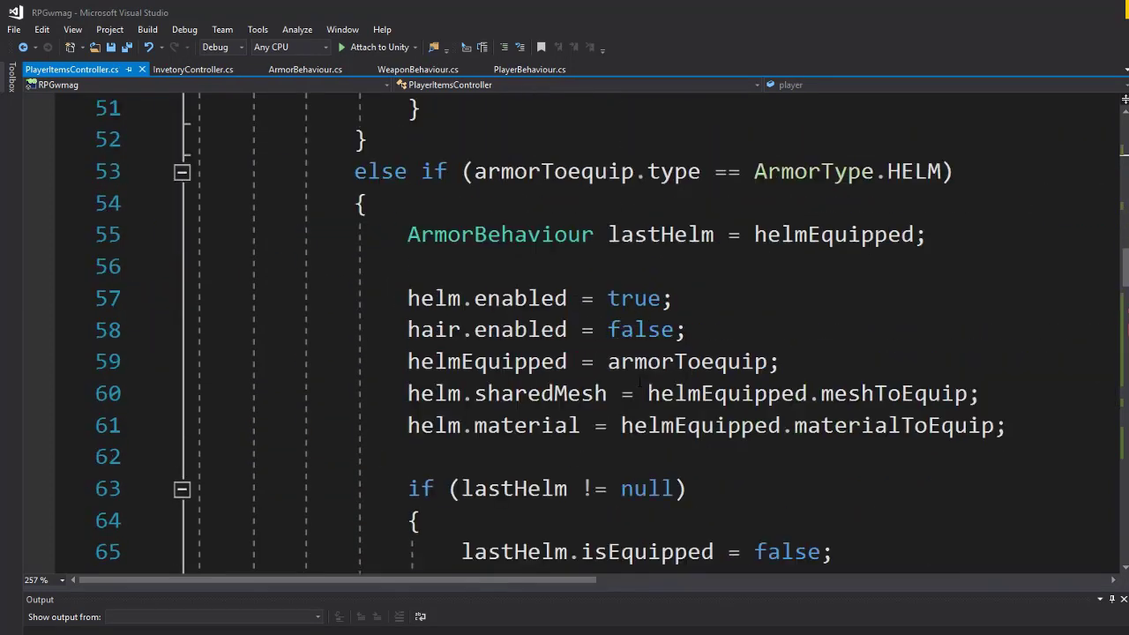
scroll(639, 381, down, 4)
scroll(926, 362, down, 3)
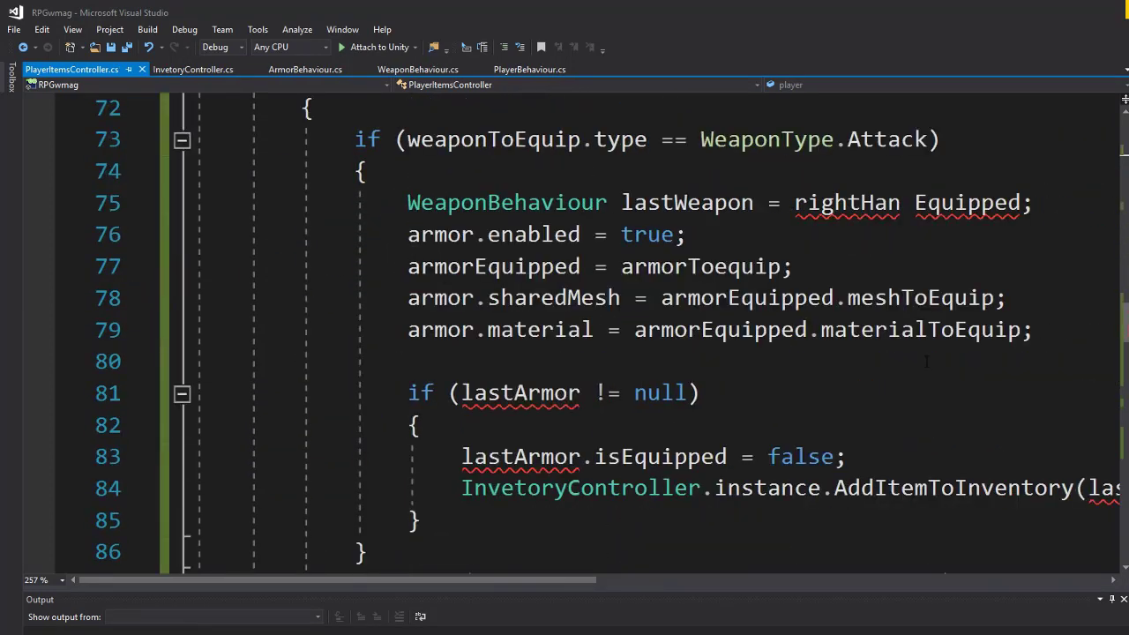
click(862, 203)
drag(1020, 203, 799, 206)
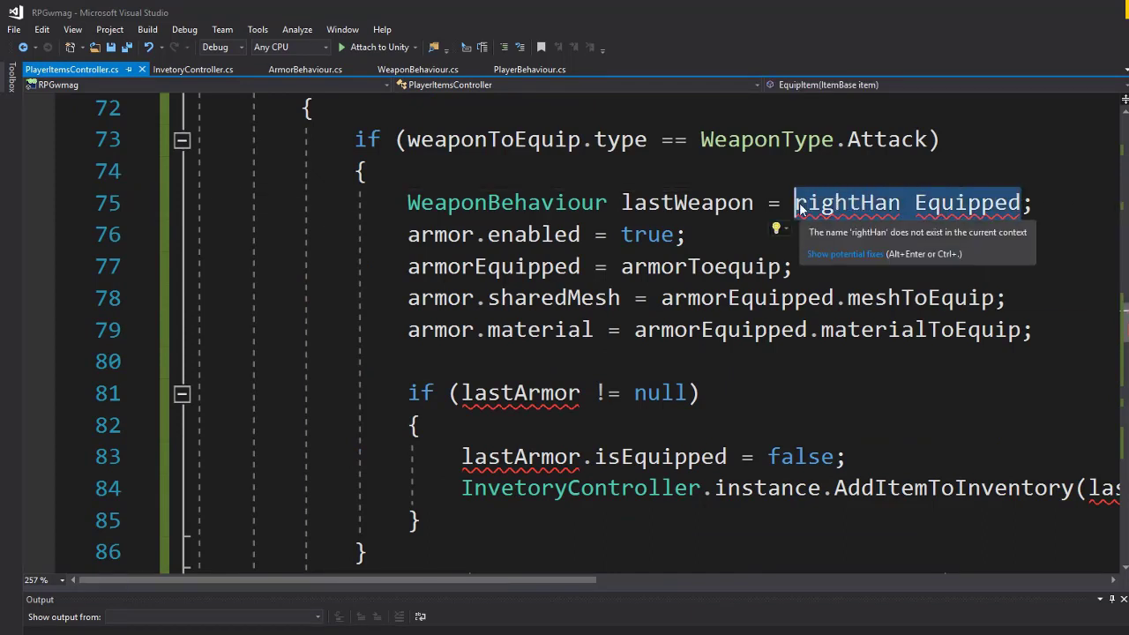
key(BackSpace)
text(righ)
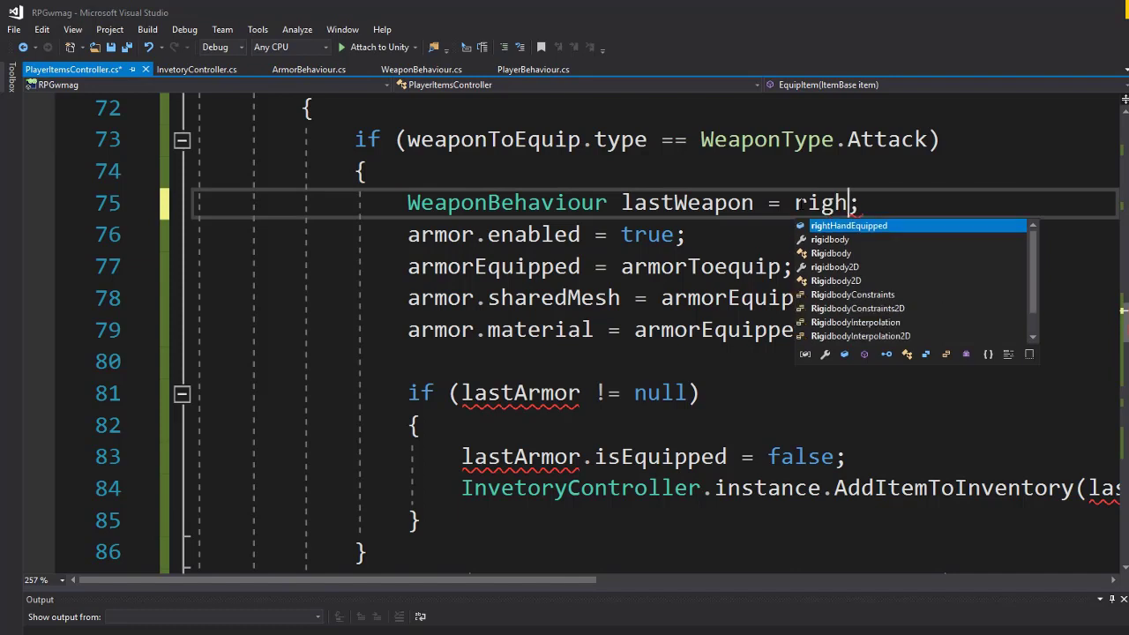
key(Tab)
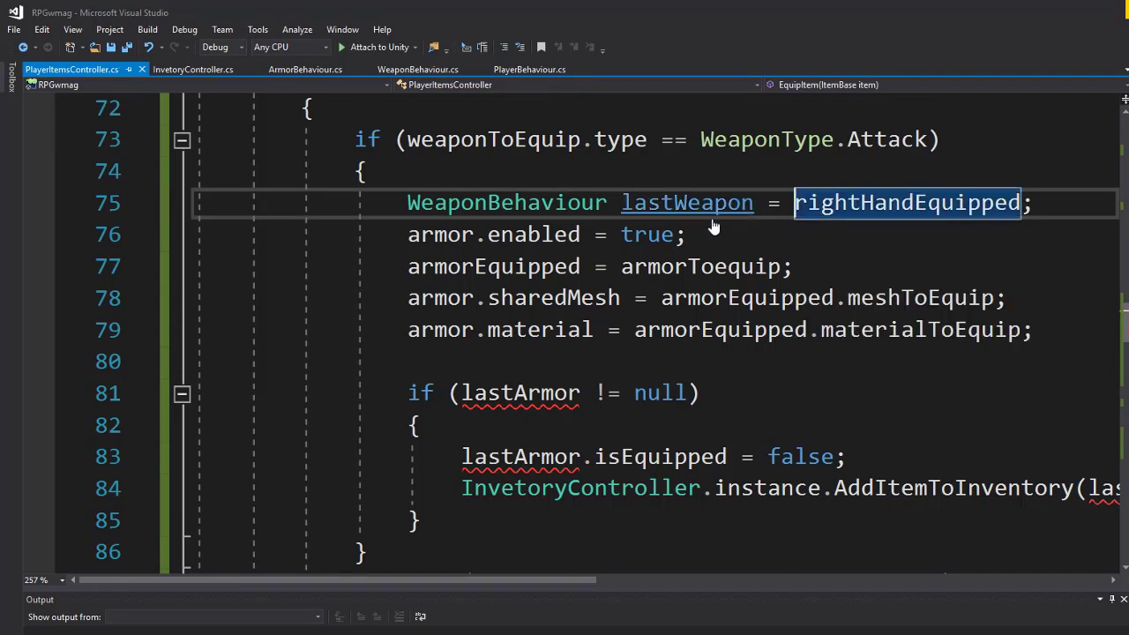
Delete the armor.enabled = true statement from the Attack branch.
click(407, 233)
drag(405, 234, 805, 229)
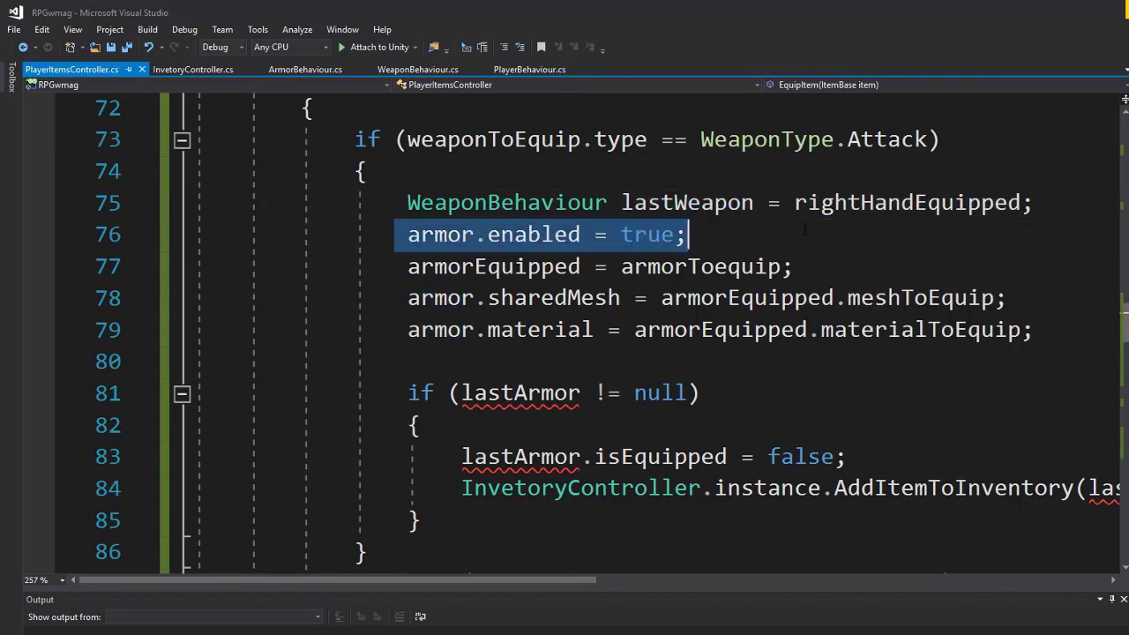
key(Delete)
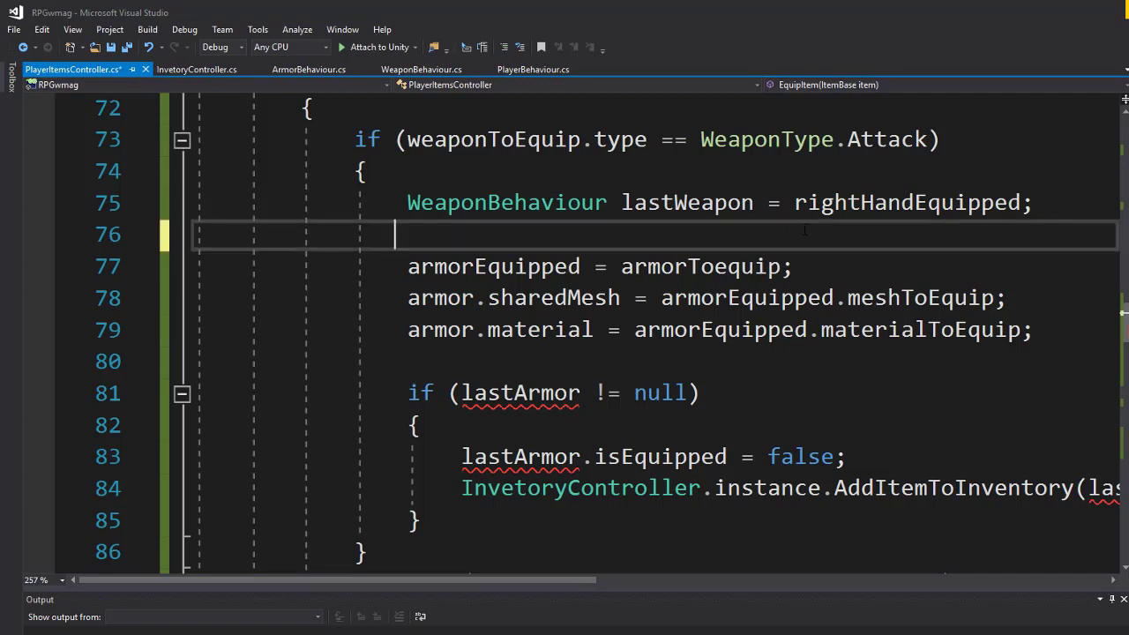
key(Delete)
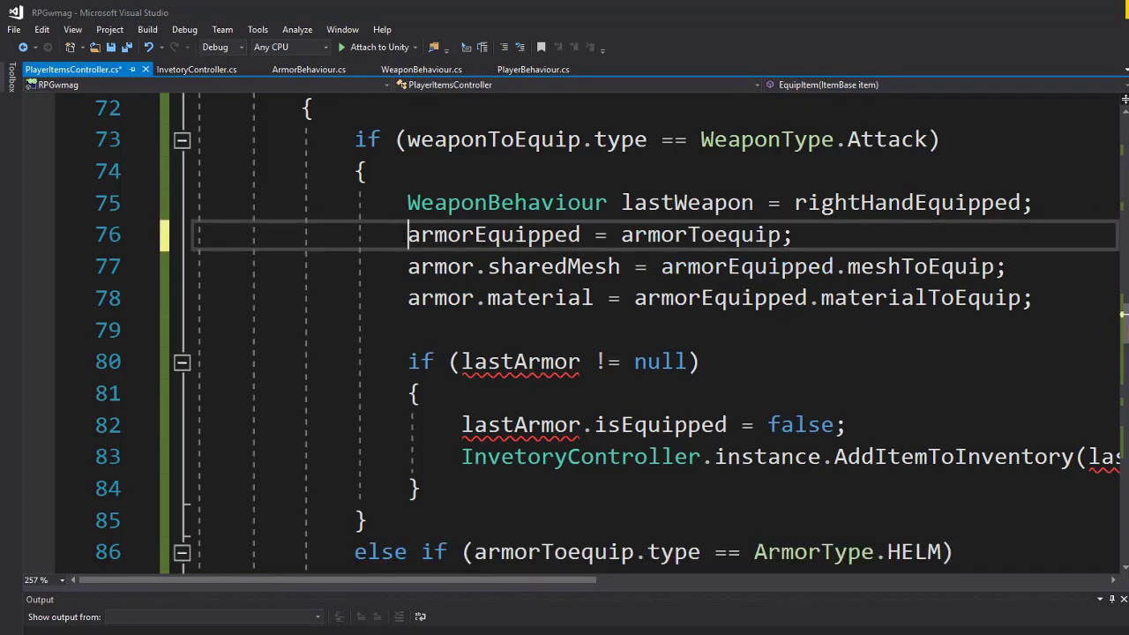
drag(407, 234, 794, 234)
click(622, 234)
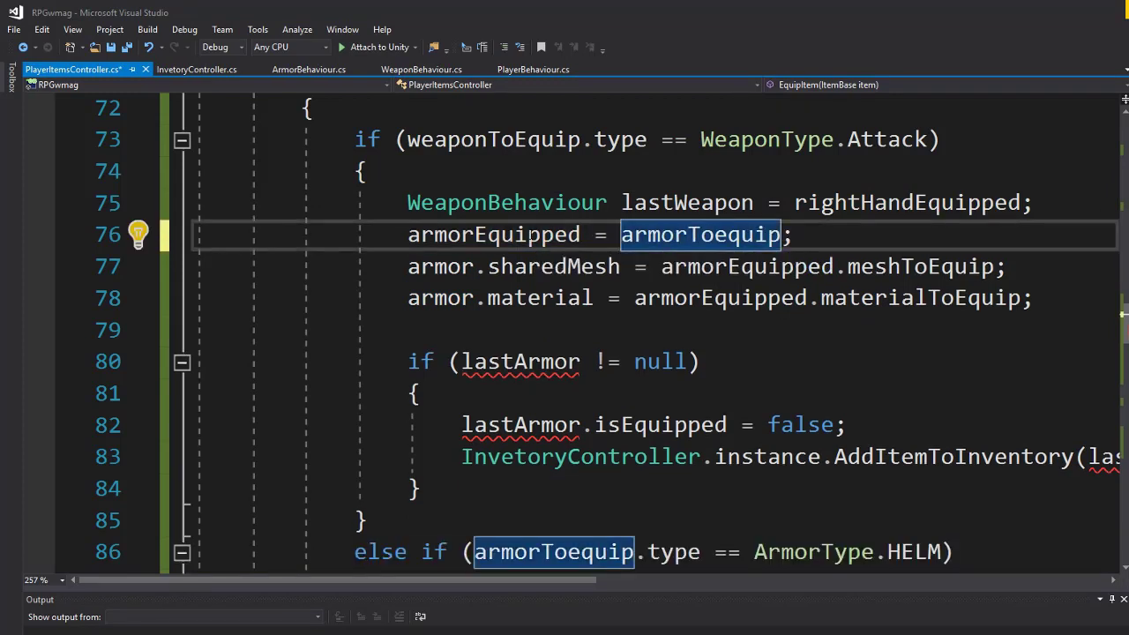
Change the armor assignment into rightHandEquipped = weaponToEquip.
double_click(863, 202)
key(ctrl+c)
double_click(494, 235)
key(ctrl+v)
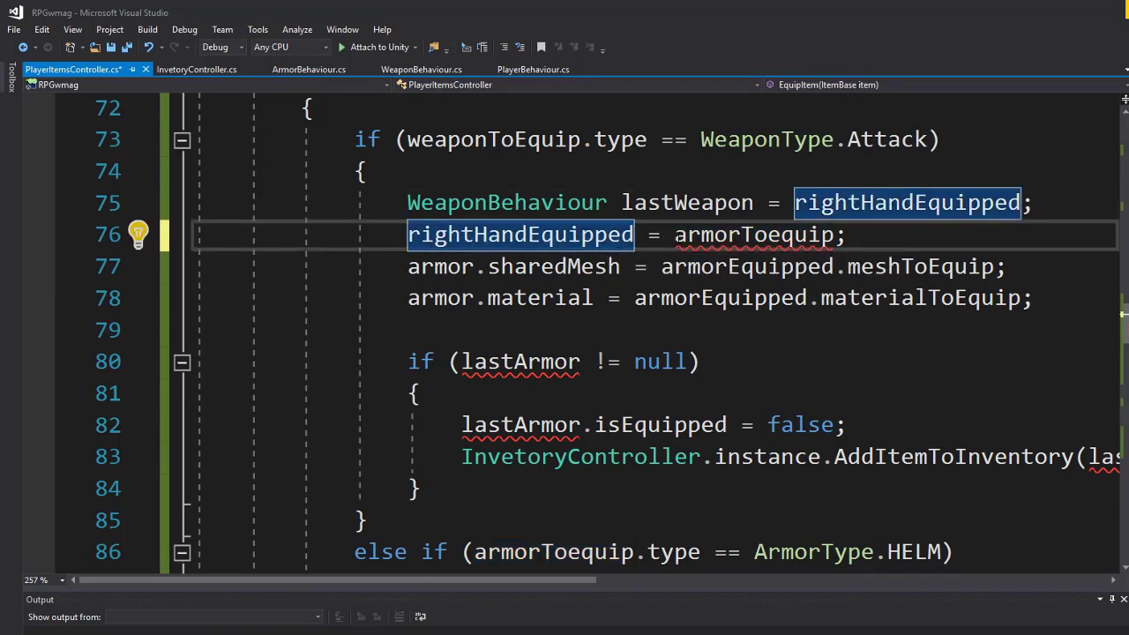
click(551, 139)
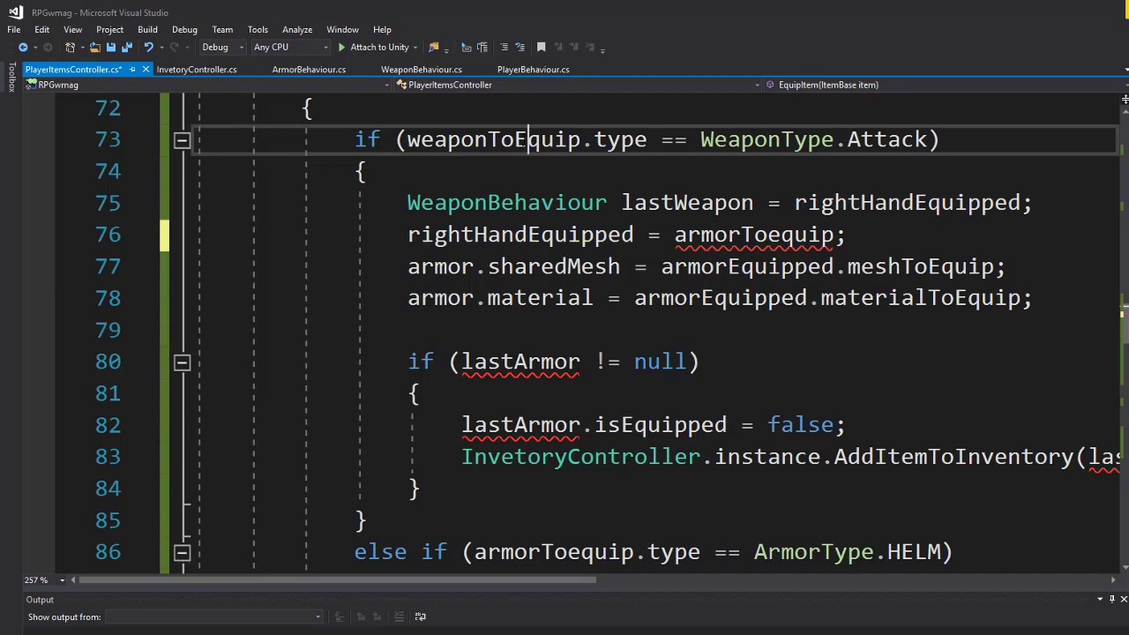
double_click(719, 238)
key(ctrl+v)
Remove the armor mesh and material lines and save the script.
click(676, 203)
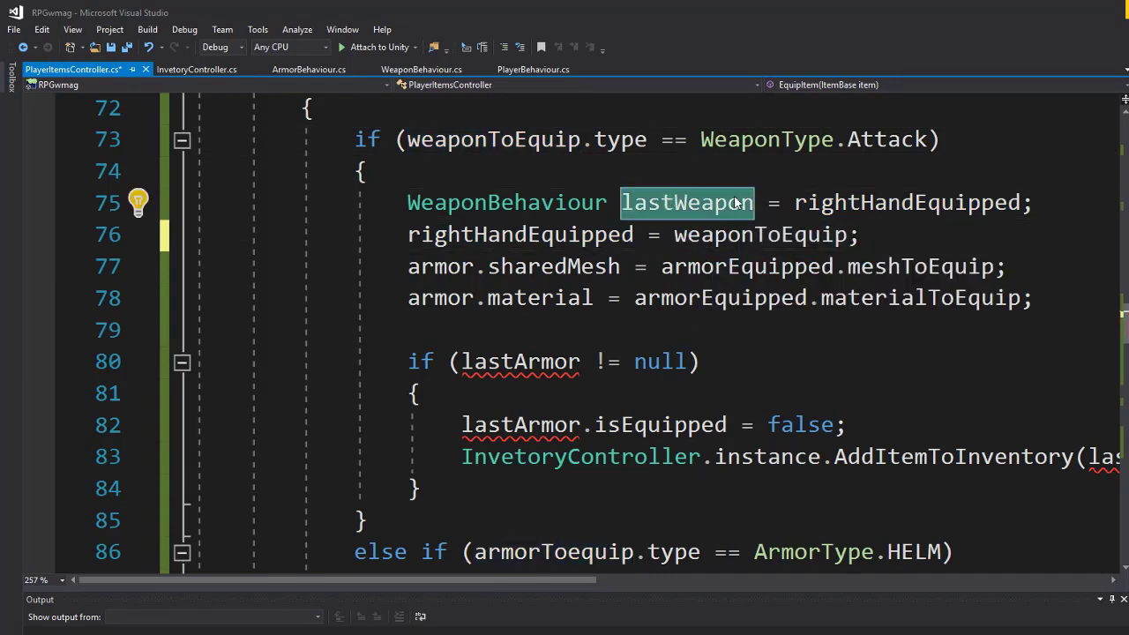
scroll(639, 338, up, 1)
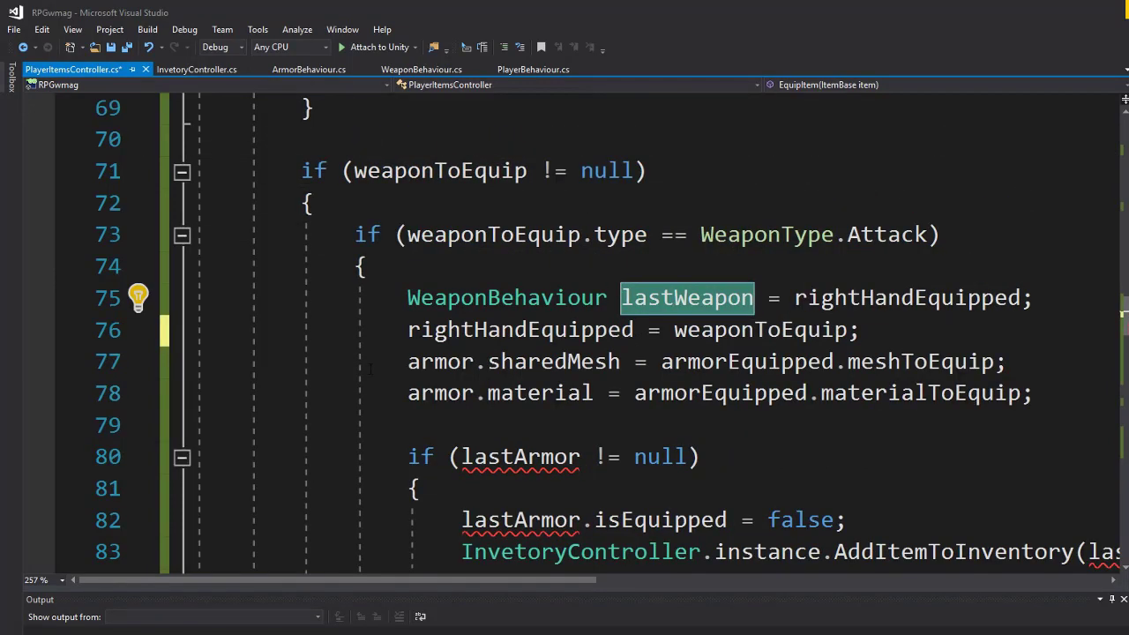
drag(407, 362, 1050, 395)
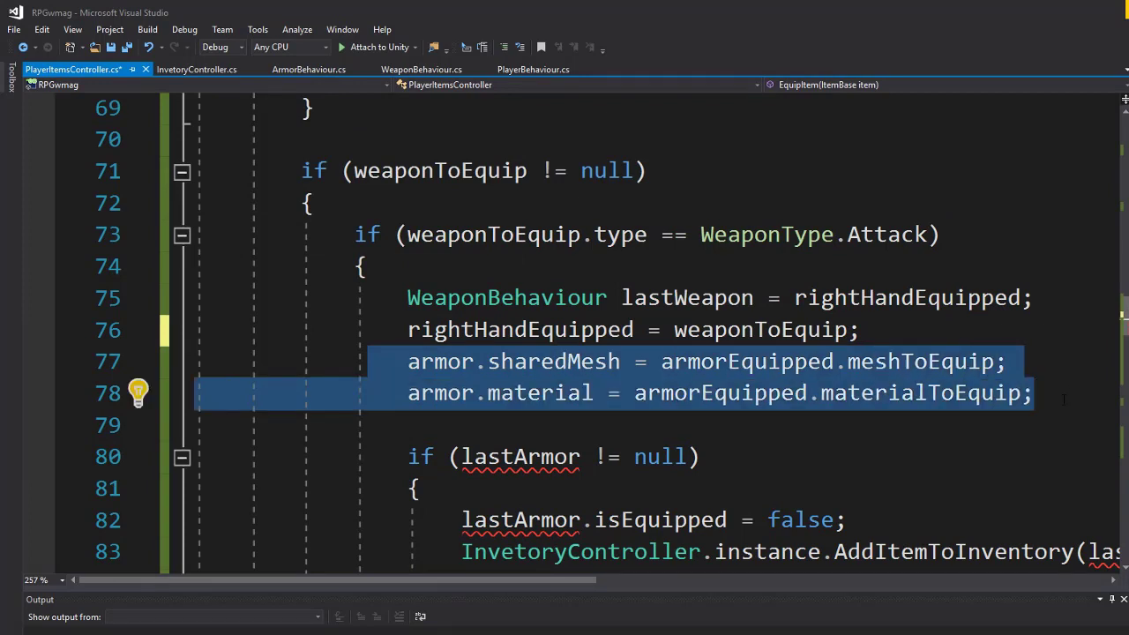
key(Delete)
key(BackSpace)
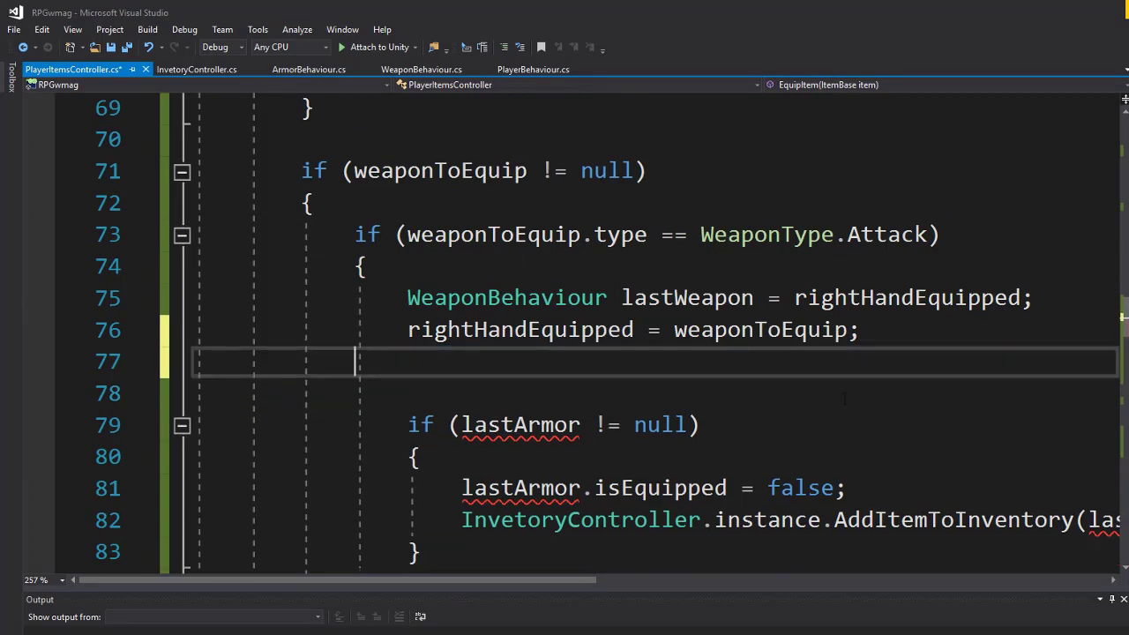
key(Delete)
key(Up)
key(ctrl+s)
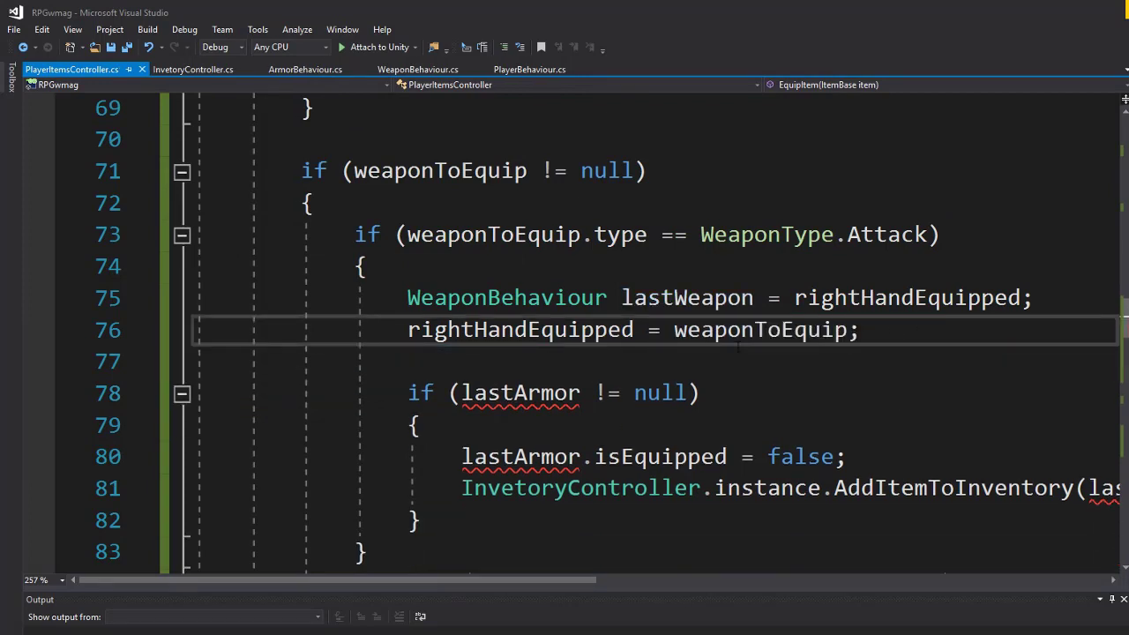
Replace lastArmor with lastWeapon in the null check and the isEquipped line.
double_click(687, 298)
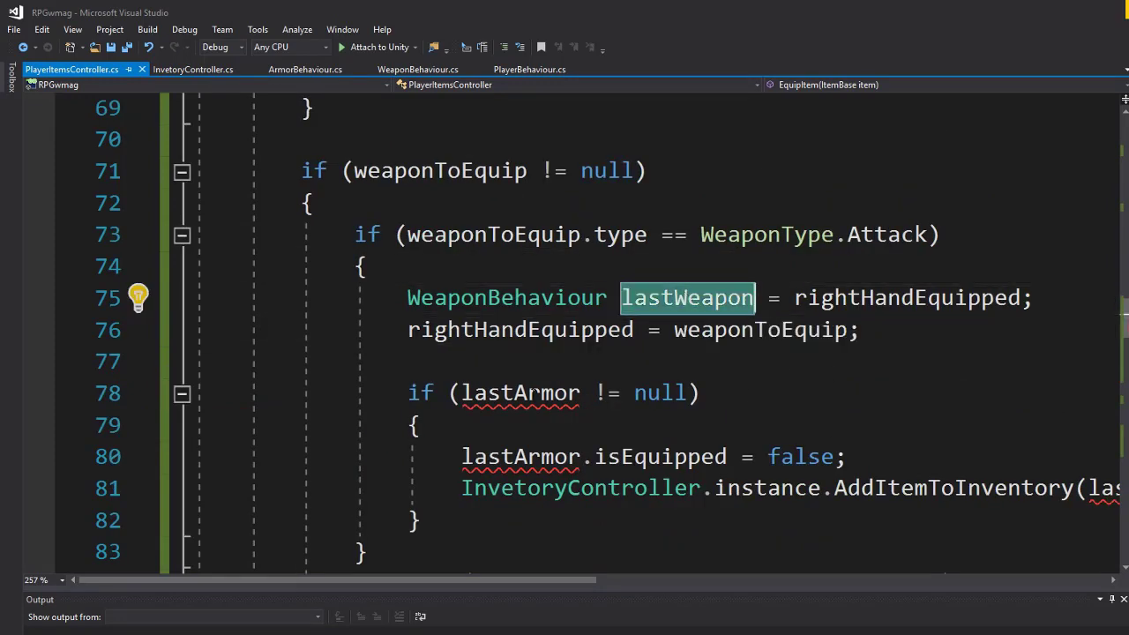
double_click(521, 393)
text(lastWeapon)
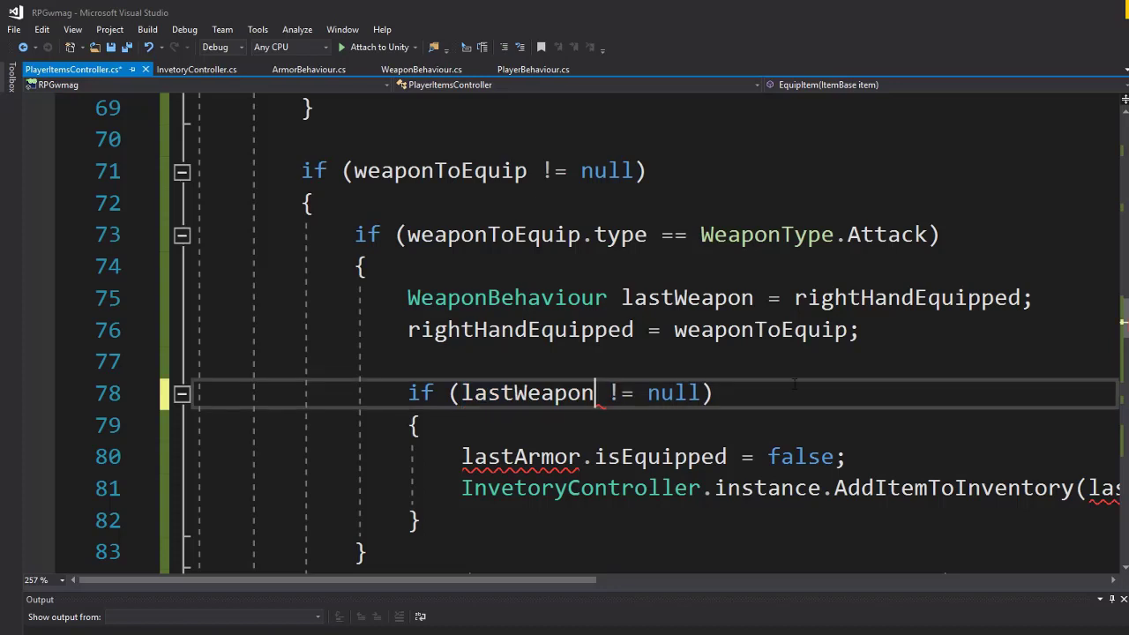
click(782, 407)
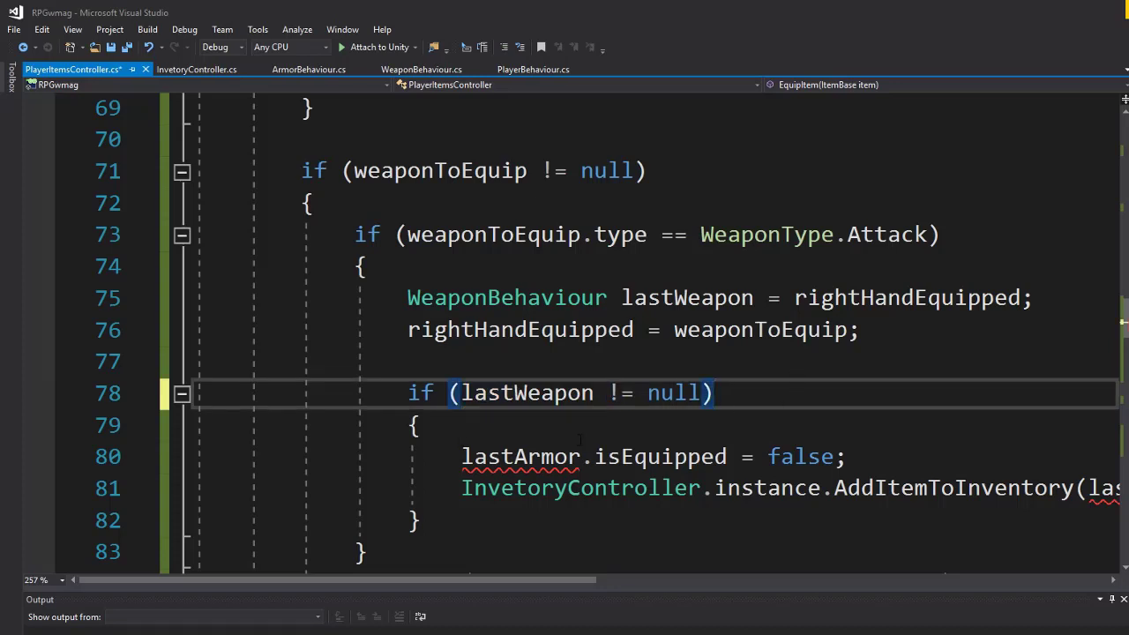
double_click(520, 457)
text(lastWeapon)
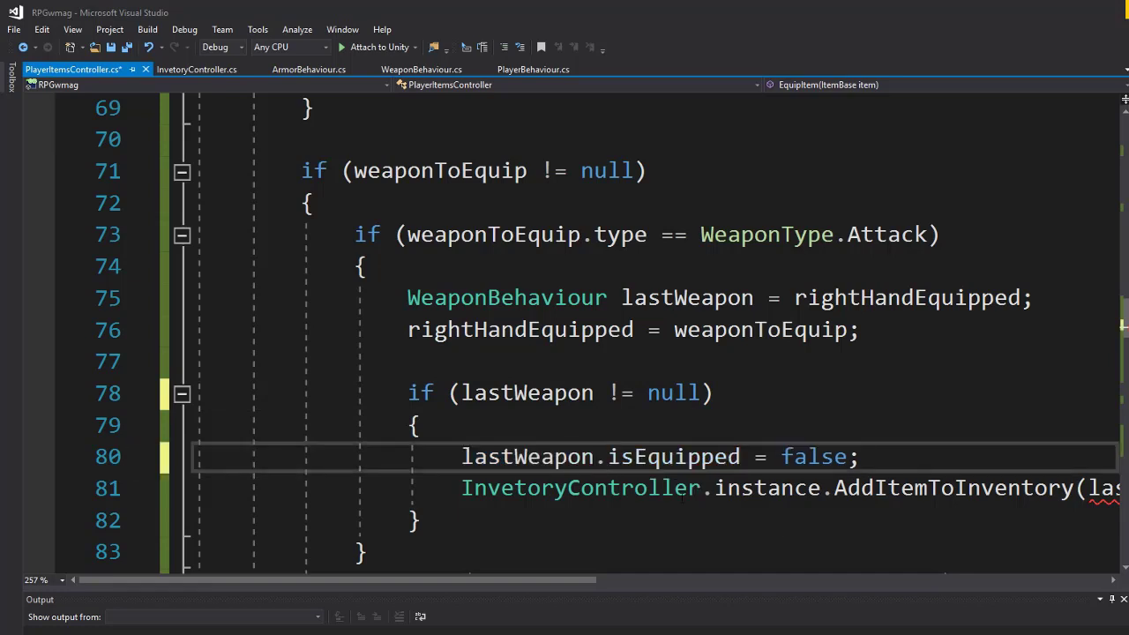
key(End)
drag(569, 581, 717, 581)
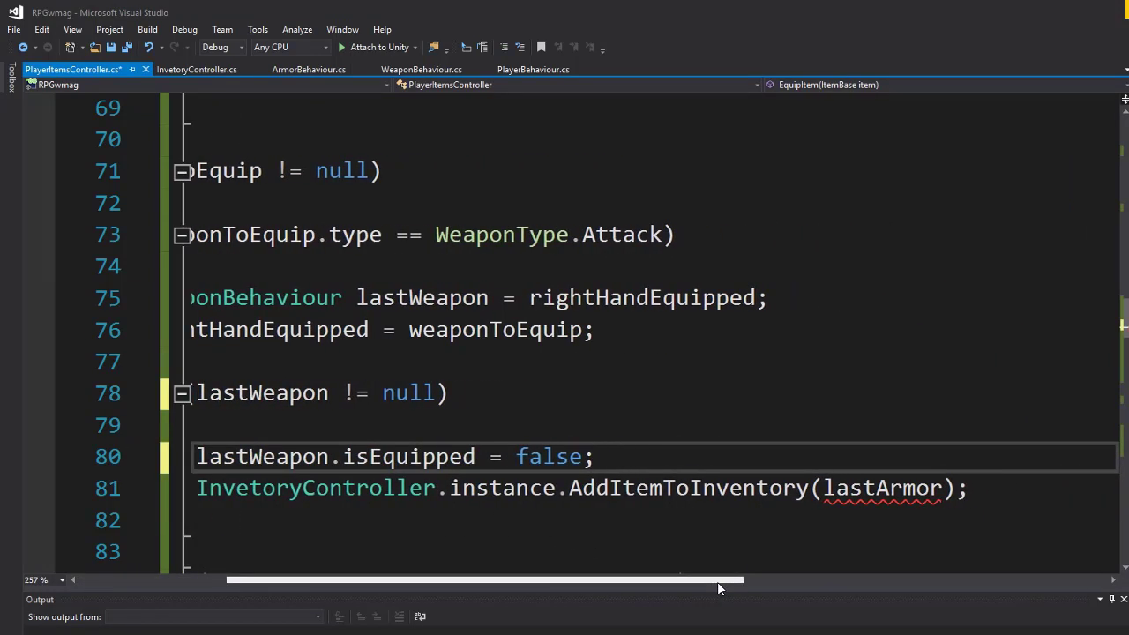
Pass lastWeapon instead of lastArmor to AddItemToInventory.
scroll(712, 491, down, 1)
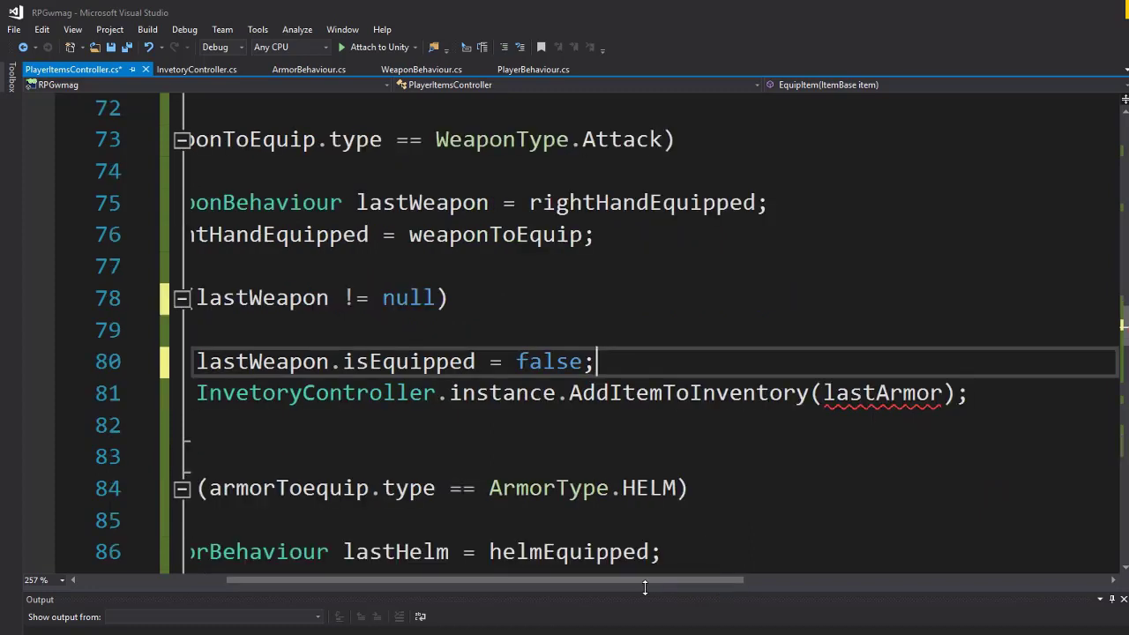
double_click(261, 361)
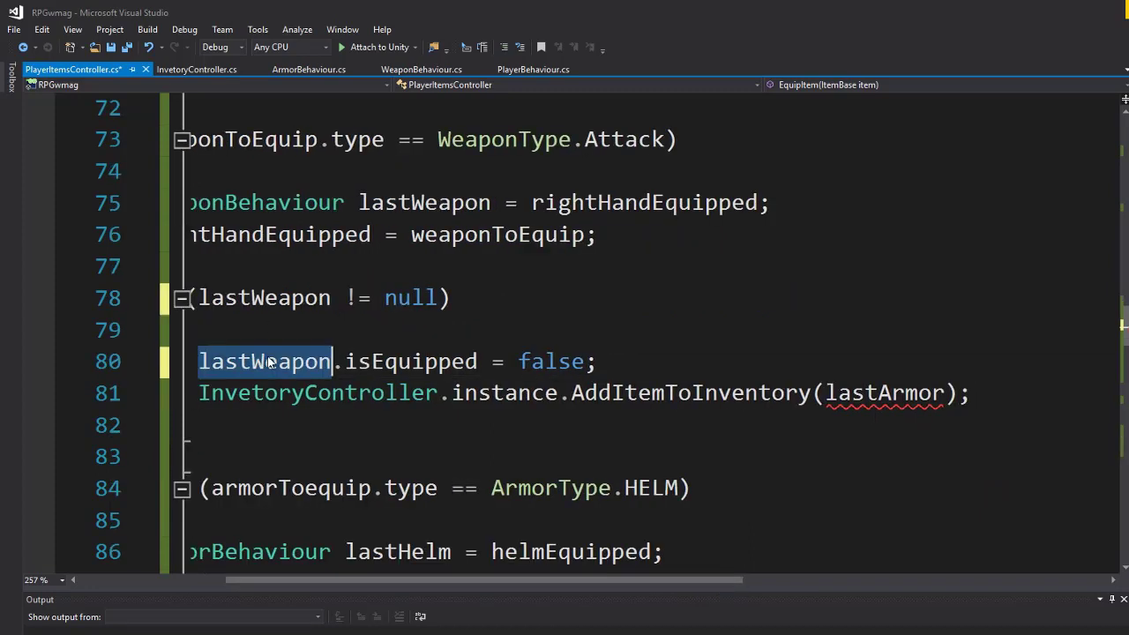
key(ctrl+c)
double_click(884, 394)
key(ctrl+v)
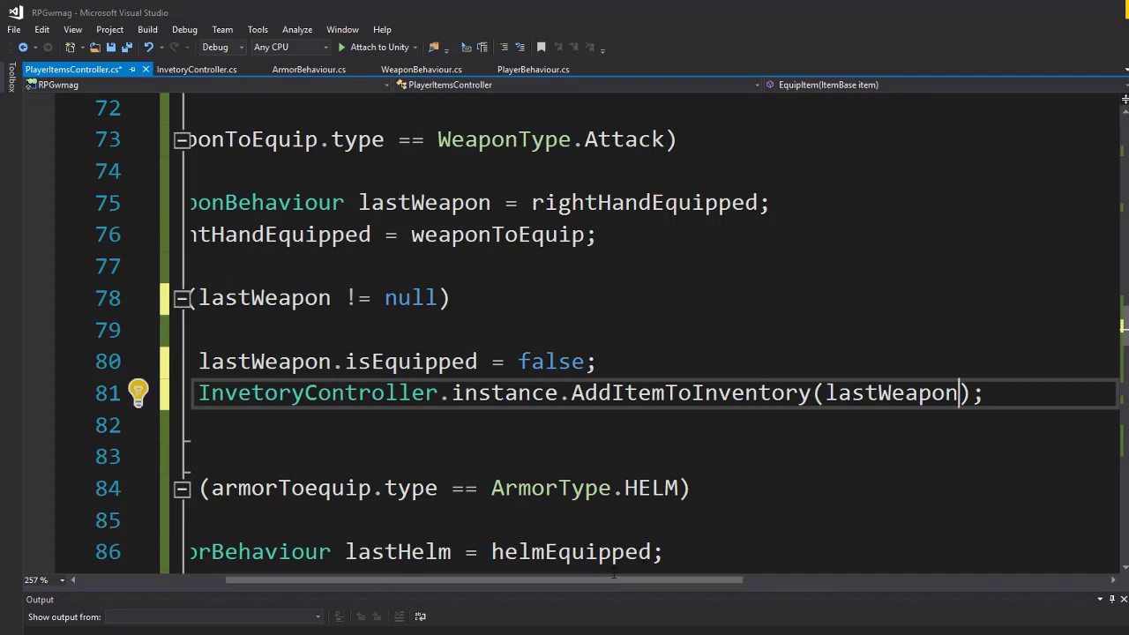
drag(710, 581, 508, 590)
scroll(660, 474, down, 1)
scroll(675, 458, up, 1)
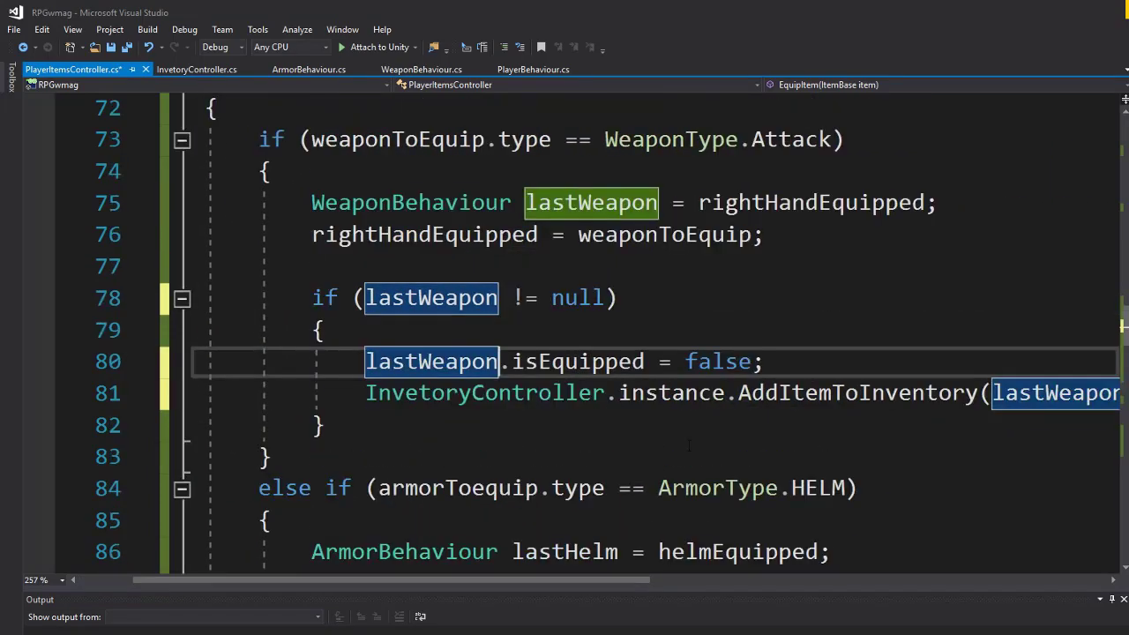
drag(603, 578, 579, 577)
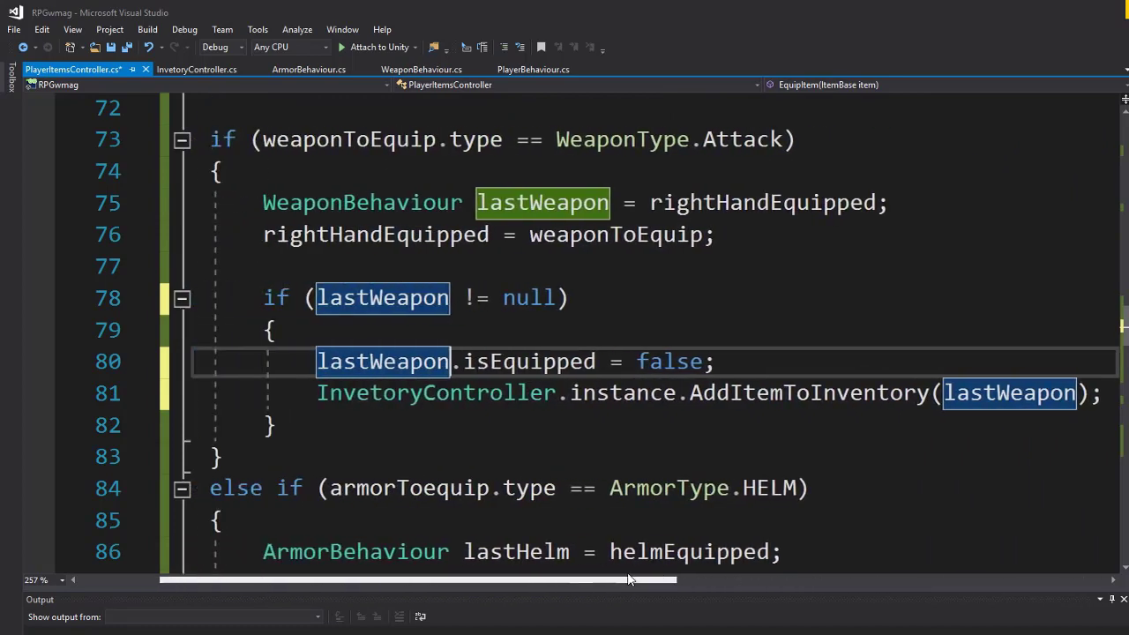
Review every use of lastWeapon in the Attack branch.
click(492, 355)
scroll(494, 352, up, 1)
scroll(547, 264, down, 3)
scroll(590, 186, up, 2)
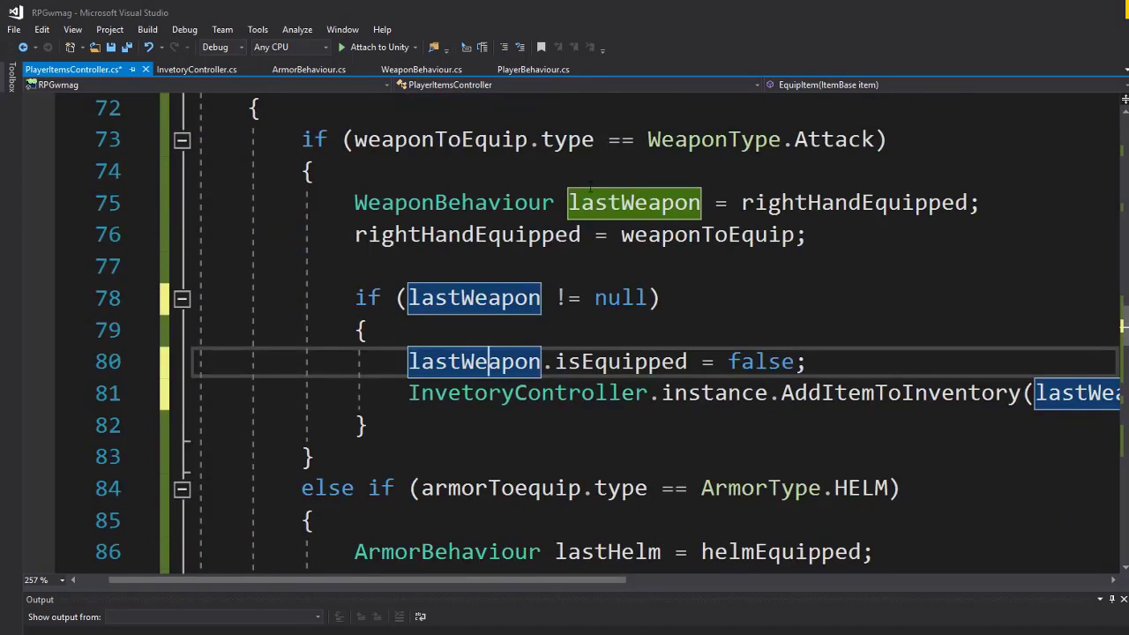
scroll(693, 276, up, 2)
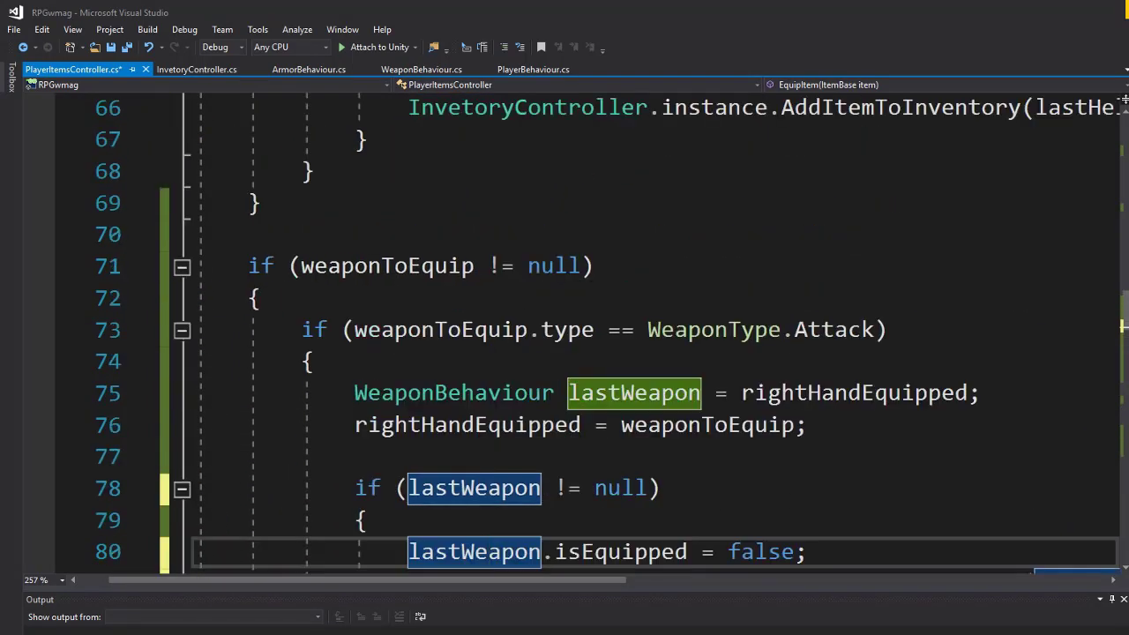
scroll(625, 424, down, 4)
scroll(399, 332, down, 2)
scroll(415, 318, up, 2)
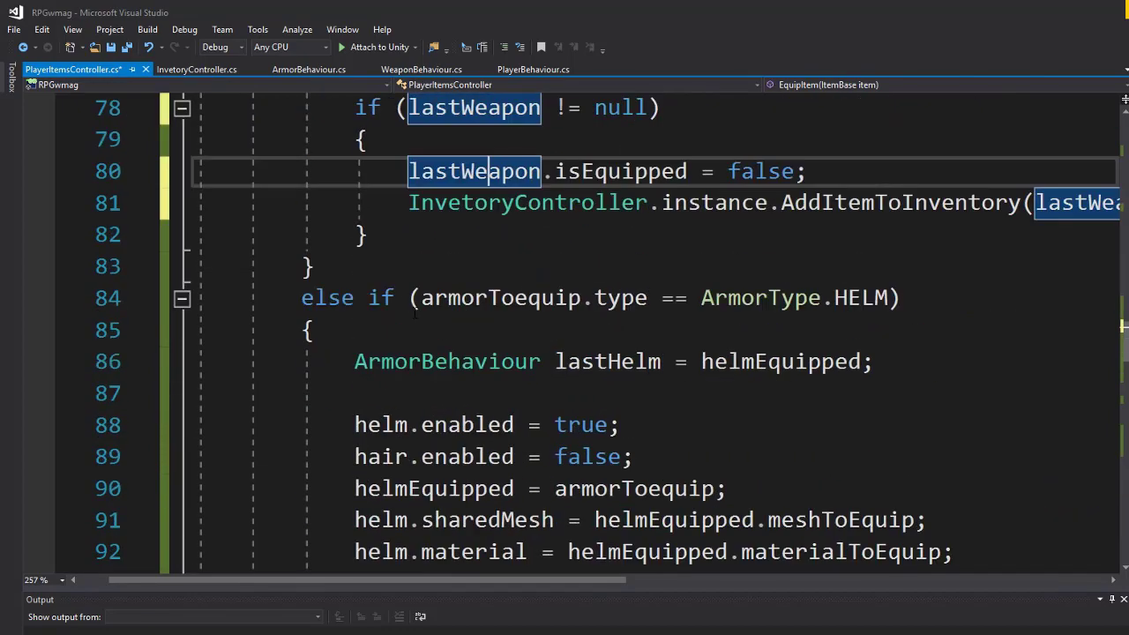
scroll(564, 328, down, 1)
Delete the leftover 'else if (armorToequip.type == ArmorType.HELM)' block.
double_click(861, 202)
scroll(794, 264, up, 3)
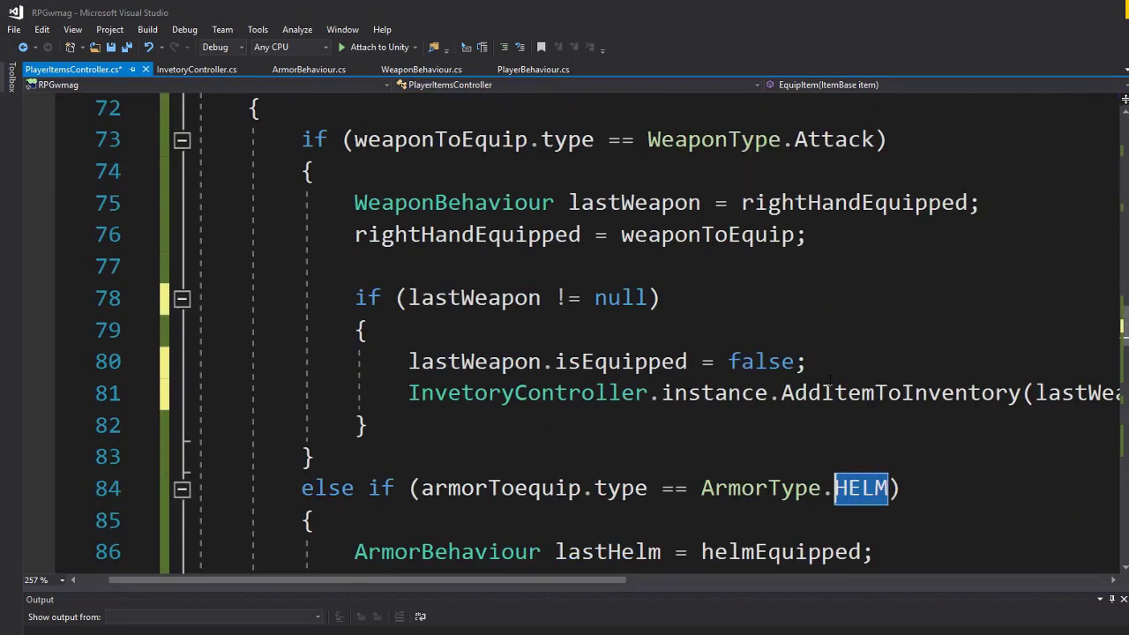
scroll(406, 326, down, 2)
drag(301, 297, 481, 288)
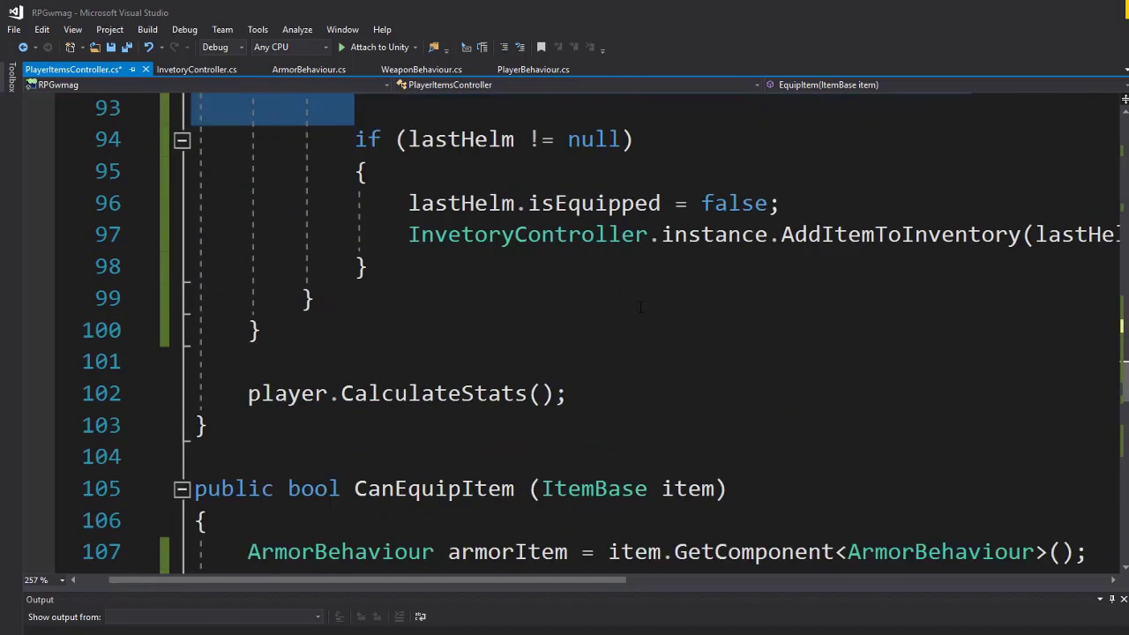
scroll(482, 289, up, 2)
scroll(482, 289, up, 3)
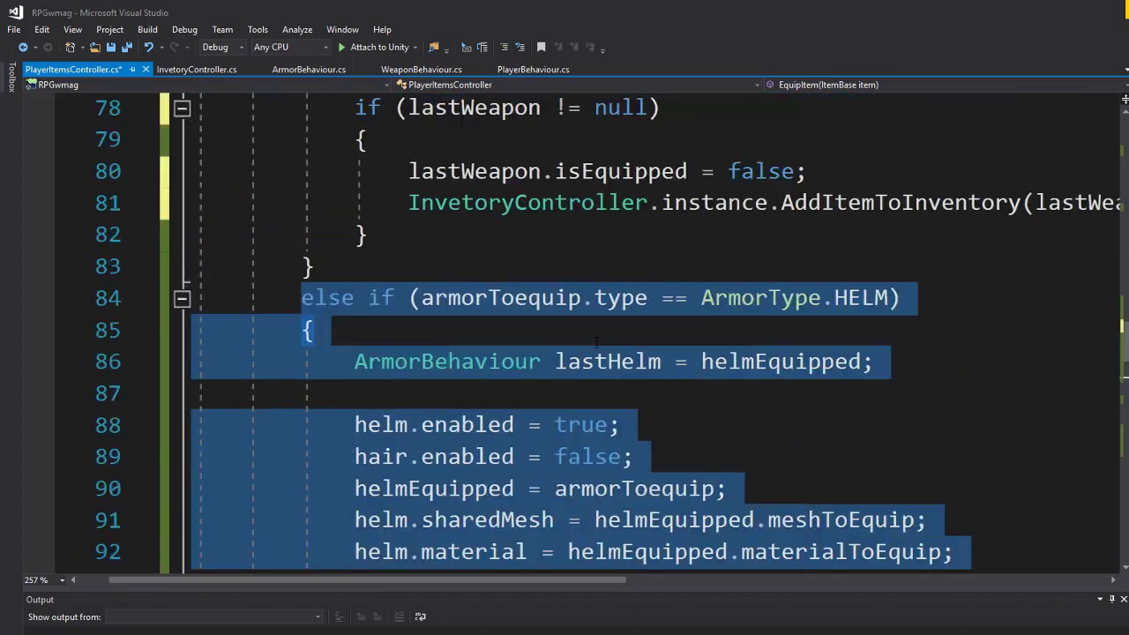
key(Delete)
scroll(481, 288, up, 3)
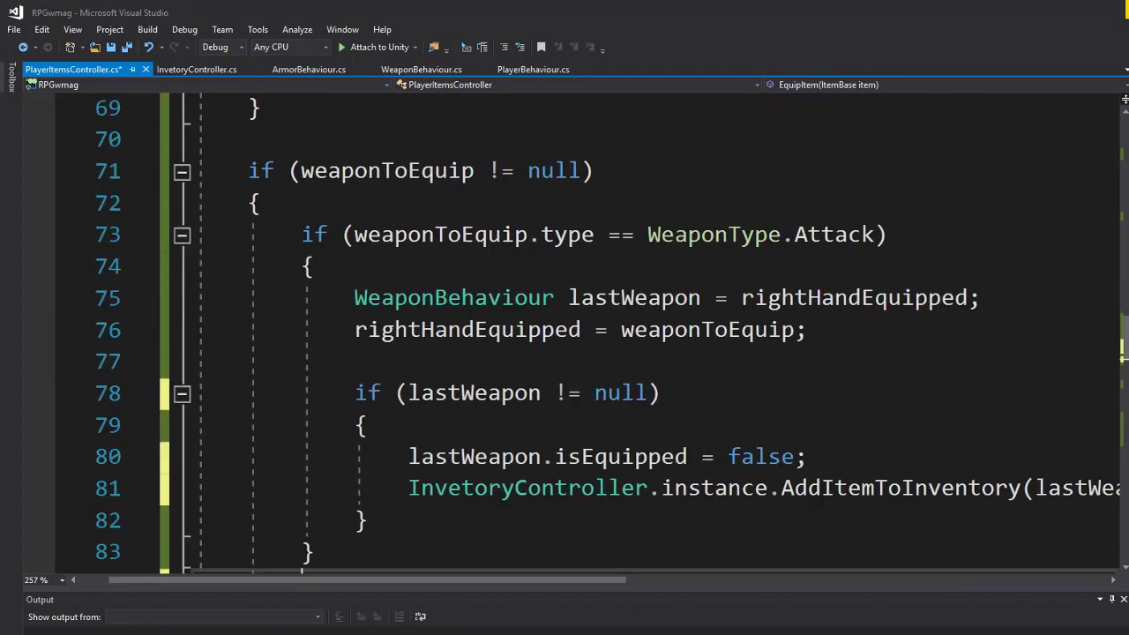
Duplicate the Attack branch below it and change the copy's condition to Defense.
drag(293, 234, 420, 450)
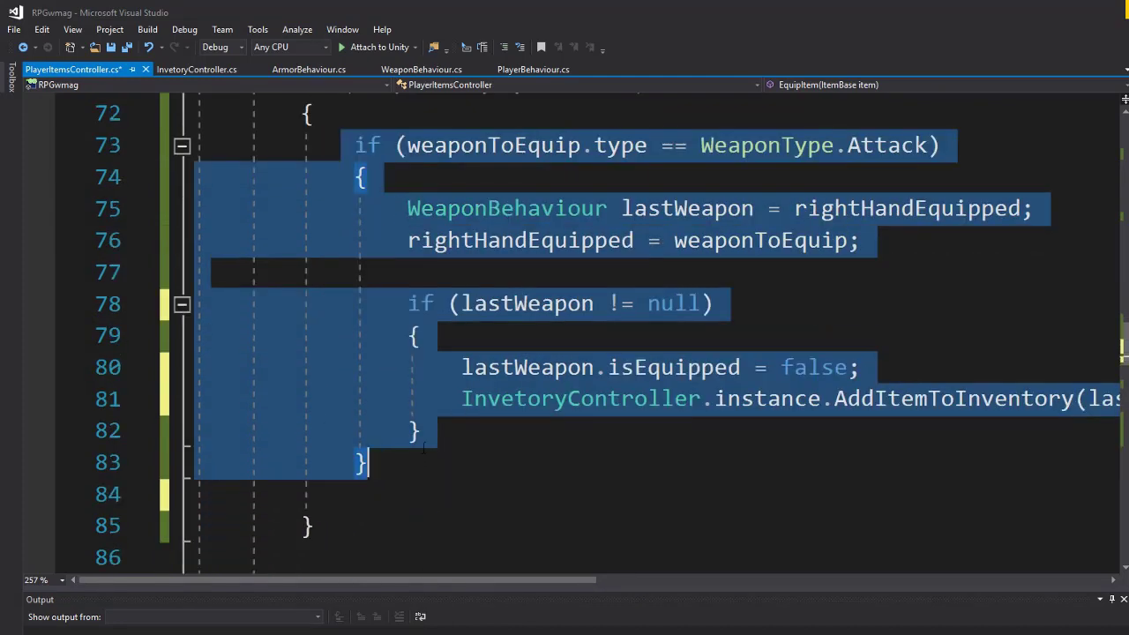
click(391, 472)
key(Return)
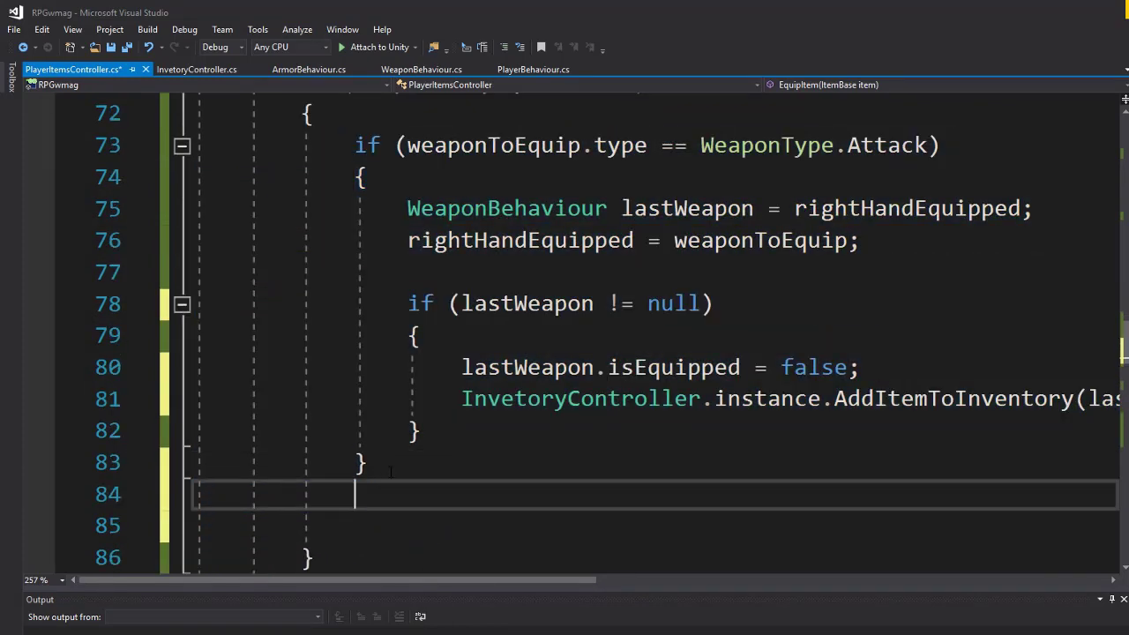
key(ctrl+v)
scroll(884, 341, up, 1)
double_click(885, 341)
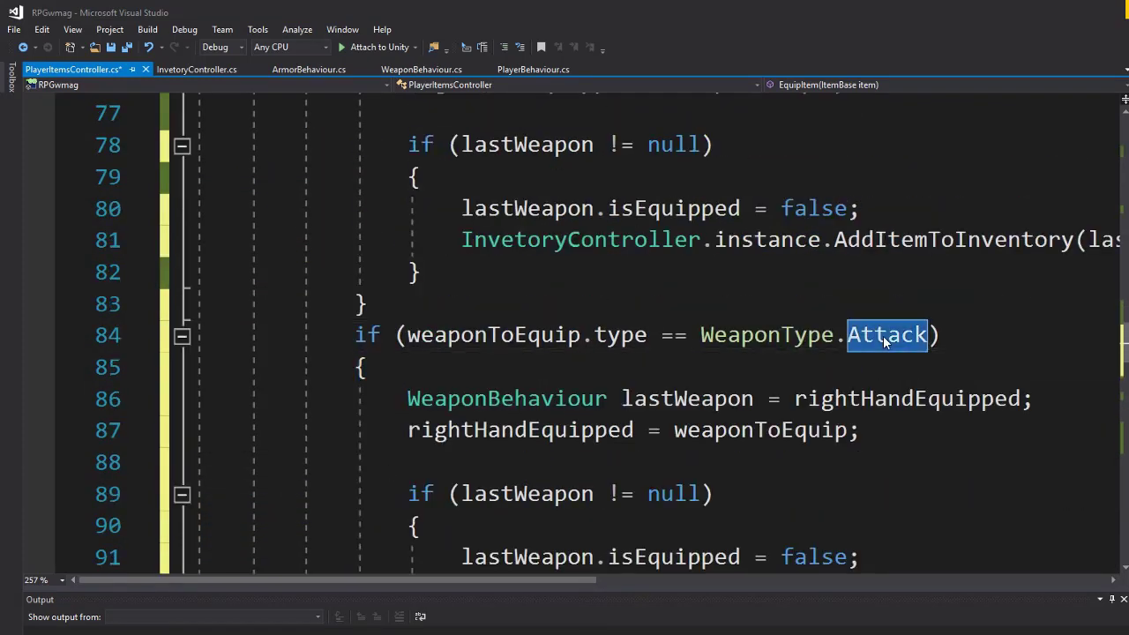
key(BackSpace)
key(BackSpace)
text(.)
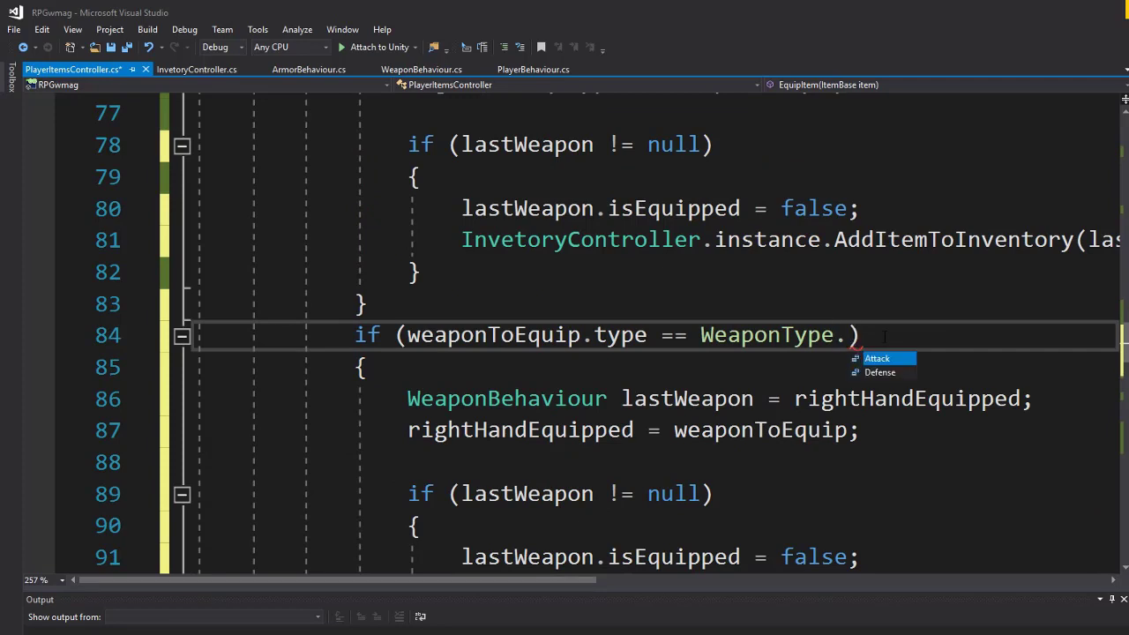
text(D)
key(Tab)
Rename rightHandEquipped to leftHandEquipped in the Defense branch.
scroll(799, 336, down, 1)
drag(796, 303, 833, 304)
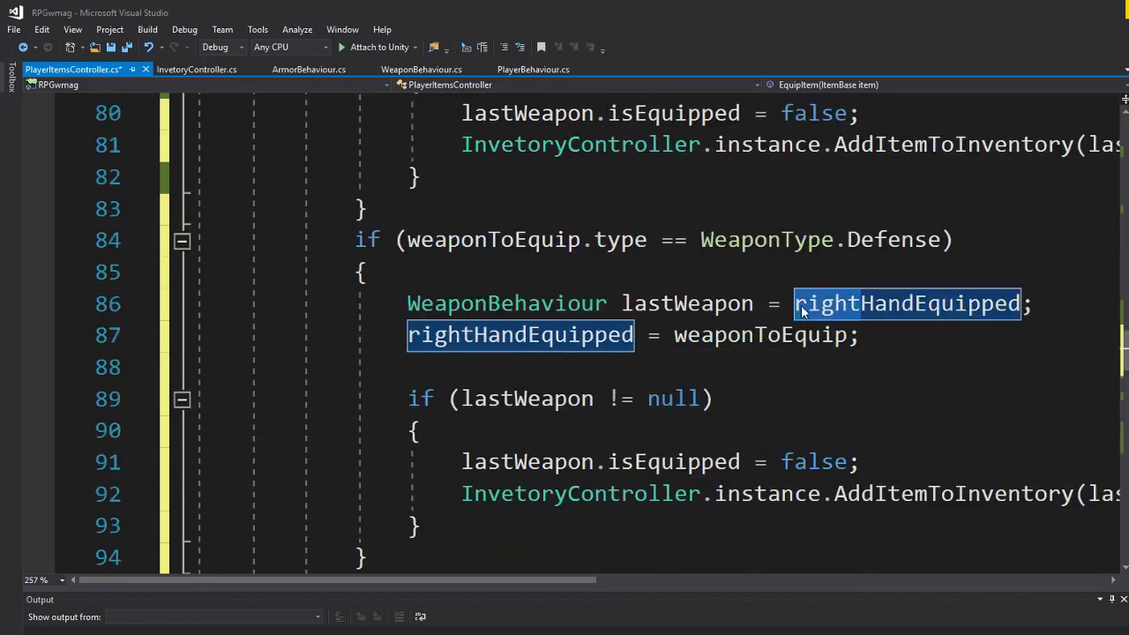
text(left)
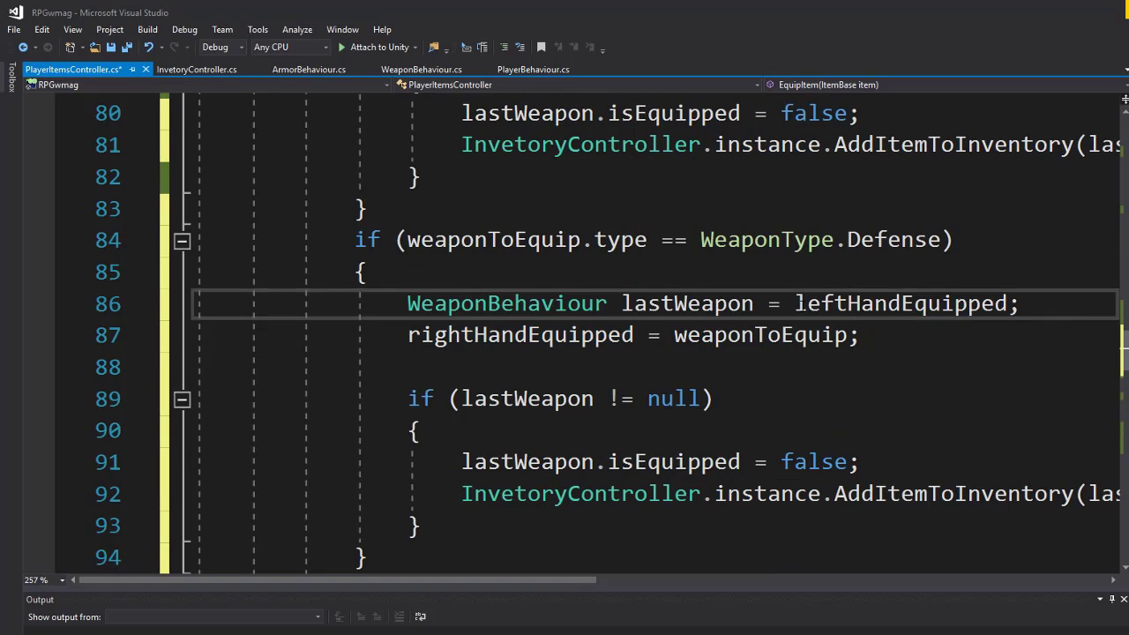
double_click(529, 304)
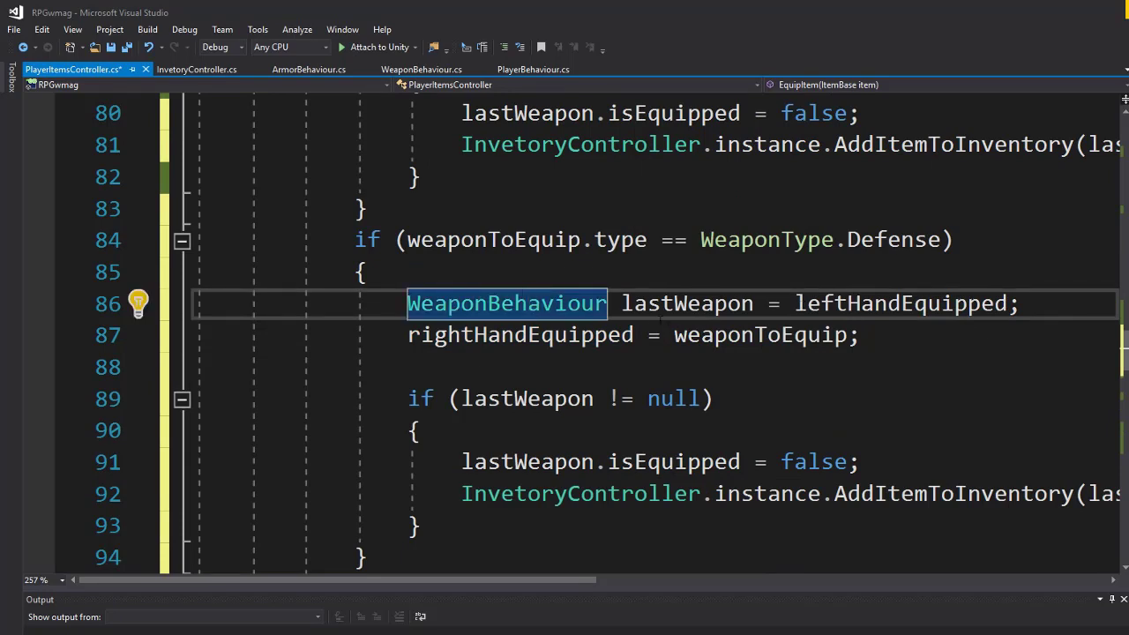
click(924, 303)
text(left)
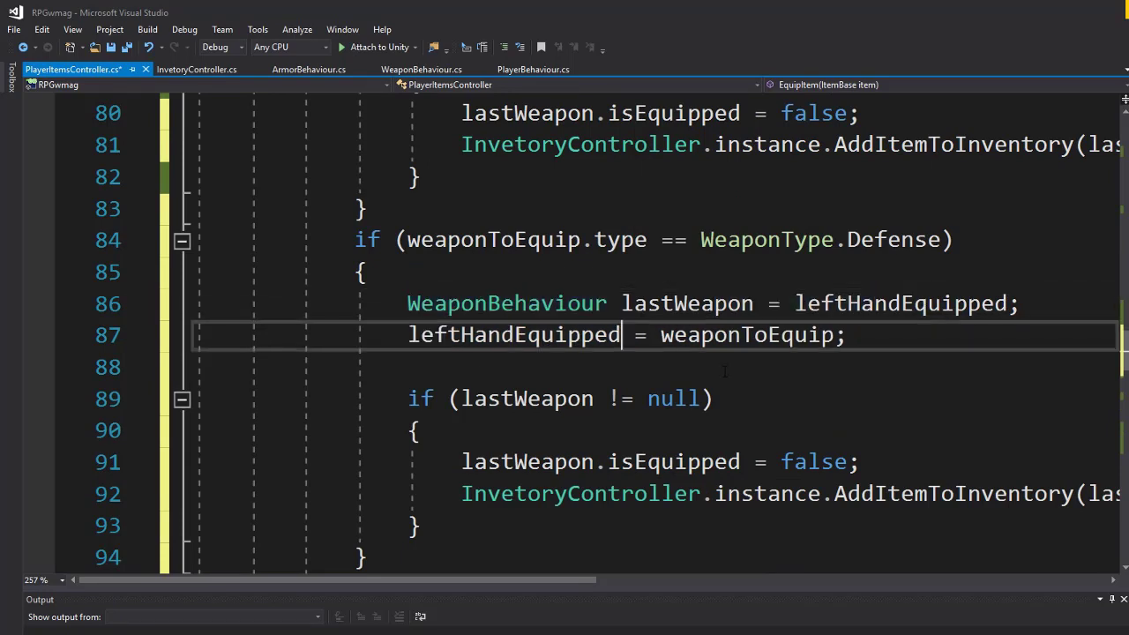
click(699, 430)
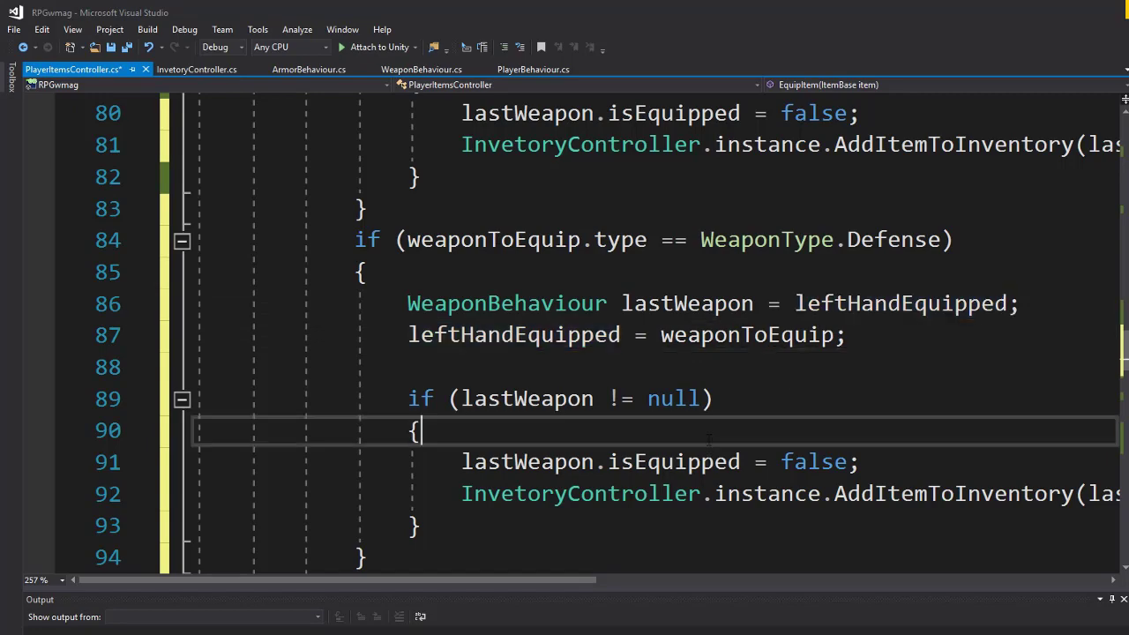
Check the lastWeapon references in the Defense branch's swap and null check.
scroll(699, 427, down, 1)
scroll(697, 414, up, 1)
click(669, 305)
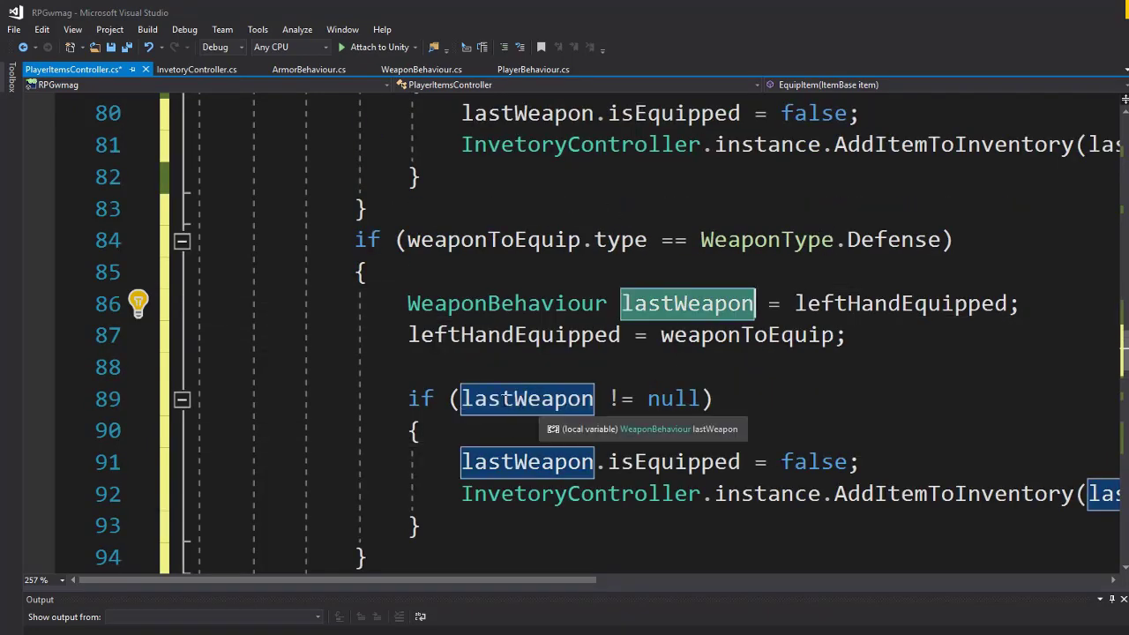
click(504, 403)
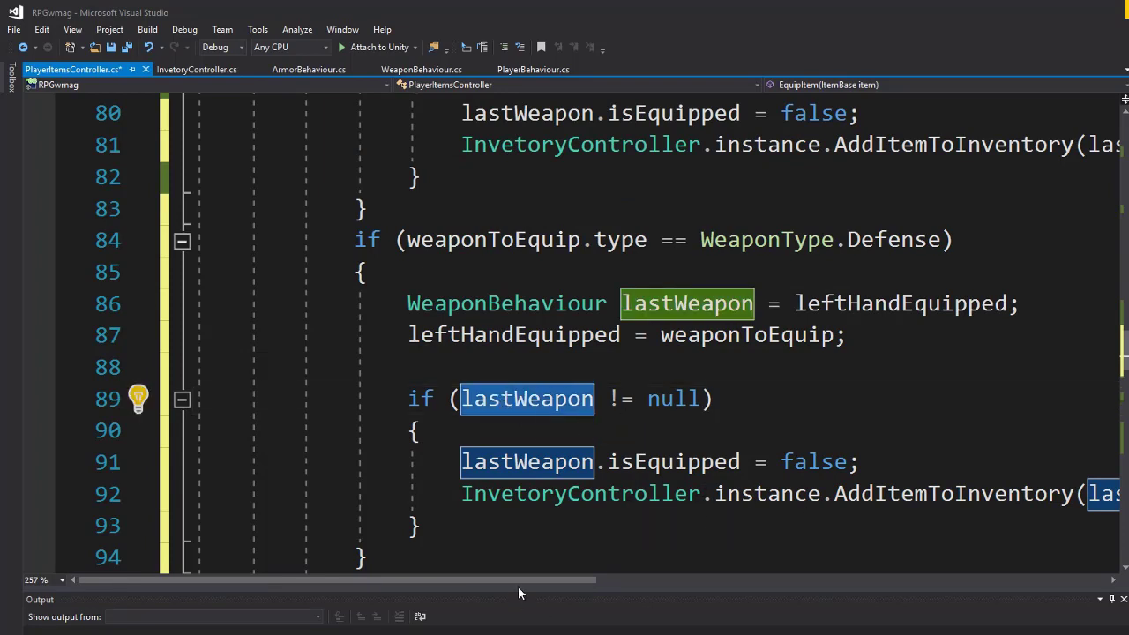
drag(517, 579, 606, 579)
scroll(564, 335, down, 1)
scroll(496, 303, up, 1)
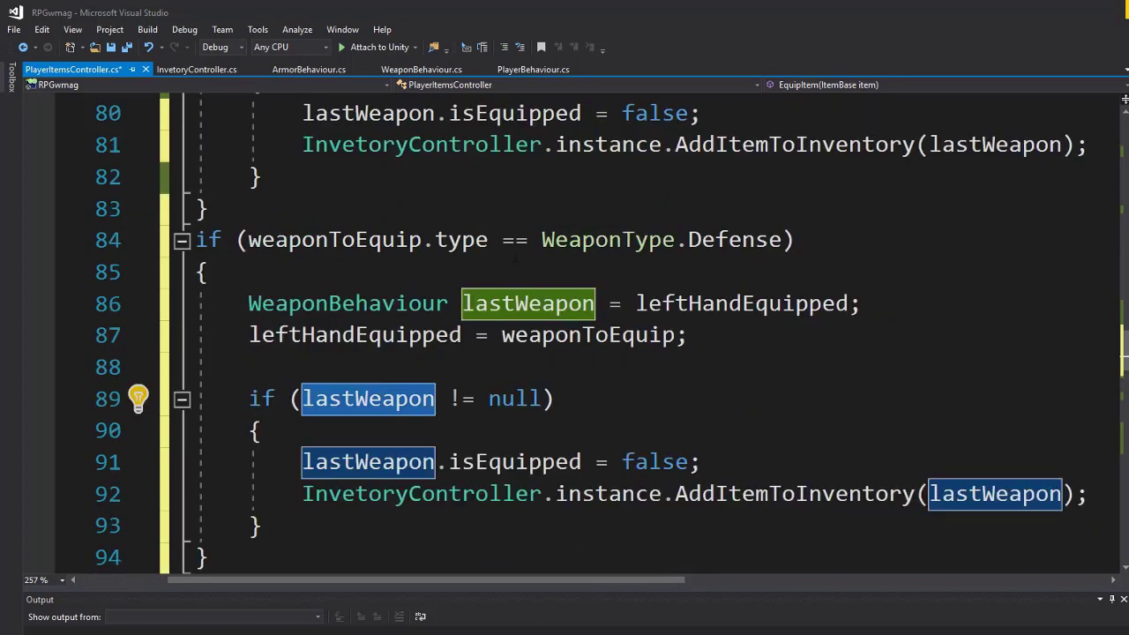
scroll(384, 301, down, 1)
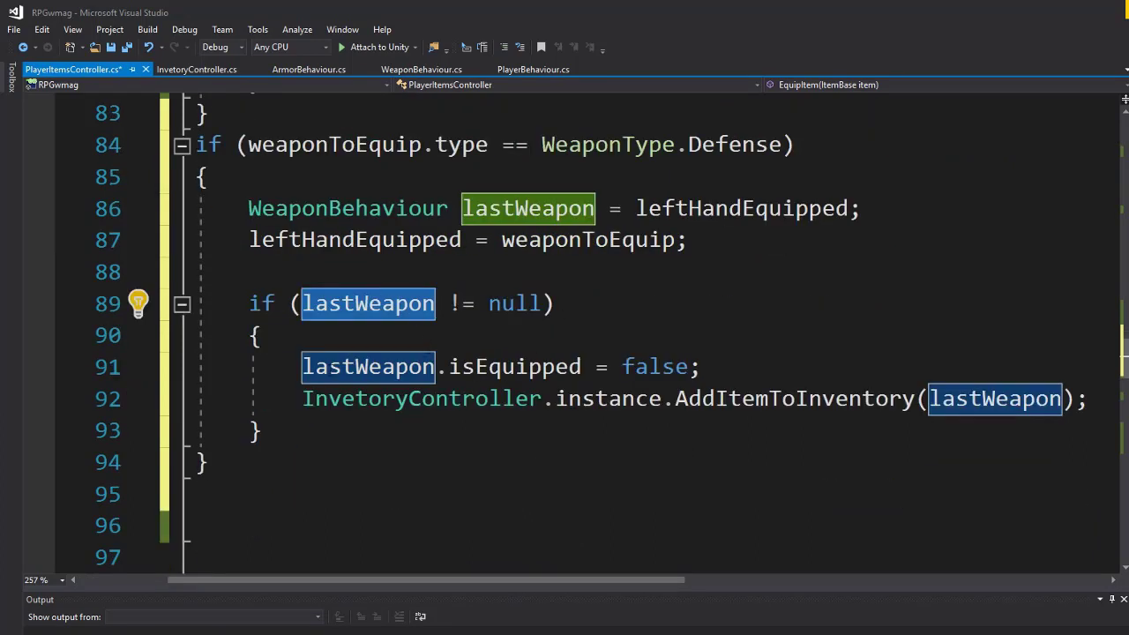
Check the isEquipped line in the Defense branch, then return to the Unity editor.
click(481, 367)
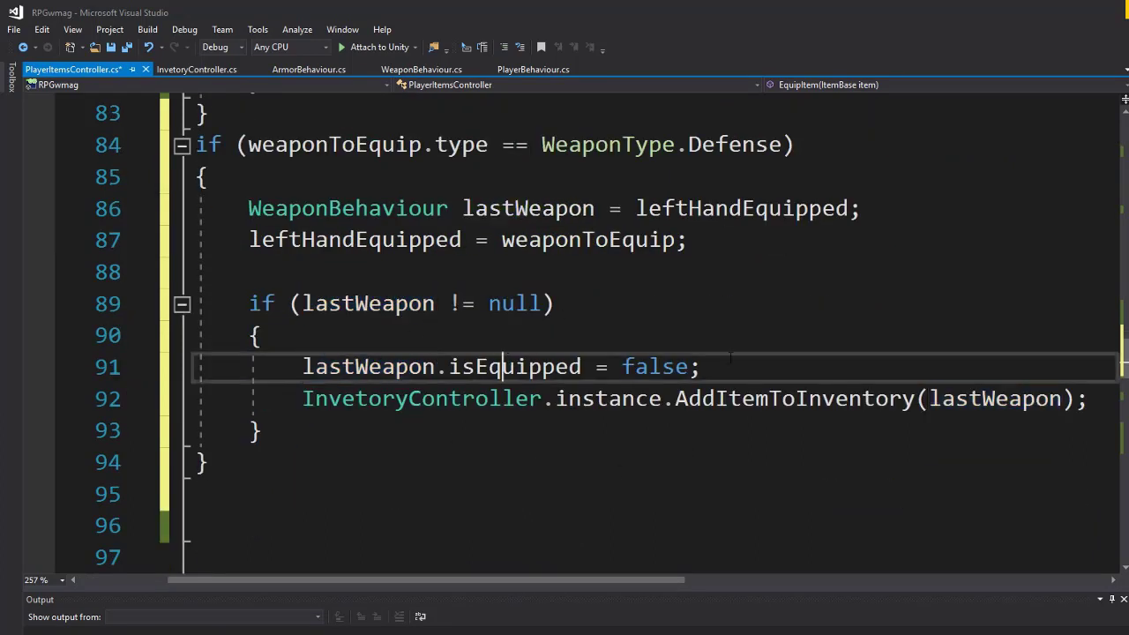
click(328, 367)
click(891, 368)
drag(521, 580, 431, 580)
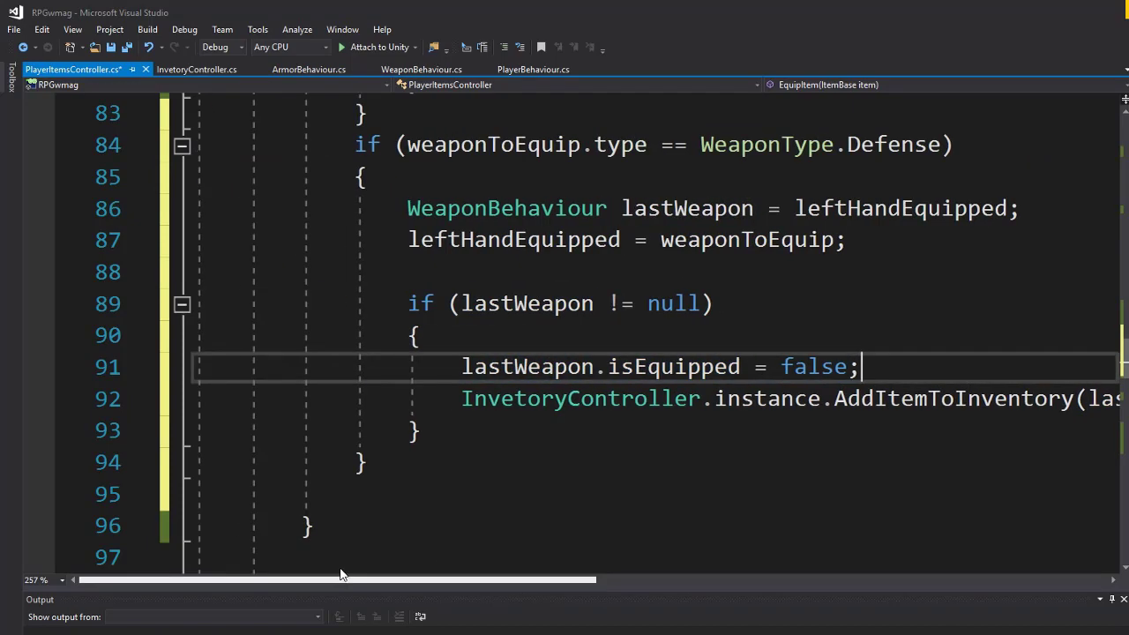
scroll(555, 369, up, 1)
scroll(556, 368, up, 3)
click(687, 212)
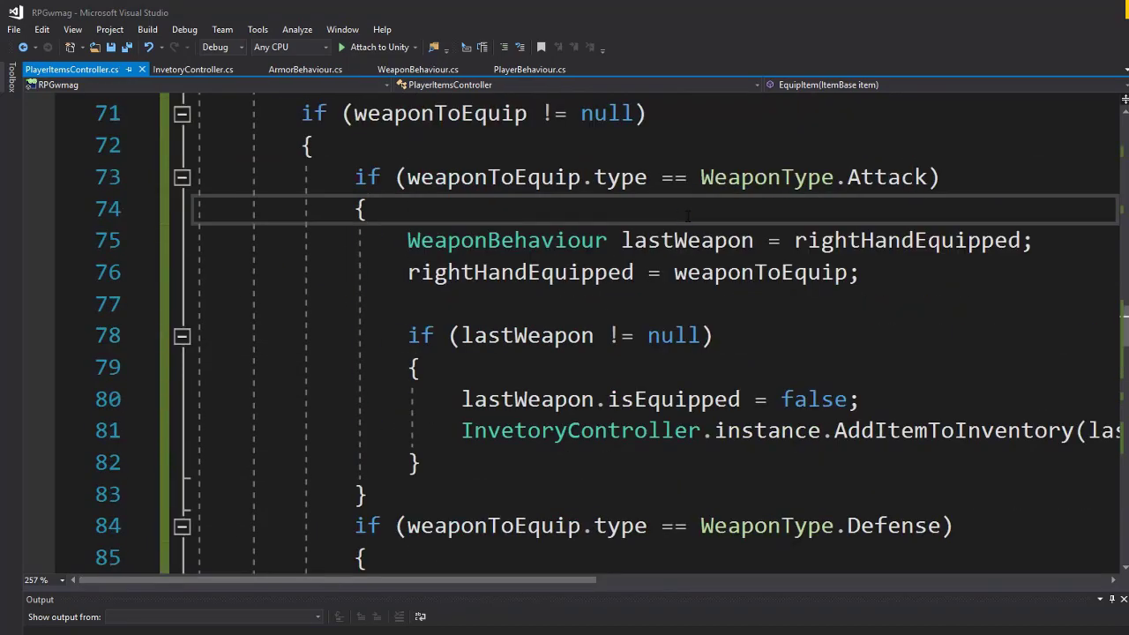
key(alt+Tab)
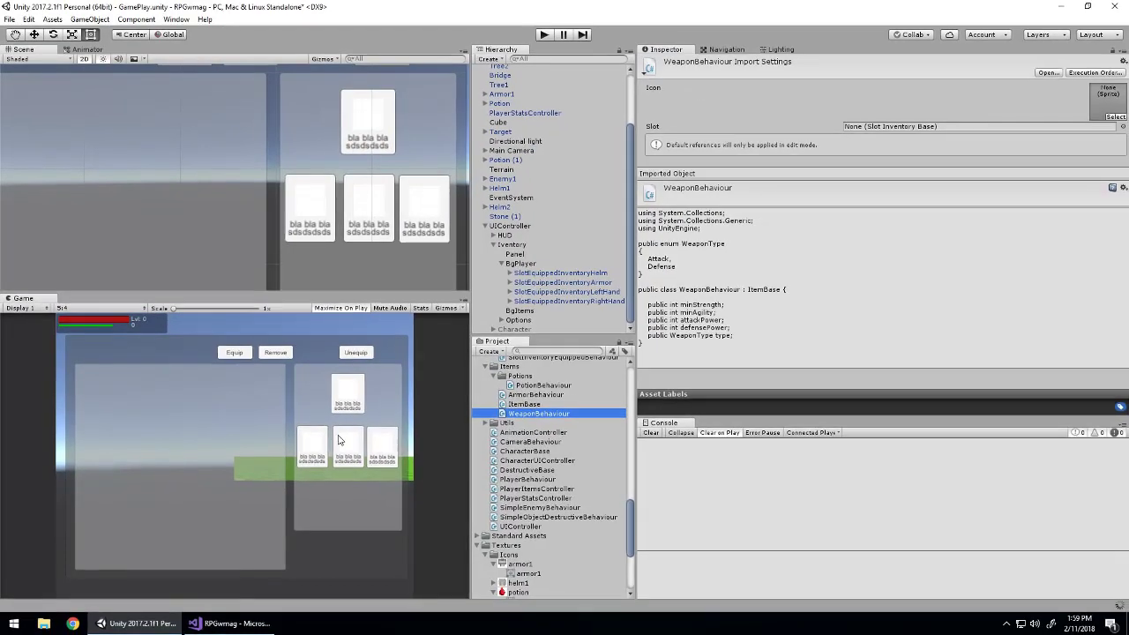
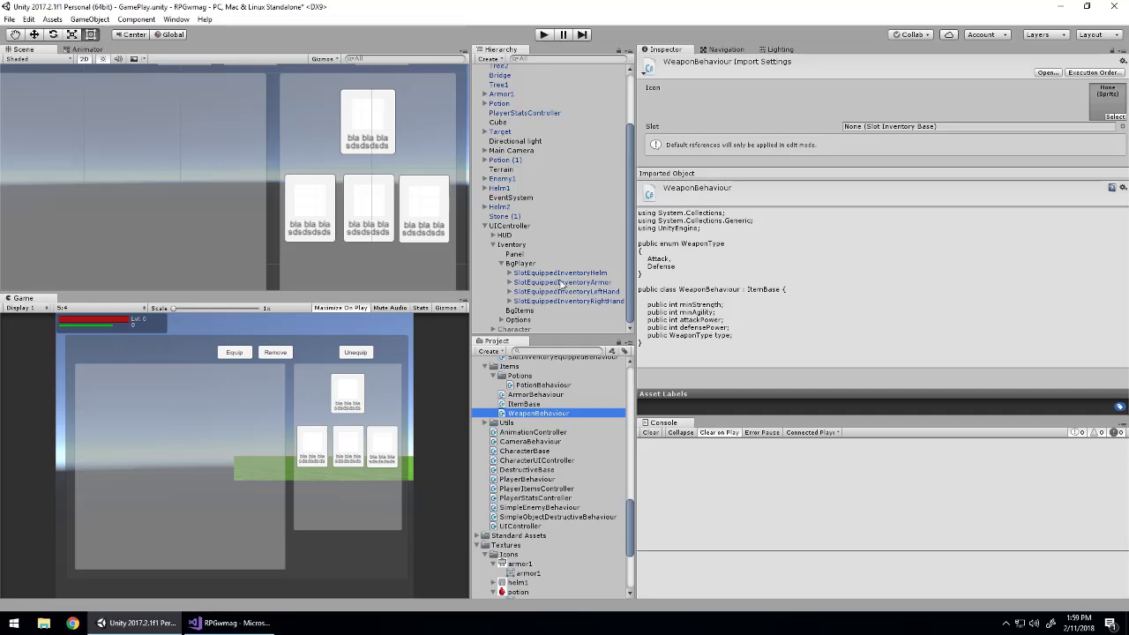
Confirm the Sword's Short sword Weapon Behaviour type stays Attack, then enter play mode.
click(554, 104)
click(522, 88)
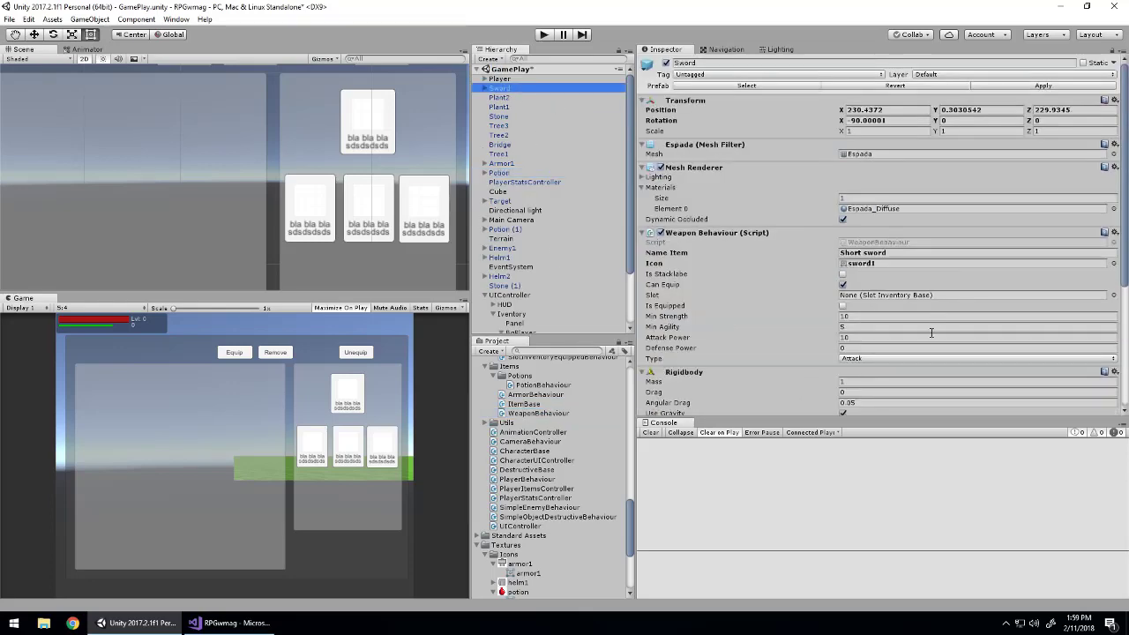
scroll(821, 391, down, 5)
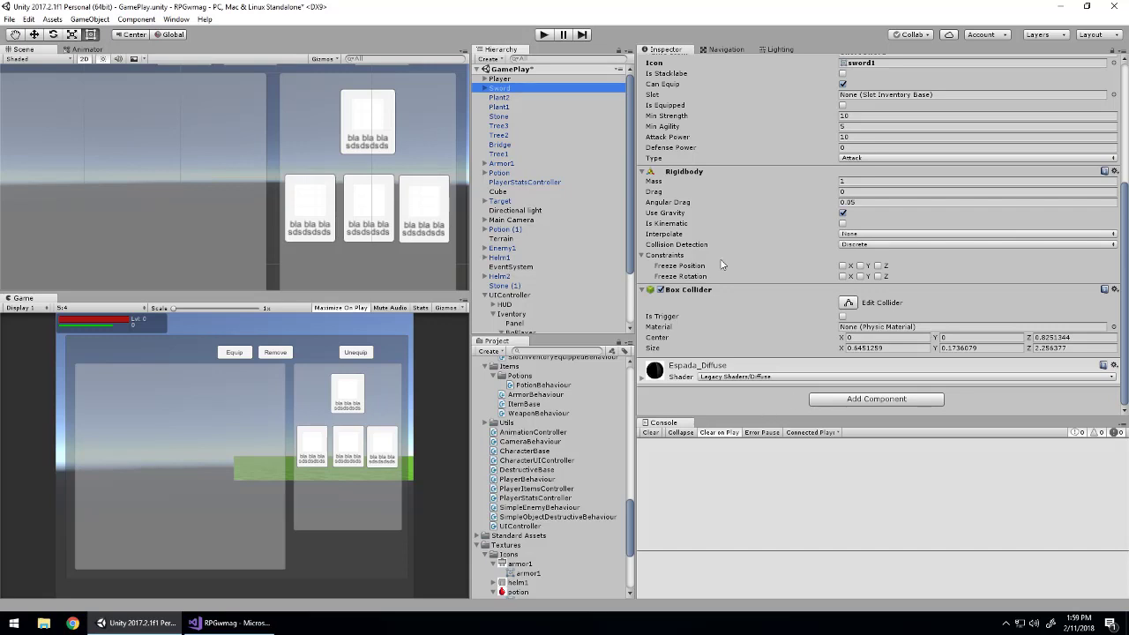
scroll(721, 265, up, 3)
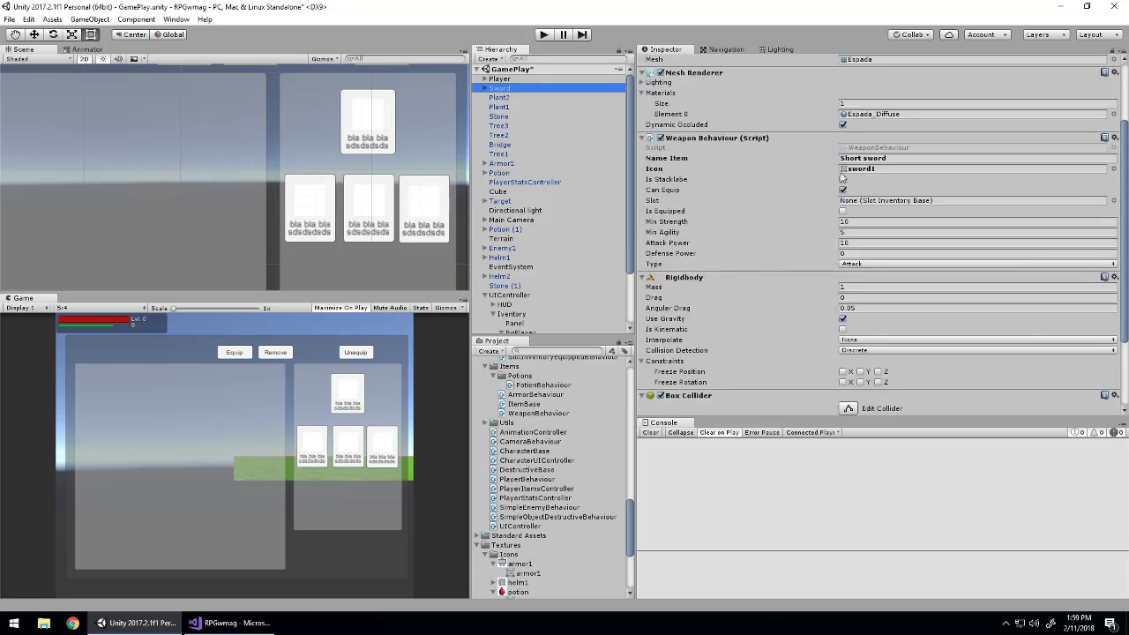
click(858, 265)
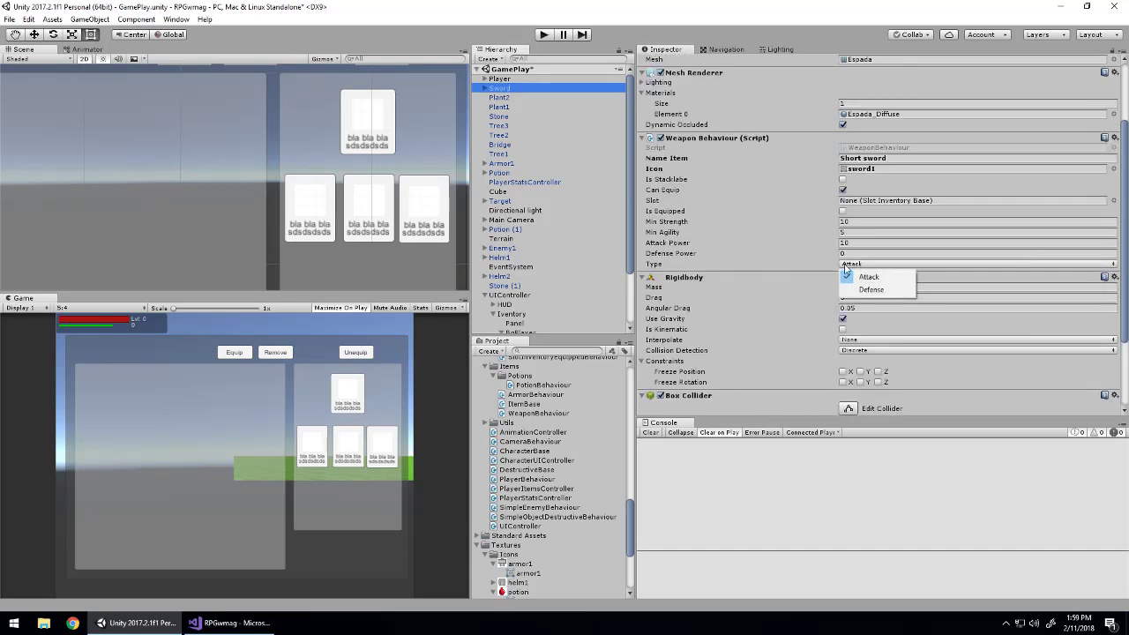
click(763, 307)
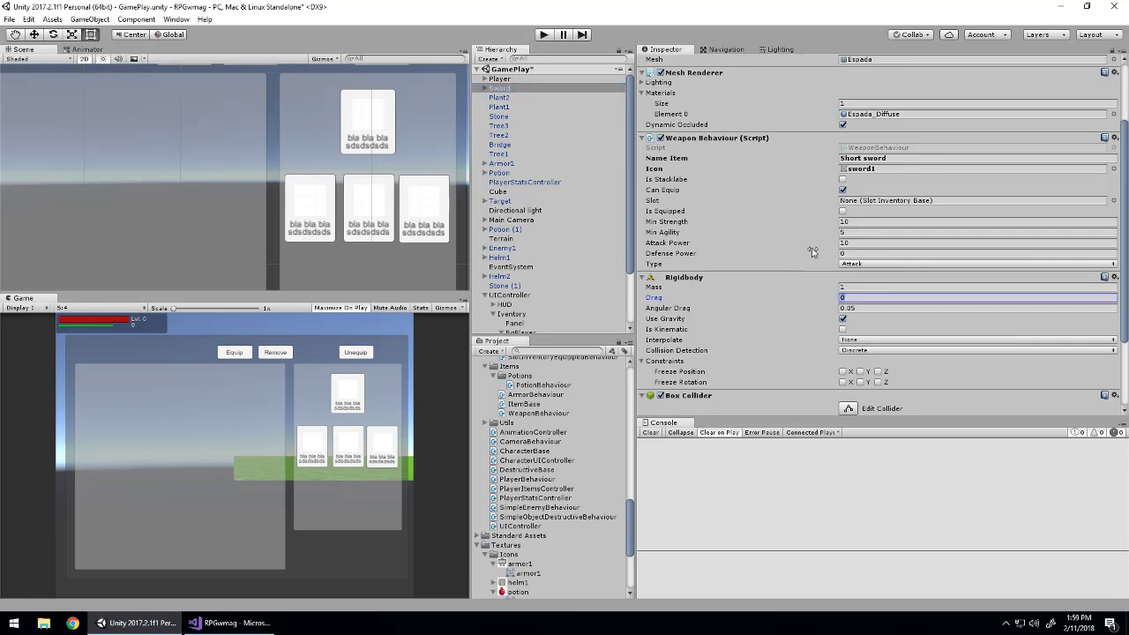
click(543, 37)
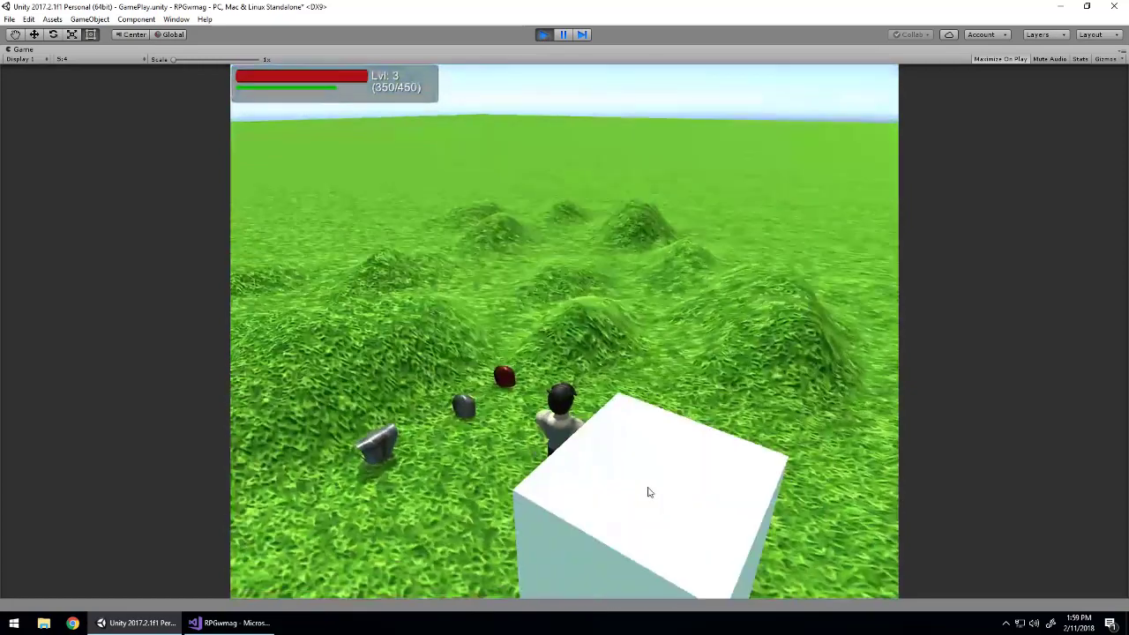
Equip the Short sword from the in-game inventory, then stop play mode.
key(i)
click(312, 205)
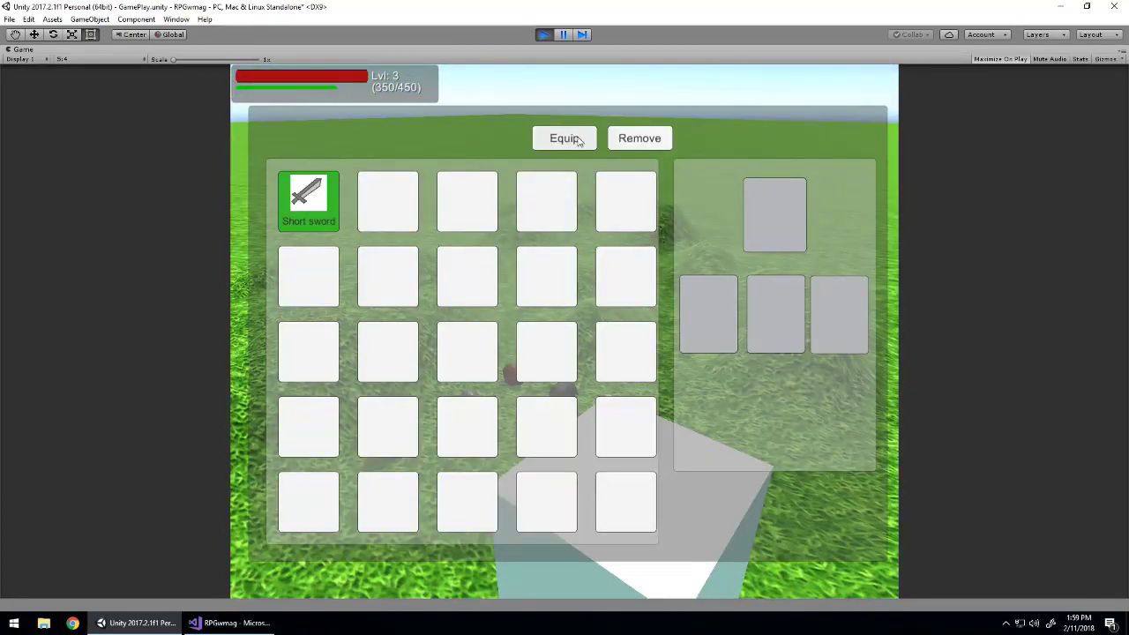
click(579, 140)
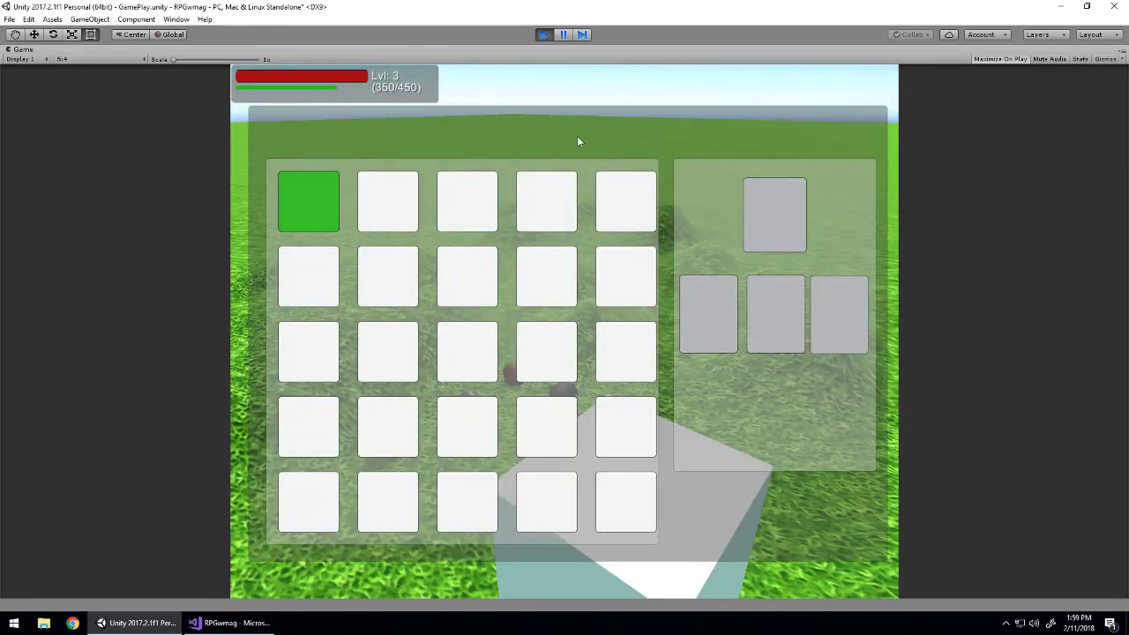
click(543, 35)
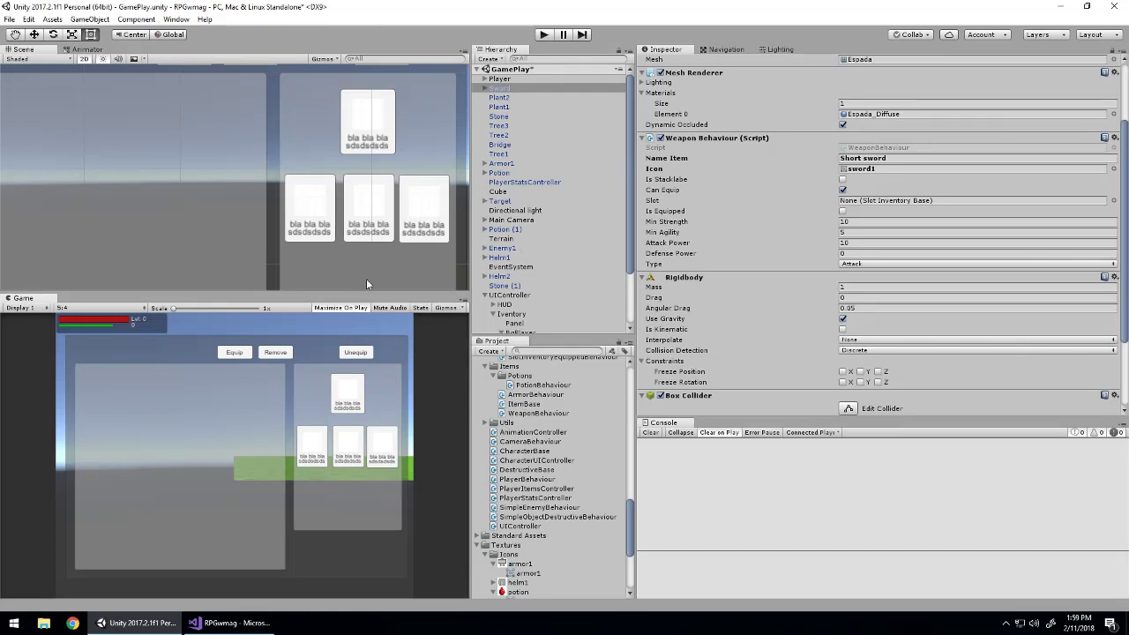
Inspect UIController > Inventory > BgPlayer in the Hierarchy and restart play mode.
scroll(976, 324, down, 3)
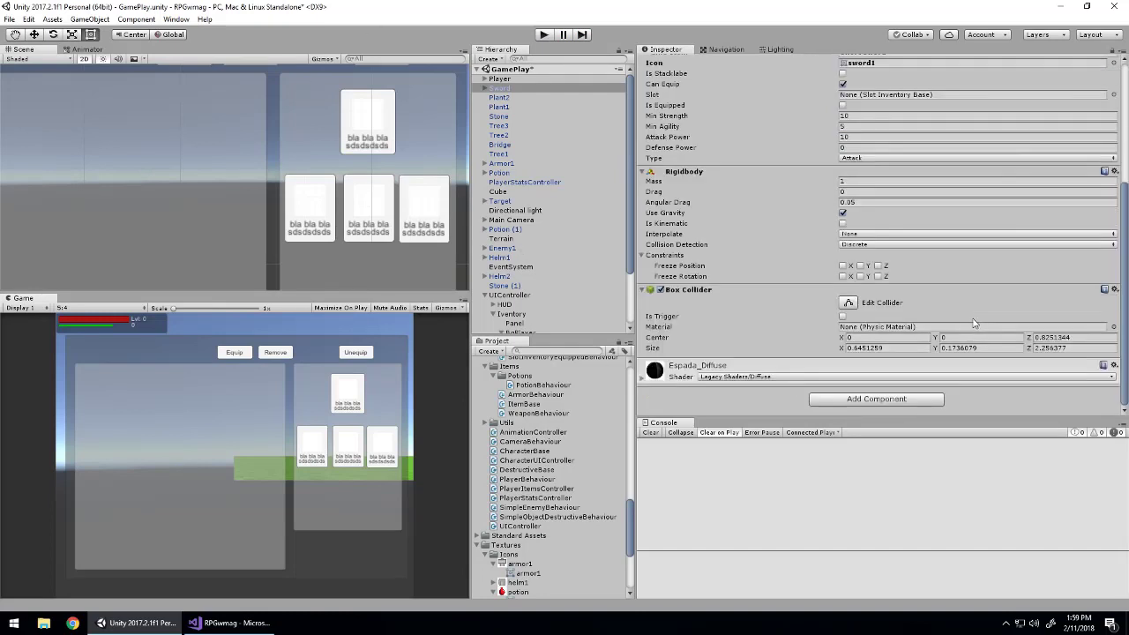
scroll(974, 324, up, 2)
scroll(889, 273, up, 3)
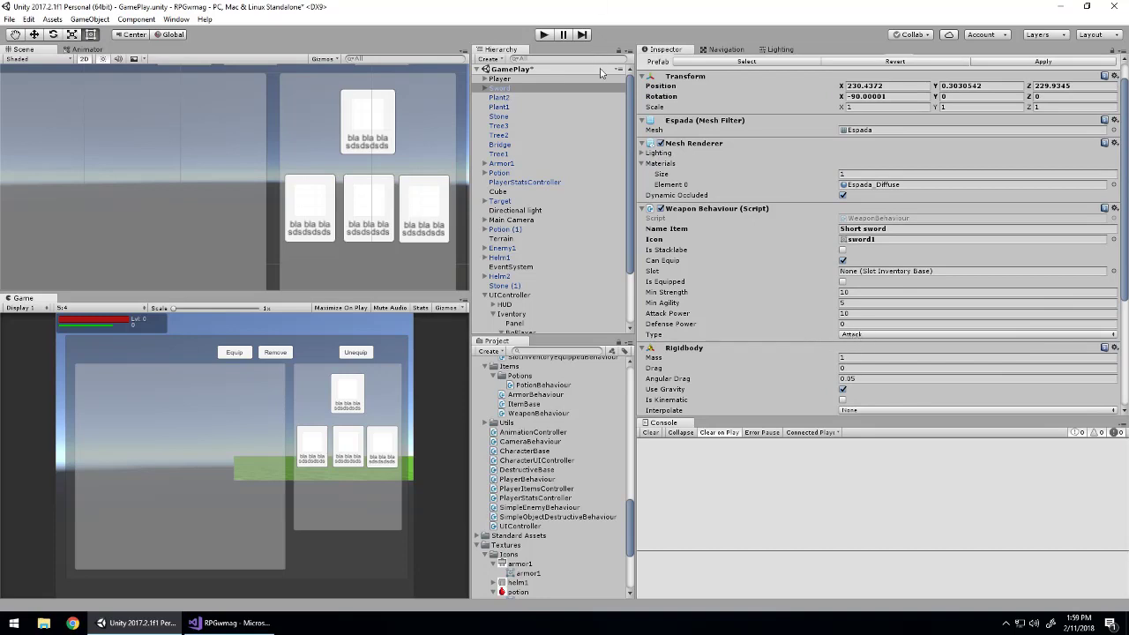
scroll(532, 254, down, 3)
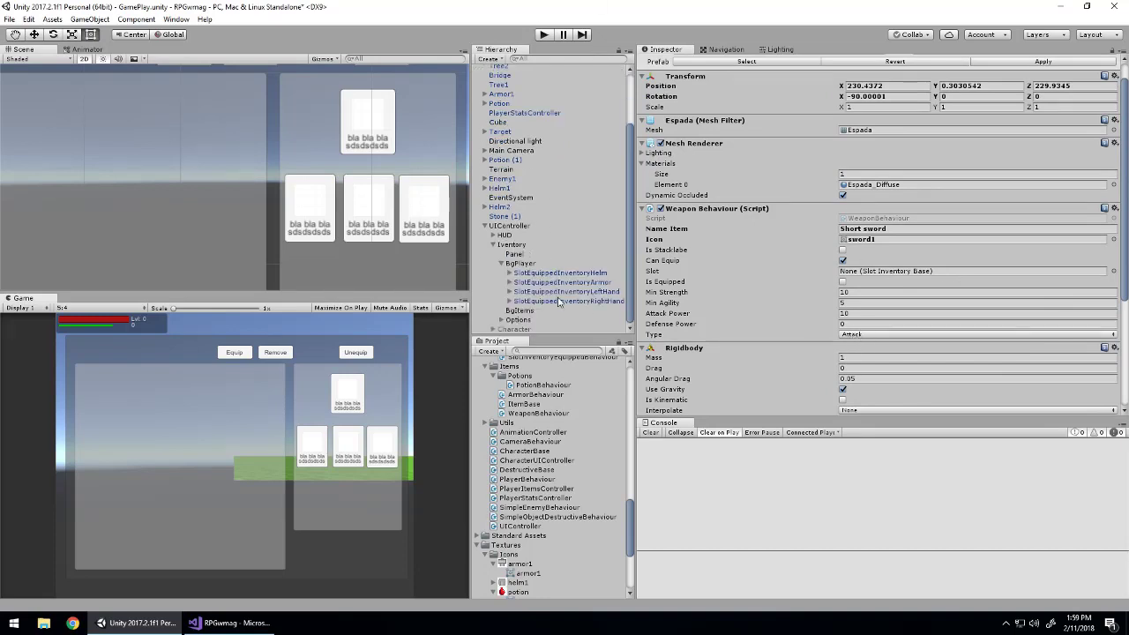
click(532, 35)
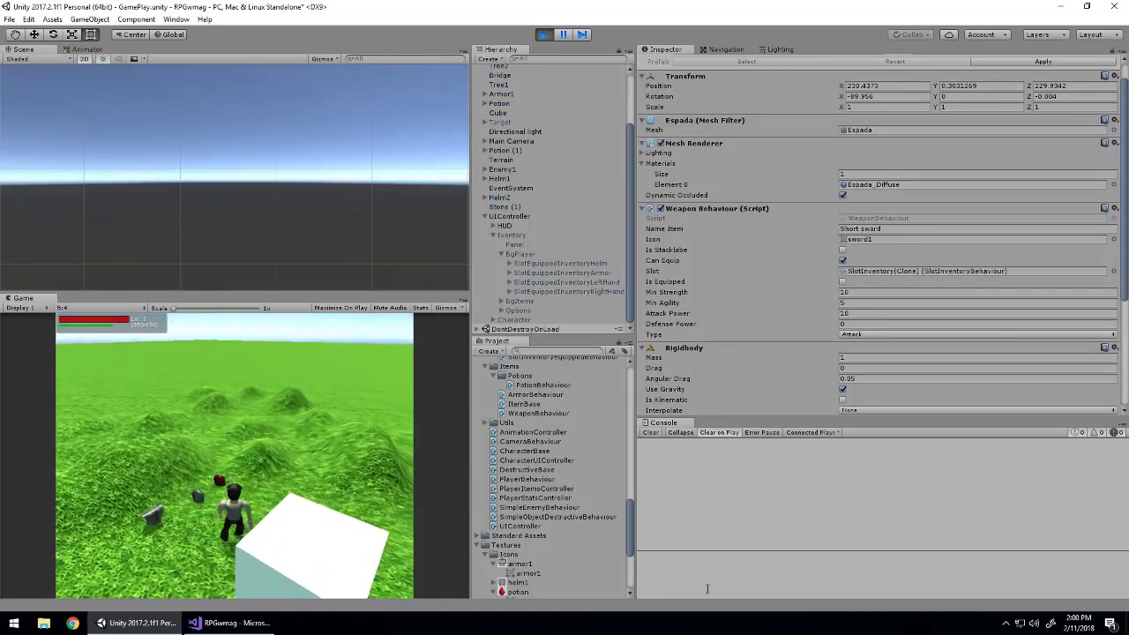
Equip the Short sword, check SlotEquippedInventoryRightHand's Current Item reads None, and stop play.
key(i)
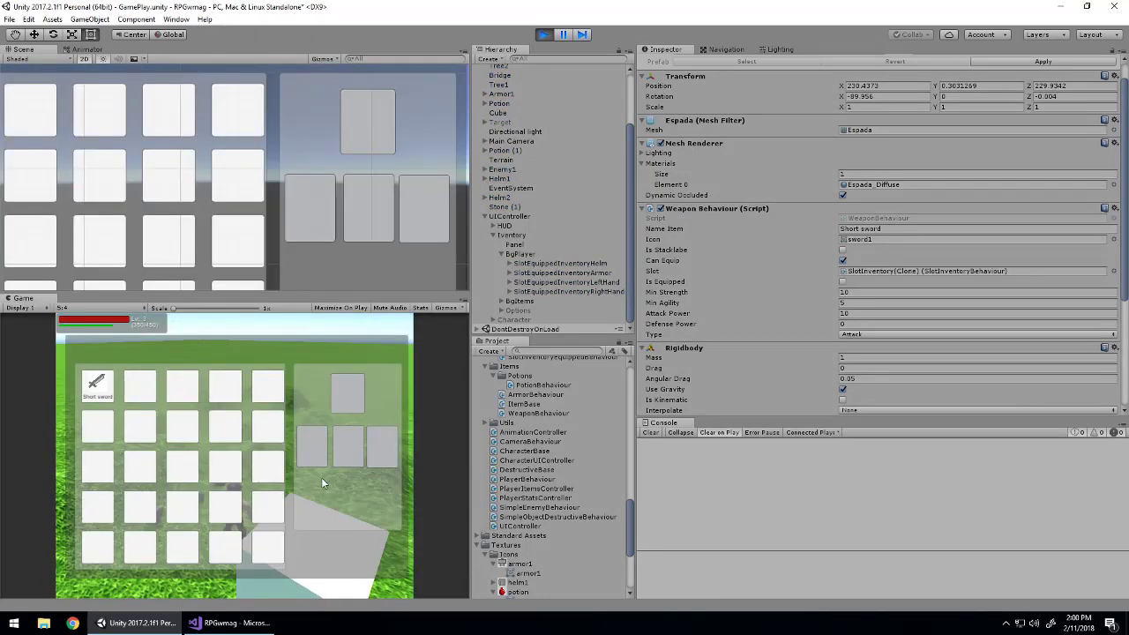
click(100, 391)
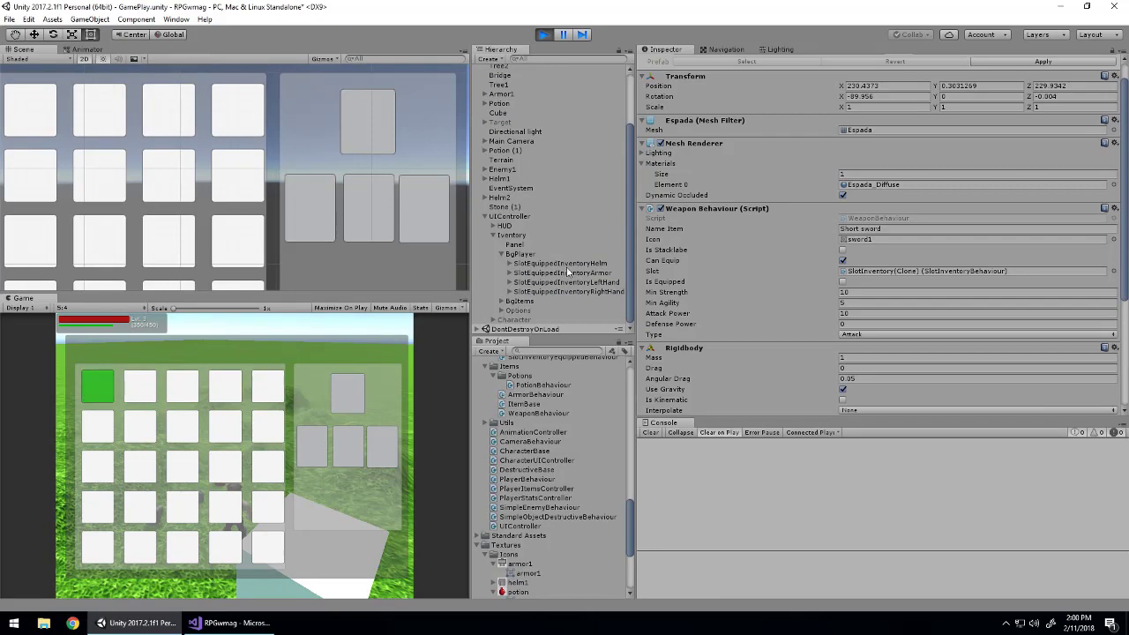
click(566, 291)
scroll(914, 321, down, 5)
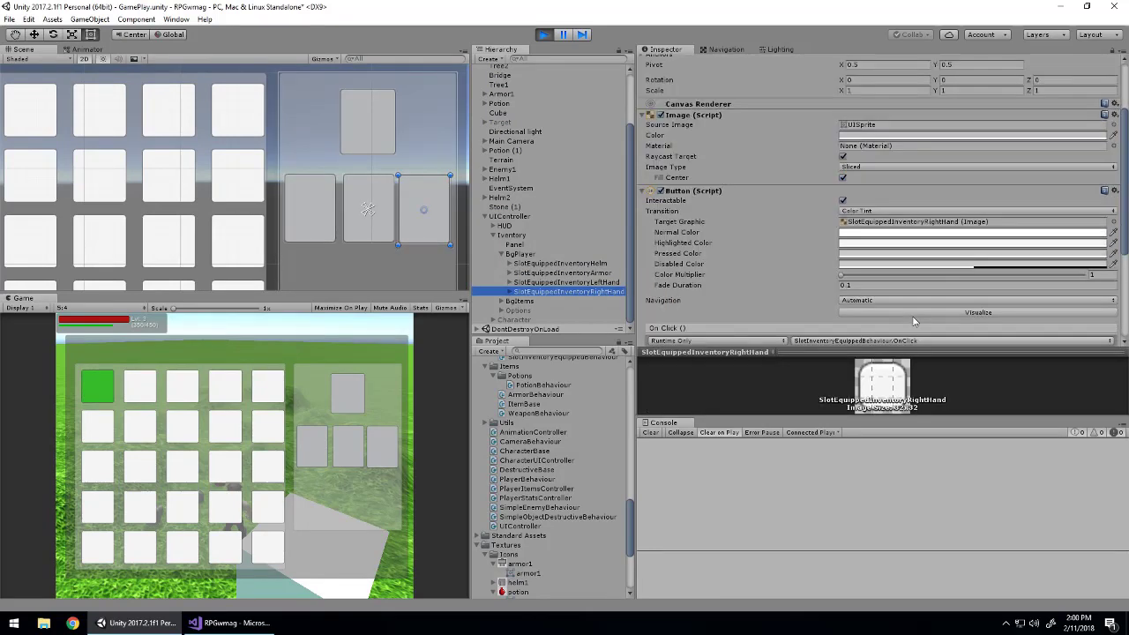
scroll(914, 321, down, 3)
scroll(913, 321, down, 1)
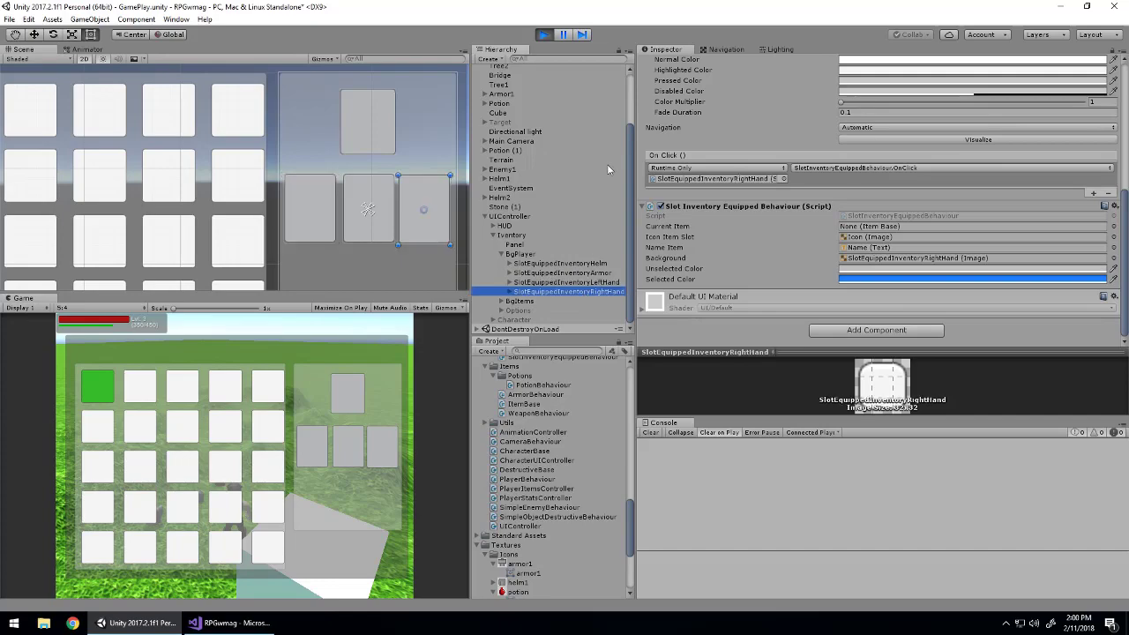
click(543, 34)
key(alt+Tab)
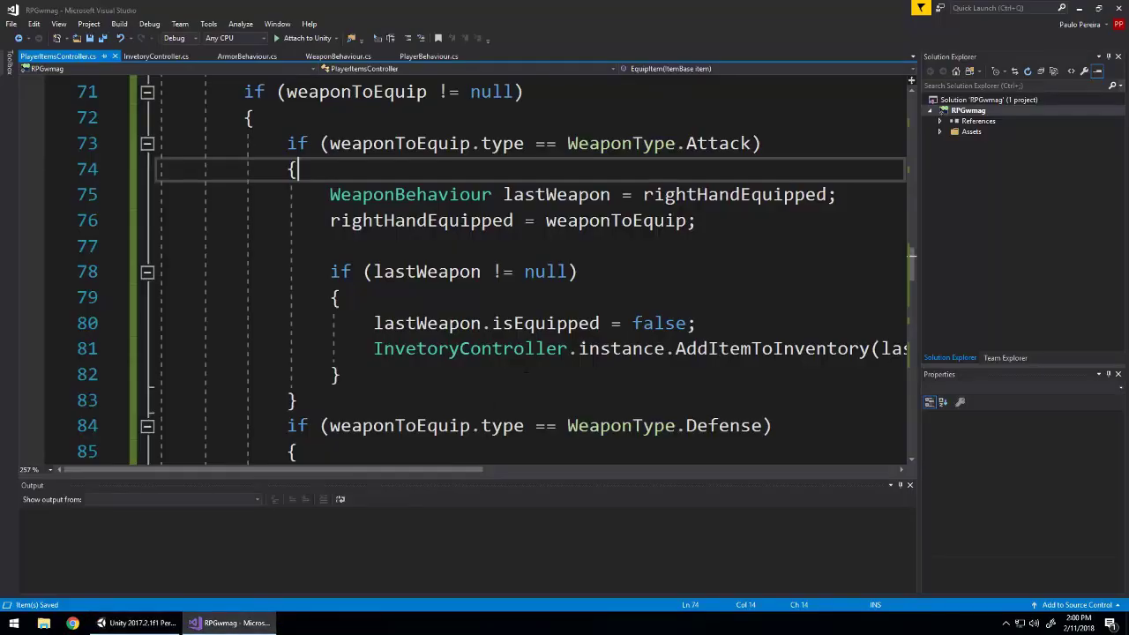
scroll(520, 273, down, 1)
scroll(521, 273, down, 2)
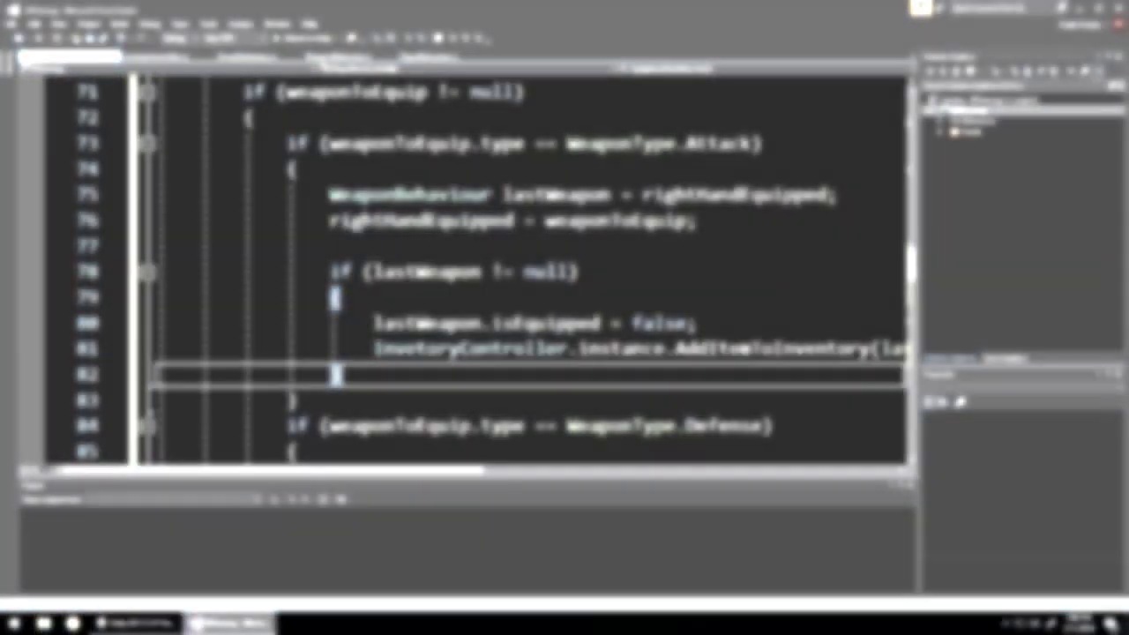
scroll(520, 273, up, 4)
scroll(520, 274, up, 5)
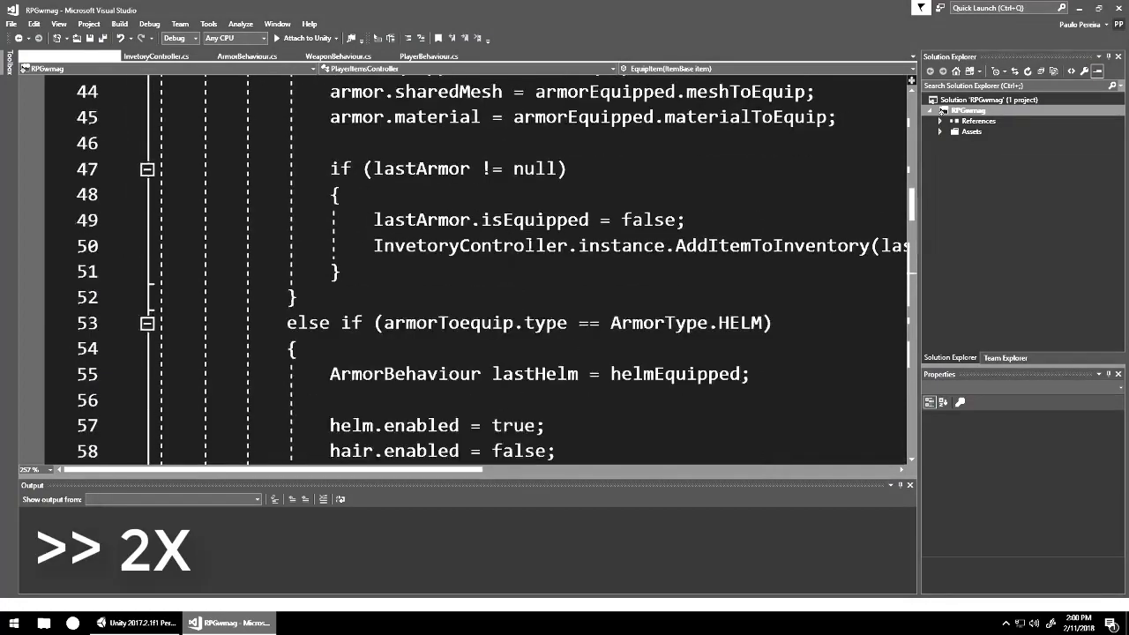
scroll(520, 274, up, 3)
scroll(521, 273, down, 2)
scroll(520, 273, up, 1)
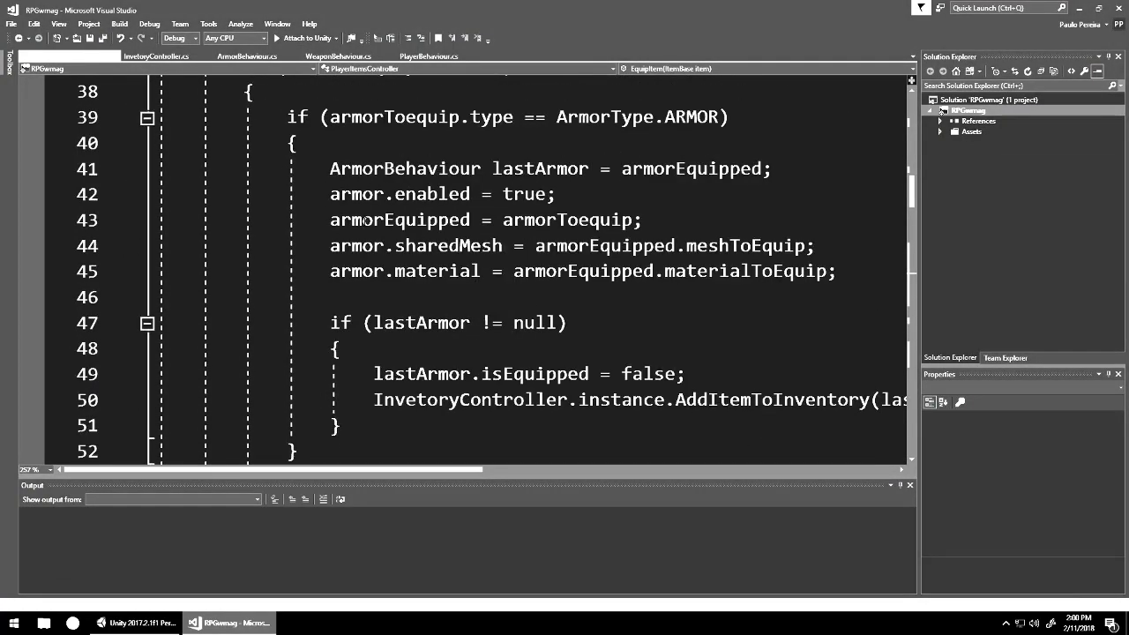
scroll(566, 306, down, 1)
scroll(567, 306, down, 2)
scroll(567, 307, down, 3)
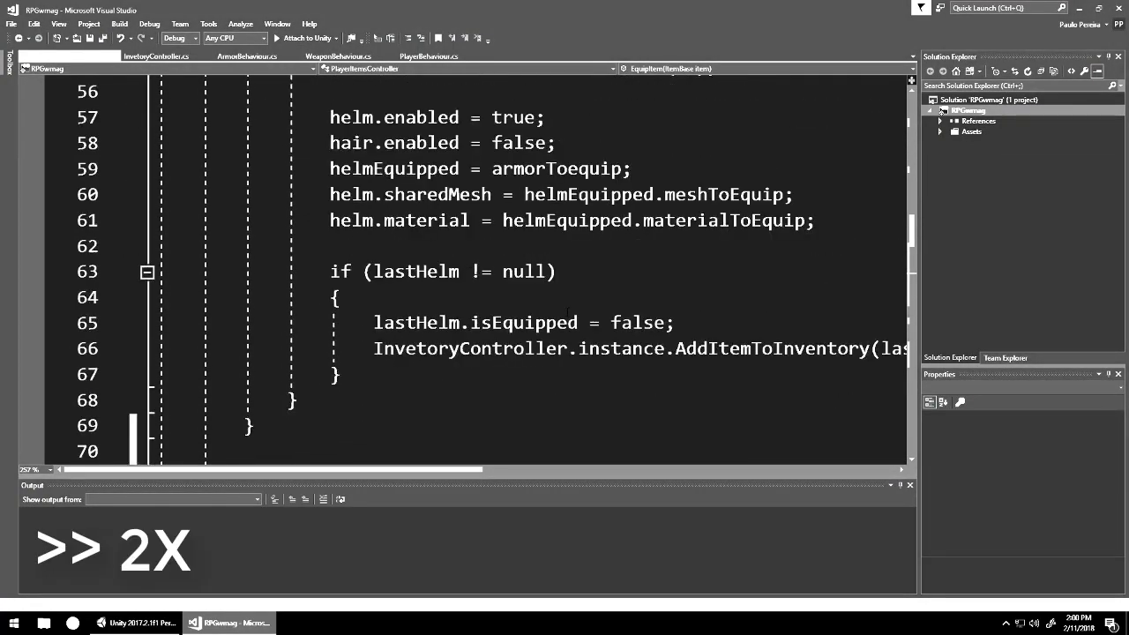
scroll(567, 307, up, 2)
scroll(566, 306, up, 6)
scroll(566, 306, up, 2)
scroll(567, 307, up, 1)
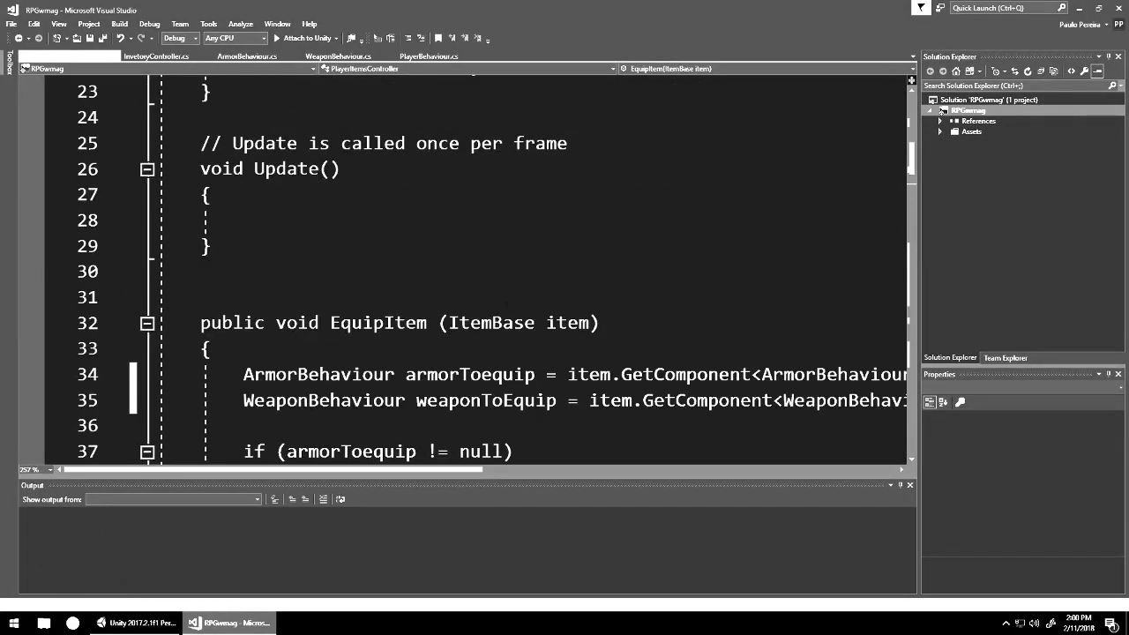
scroll(566, 306, down, 3)
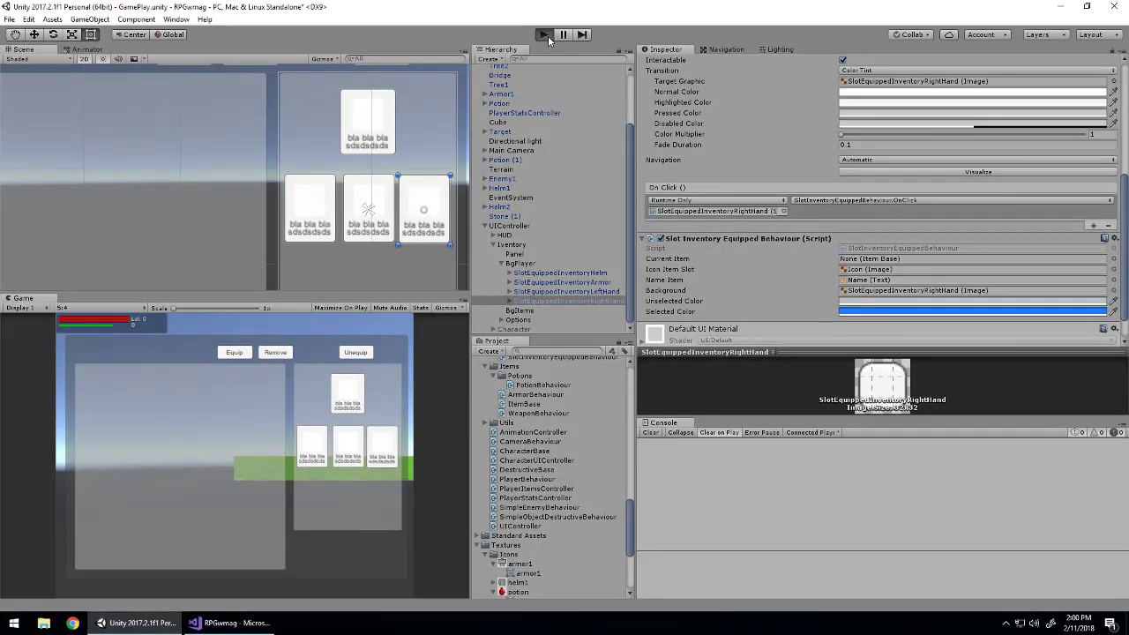
Start play mode and select the Short sword in the player's inventory.
click(547, 37)
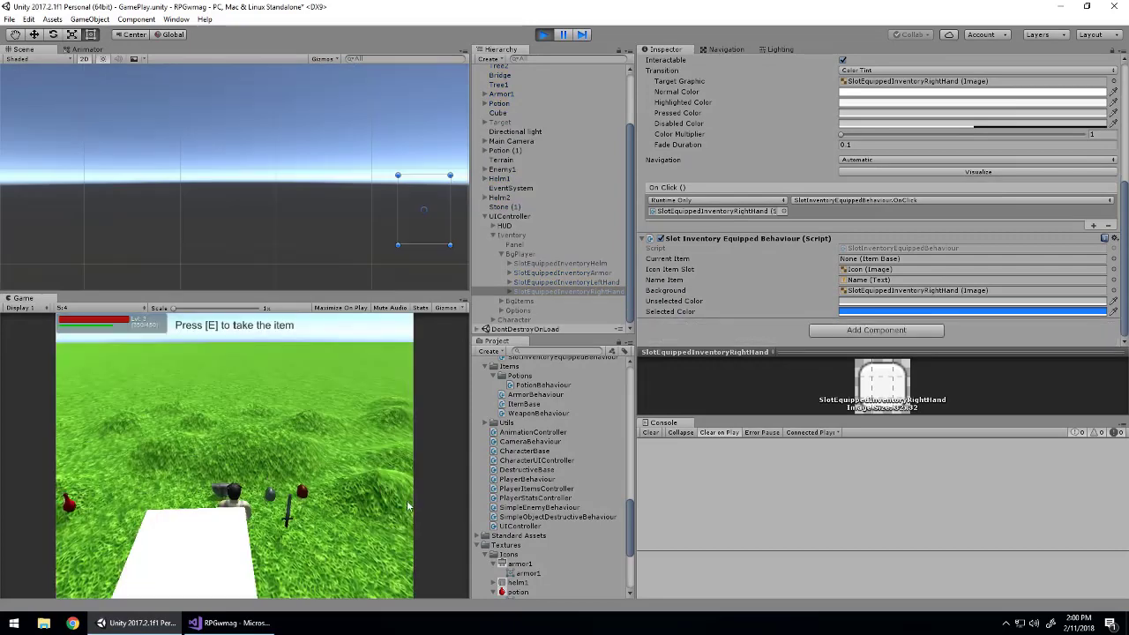
key(i)
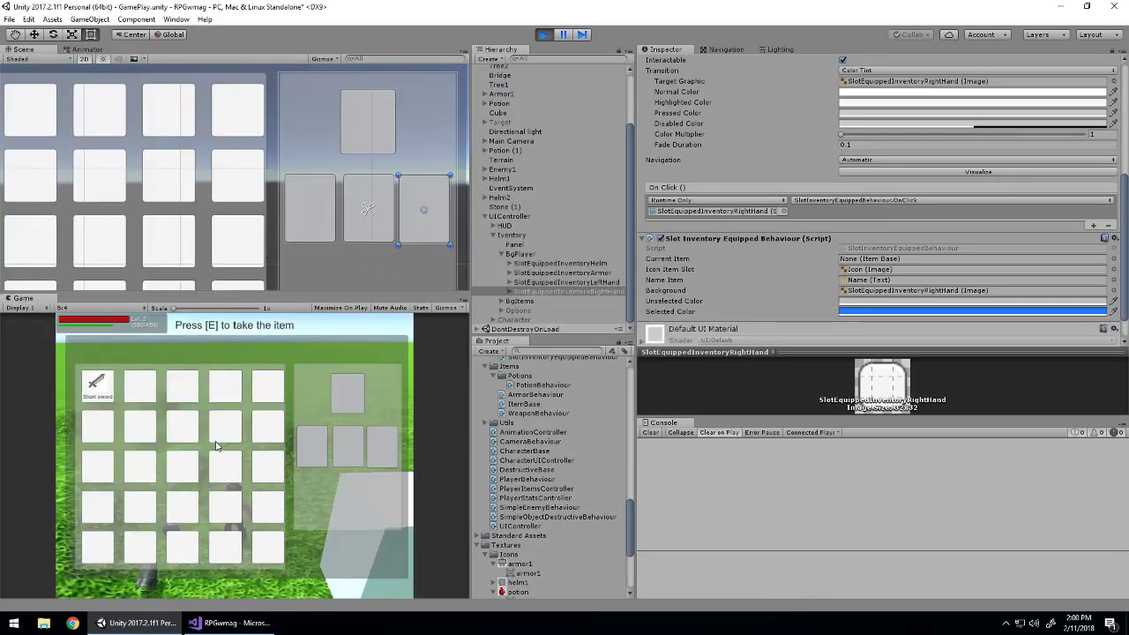
click(132, 394)
click(110, 386)
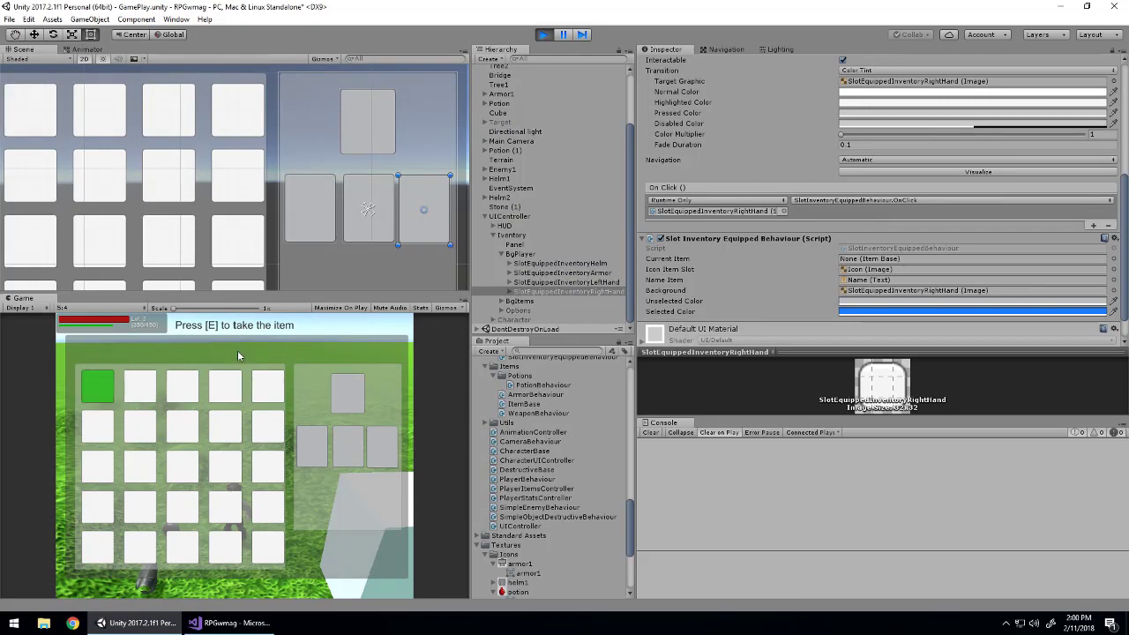
Verify the Player's Right Hand Equipped field holds Sword, then stop play.
scroll(558, 247, up, 3)
click(499, 78)
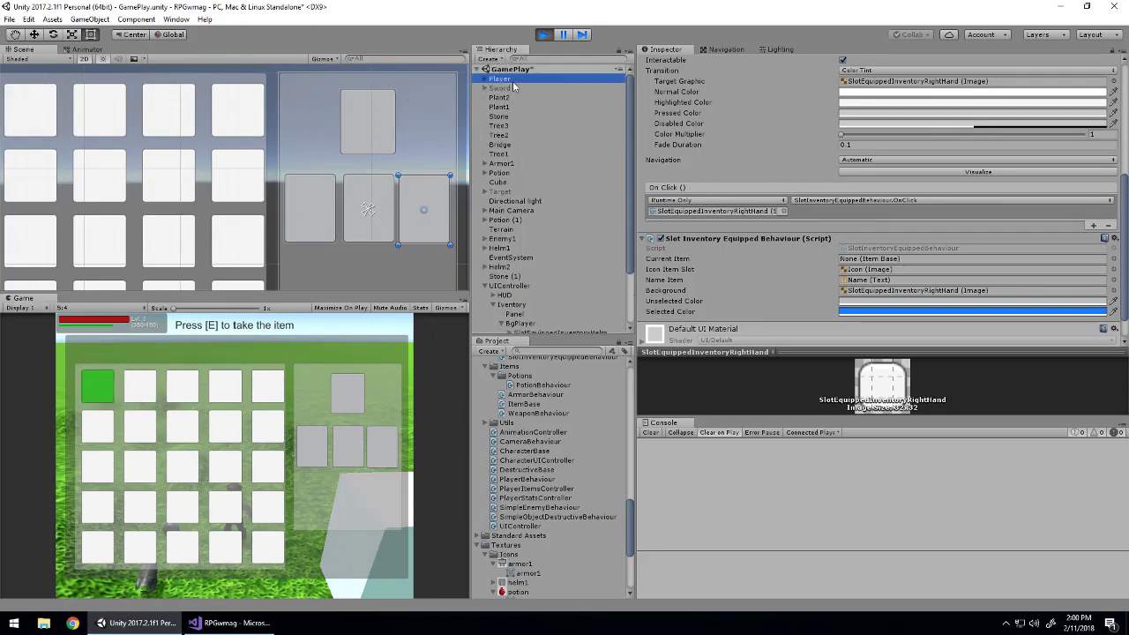
scroll(952, 329, down, 5)
scroll(953, 330, down, 3)
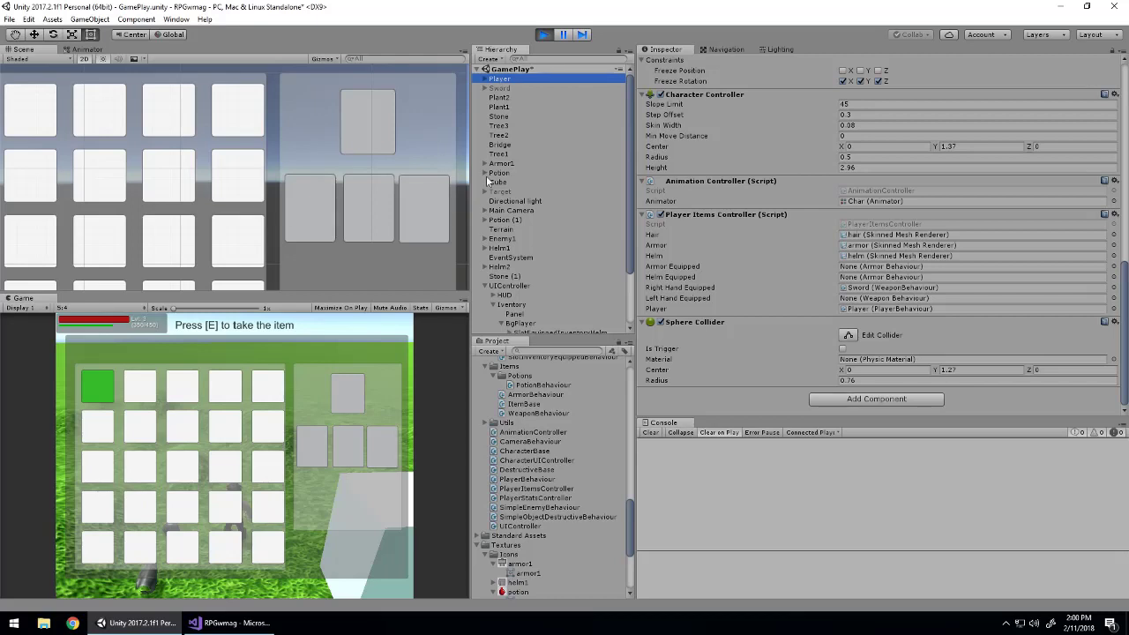
click(544, 35)
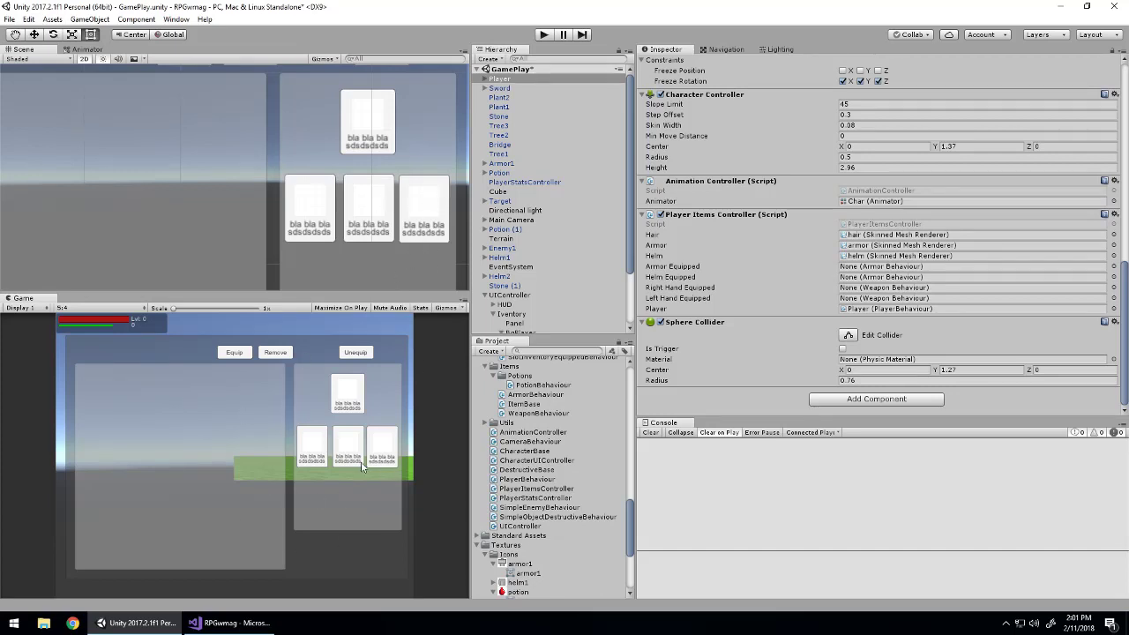
Start play and equip the Short sword into the right hand from the inventory.
click(546, 36)
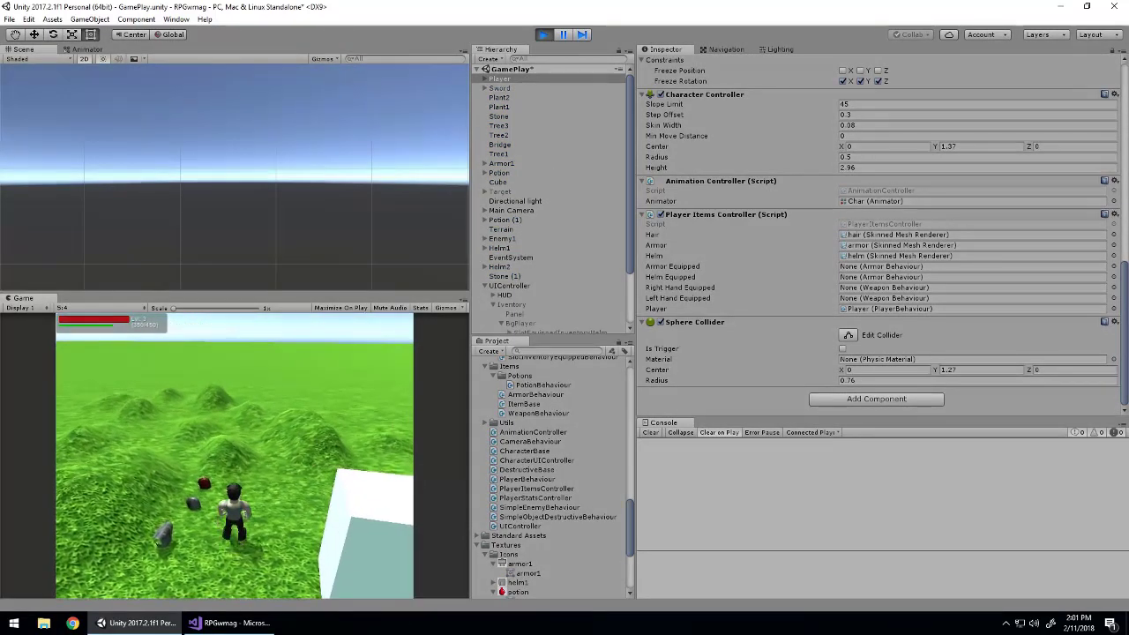
key(i)
click(107, 384)
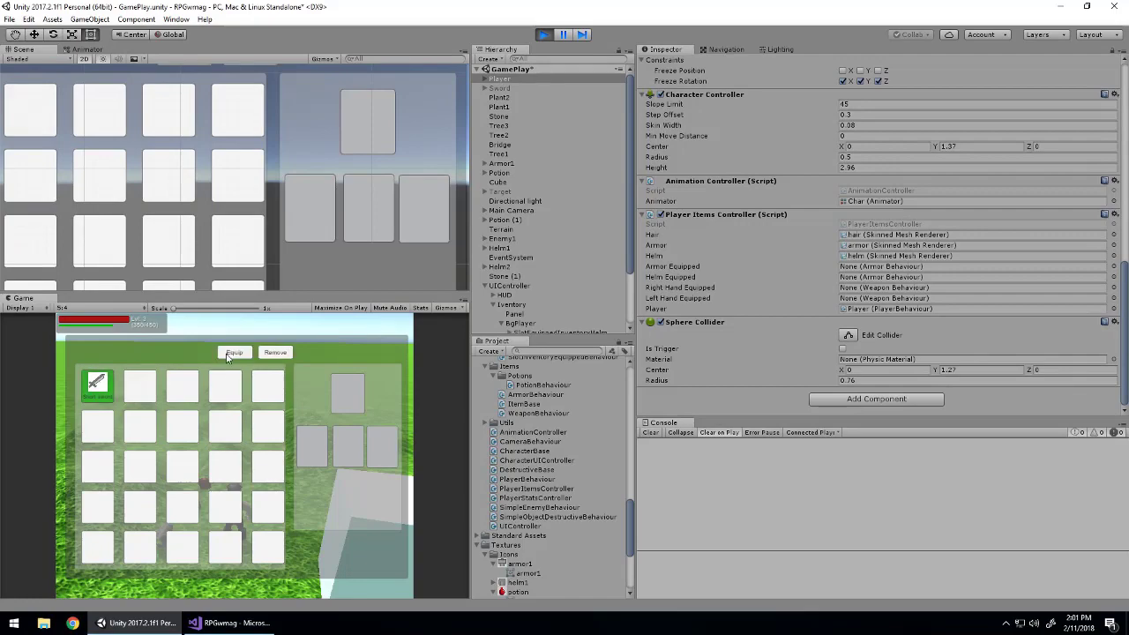
click(232, 352)
key(i)
Run the character across the field toward the bridge, trees and potions, then stop play.
key(w)
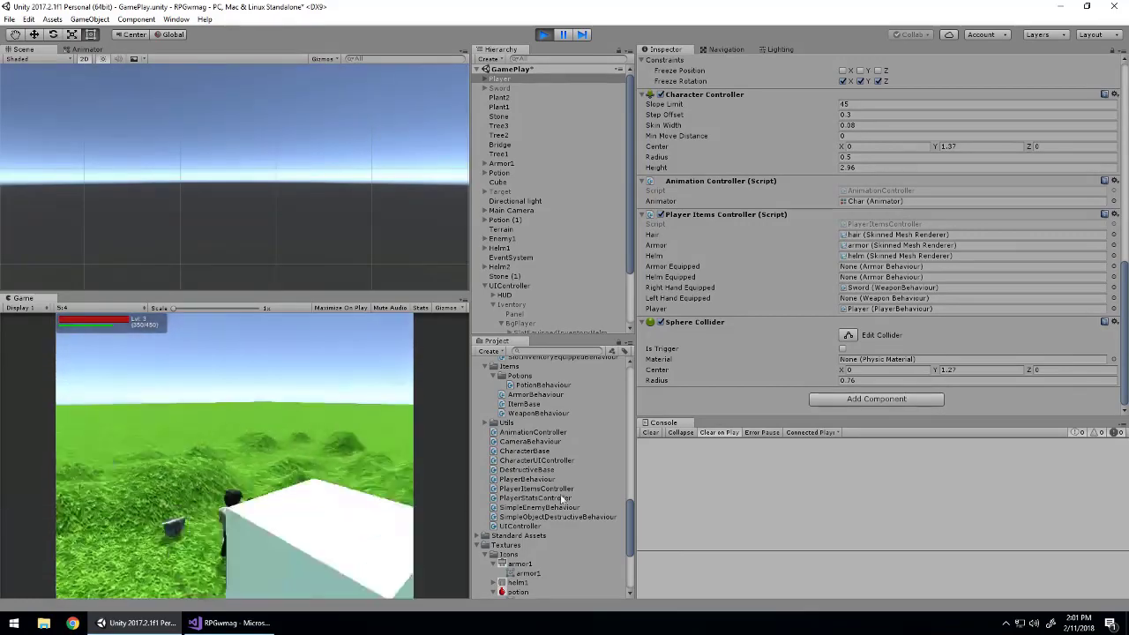
key(w)
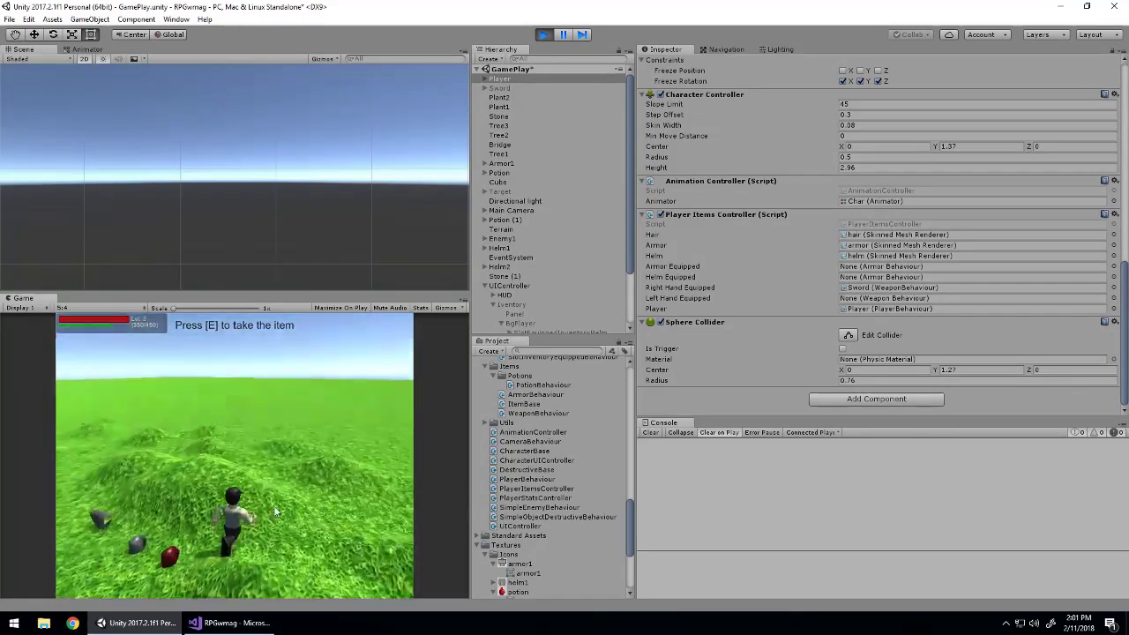
key(w)
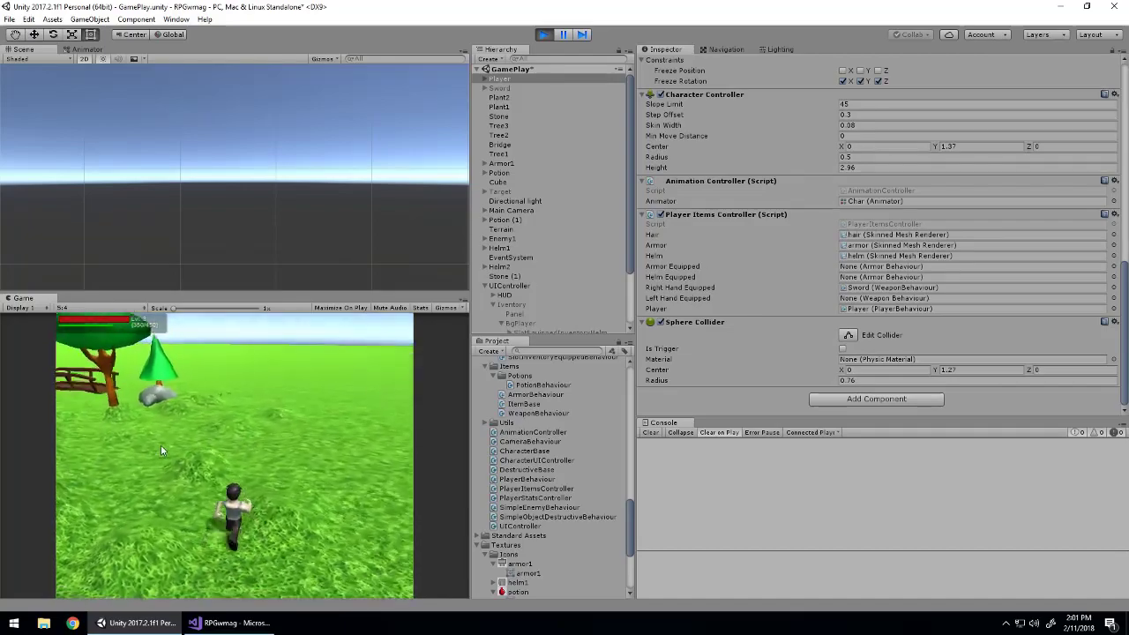
key(w)
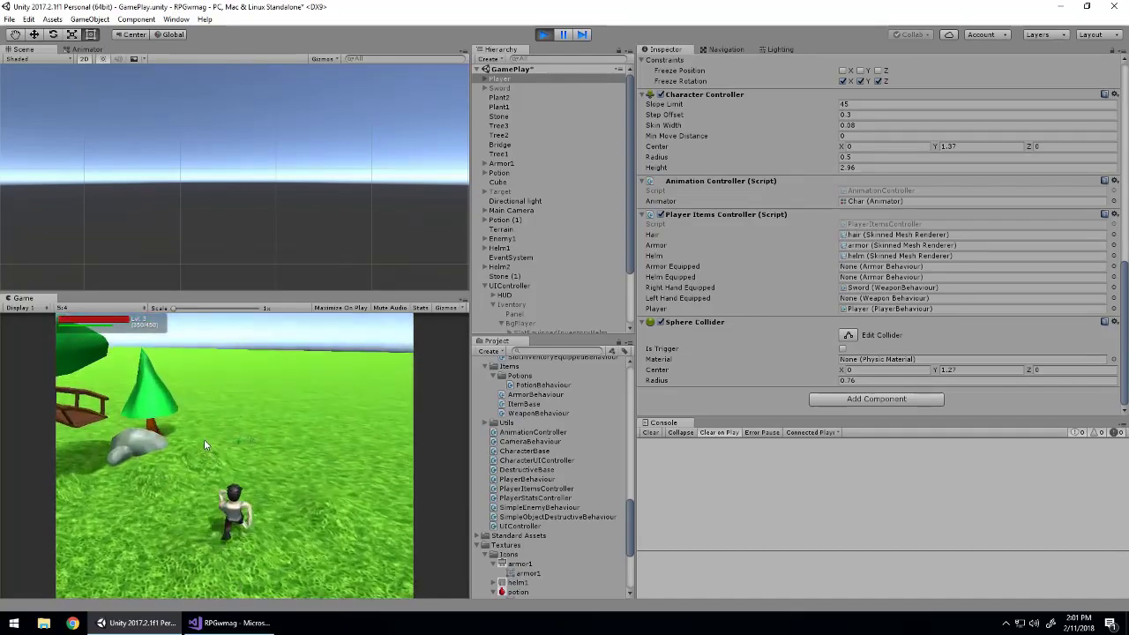
key(w)
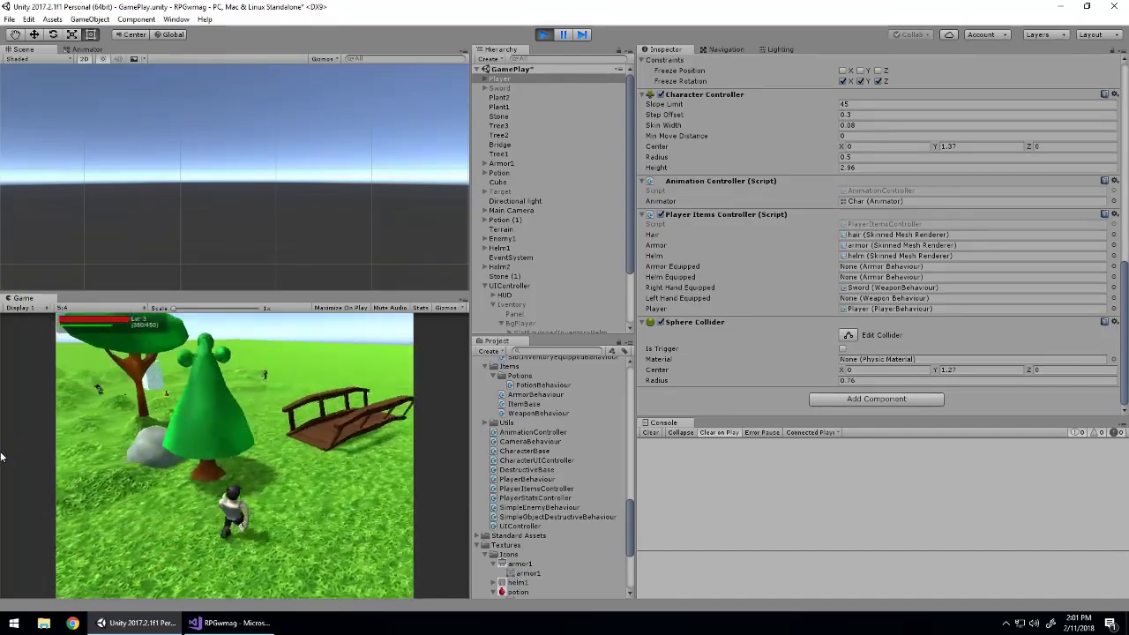
key(w)
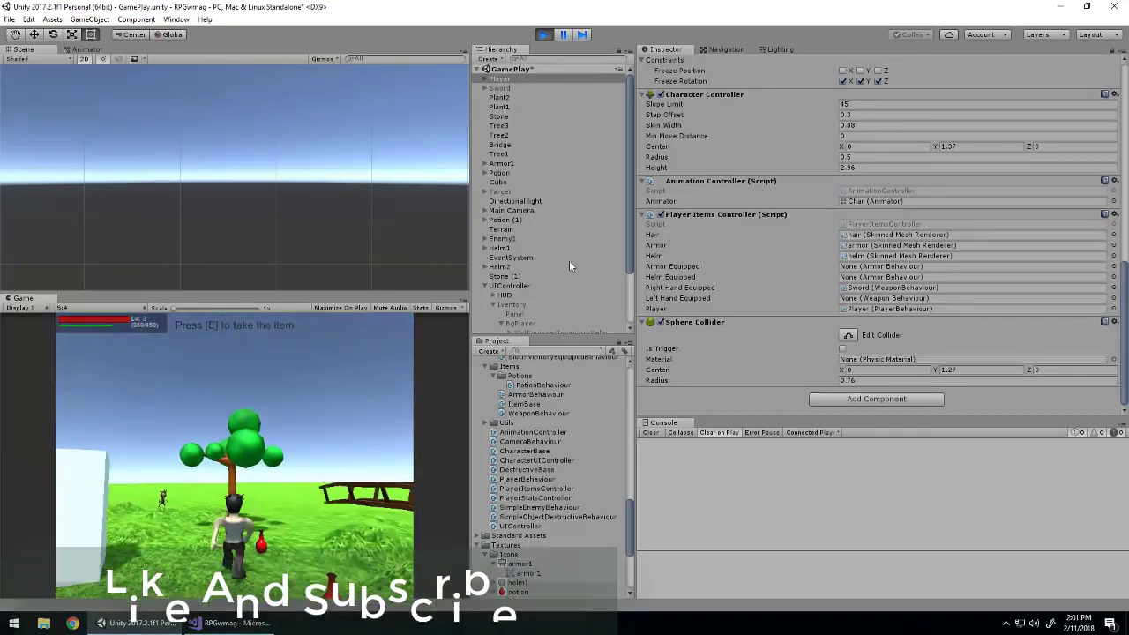
key(ctrl+p)
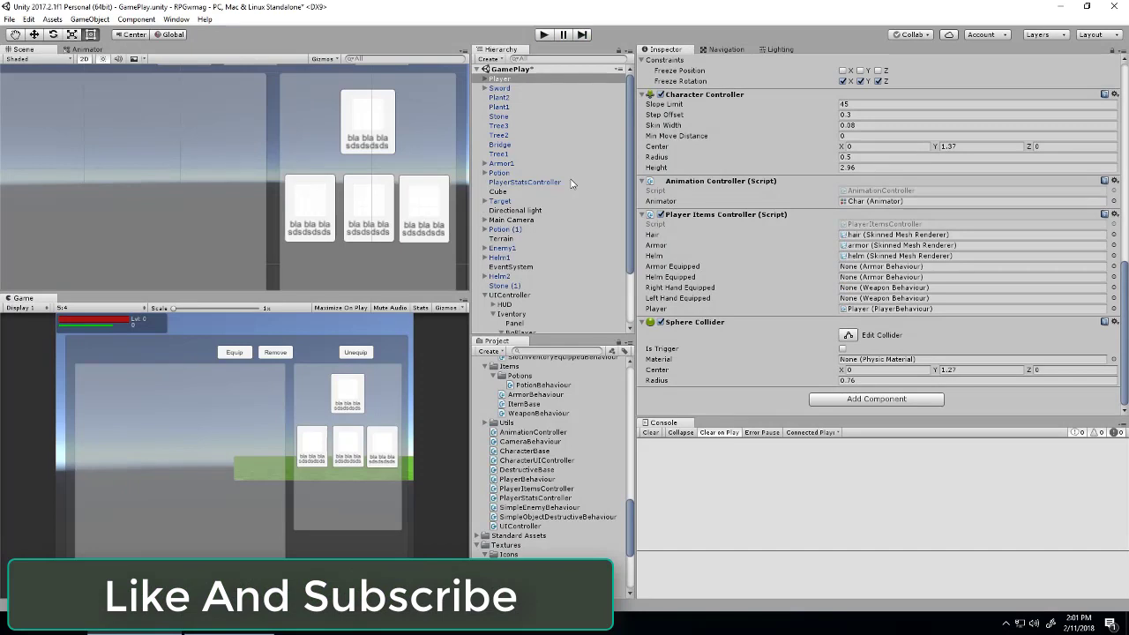